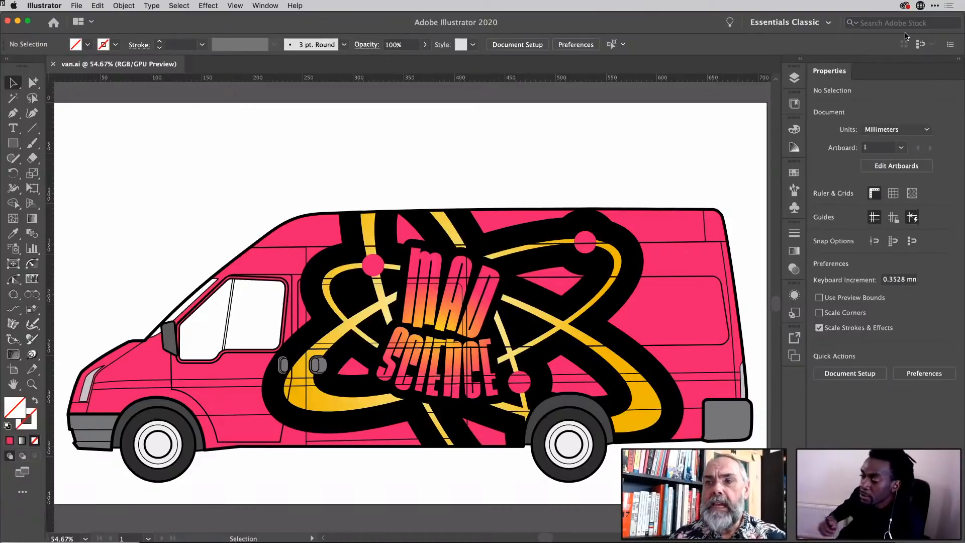
{"action": "left_click", "coordinate": [927, 131]}
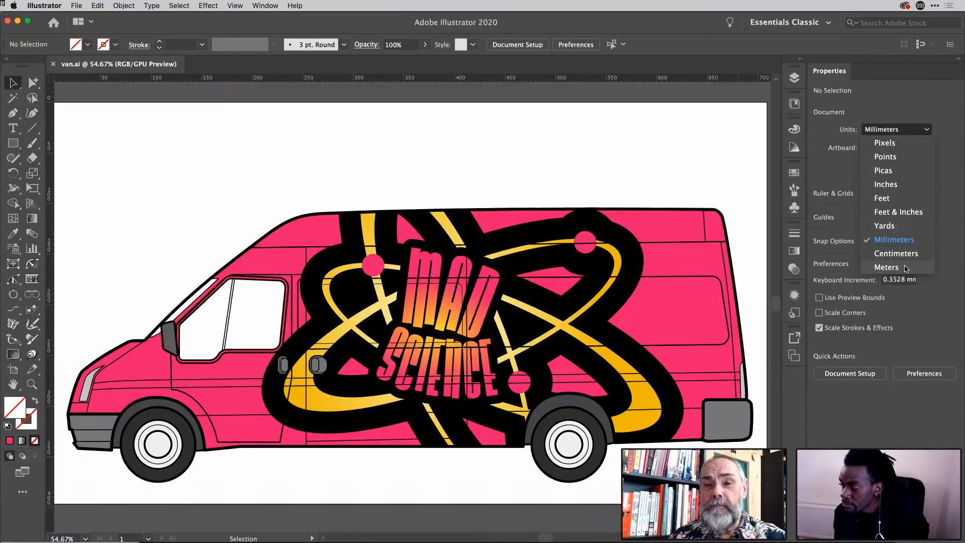
{"action": "left_click", "coordinate": [947, 179]}
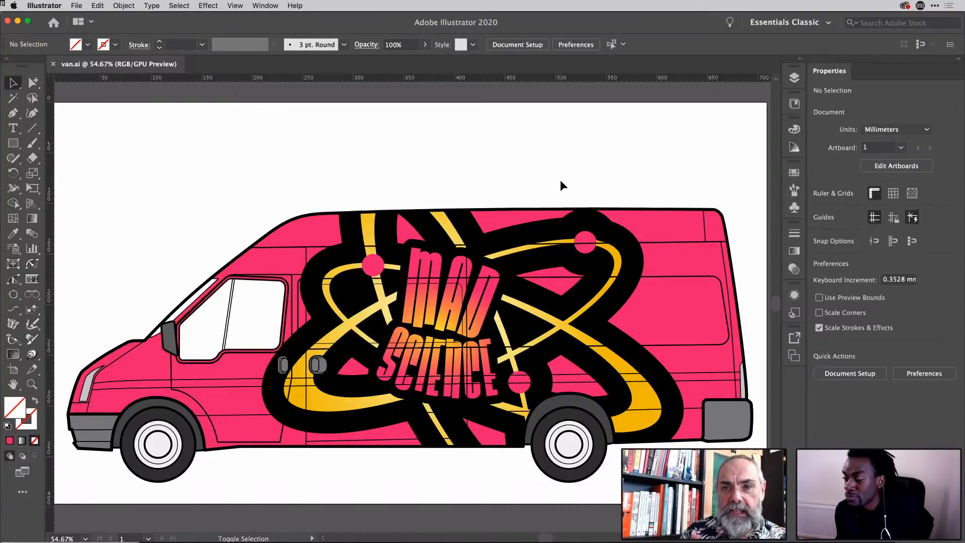
- Try to set the van artboard's width to 21 ft with the Artboard tool
{"action": "key", "text": "shift+o"}
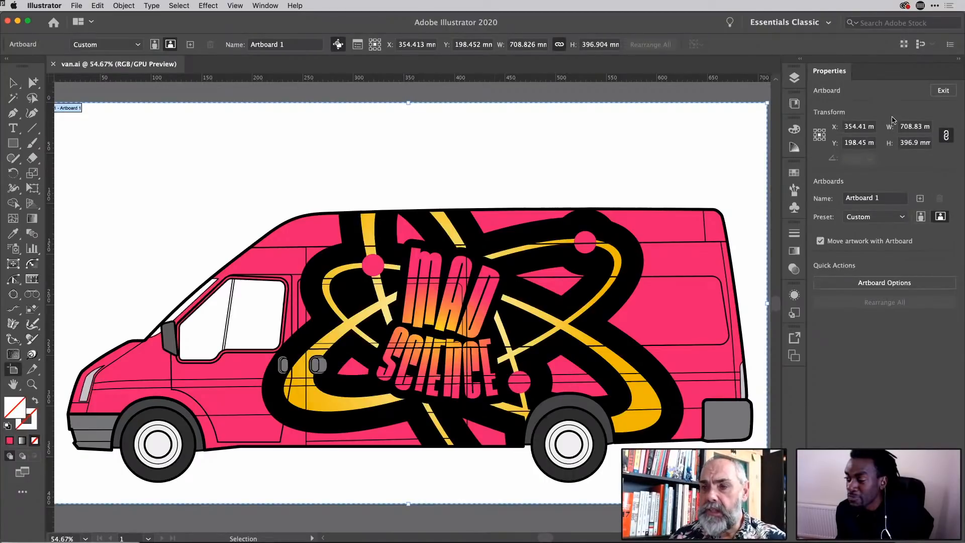
{"action": "left_click", "coordinate": [911, 126]}
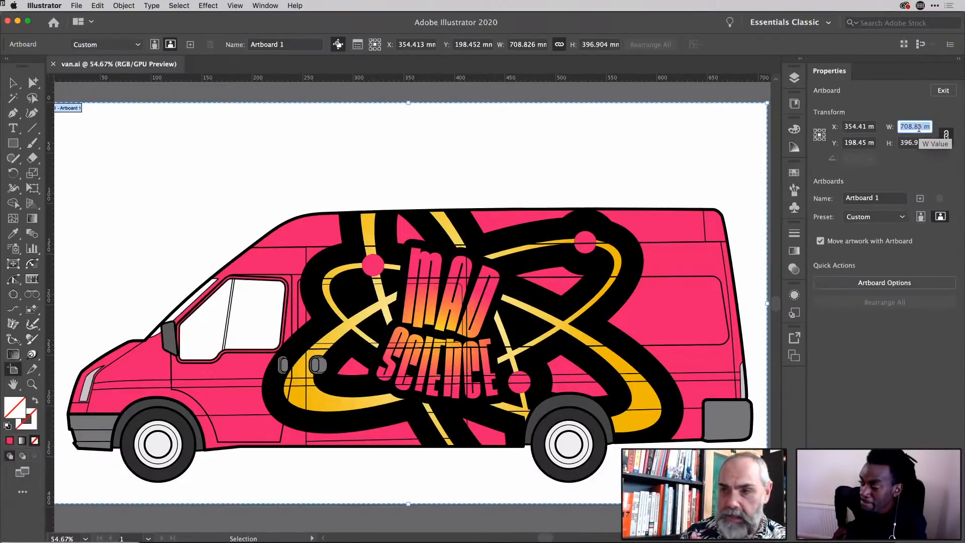
{"action": "type", "text": "21"}
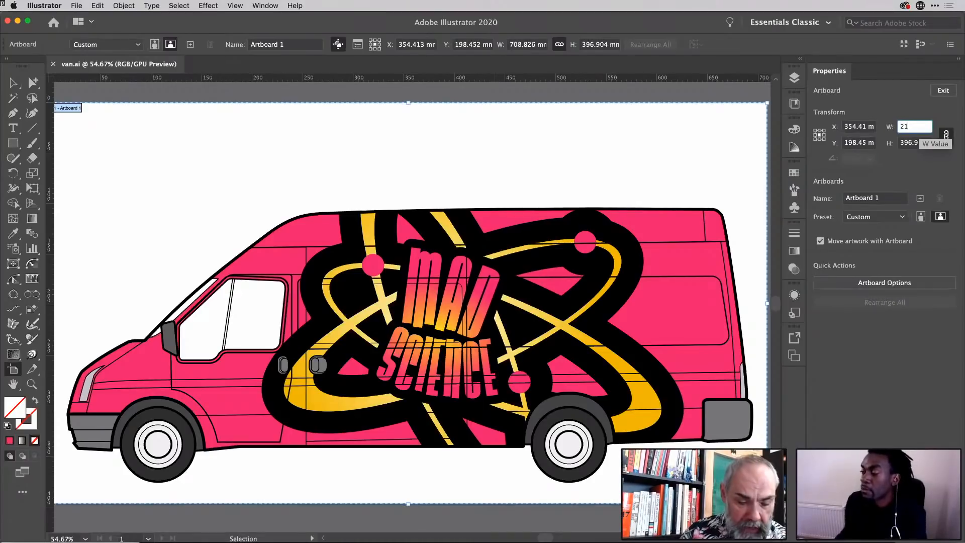
{"action": "type", "text": "ft"}
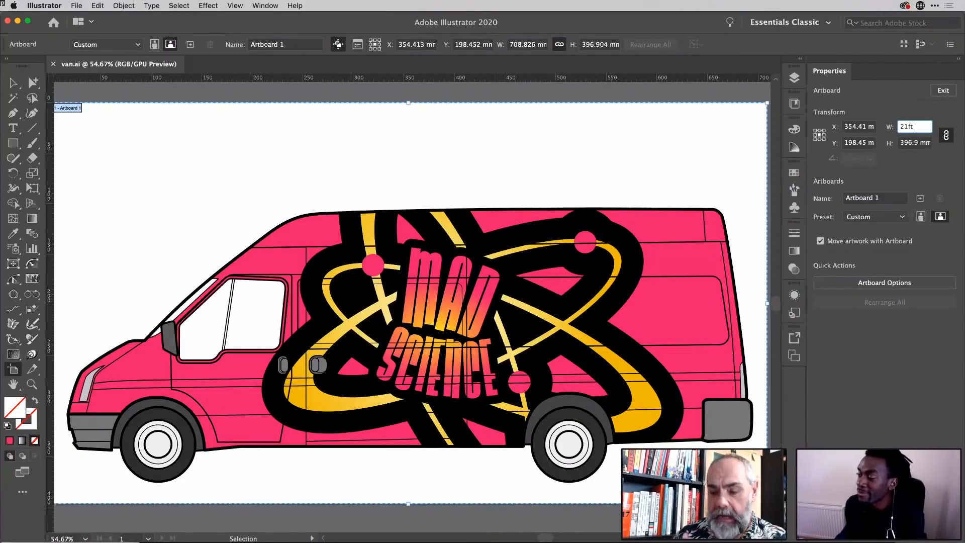
{"action": "key", "text": "Return"}
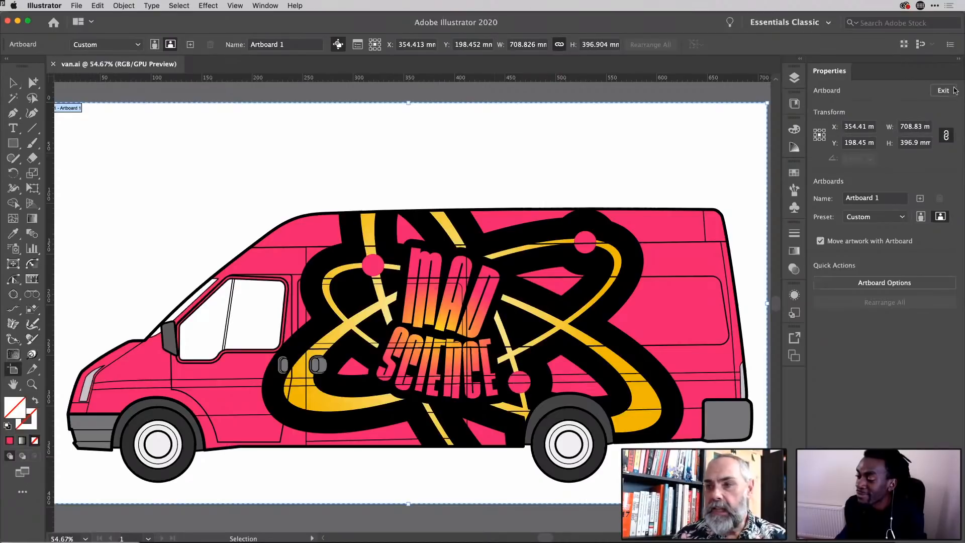
{"action": "left_click", "coordinate": [908, 128]}
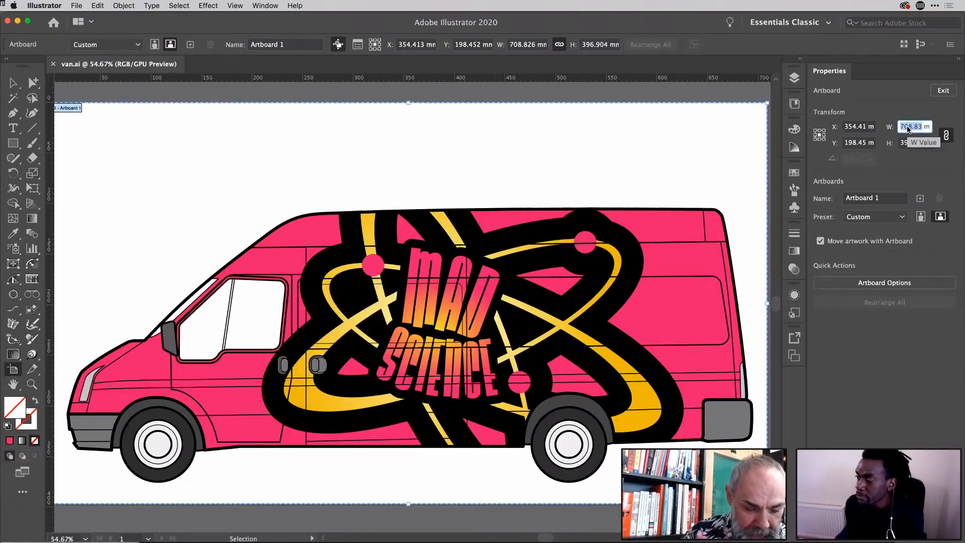
{"action": "type", "text": "7"}
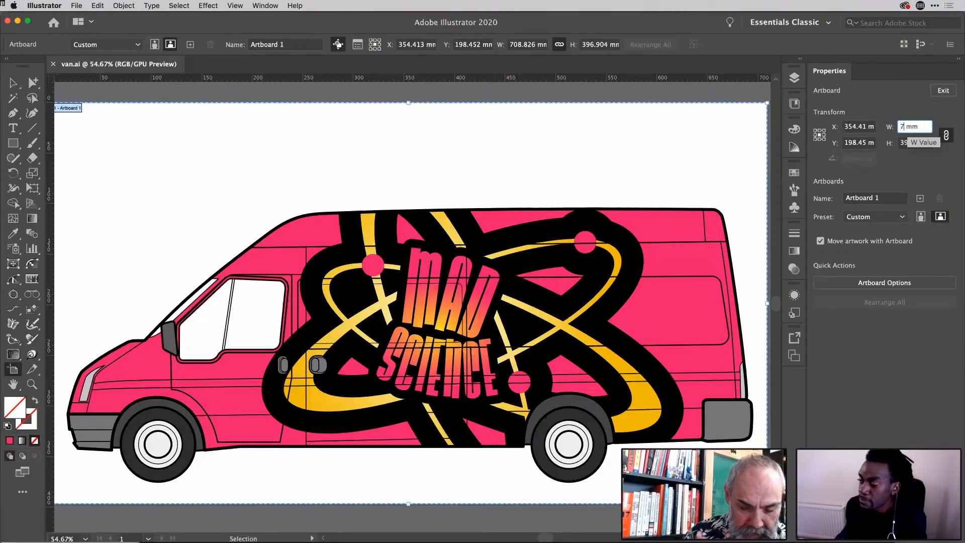
{"action": "type", "text": "m"}
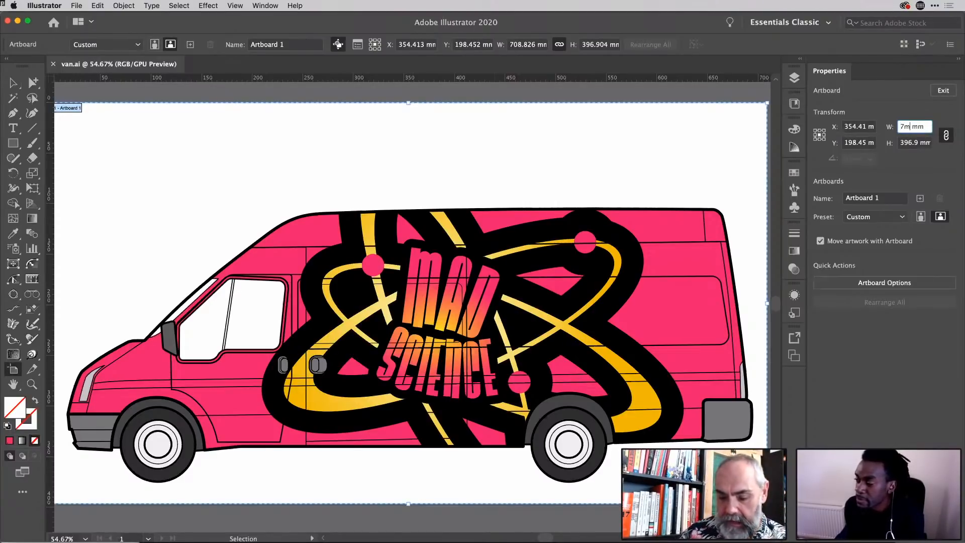
{"action": "key", "text": "Delete"}
{"action": "key", "text": "Delete"}
{"action": "key", "text": "Delete"}
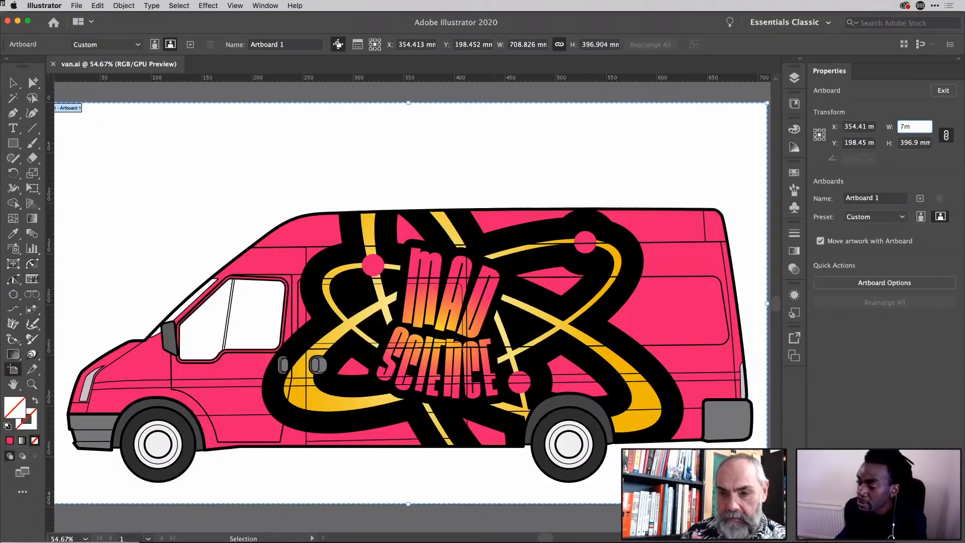
{"action": "key", "text": "Escape"}
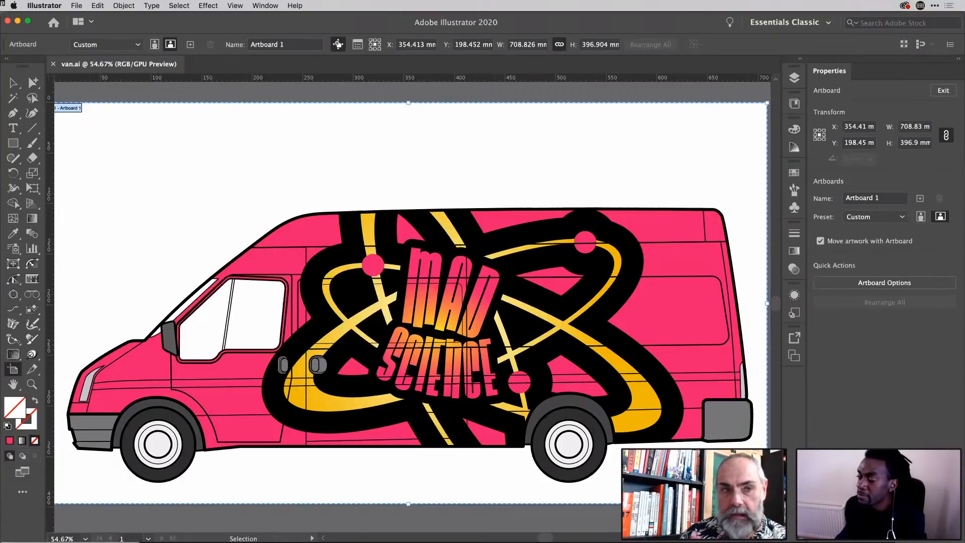
- Replace the van artboard's width value with 21
{"action": "left_click", "coordinate": [911, 128]}
{"action": "left_click", "coordinate": [908, 127]}
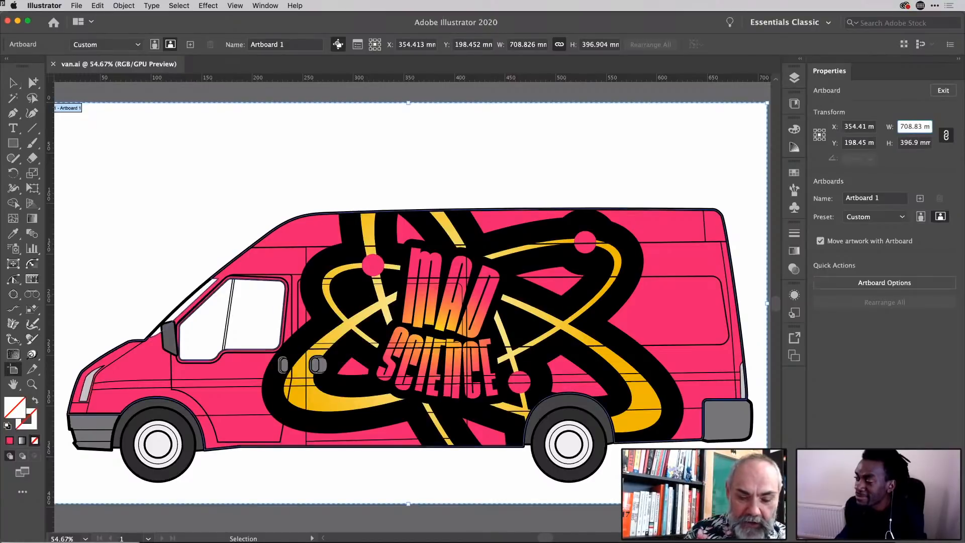
{"action": "key", "text": "super+minus"}
{"action": "key", "text": "super+minus"}
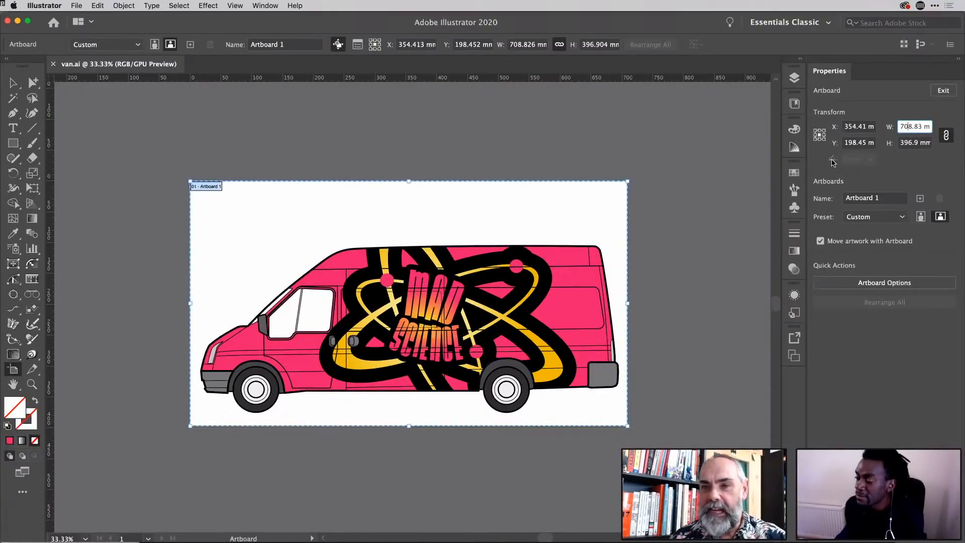
{"action": "left_click_drag", "start_coordinate": [927, 125], "coordinate": [889, 127]}
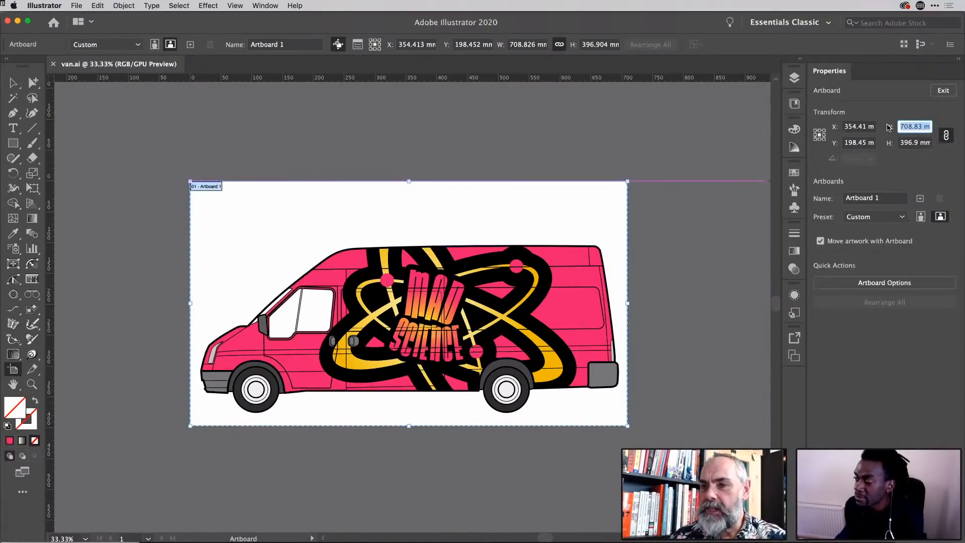
{"action": "key", "text": "BackSpace"}
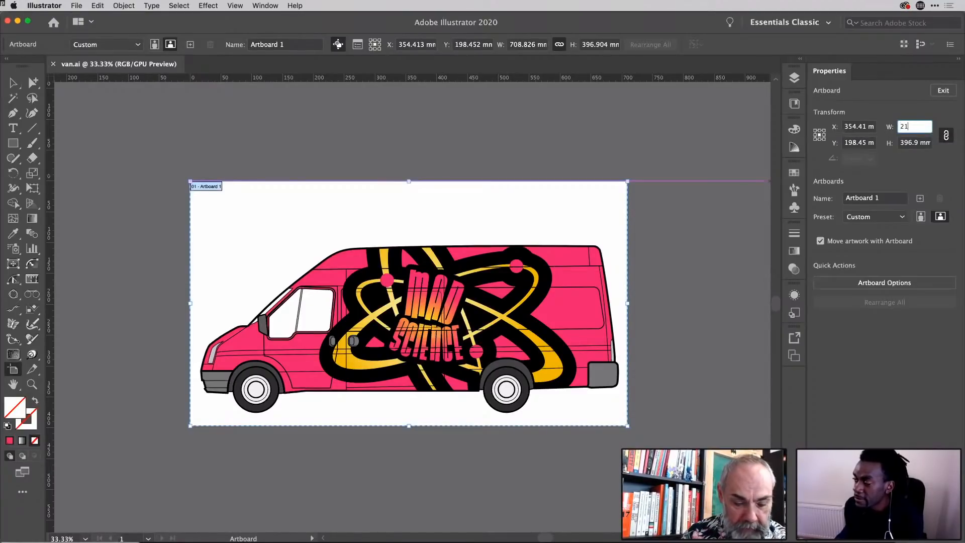
{"action": "key", "text": "Return"}
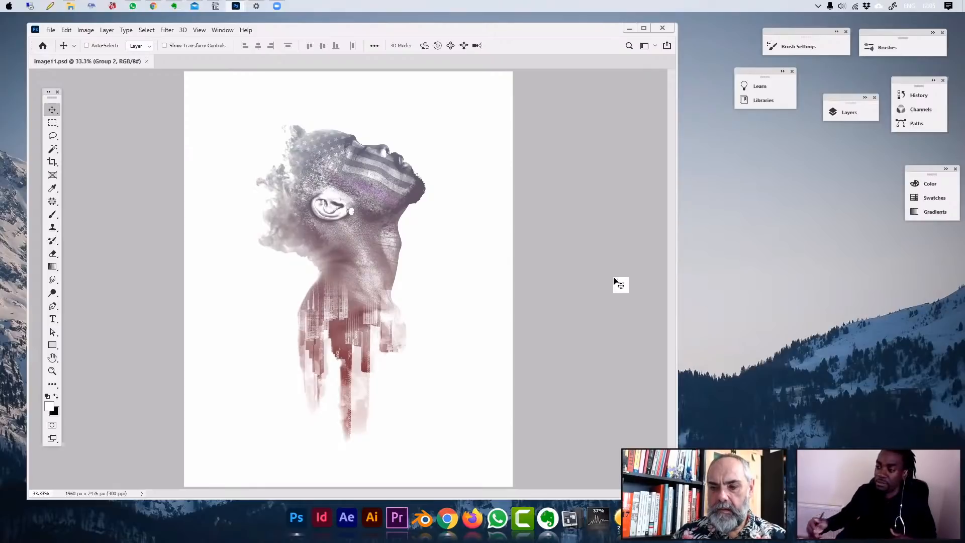
{"action": "key", "text": "x"}
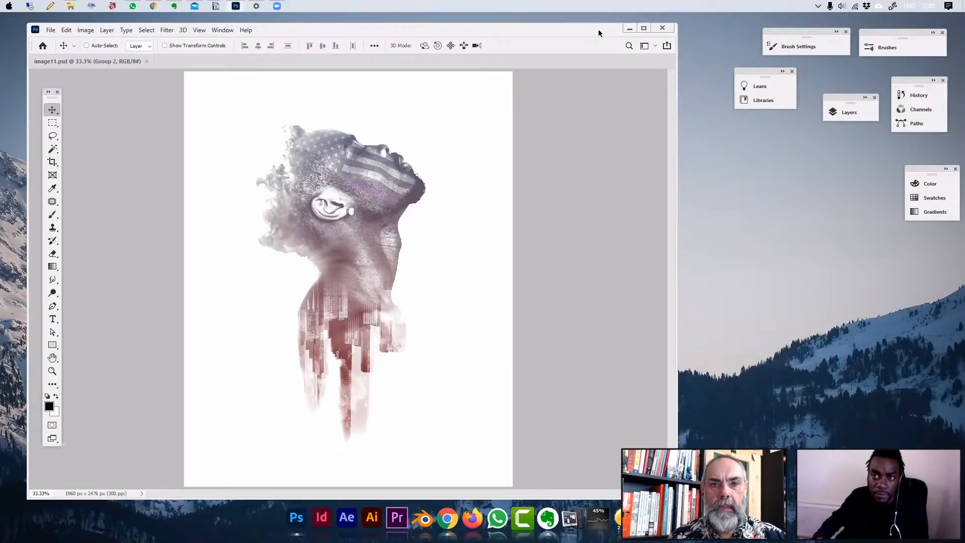
{"action": "left_click_drag", "start_coordinate": [598, 30], "coordinate": [599, 29]}
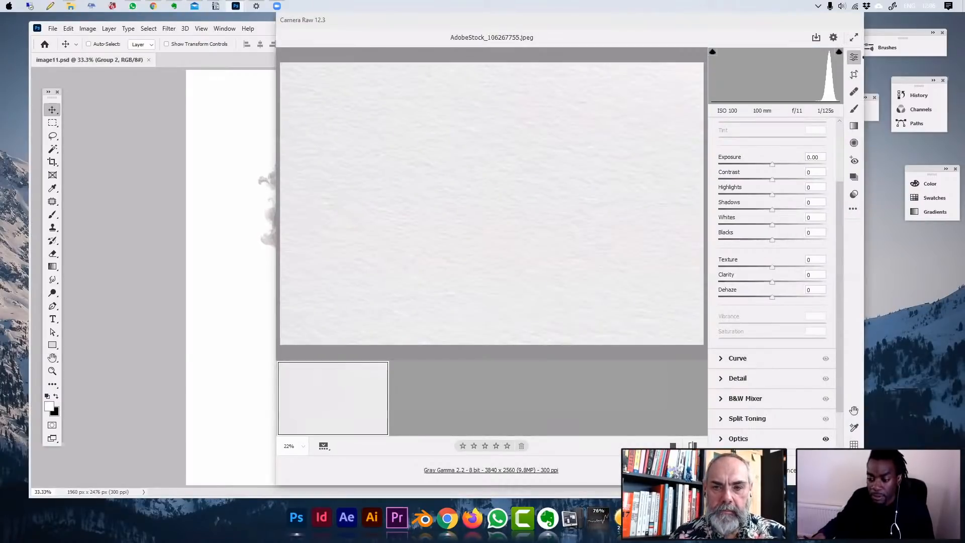
- In Photoshop, place the AdobeStock_106267755.jpeg paper texture over the portrait in image11.psd, keeping the default Camera Raw settings
{"action": "left_click", "coordinate": [835, 470]}
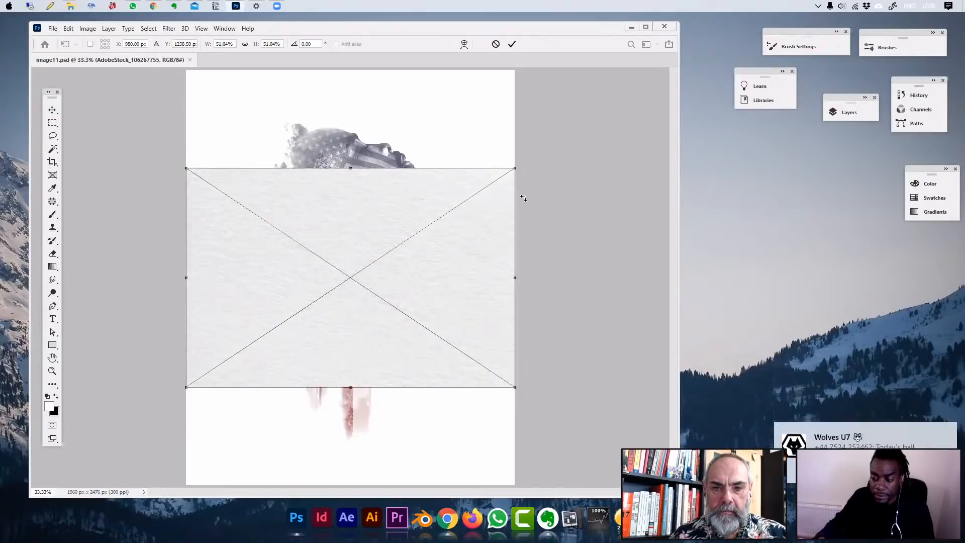
{"action": "double_click", "coordinate": [436, 229]}
{"action": "mouse_move", "coordinate": [435, 241]}
{"action": "left_mouse_down"}
{"action": "mouse_move", "coordinate": [433, 229]}
{"action": "mouse_move", "coordinate": [435, 242]}
{"action": "left_mouse_up"}
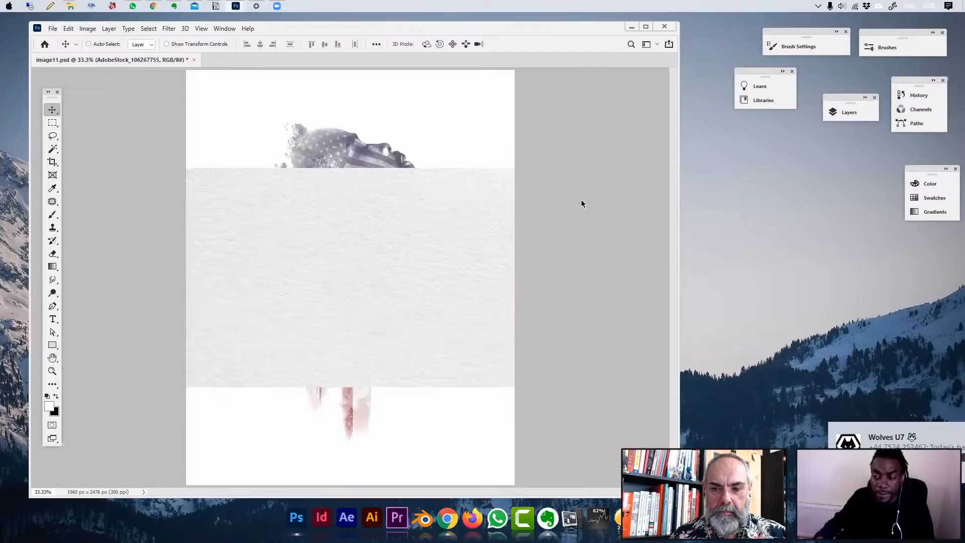
- Rasterize the placed AdobeStock_106267755 paper texture layer, leaving its blend mode at Normal
{"action": "left_click", "coordinate": [856, 116]}
{"action": "left_click_drag", "start_coordinate": [844, 98], "coordinate": [844, 93]}
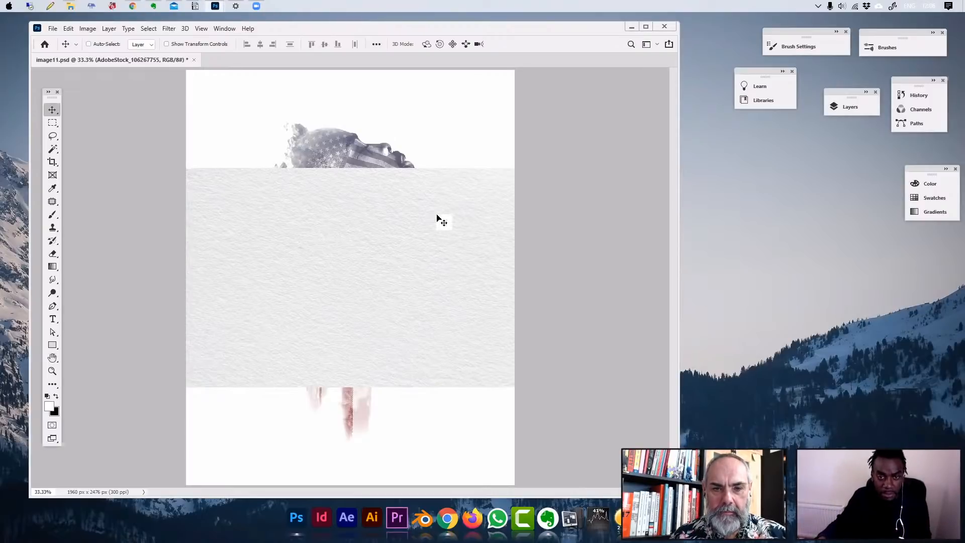
{"action": "left_click_drag", "start_coordinate": [853, 112], "coordinate": [856, 103]}
{"action": "left_click", "coordinate": [855, 104]}
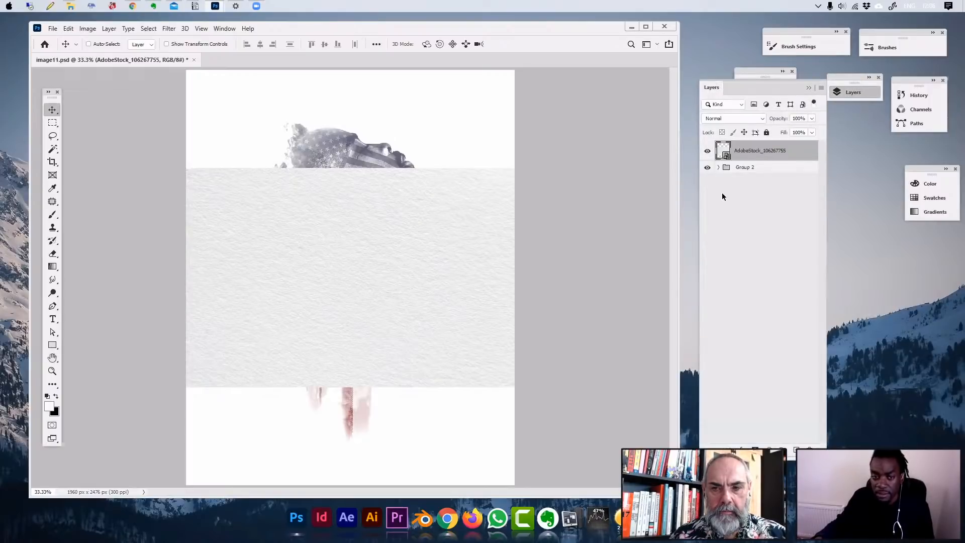
{"action": "right_click", "coordinate": [802, 154]}
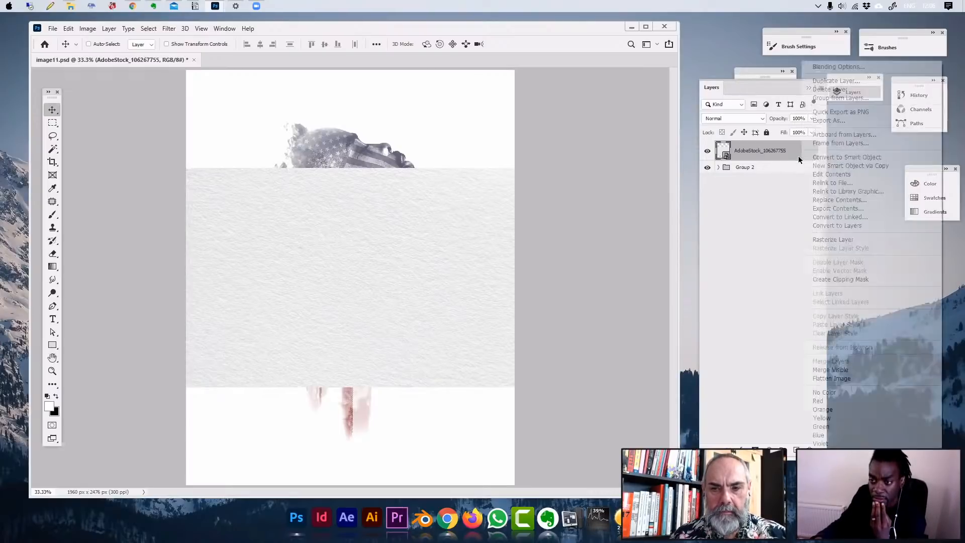
{"action": "left_click", "coordinate": [836, 240]}
{"action": "left_click", "coordinate": [761, 120]}
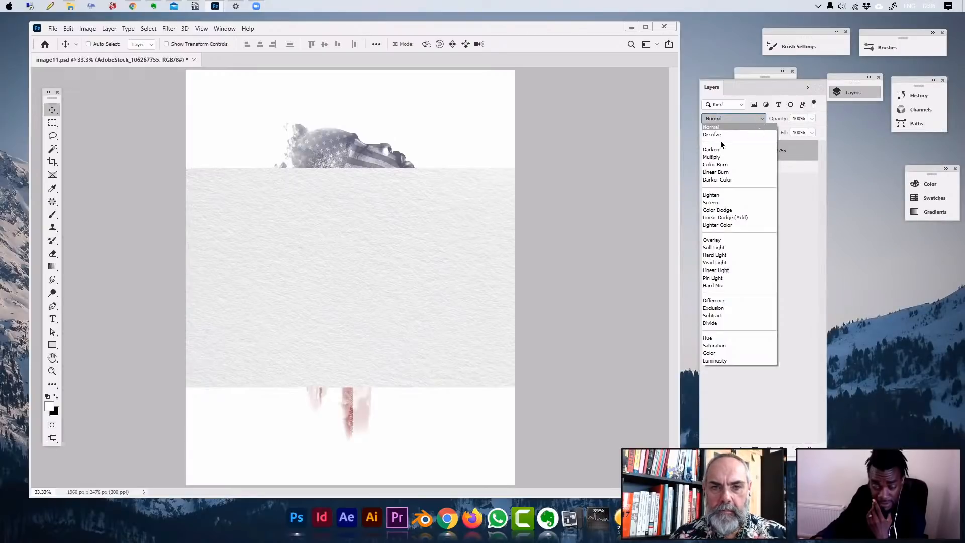
{"action": "left_click", "coordinate": [382, 276]}
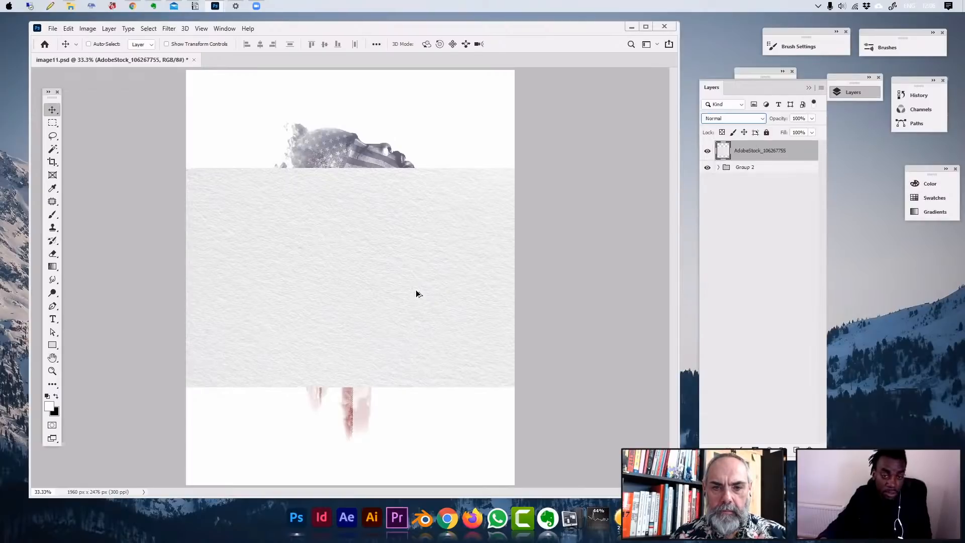
- Duplicate the paper texture layer twice, moving one copy over the canvas's uncovered upper part and the other over its lower part
{"action": "left_click_drag", "start_coordinate": [415, 290], "coordinate": [425, 98]}
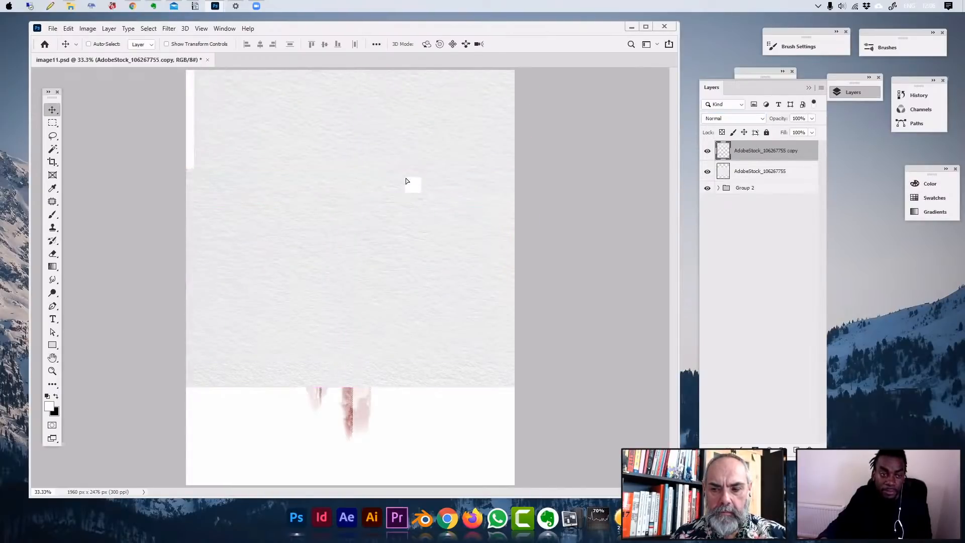
{"action": "left_click_drag", "start_coordinate": [406, 178], "coordinate": [399, 149]}
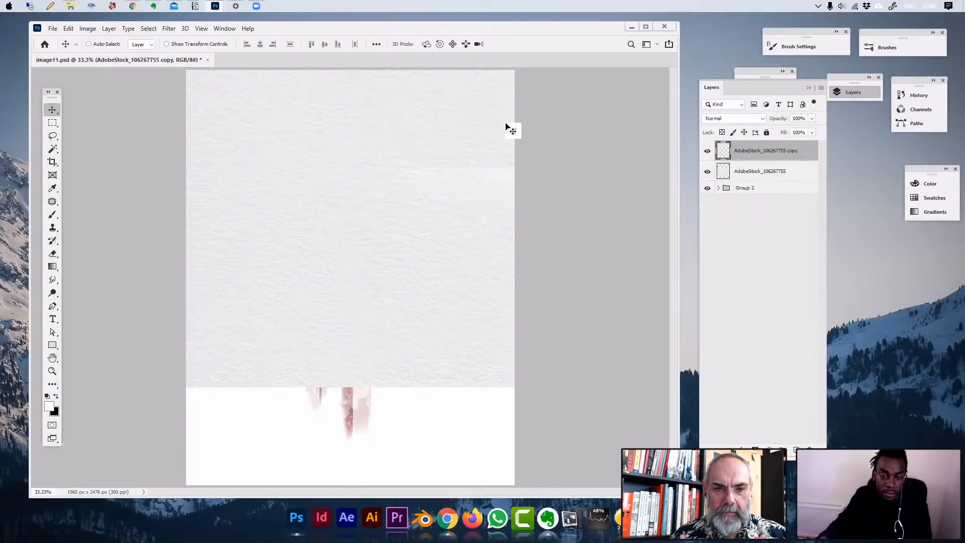
{"action": "right_click", "coordinate": [433, 267]}
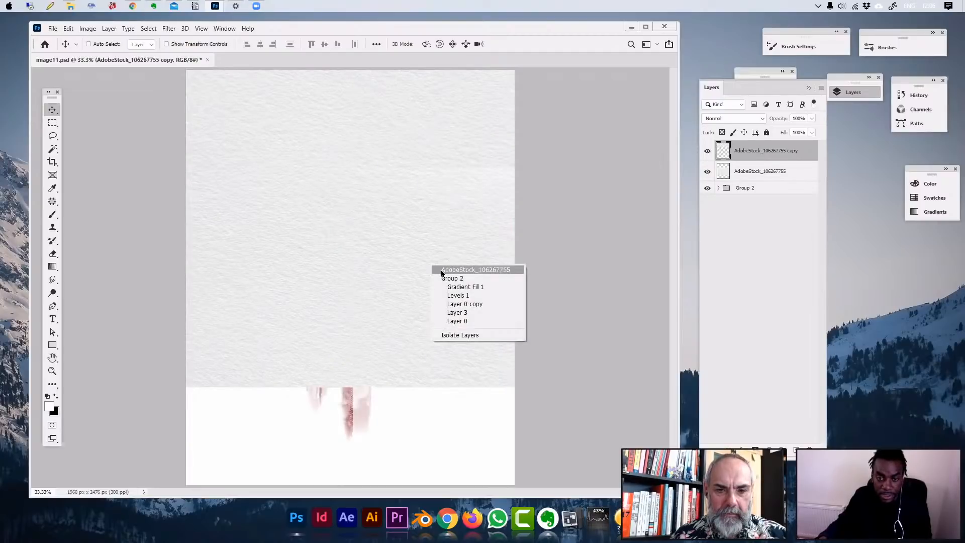
{"action": "left_click", "coordinate": [443, 274]}
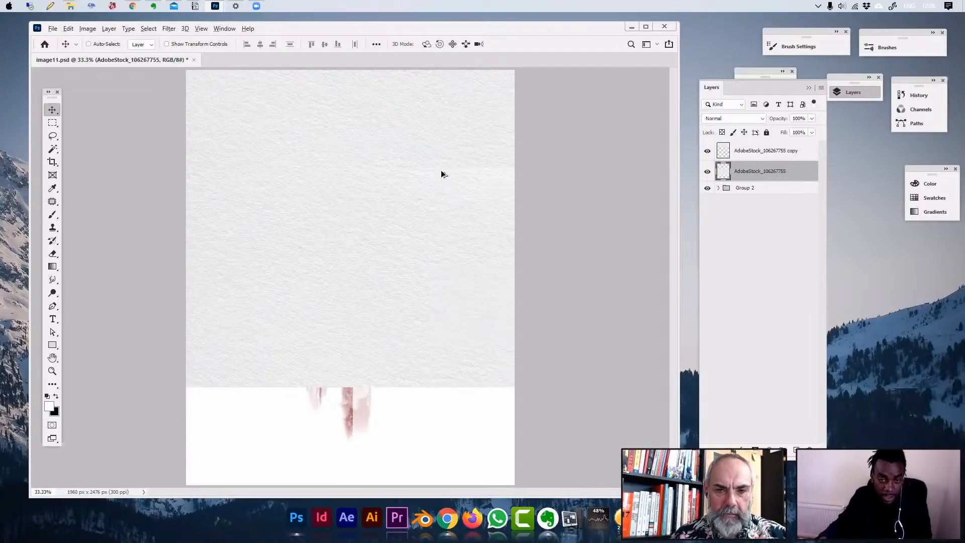
{"action": "left_click_drag", "start_coordinate": [442, 173], "coordinate": [480, 396]}
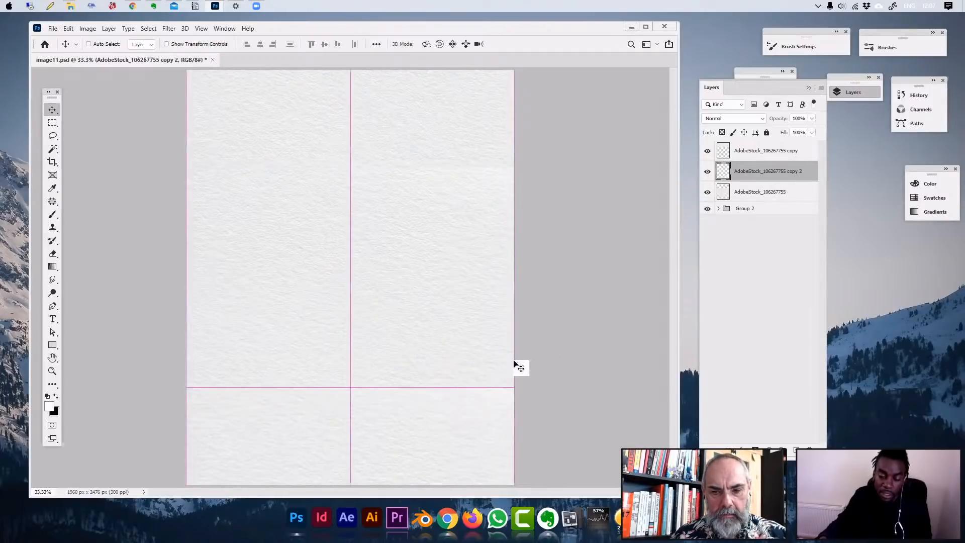
- Merge the three paper texture layers into a single layer
{"action": "left_click", "coordinate": [759, 191]}
{"action": "left_click", "coordinate": [768, 151], "text": "shift"}
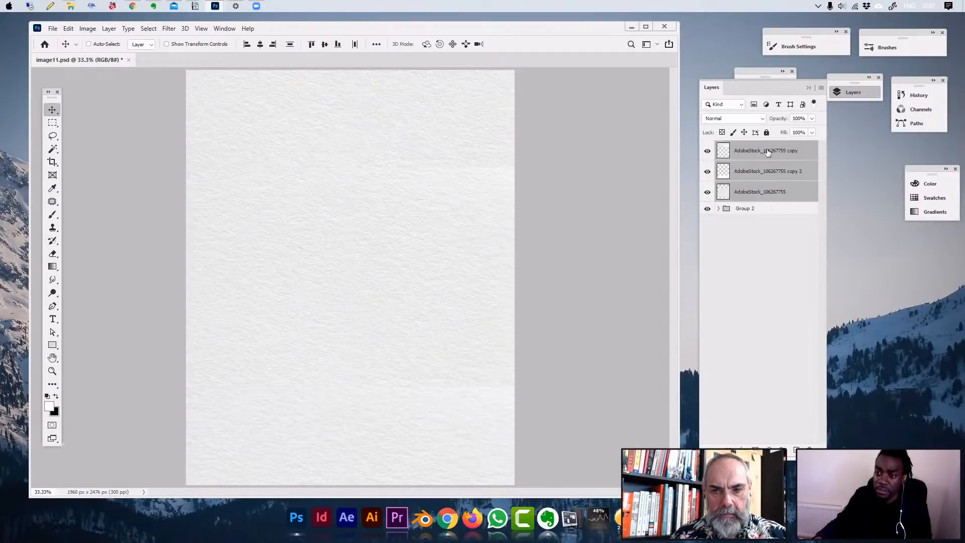
{"action": "right_click", "coordinate": [769, 151]}
{"action": "left_click", "coordinate": [829, 360]}
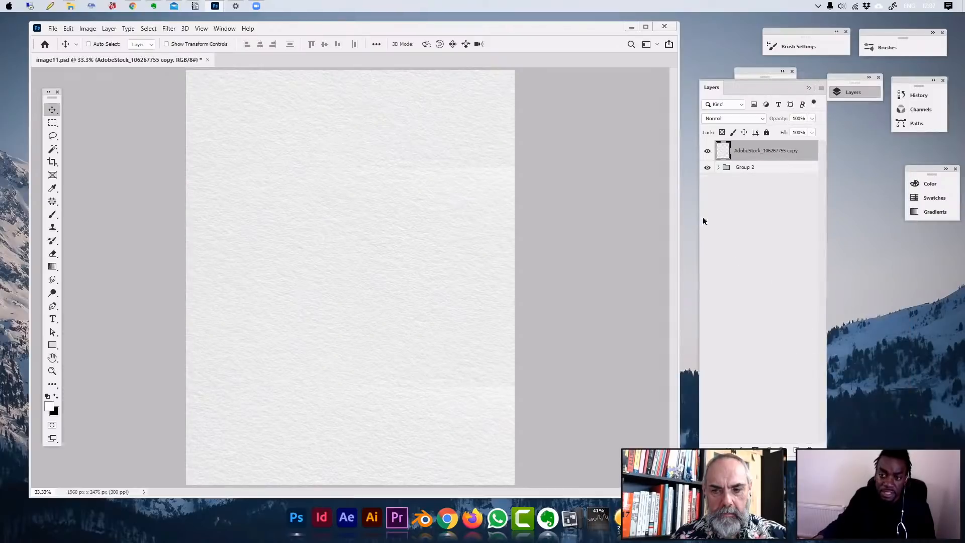
- Clone clean paper texture over the lower seam and the right part of the upper seam, using a 300 px Clone Stamp at 100% opacity
{"action": "key", "text": "s"}
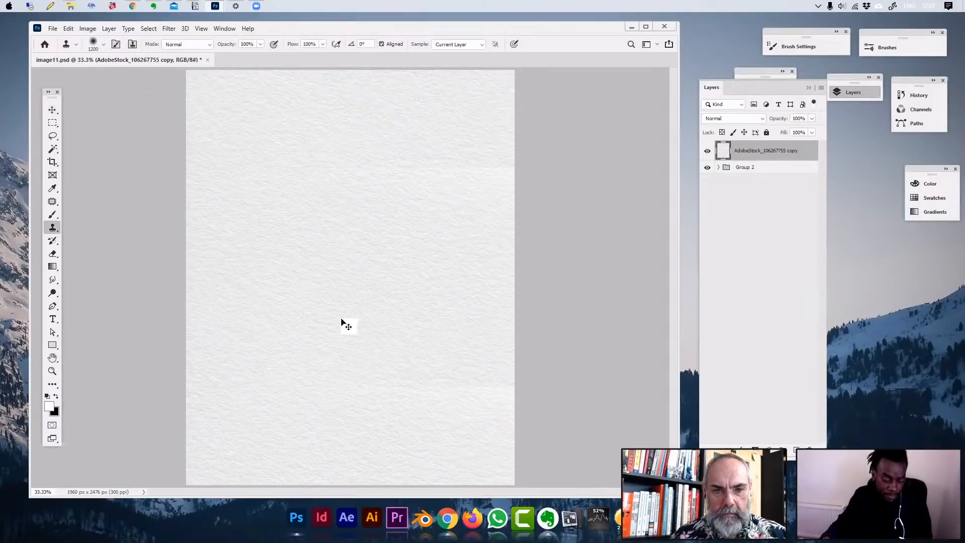
{"action": "key", "text": "bracketleft"}
{"action": "key", "text": "bracketleft"}
{"action": "key", "text": "bracketleft"}
{"action": "key", "text": "bracketleft"}
{"action": "key", "text": "bracketleft"}
{"action": "key", "text": "bracketleft"}
{"action": "key", "text": "bracketleft"}
{"action": "key", "text": "bracketleft"}
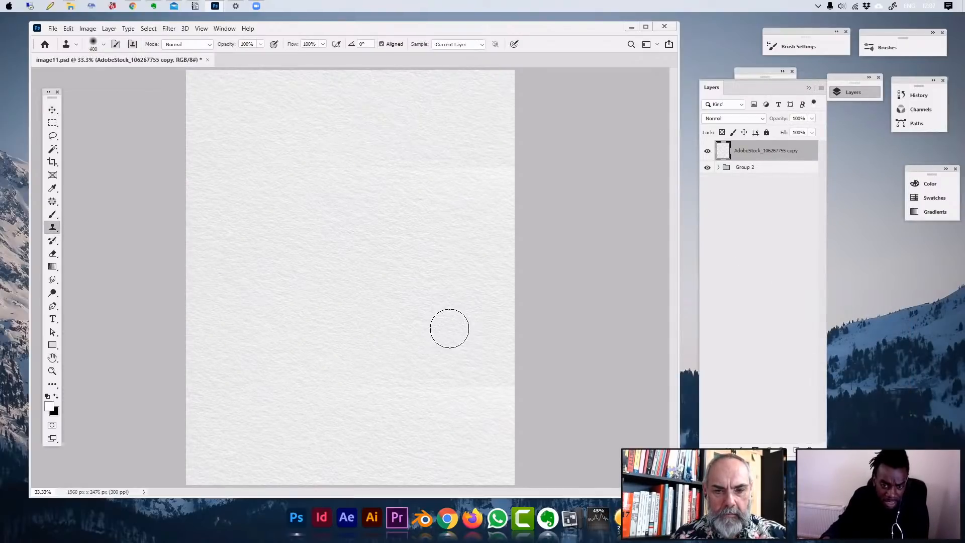
{"action": "left_click", "coordinate": [448, 337], "text": "alt"}
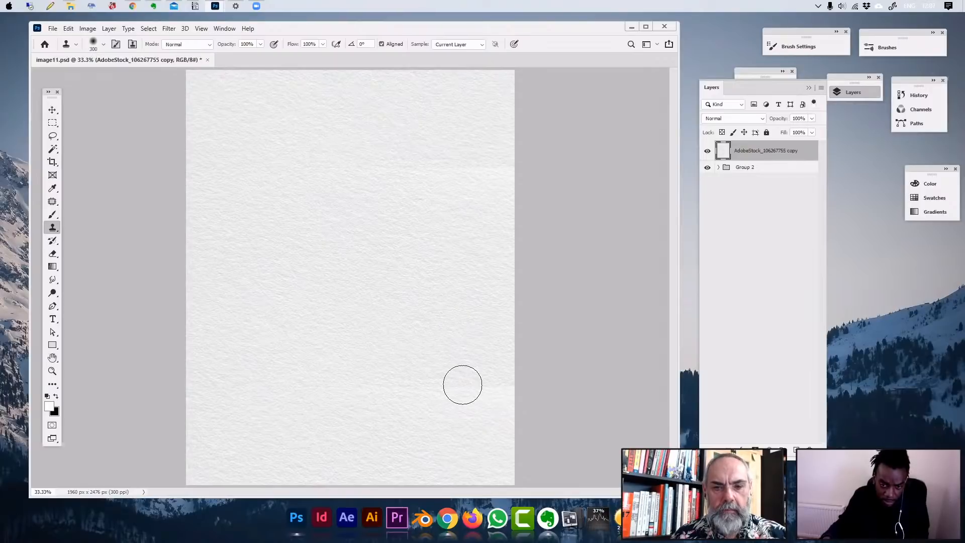
{"action": "mouse_move", "coordinate": [462, 385]}
{"action": "left_mouse_down"}
{"action": "mouse_move", "coordinate": [497, 386]}
{"action": "mouse_move", "coordinate": [258, 388]}
{"action": "mouse_move", "coordinate": [197, 375]}
{"action": "left_mouse_up"}
{"action": "left_click", "coordinate": [436, 252], "text": "alt"}
{"action": "left_click_drag", "start_coordinate": [459, 170], "coordinate": [497, 171]}
- Reduce the Clone Stamp opacity to 33% and blend the paper texture's upper seam with sampled clean areas
{"action": "key", "text": "3"}
{"action": "key", "text": "3"}
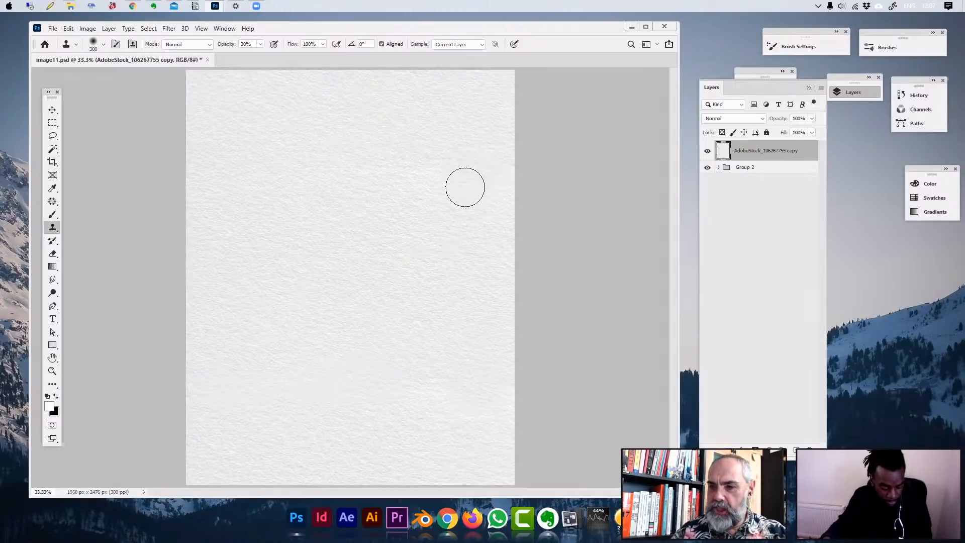
{"action": "left_click", "coordinate": [427, 234], "text": "alt"}
{"action": "left_click_drag", "start_coordinate": [492, 177], "coordinate": [453, 188]}
{"action": "left_click", "coordinate": [409, 211], "text": "alt"}
{"action": "mouse_move", "coordinate": [409, 165]}
{"action": "left_mouse_down"}
{"action": "mouse_move", "coordinate": [202, 162]}
{"action": "mouse_move", "coordinate": [293, 179]}
{"action": "left_mouse_up"}
{"action": "left_click", "coordinate": [318, 213], "text": "alt"}
- Blend the paper texture's lower seam area with a 600 px Clone Stamp at 33% opacity and save the document
{"action": "key", "text": "bracketright"}
{"action": "key", "text": "bracketright"}
{"action": "key", "text": "bracketright"}
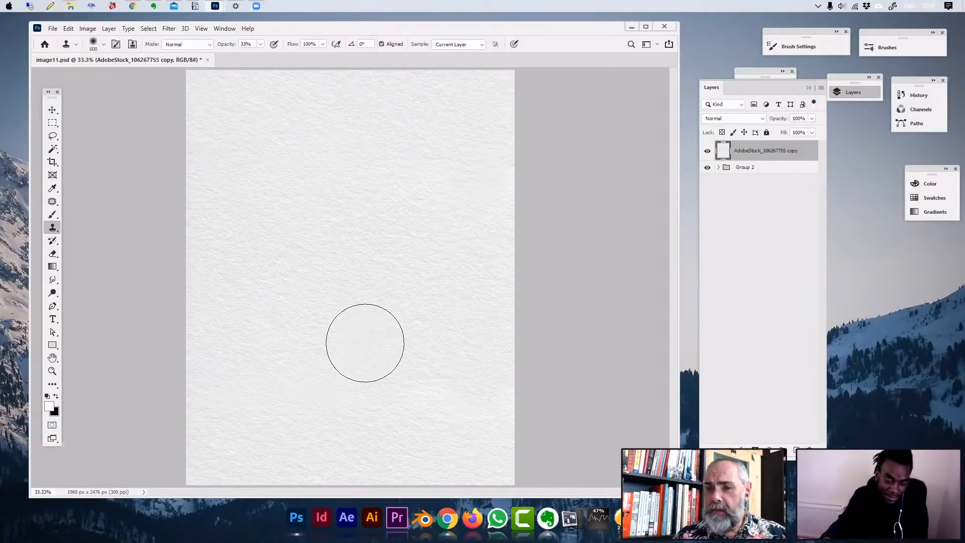
{"action": "left_click", "coordinate": [339, 319], "text": "alt"}
{"action": "mouse_move", "coordinate": [344, 388]}
{"action": "left_mouse_down"}
{"action": "mouse_move", "coordinate": [273, 390]}
{"action": "mouse_move", "coordinate": [340, 383]}
{"action": "mouse_move", "coordinate": [357, 370]}
{"action": "left_mouse_up"}
{"action": "left_click", "coordinate": [324, 323], "text": "alt"}
{"action": "mouse_move", "coordinate": [270, 375]}
{"action": "left_mouse_down"}
{"action": "mouse_move", "coordinate": [249, 391]}
{"action": "mouse_move", "coordinate": [230, 358]}
{"action": "mouse_move", "coordinate": [237, 389]}
{"action": "mouse_move", "coordinate": [305, 383]}
{"action": "left_mouse_up"}
{"action": "left_click", "coordinate": [245, 317], "text": "alt"}
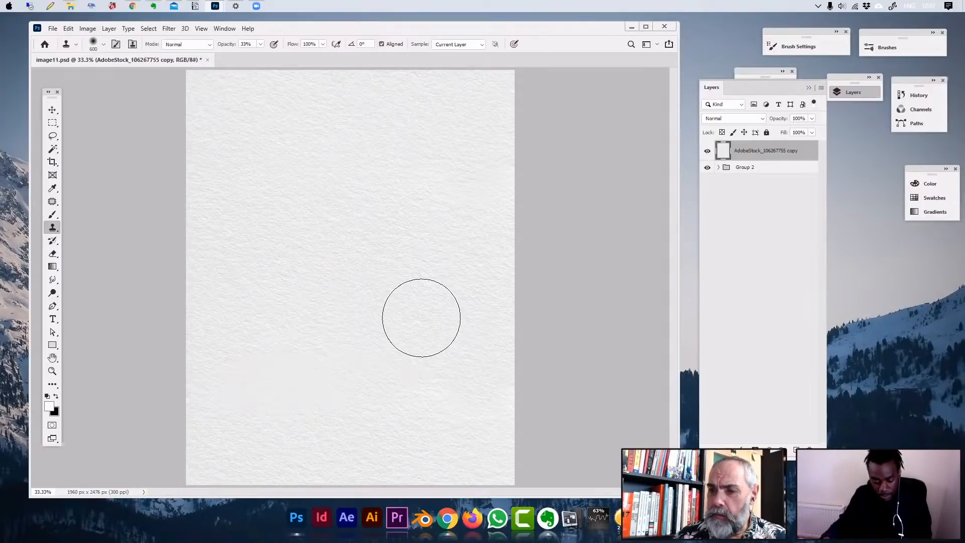
{"action": "key", "text": "v"}
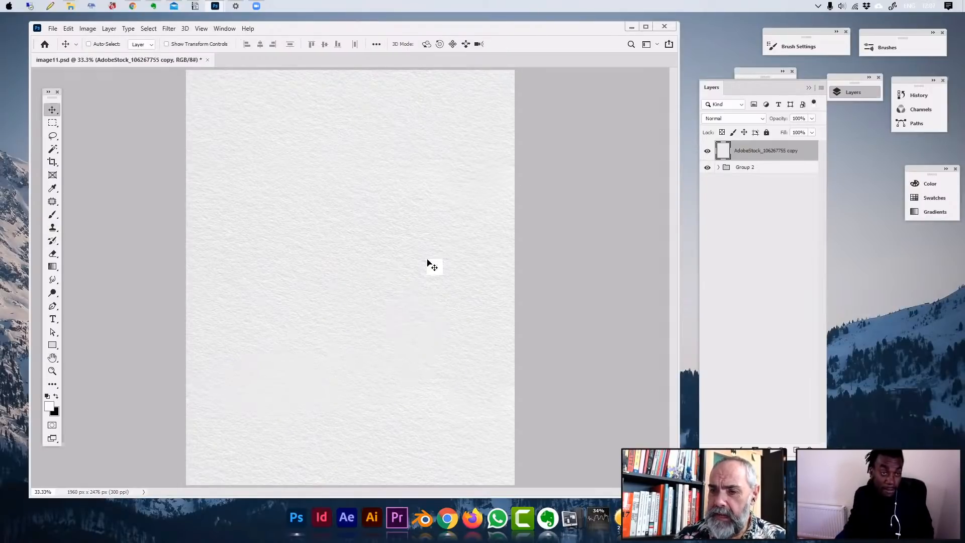
{"action": "key", "text": "ctrl+s"}
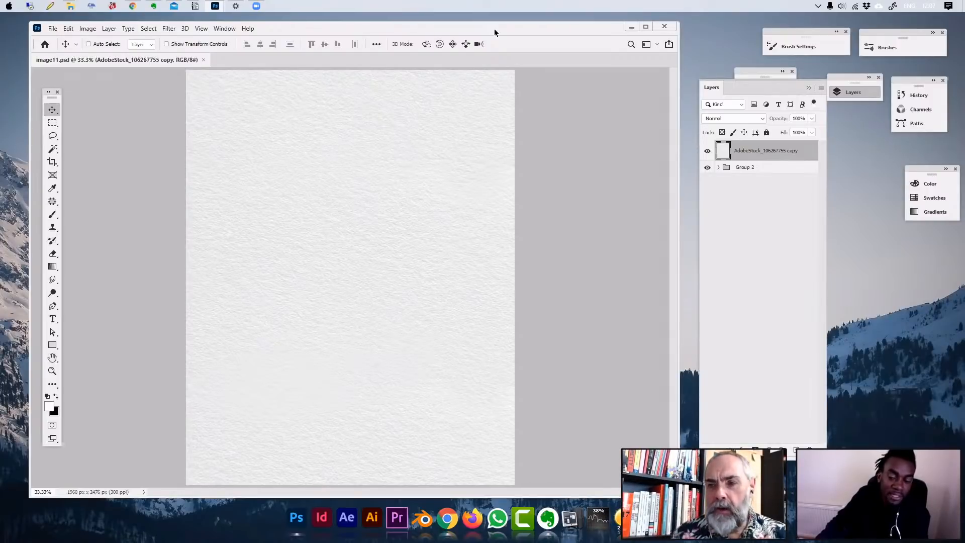
- Shift and slightly enlarge the document window, and move the Learn and Libraries panel group below the Color group
{"action": "left_click_drag", "start_coordinate": [494, 28], "coordinate": [482, 28]}
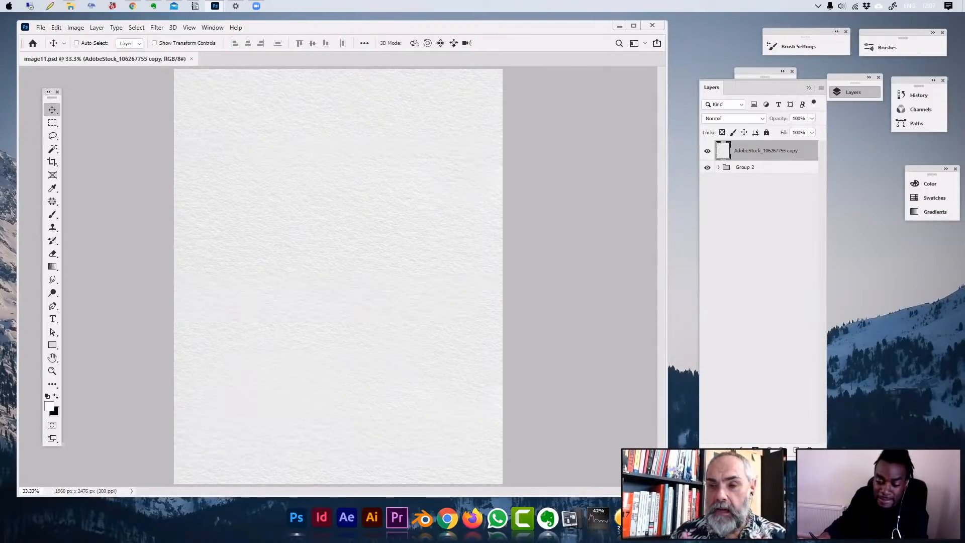
{"action": "left_click_drag", "start_coordinate": [667, 496], "coordinate": [675, 499]}
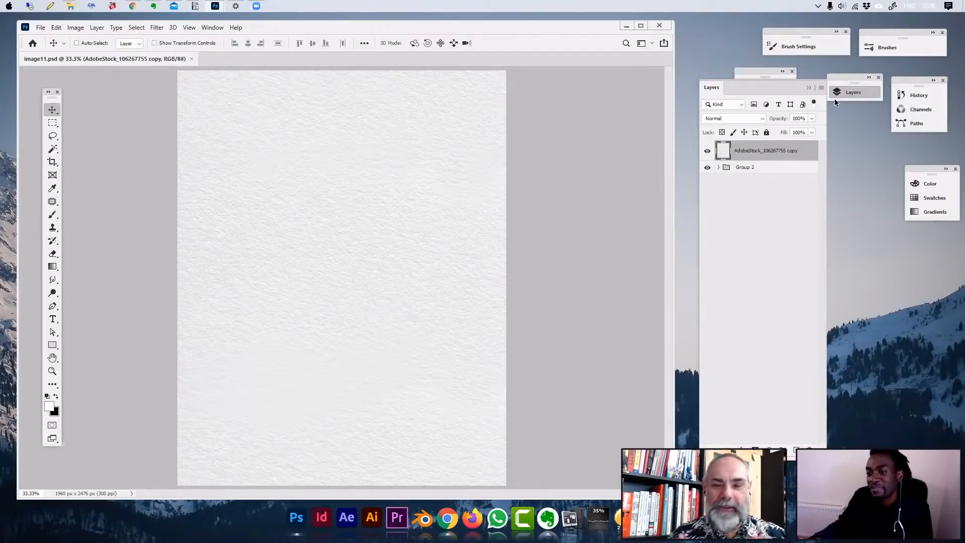
{"action": "left_click", "coordinate": [858, 92]}
{"action": "left_click", "coordinate": [858, 91]}
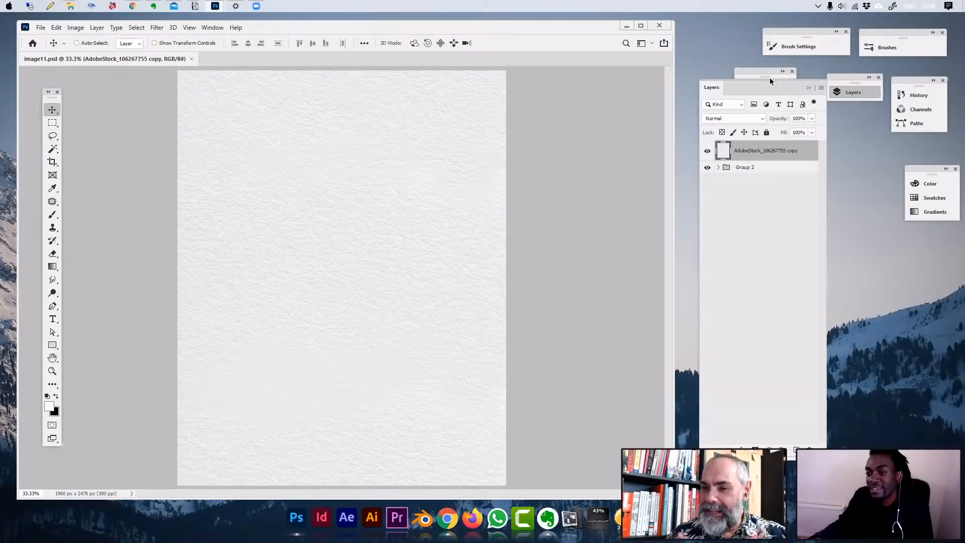
{"action": "mouse_move", "coordinate": [762, 72]}
{"action": "left_mouse_down"}
{"action": "mouse_move", "coordinate": [720, 33]}
{"action": "mouse_move", "coordinate": [891, 235]}
{"action": "mouse_move", "coordinate": [919, 249]}
{"action": "left_mouse_up"}
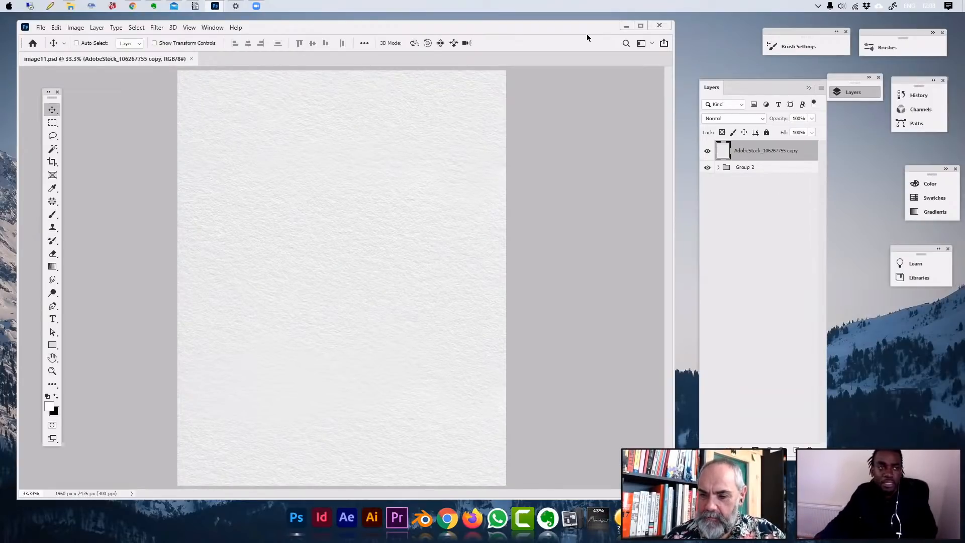
{"action": "left_click_drag", "start_coordinate": [587, 35], "coordinate": [584, 33]}
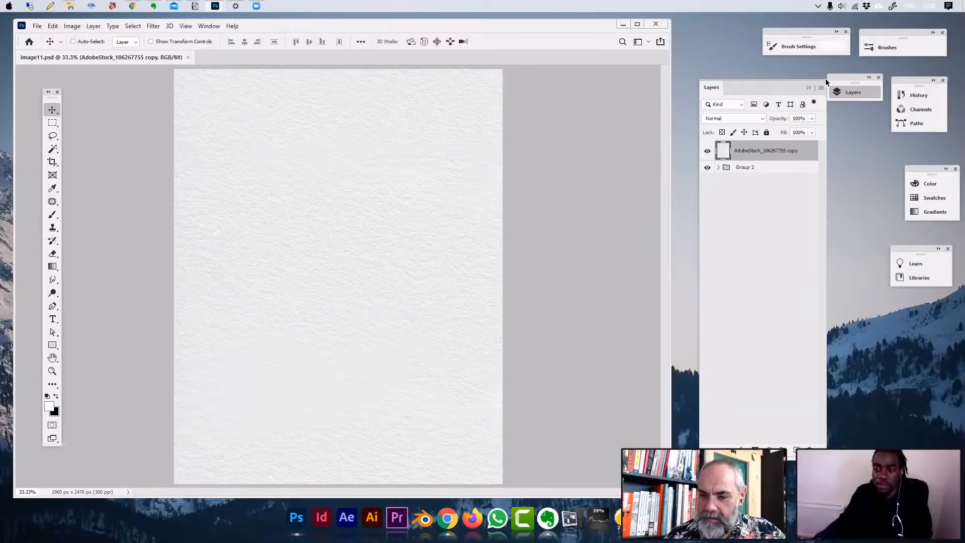
- Set the paper texture layer's blend mode to Linear Burn and collapse the Layers panel
{"action": "left_click", "coordinate": [759, 119]}
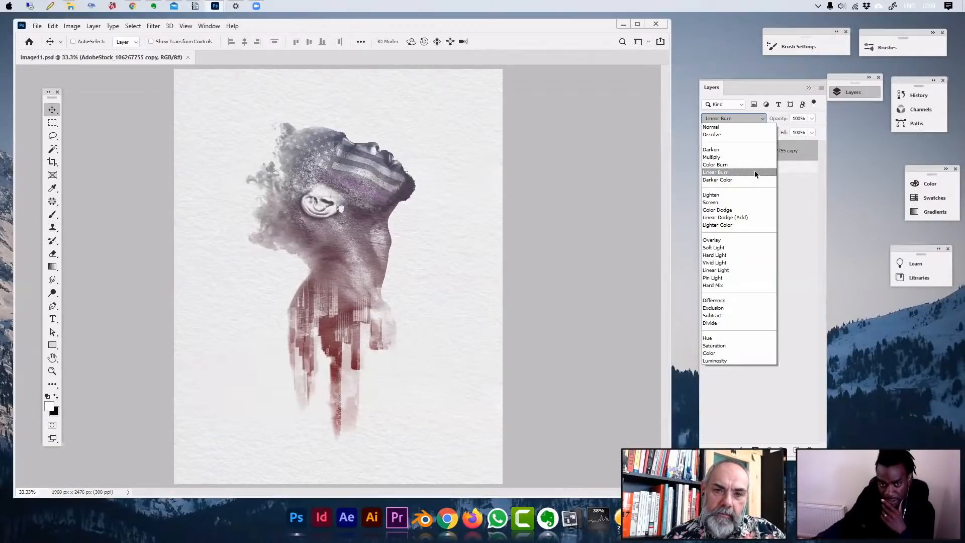
{"action": "left_click", "coordinate": [756, 172]}
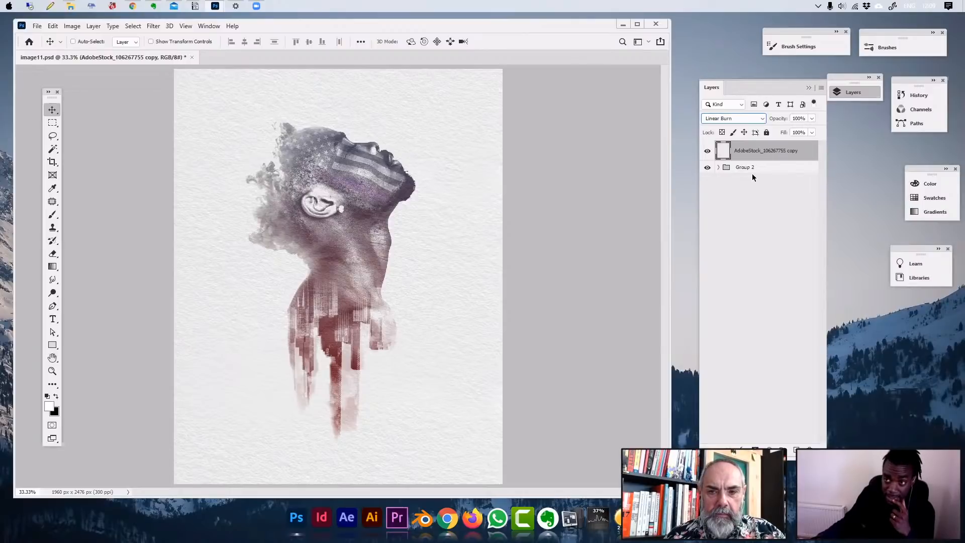
{"action": "left_click", "coordinate": [854, 92]}
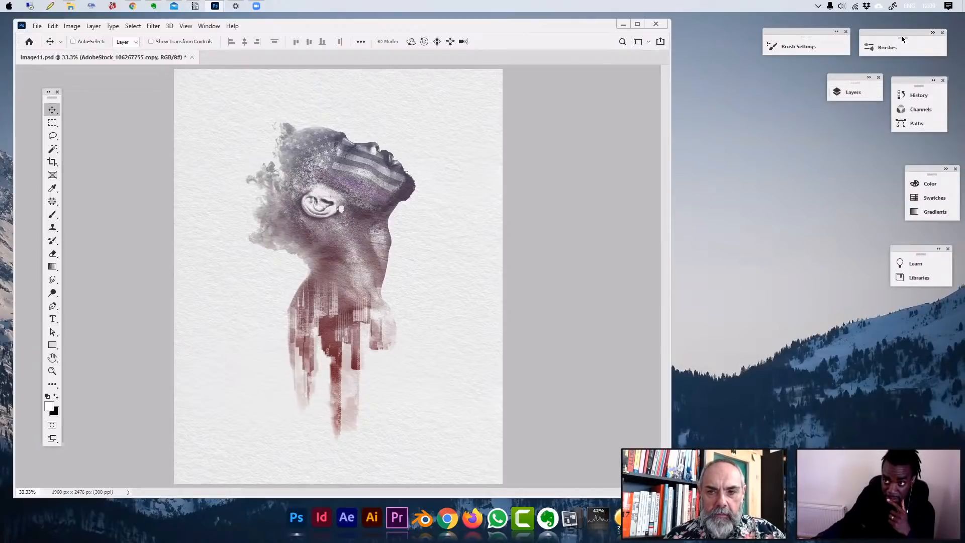
- Move the Brushes panel beside the collapsed Layers panel and expand it to show the brush presets
{"action": "mouse_move", "coordinate": [901, 35]}
{"action": "left_mouse_down"}
{"action": "mouse_move", "coordinate": [761, 104]}
{"action": "mouse_move", "coordinate": [756, 117]}
{"action": "mouse_move", "coordinate": [768, 89]}
{"action": "left_mouse_up"}
{"action": "left_click", "coordinate": [757, 120]}
{"action": "left_click", "coordinate": [767, 89]}
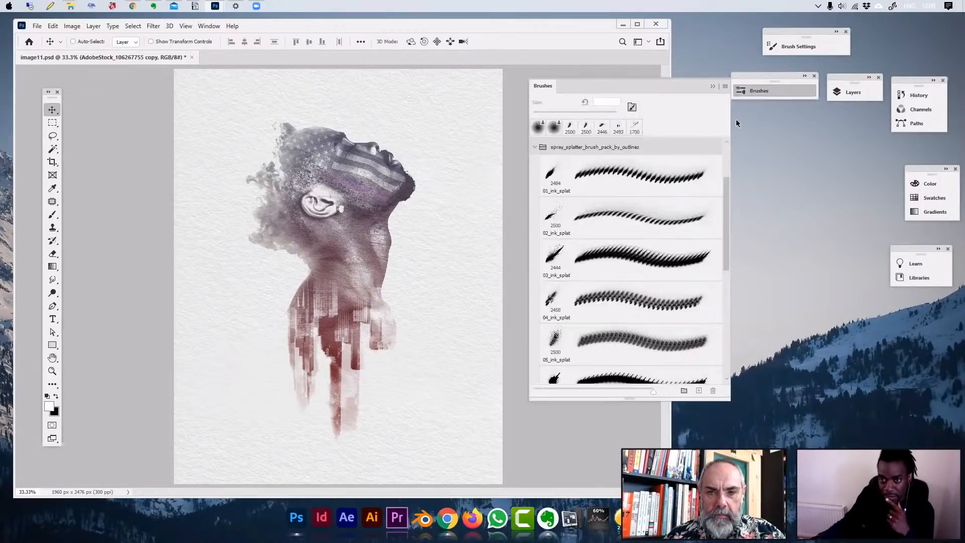
- Look through the brush folders spray_splatter_brush_pack_by_outlinez, PWWaterColorBrushMini and Special Effects Brushes
{"action": "scroll", "coordinate": [704, 181], "scroll_direction": "up", "scroll_amount": 5}
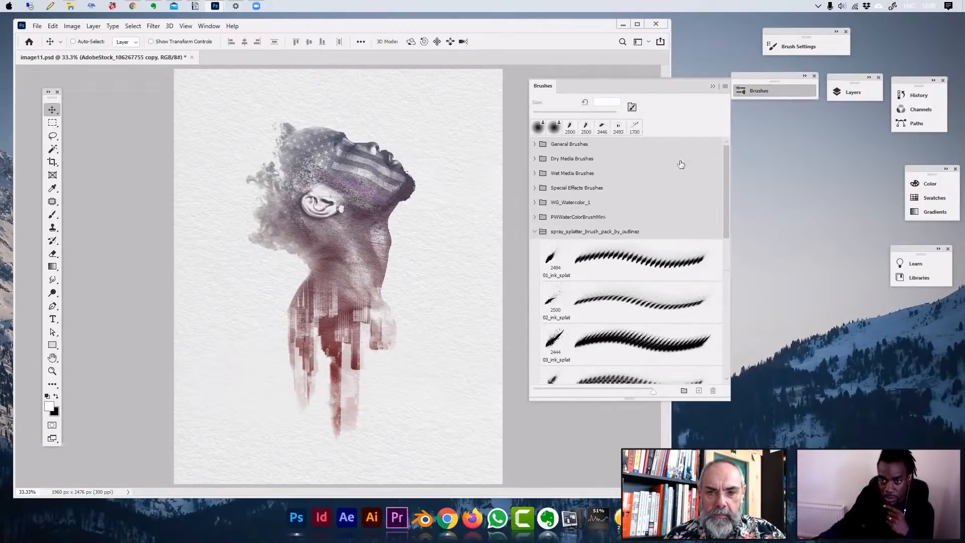
{"action": "left_click", "coordinate": [535, 232]}
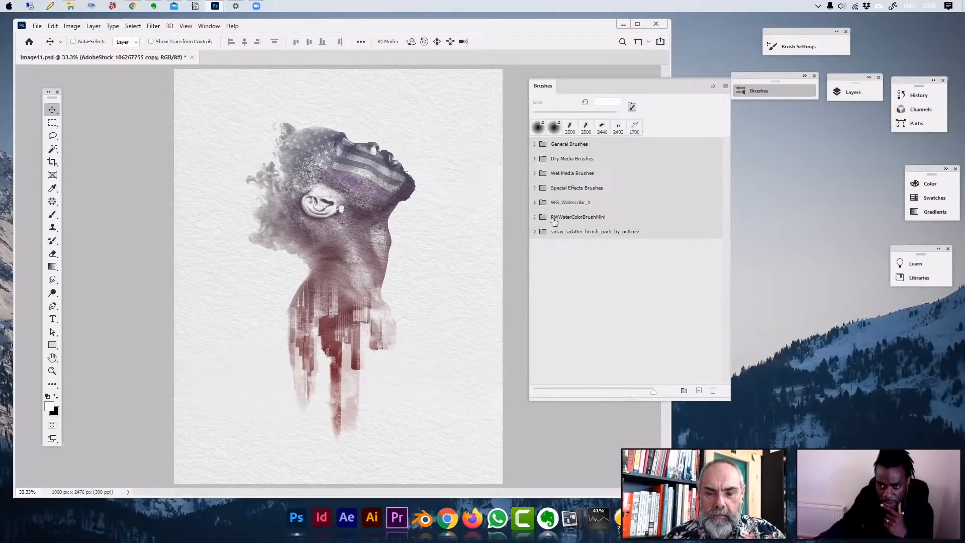
{"action": "left_click", "coordinate": [536, 218]}
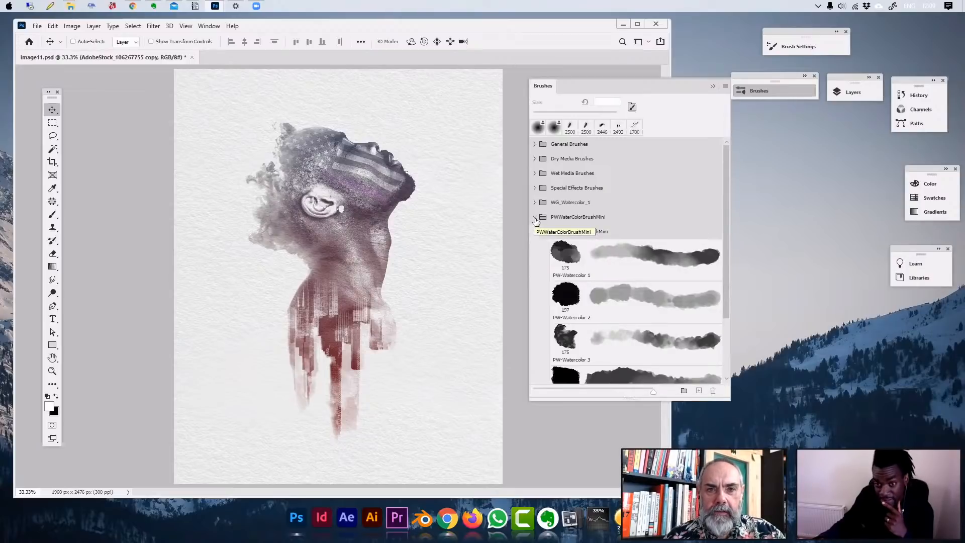
{"action": "left_click", "coordinate": [535, 218]}
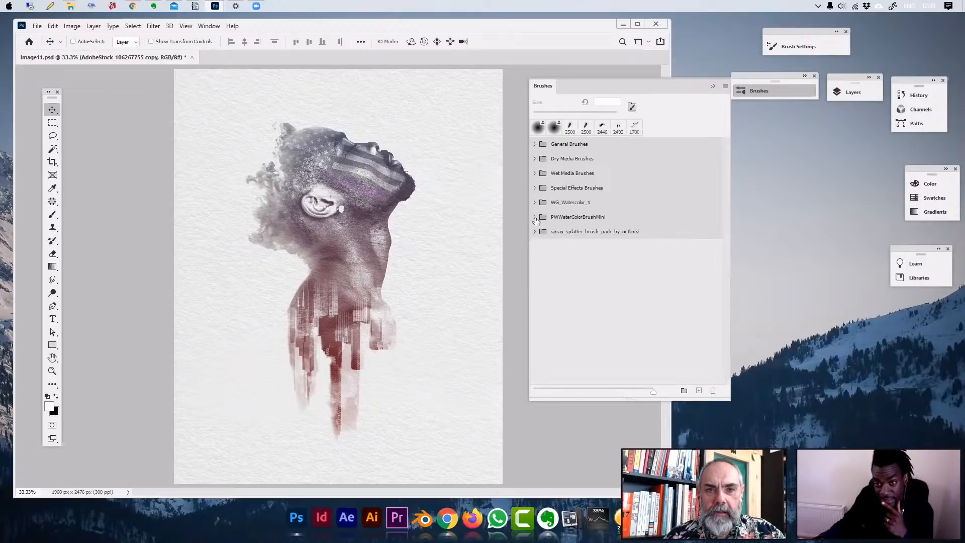
{"action": "left_click", "coordinate": [536, 188]}
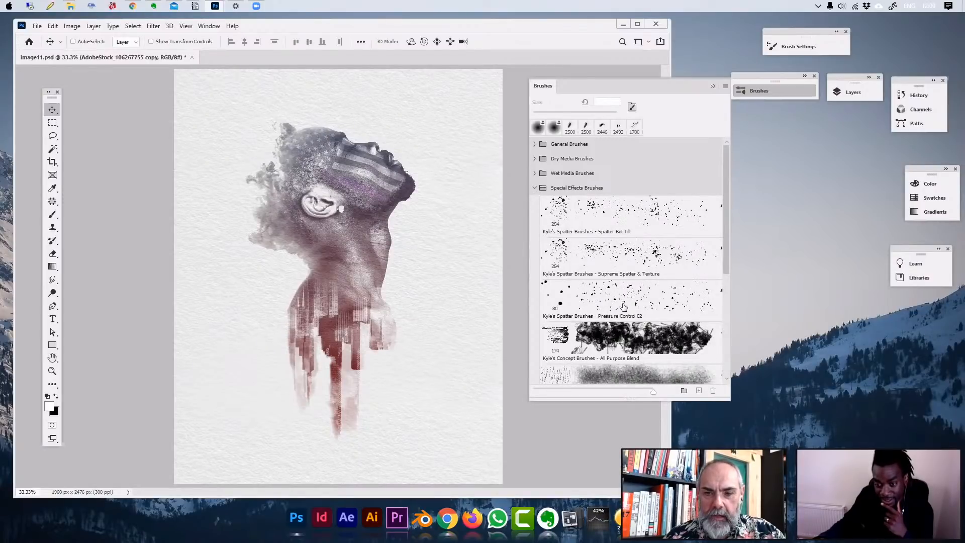
{"action": "left_click", "coordinate": [534, 188]}
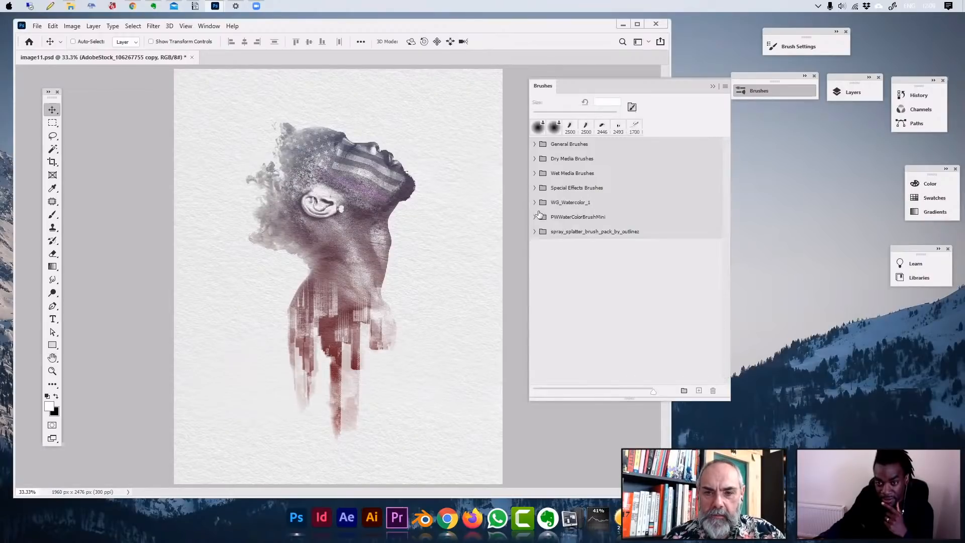
{"action": "left_click", "coordinate": [534, 189]}
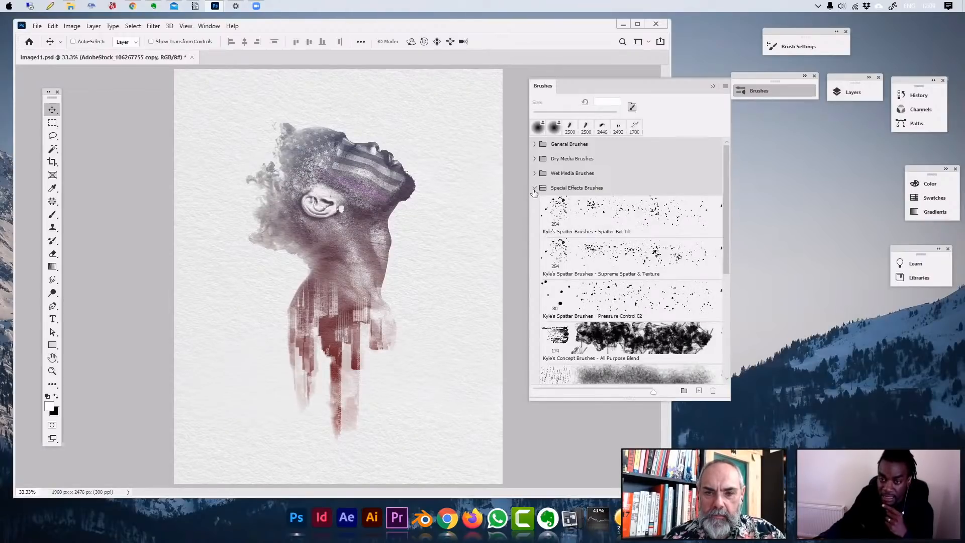
{"action": "left_click", "coordinate": [534, 189]}
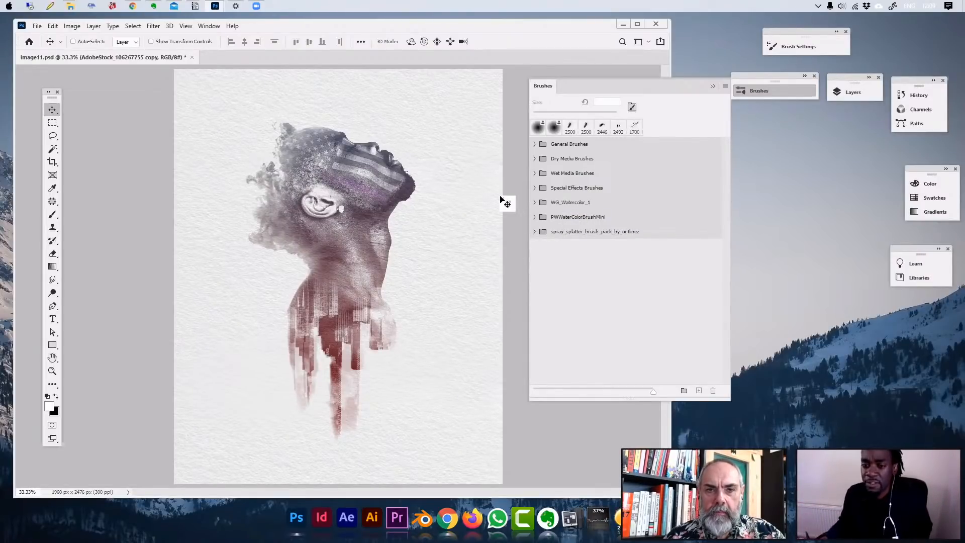
- Compare the brushes in PWWaterColorBrushMini and the spray splatter pack with the water brushes in WG_Watercolor_1
{"action": "left_click", "coordinate": [535, 217]}
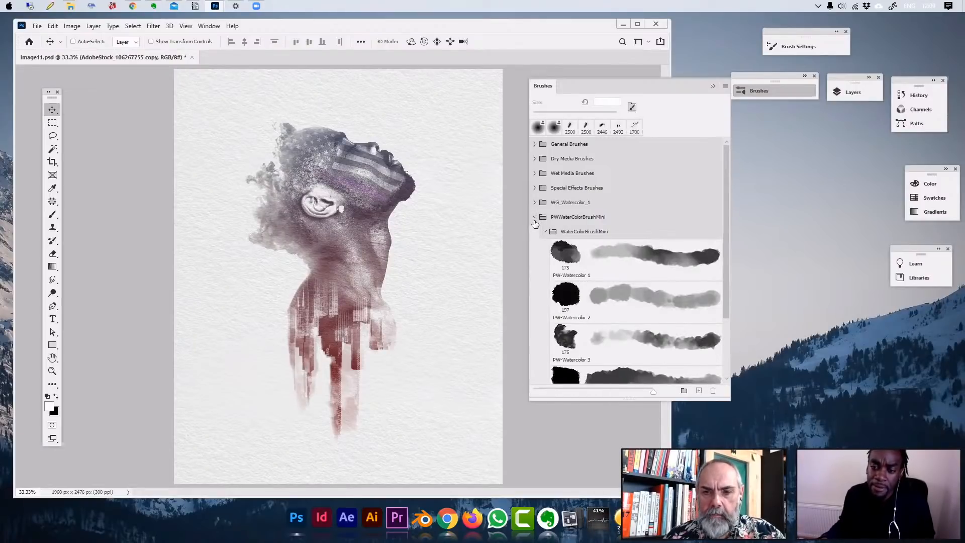
{"action": "left_click", "coordinate": [534, 217]}
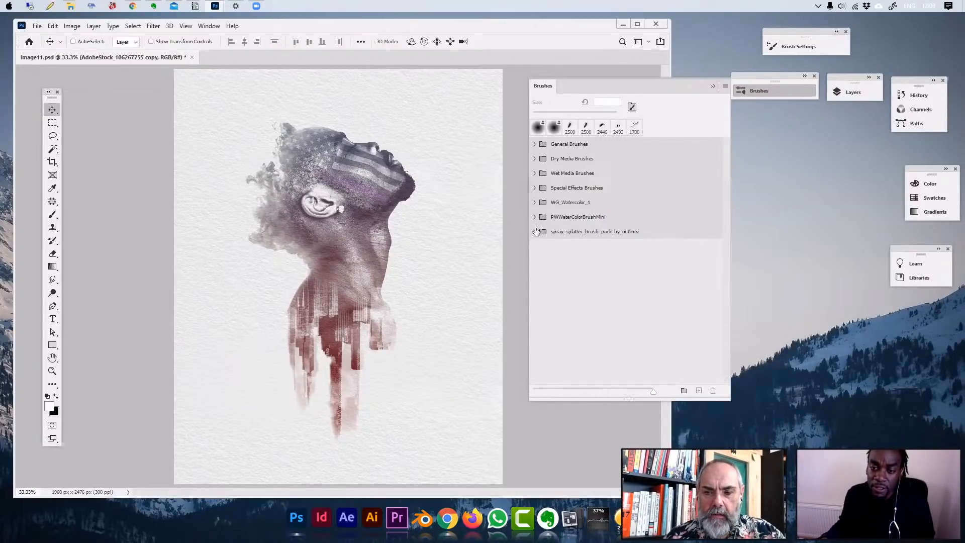
{"action": "left_click", "coordinate": [536, 232]}
{"action": "mouse_move", "coordinate": [728, 228]}
{"action": "left_mouse_down"}
{"action": "mouse_move", "coordinate": [753, 350]}
{"action": "mouse_move", "coordinate": [729, 230]}
{"action": "left_mouse_up"}
{"action": "left_click", "coordinate": [534, 182]}
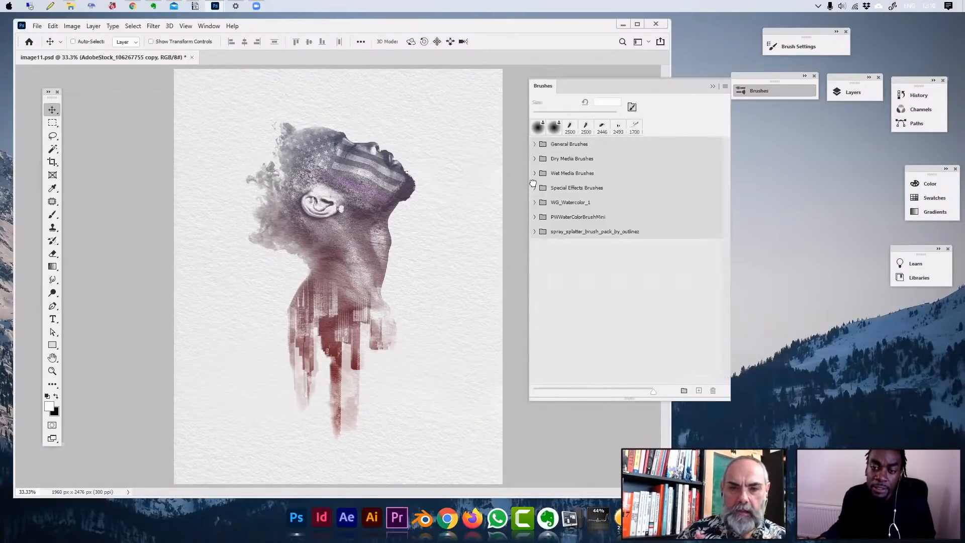
{"action": "left_click", "coordinate": [535, 217]}
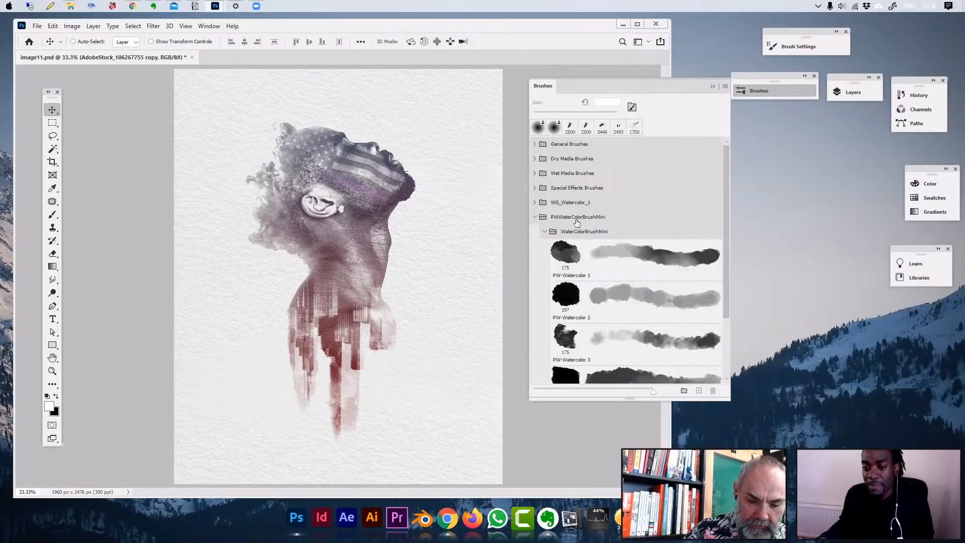
{"action": "left_click", "coordinate": [535, 217]}
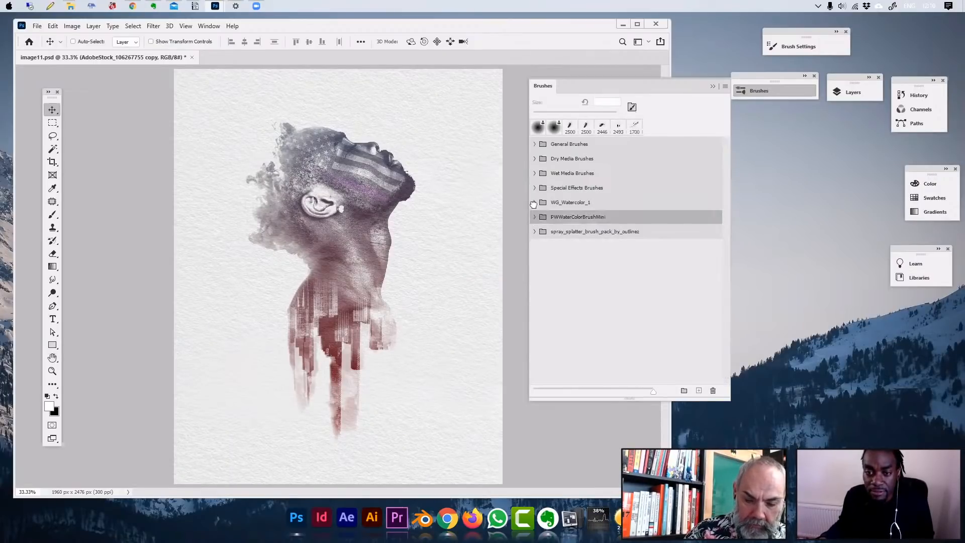
{"action": "left_click", "coordinate": [534, 203]}
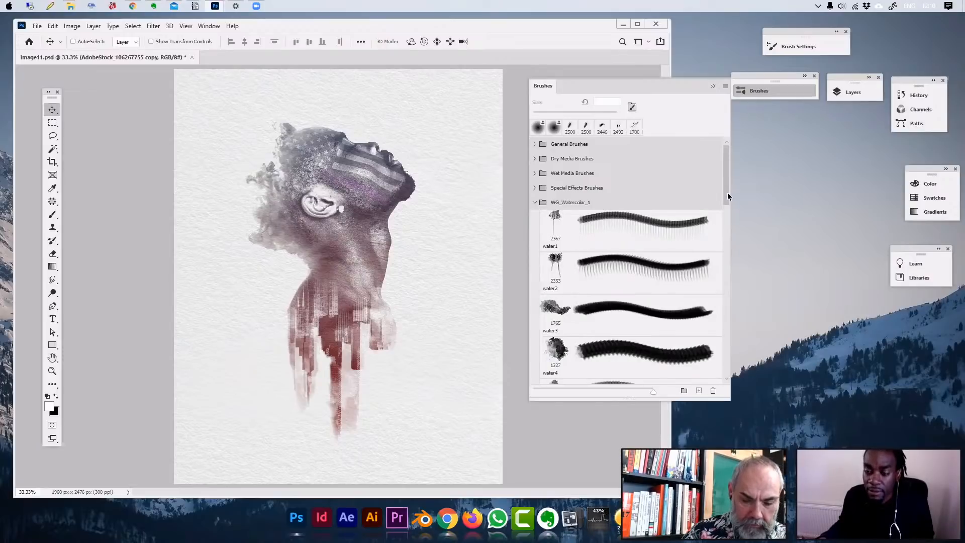
{"action": "left_click_drag", "start_coordinate": [728, 192], "coordinate": [731, 211]}
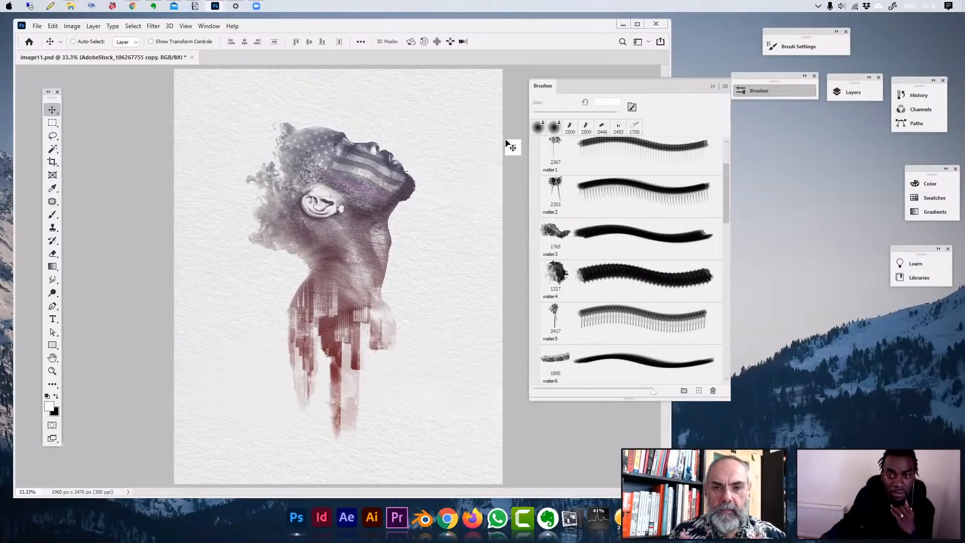
- Add a Gradient Map adjustment layer and place it between the paper texture layer and Group 2
{"action": "left_click", "coordinate": [766, 89]}
{"action": "left_click", "coordinate": [854, 91]}
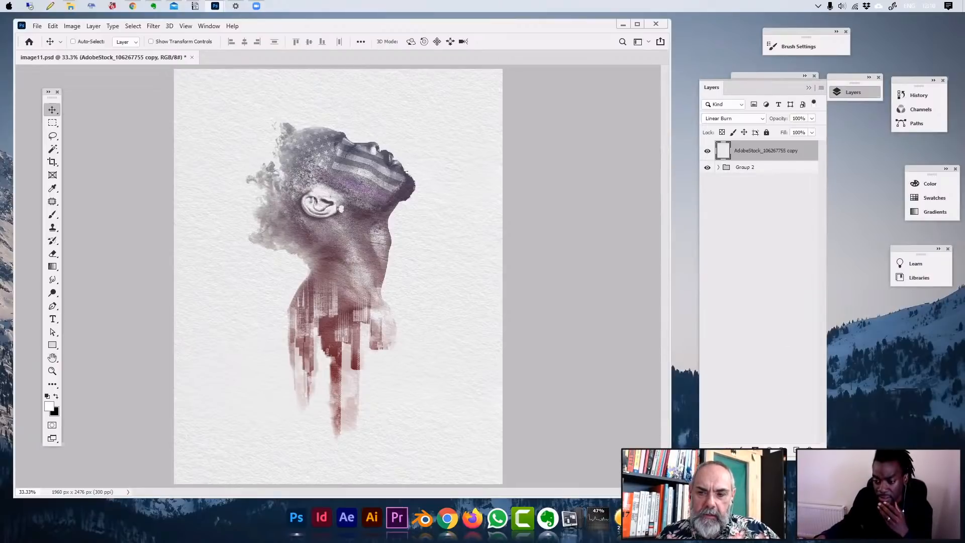
{"action": "left_click", "coordinate": [769, 449]}
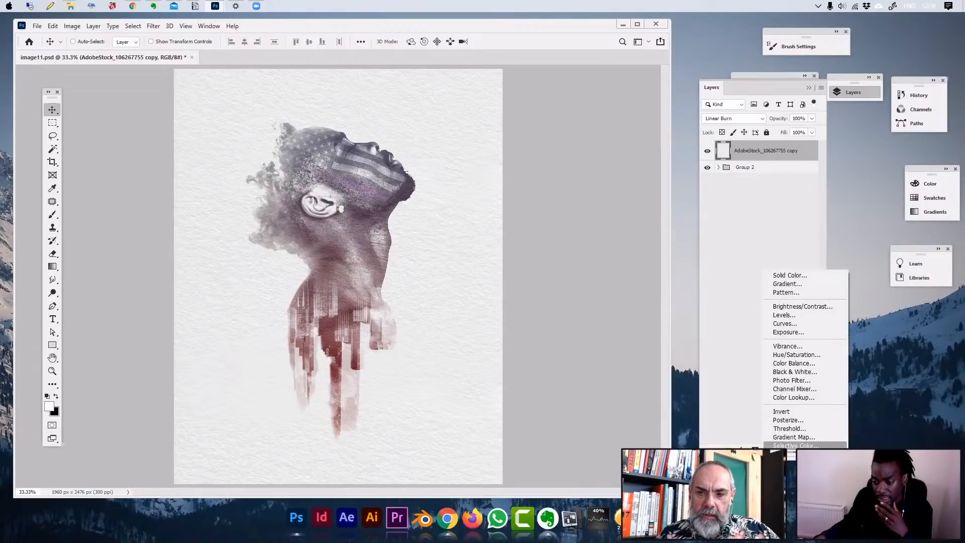
{"action": "left_click", "coordinate": [806, 438]}
{"action": "left_click_drag", "start_coordinate": [780, 155], "coordinate": [777, 179]}
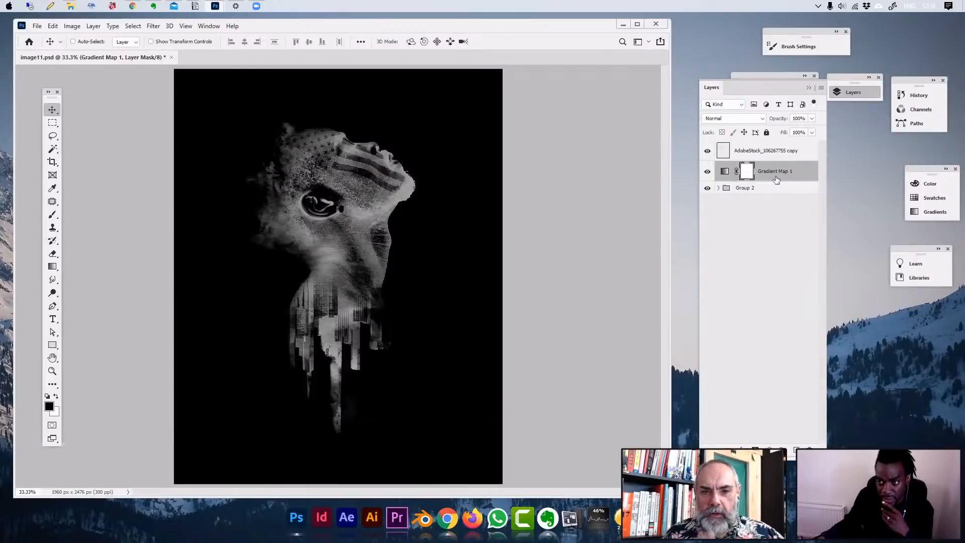
- Undo the Gradient Map layer's move and its creation, and check the layers inside Group 2
{"action": "key", "text": "ctrl+z"}
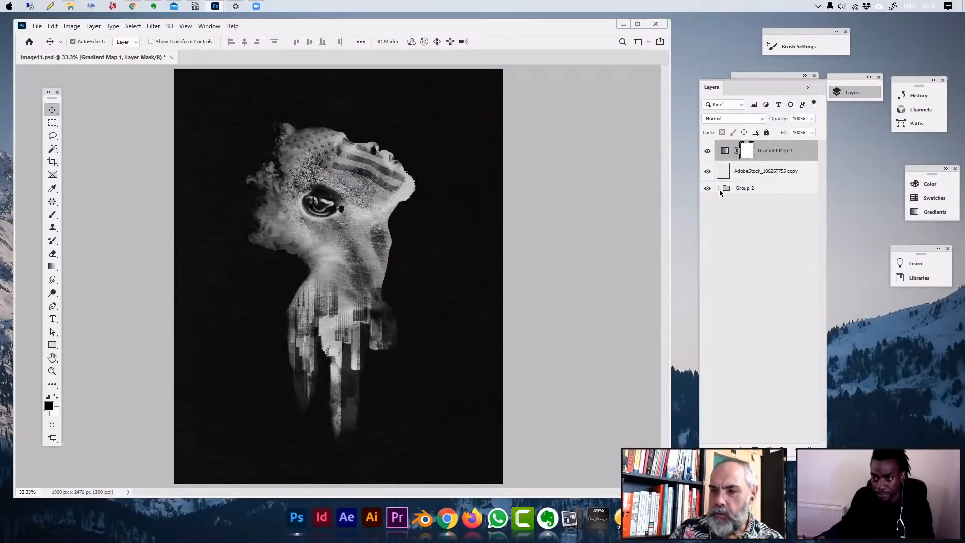
{"action": "key", "text": "ctrl+z"}
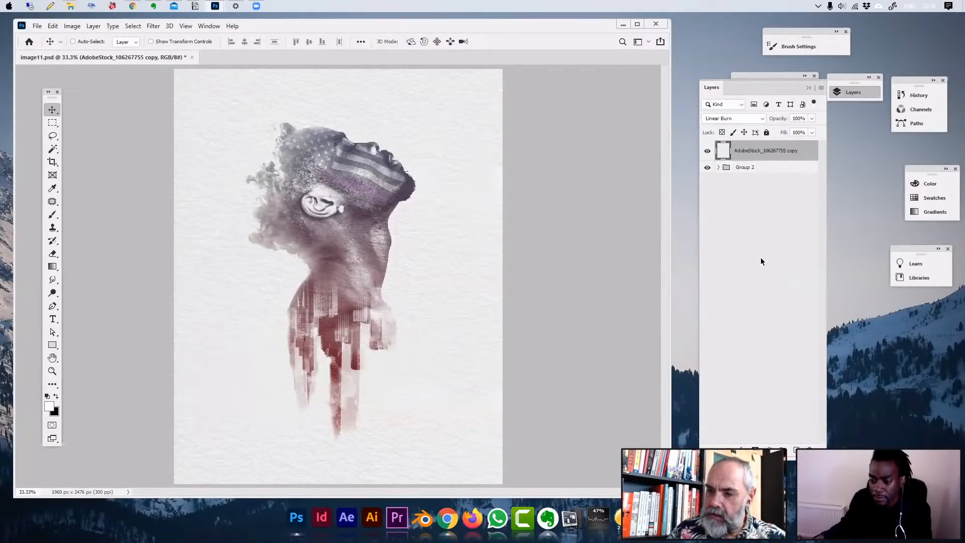
{"action": "left_click", "coordinate": [718, 168]}
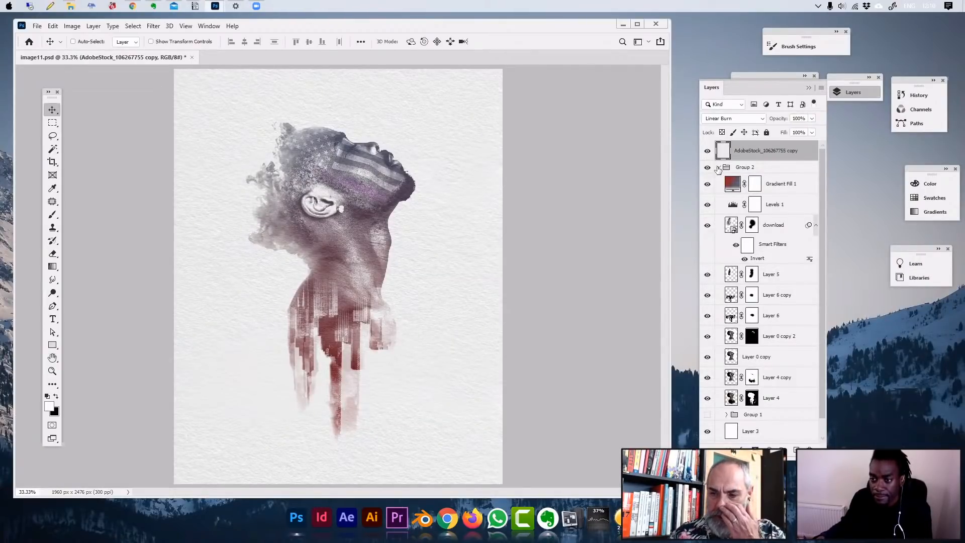
{"action": "left_click", "coordinate": [718, 167]}
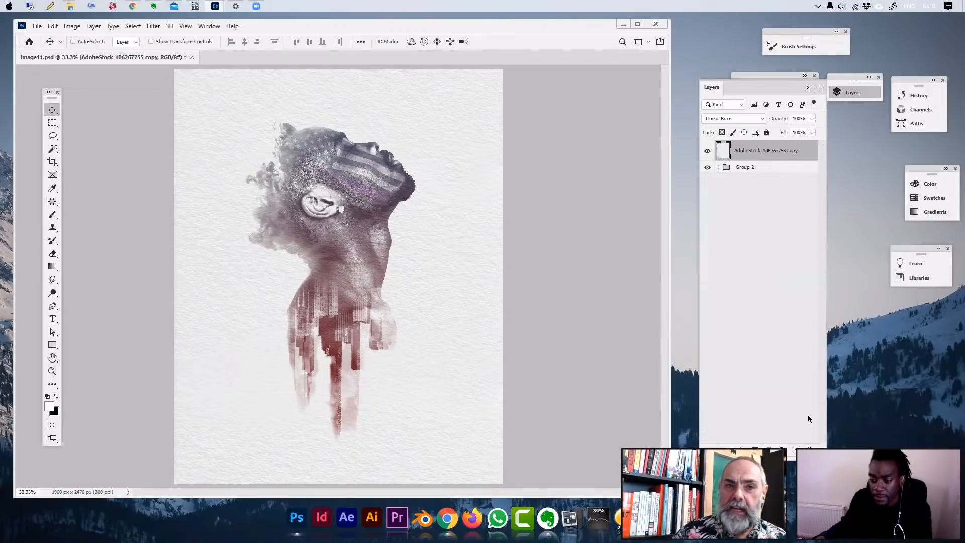
- Add a linear Gradient Fill layer above the paper texture and set the gradient's starting colour stop to red
{"action": "left_click", "coordinate": [768, 450]}
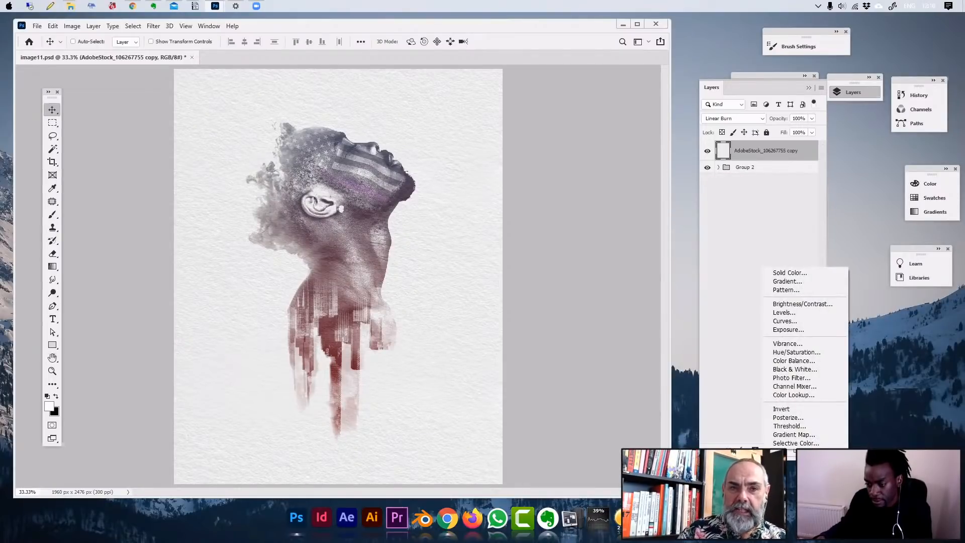
{"action": "left_click", "coordinate": [780, 281]}
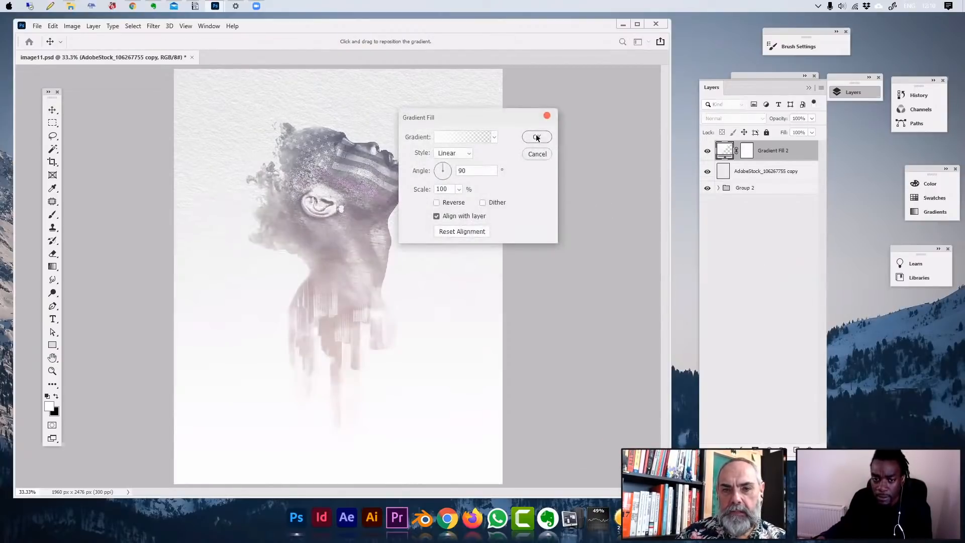
{"action": "left_click", "coordinate": [442, 136]}
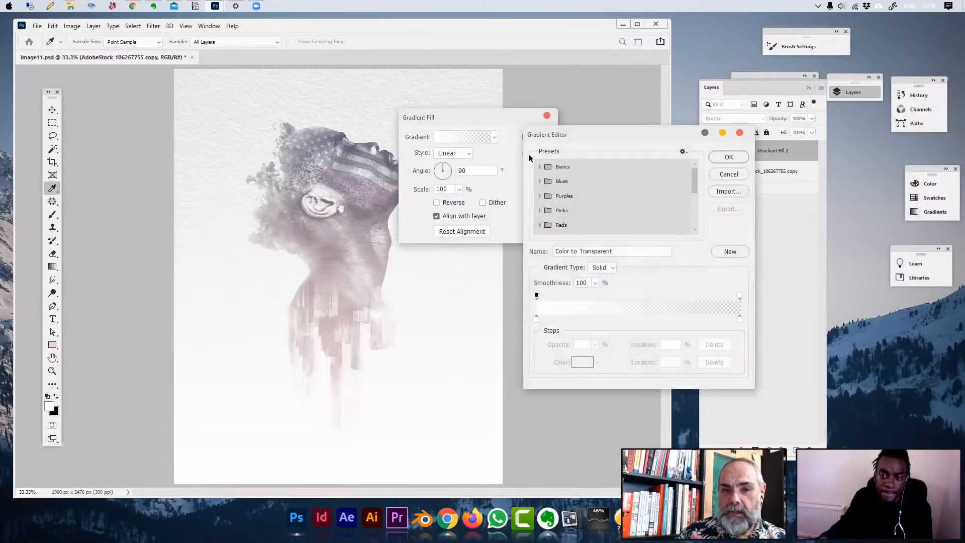
{"action": "left_click", "coordinate": [537, 317]}
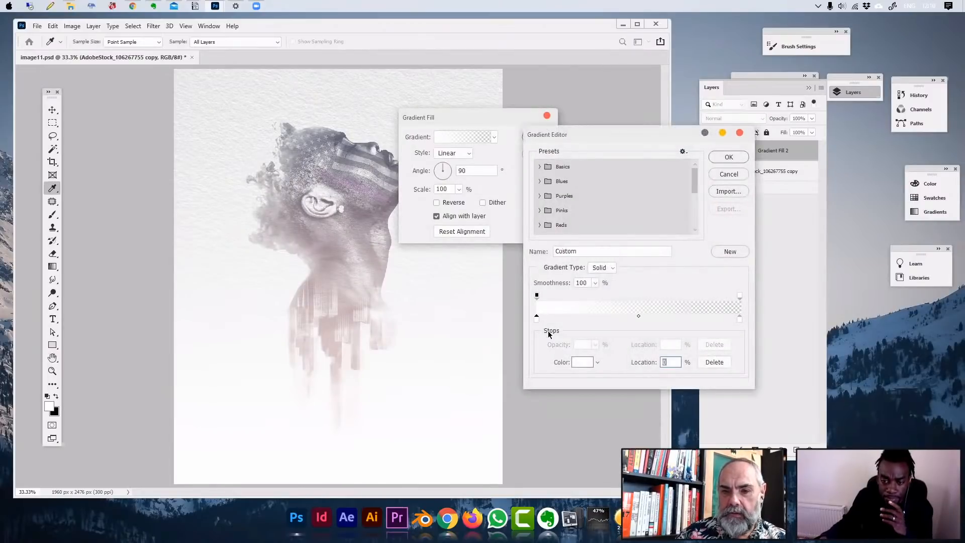
{"action": "left_click", "coordinate": [583, 363]}
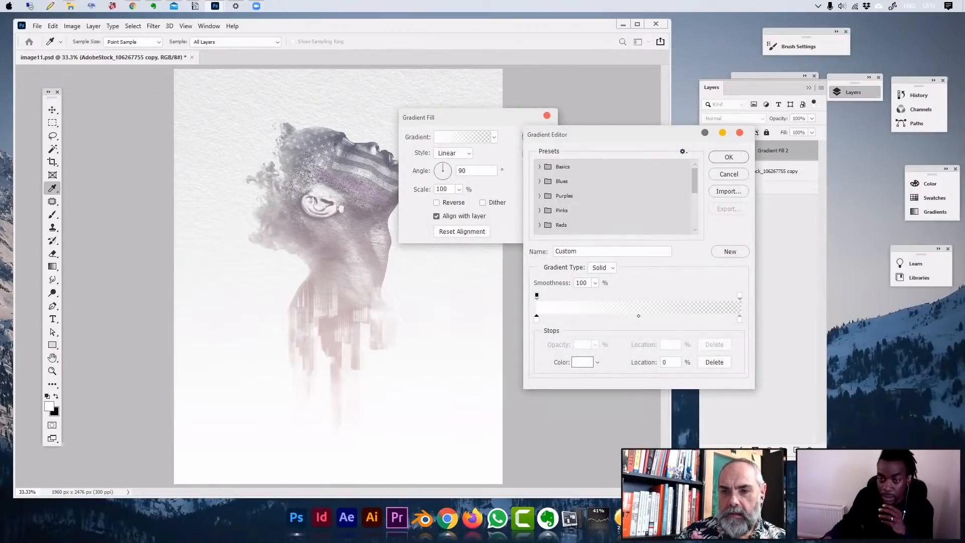
{"action": "left_click_drag", "start_coordinate": [360, 330], "coordinate": [363, 330]}
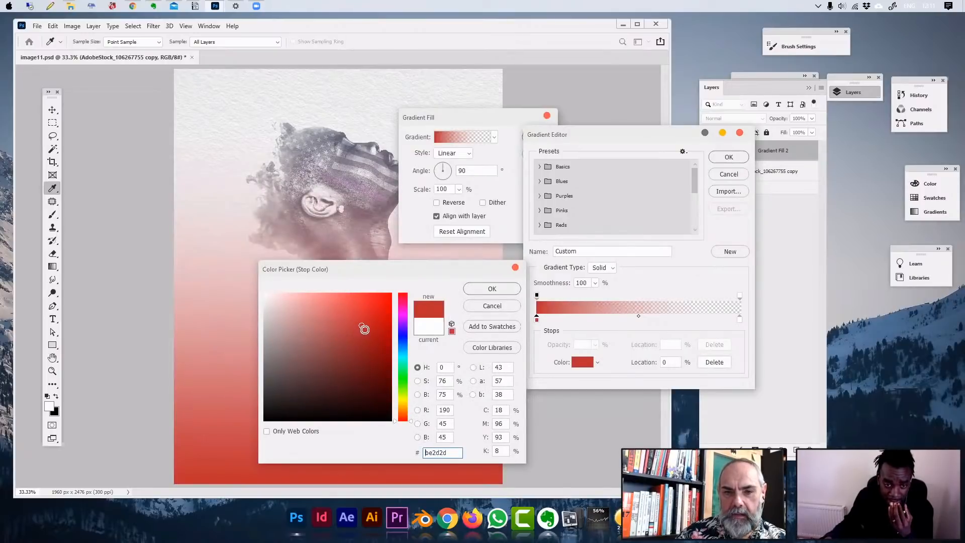
{"action": "left_click_drag", "start_coordinate": [366, 273], "coordinate": [556, 263]}
{"action": "left_click_drag", "start_coordinate": [393, 284], "coordinate": [366, 274]}
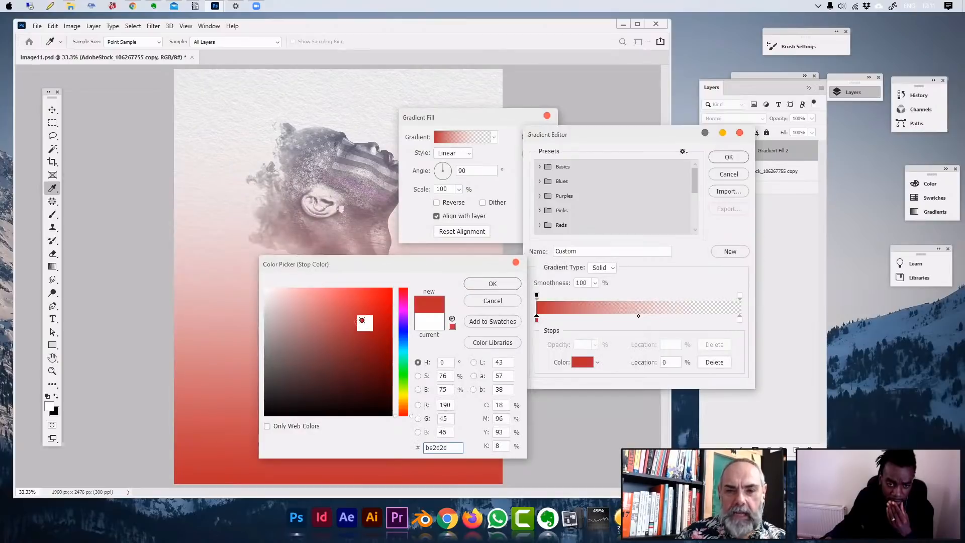
{"action": "left_click", "coordinate": [490, 282]}
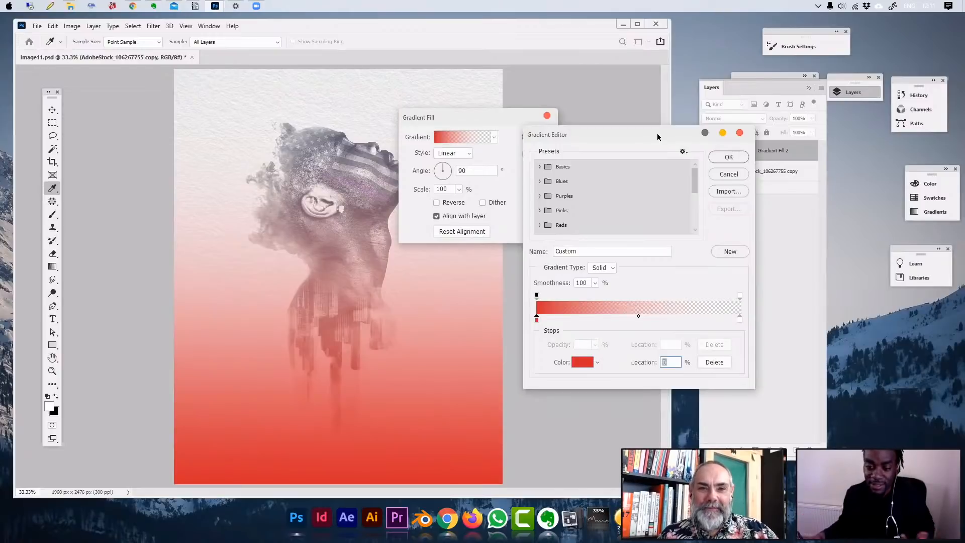
- Set the gradient's end colour stop at 100% to purple 9515ef and accept the 90° gradient fill
{"action": "left_click", "coordinate": [740, 318]}
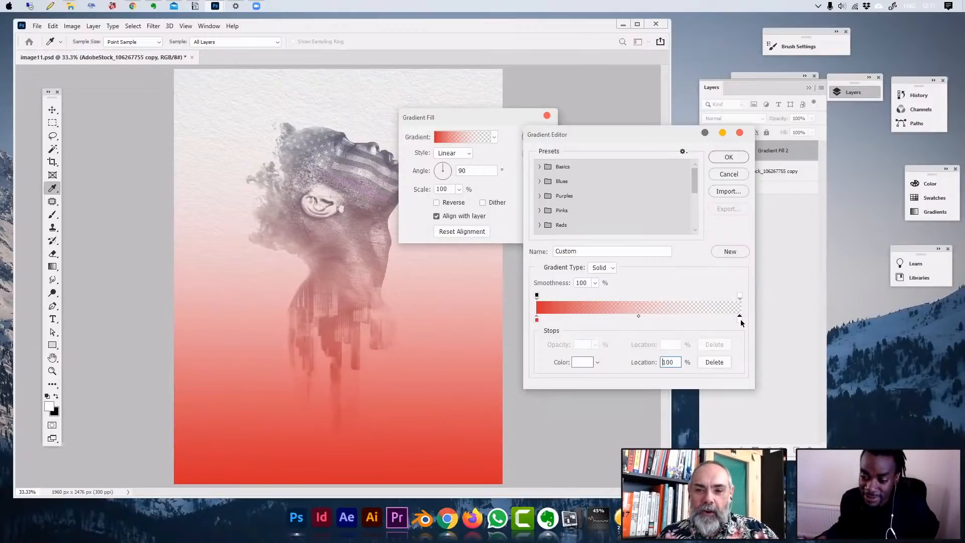
{"action": "left_click", "coordinate": [581, 363]}
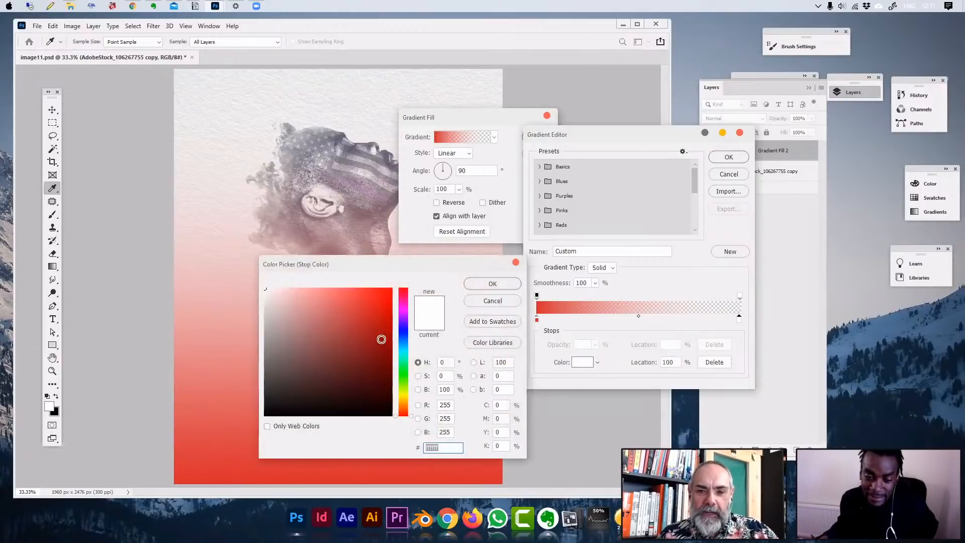
{"action": "mouse_move", "coordinate": [402, 335]}
{"action": "left_mouse_down"}
{"action": "mouse_move", "coordinate": [394, 313]}
{"action": "mouse_move", "coordinate": [368, 305]}
{"action": "mouse_move", "coordinate": [371, 295]}
{"action": "mouse_move", "coordinate": [410, 321]}
{"action": "left_mouse_up"}
{"action": "left_click", "coordinate": [410, 318]}
{"action": "left_click_drag", "start_coordinate": [373, 296], "coordinate": [379, 297]}
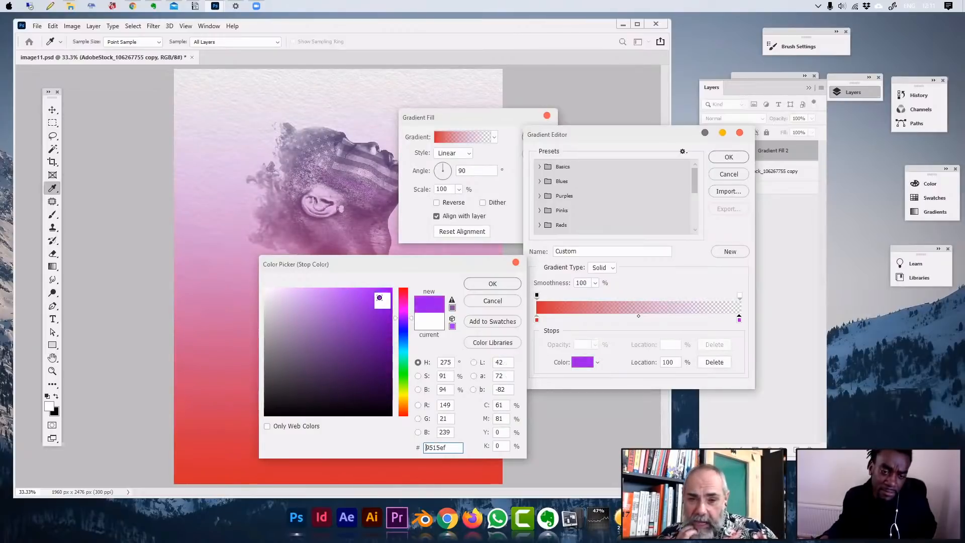
{"action": "left_click", "coordinate": [491, 284]}
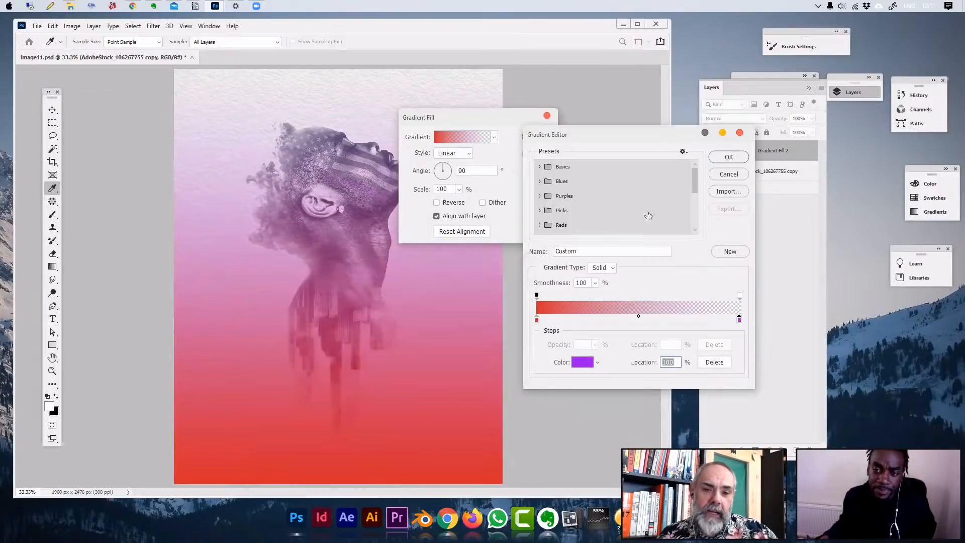
{"action": "left_click", "coordinate": [722, 157]}
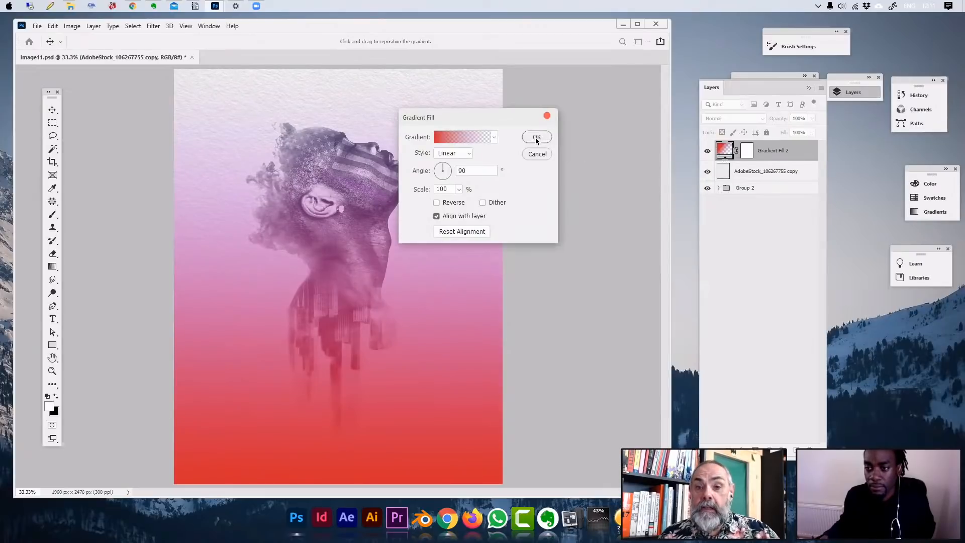
{"action": "left_click", "coordinate": [537, 138]}
- Place the new gradient fill layer between the paper texture and Group 2, and set its blend mode to Screen
{"action": "left_click_drag", "start_coordinate": [792, 156], "coordinate": [791, 177]}
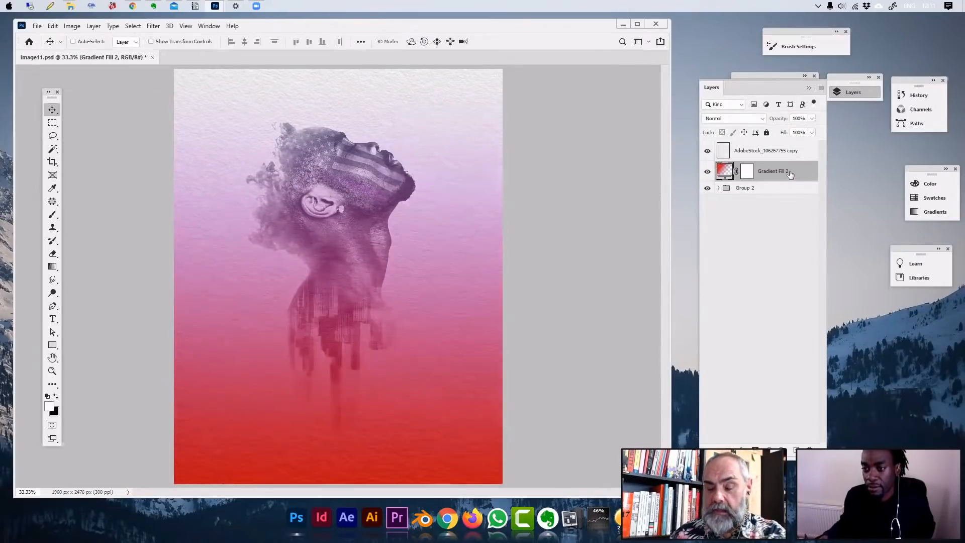
{"action": "left_click", "coordinate": [755, 120]}
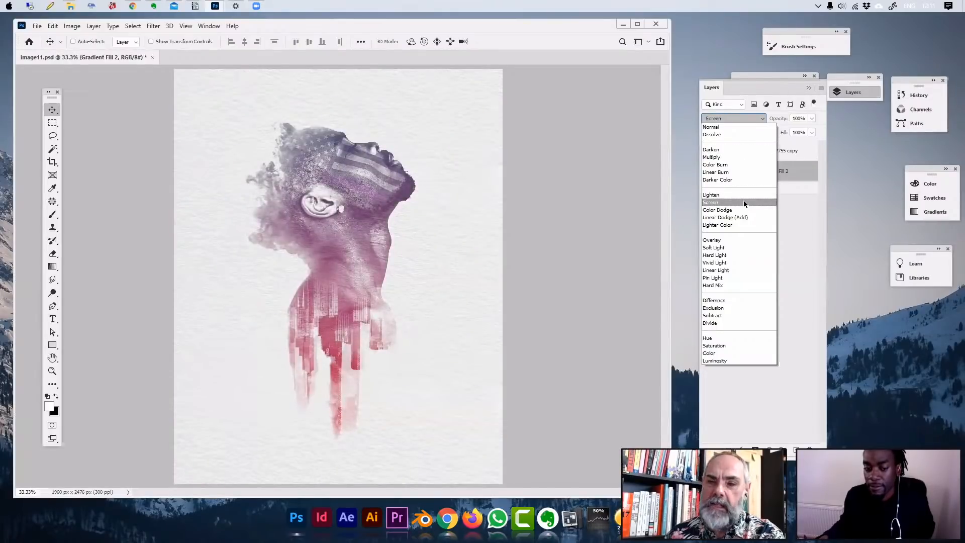
{"action": "left_click", "coordinate": [746, 201]}
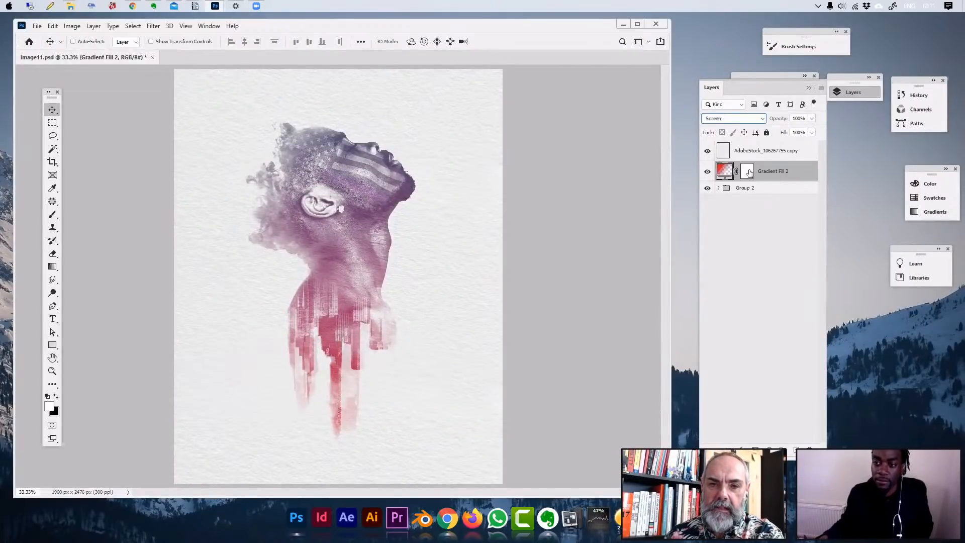
- Fill the Gradient Fill 2 layer mask with a black-to-white linear gradient from the neck up past the face, keeping the tint on the head
{"action": "left_click", "coordinate": [748, 172]}
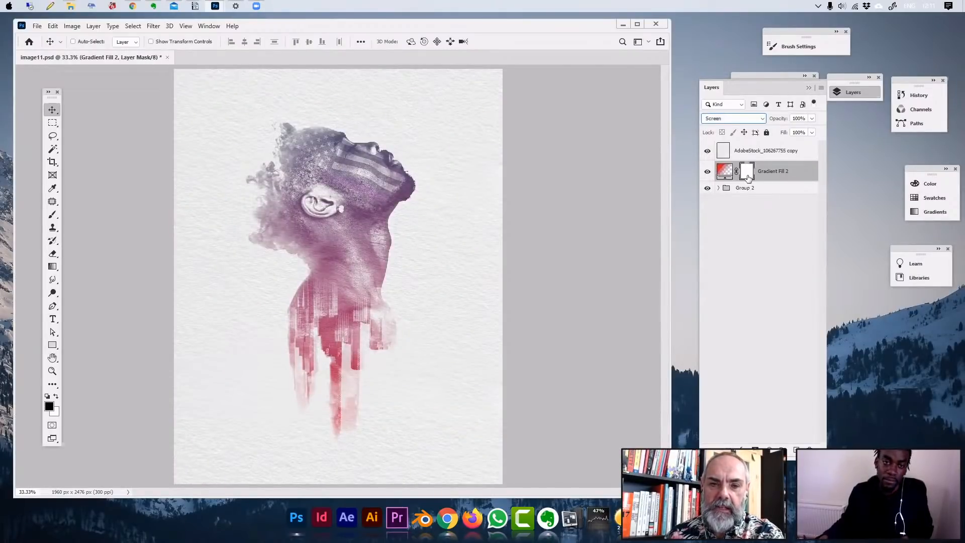
{"action": "left_click", "coordinate": [58, 268]}
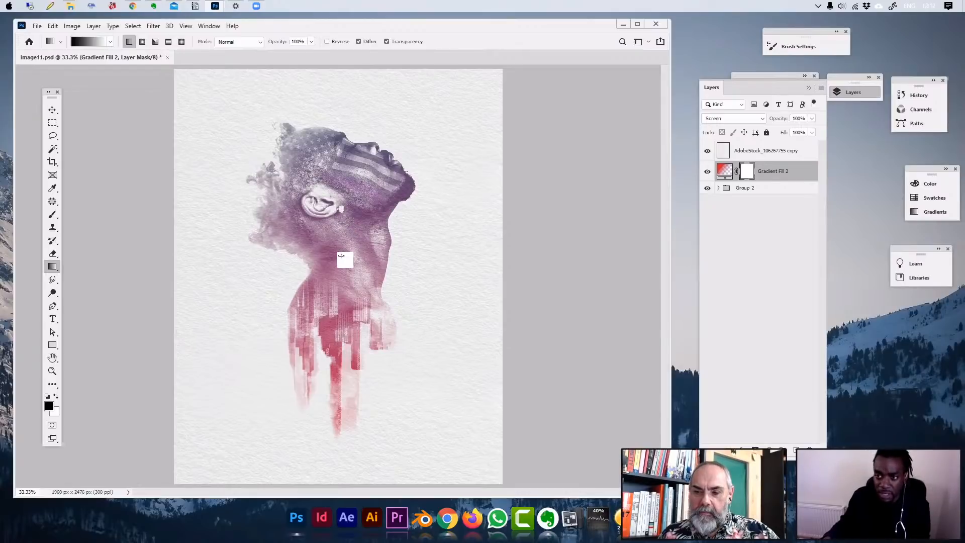
{"action": "left_click_drag", "start_coordinate": [344, 247], "coordinate": [366, 124]}
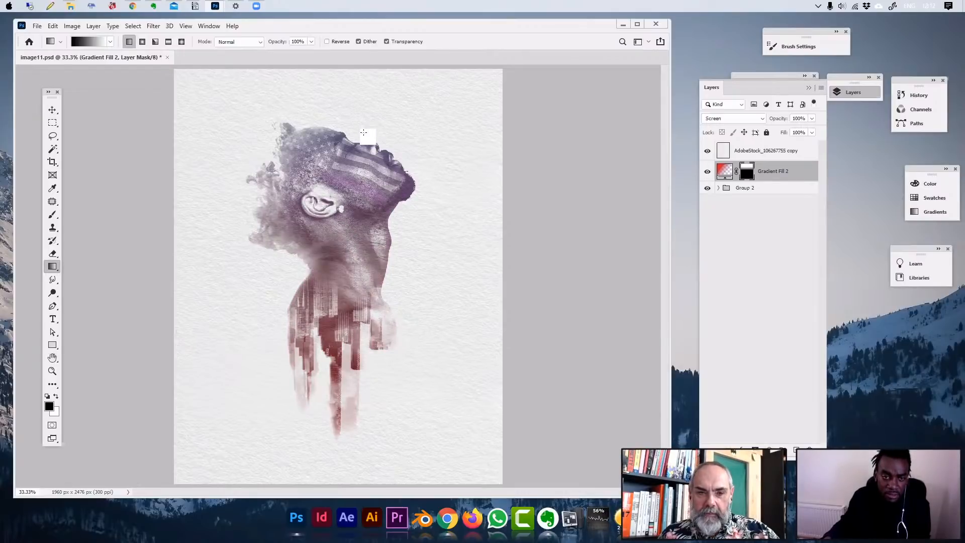
{"action": "left_click_drag", "start_coordinate": [349, 266], "coordinate": [351, 155]}
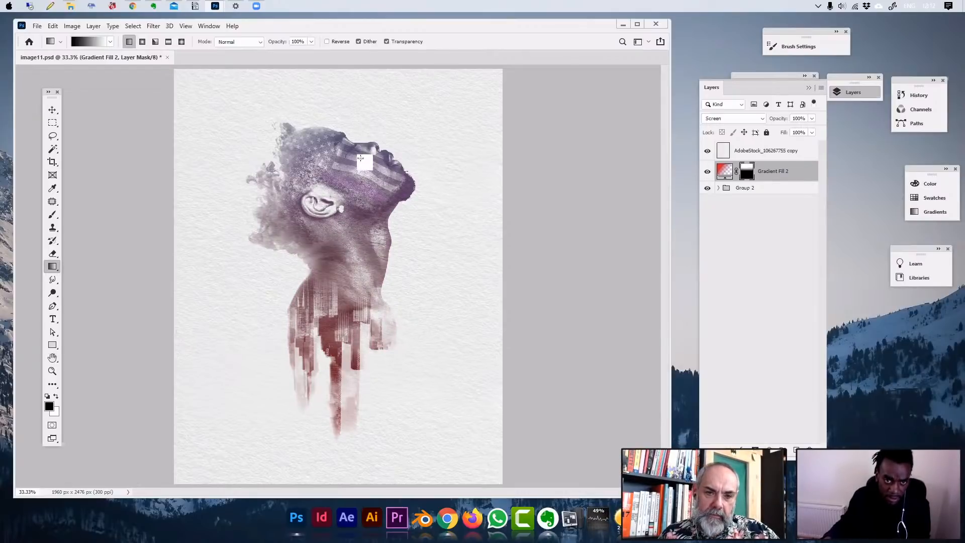
{"action": "left_click_drag", "start_coordinate": [345, 246], "coordinate": [349, 132]}
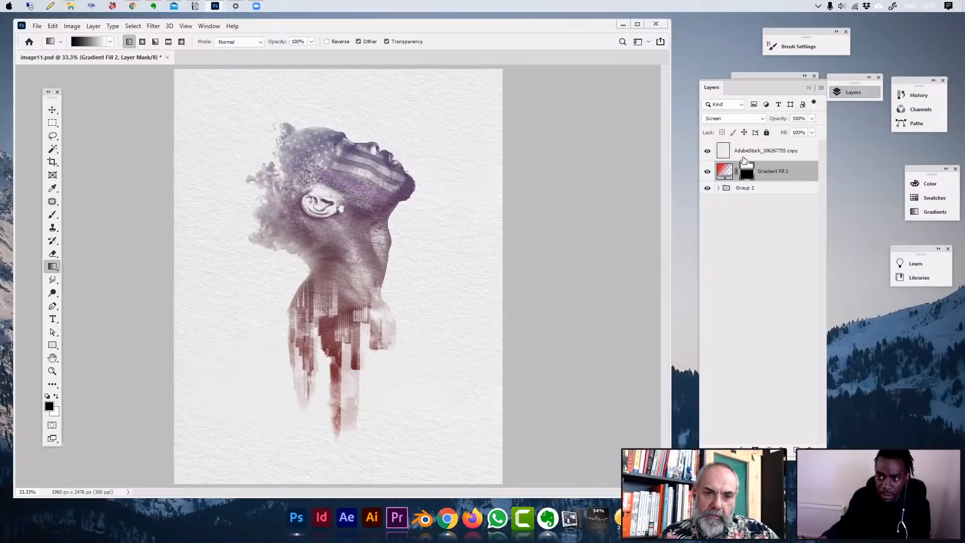
- Duplicate Gradient Fill 2 and redraw the copy's mask gradient from the shoulder down to the dripping base, black to white
{"action": "left_click_drag", "start_coordinate": [800, 175], "coordinate": [801, 167], "text": "alt"}
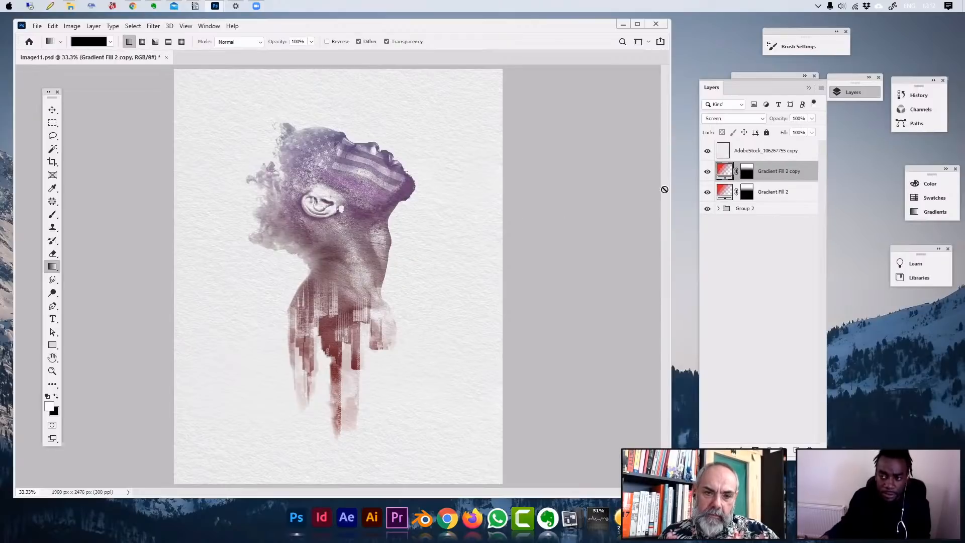
{"action": "left_click", "coordinate": [748, 171]}
{"action": "key", "text": "d"}
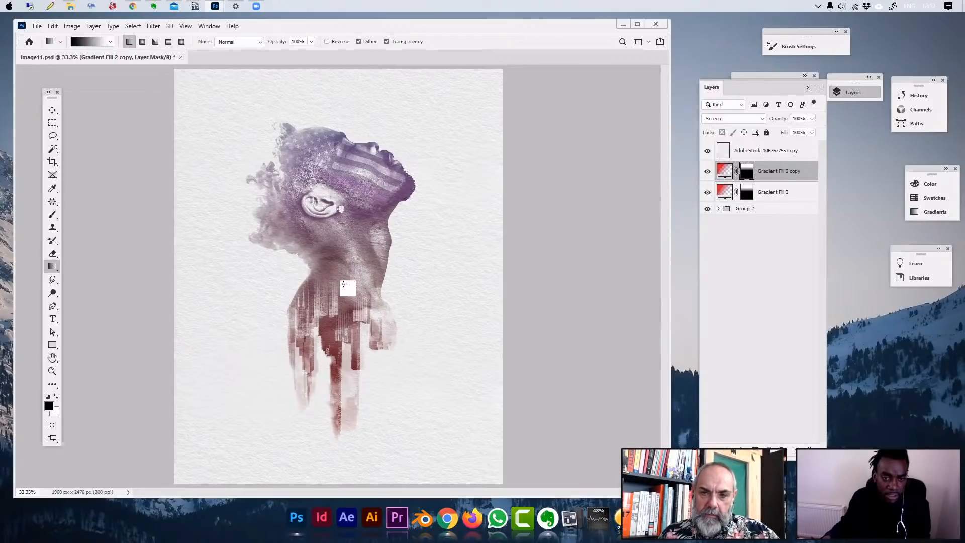
{"action": "left_click_drag", "start_coordinate": [343, 284], "coordinate": [360, 403]}
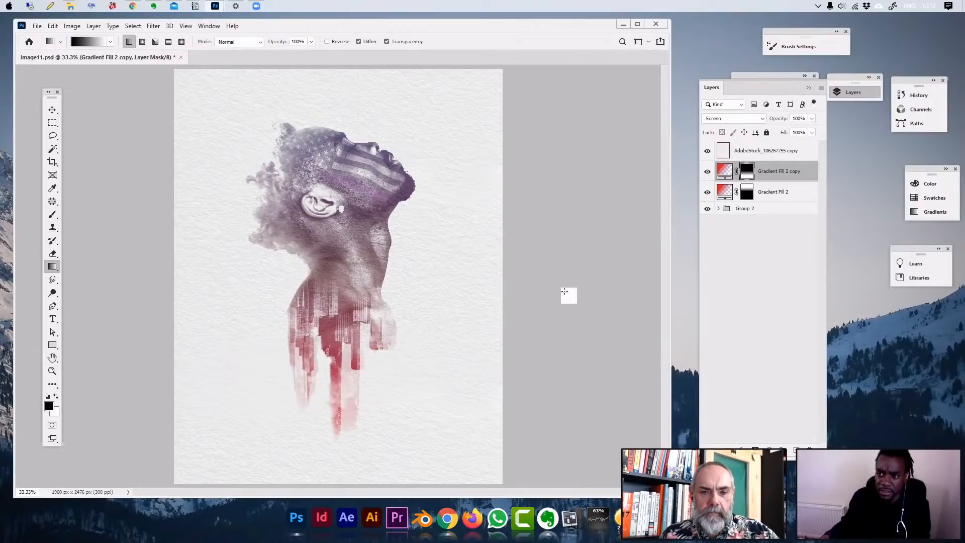
- Compare the image with the gradient fill layers hidden and shown, and try a second duplicate of the Gradient Fill 2 copy
{"action": "left_click", "coordinate": [707, 171]}
{"action": "left_click", "coordinate": [707, 171]}
{"action": "left_click", "coordinate": [708, 195]}
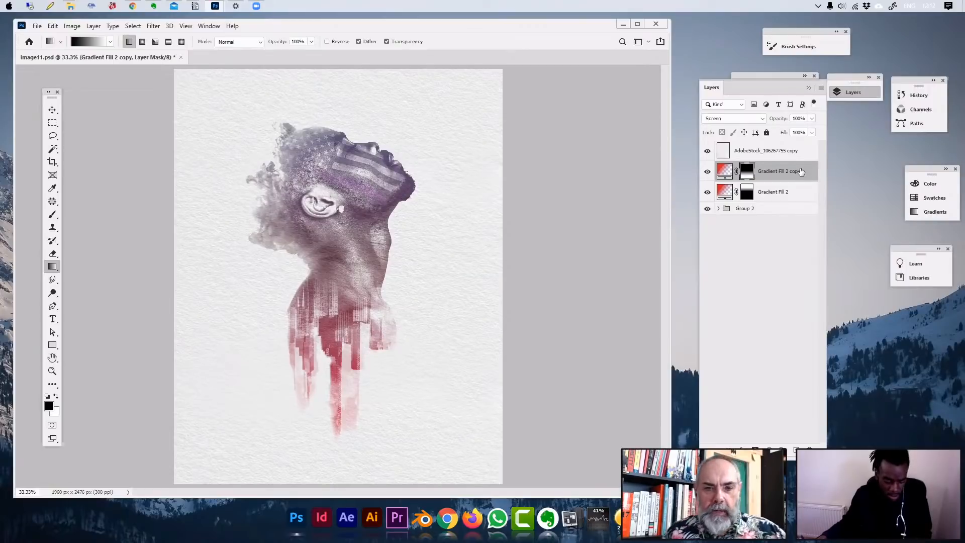
{"action": "key", "text": "ctrl+j"}
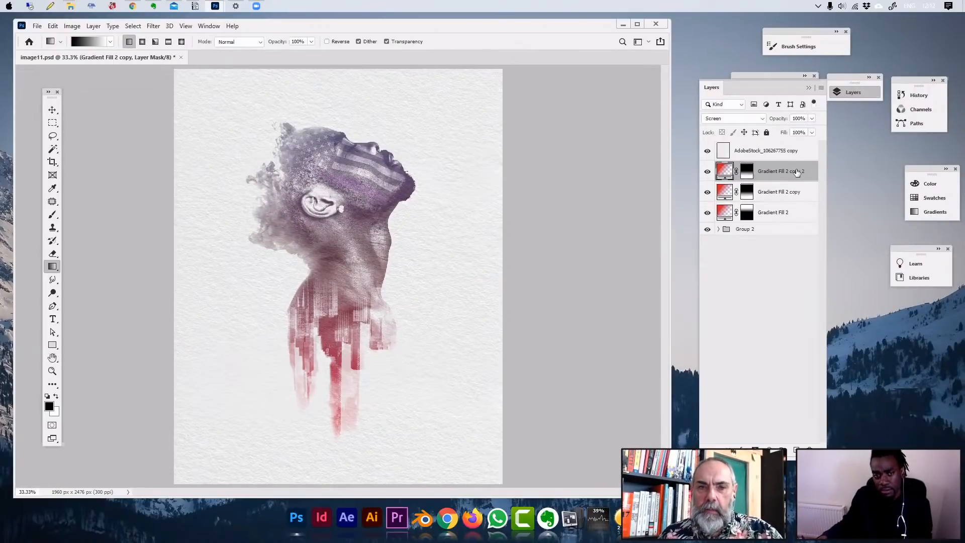
{"action": "key", "text": "ctrl+z"}
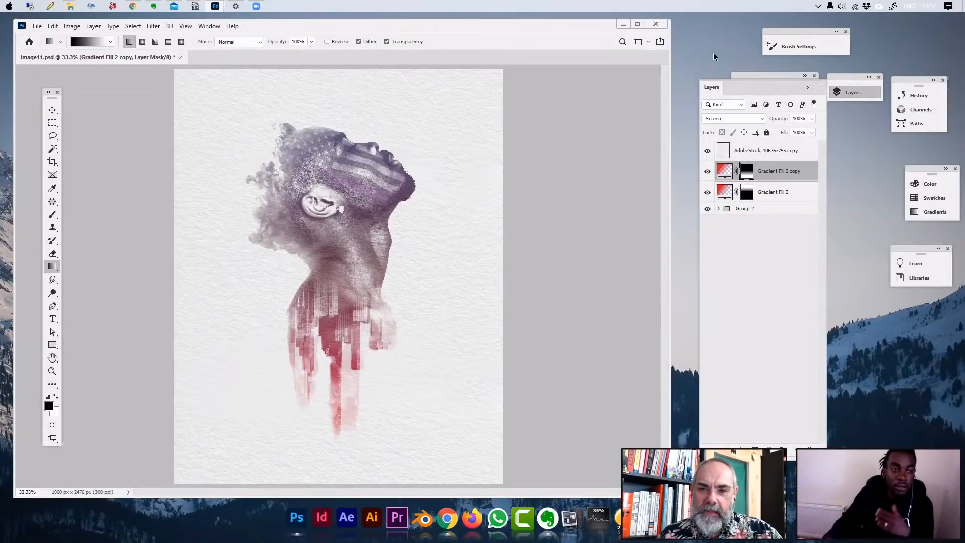
- Add a new empty layer above the paper texture layer and put it in its own group
{"action": "left_click", "coordinate": [52, 110]}
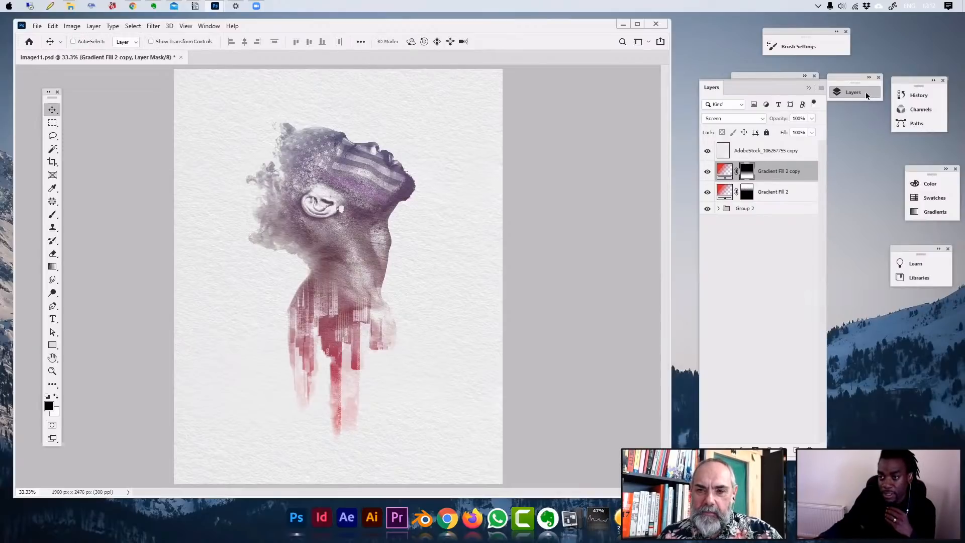
{"action": "left_click", "coordinate": [799, 153]}
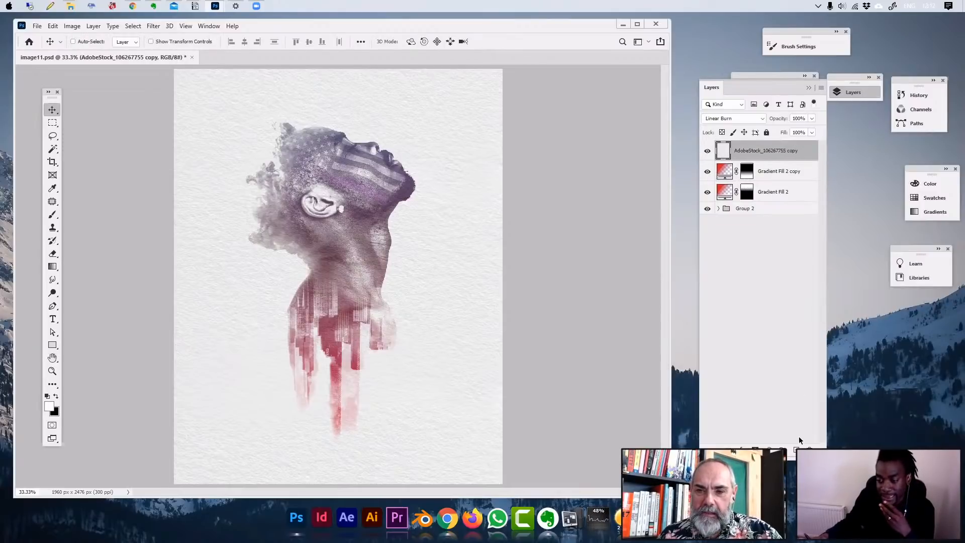
{"action": "left_click", "coordinate": [796, 451]}
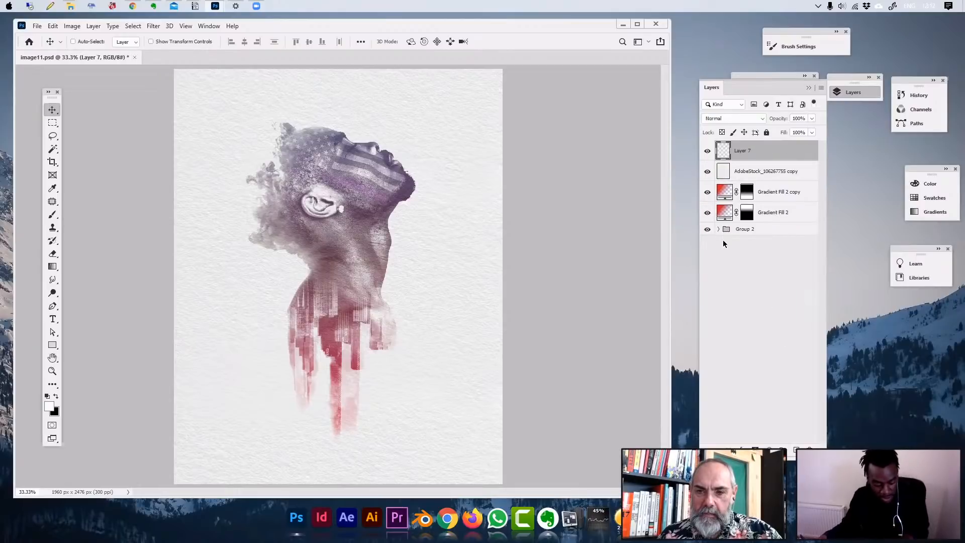
{"action": "key", "text": "ctrl+g"}
- Rename the new group watercolours, make its empty layer active, and save the document
{"action": "double_click", "coordinate": [754, 146]}
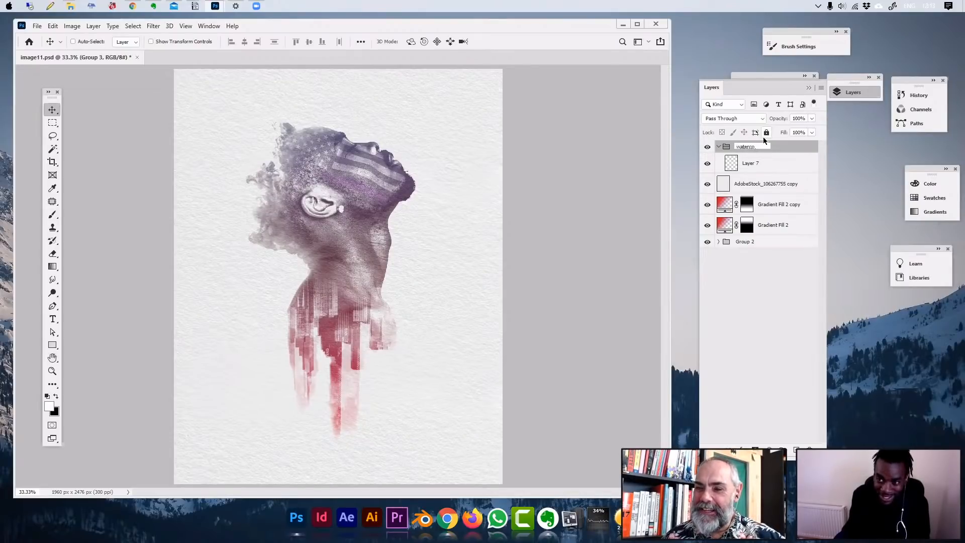
{"action": "type", "text": "lours"}
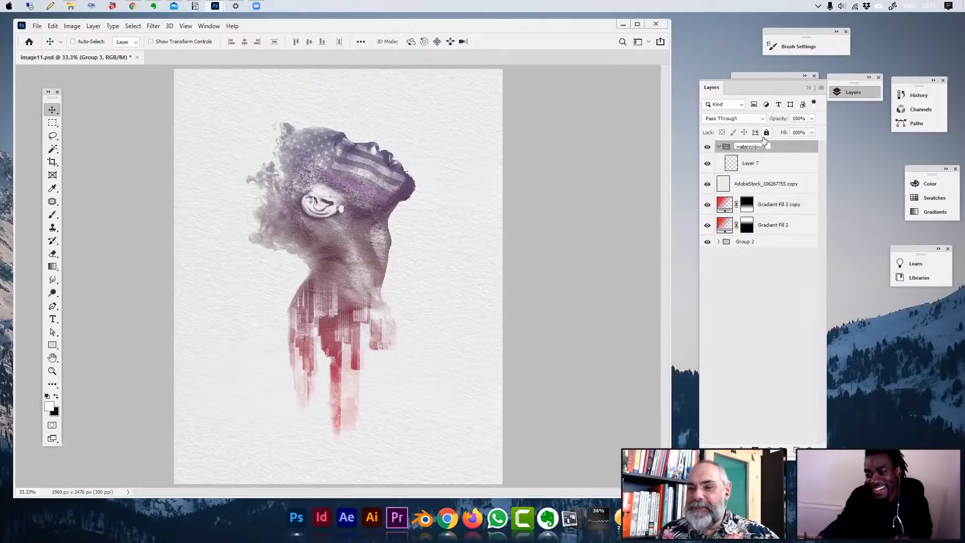
{"action": "left_click", "coordinate": [767, 166]}
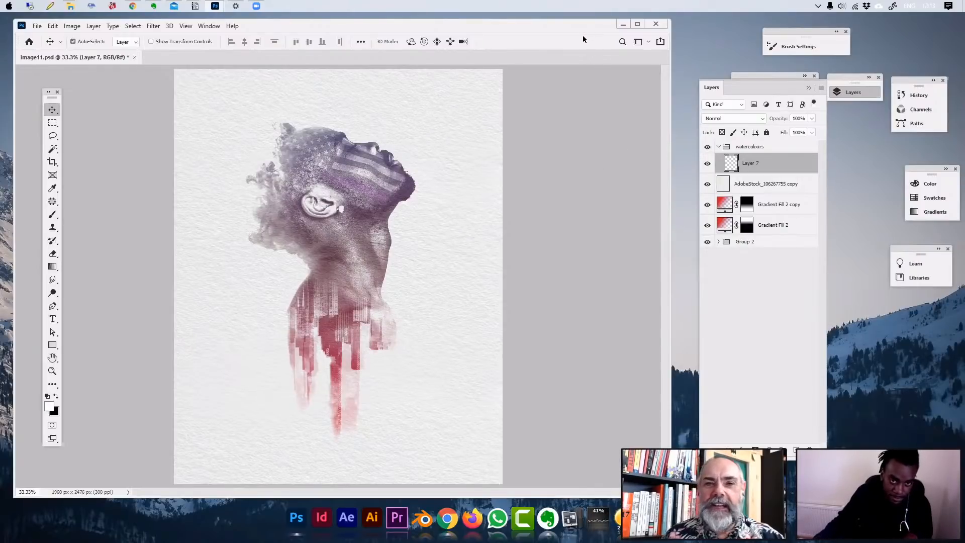
{"action": "key", "text": "ctrl+s"}
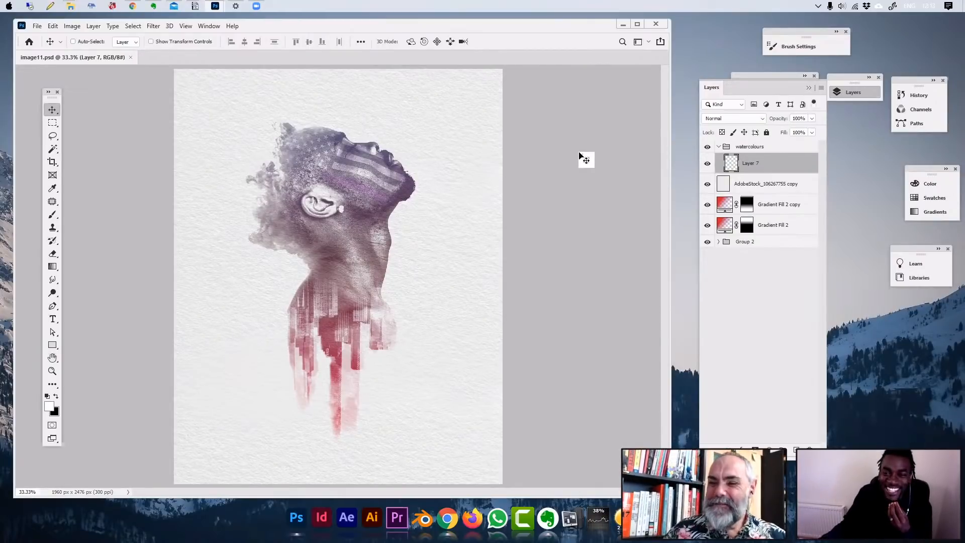
- Widen the document window slightly and arrange the workspace so the watercolor brush presets and the layer list are open side by side
{"action": "left_click_drag", "start_coordinate": [590, 37], "coordinate": [585, 35]}
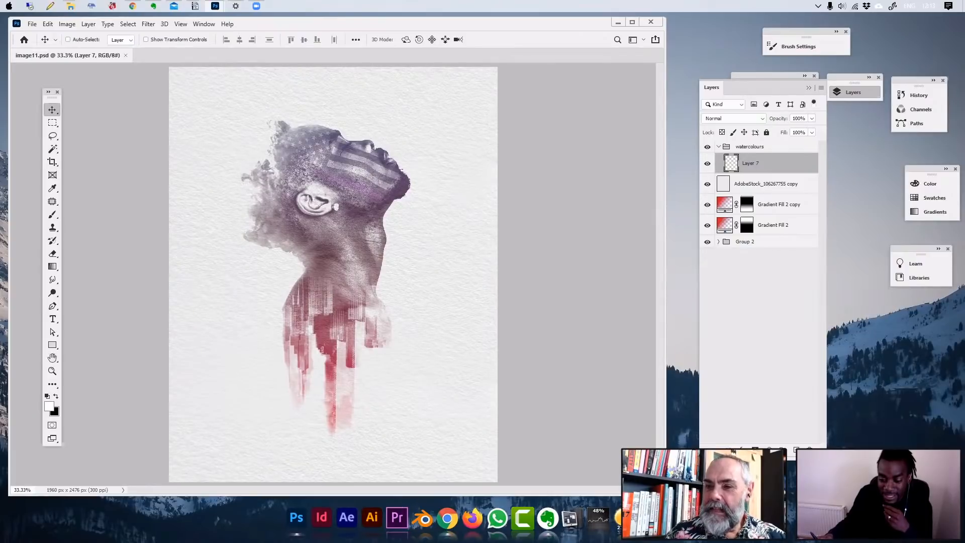
{"action": "left_click_drag", "start_coordinate": [666, 496], "coordinate": [677, 500]}
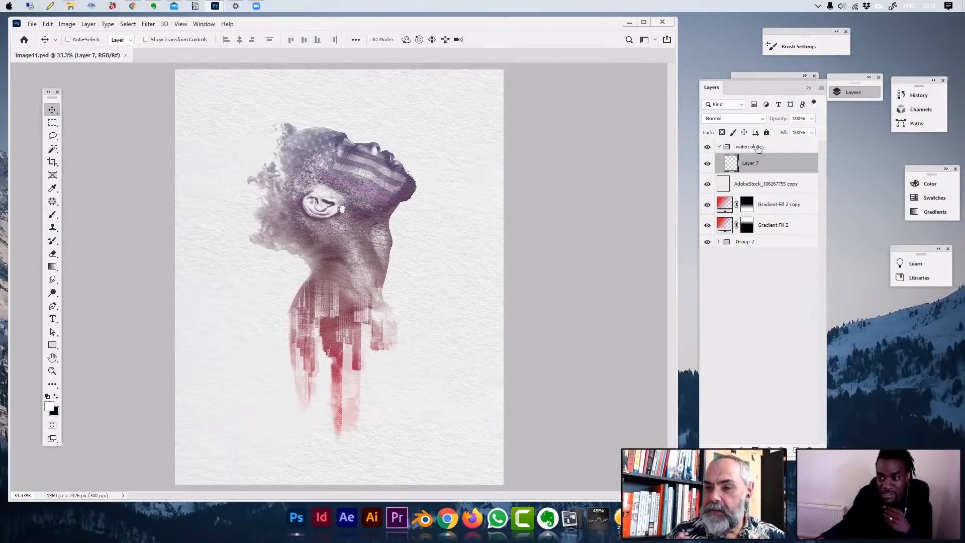
{"action": "left_click", "coordinate": [870, 90]}
{"action": "left_click", "coordinate": [801, 91]}
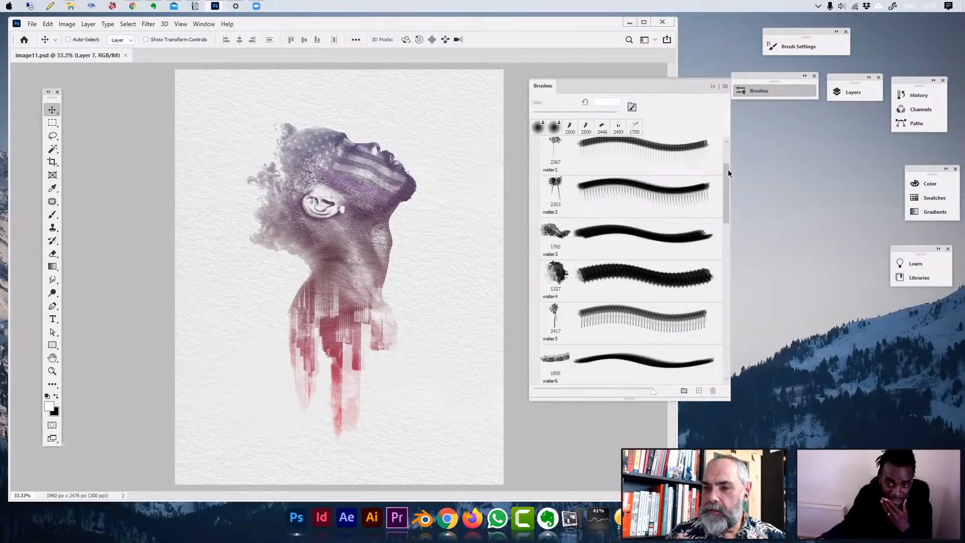
{"action": "left_click_drag", "start_coordinate": [728, 168], "coordinate": [729, 173]}
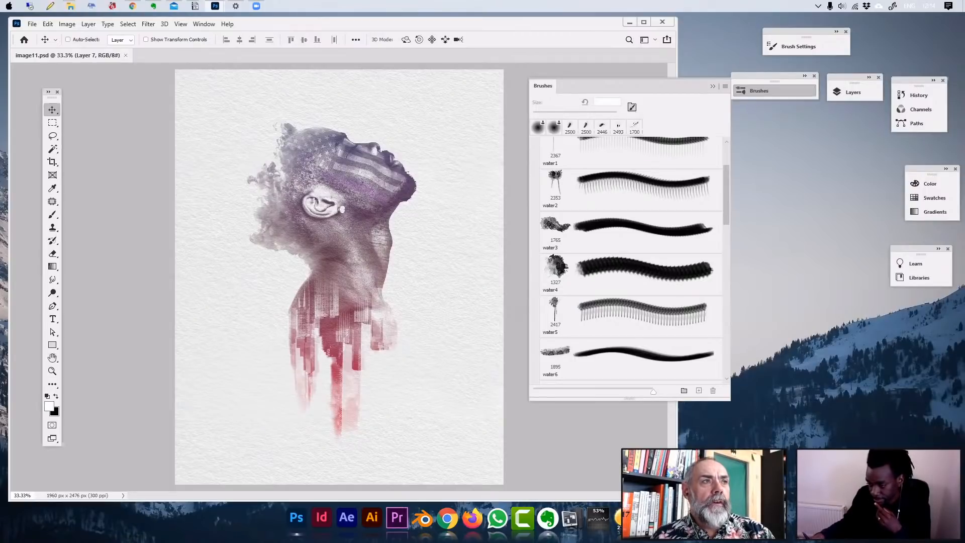
{"action": "left_click_drag", "start_coordinate": [901, 465], "coordinate": [916, 387]}
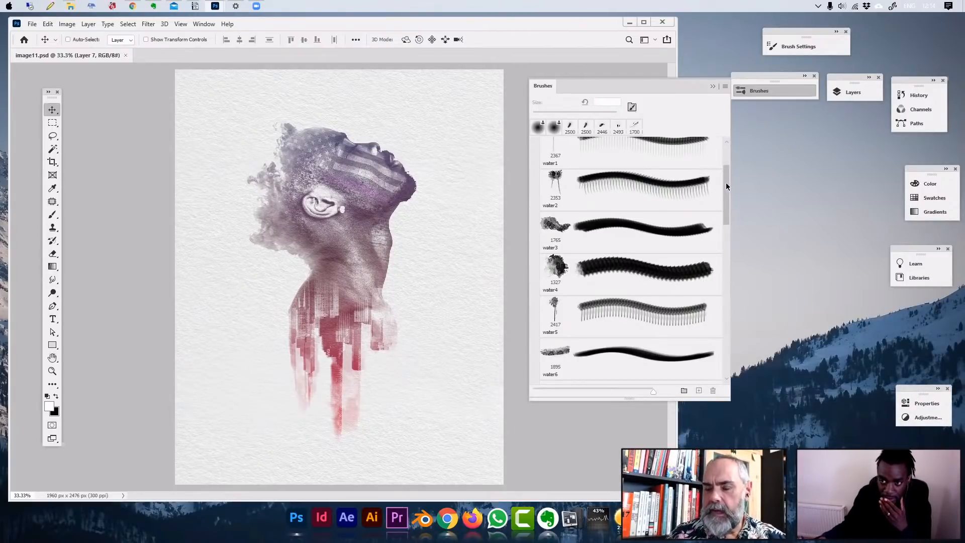
{"action": "left_click_drag", "start_coordinate": [726, 182], "coordinate": [726, 177]}
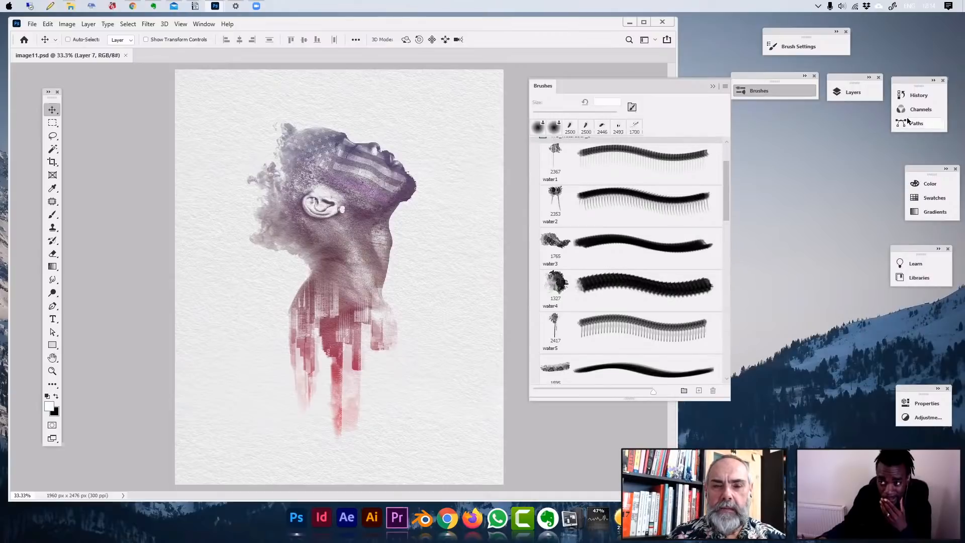
{"action": "left_click", "coordinate": [858, 92]}
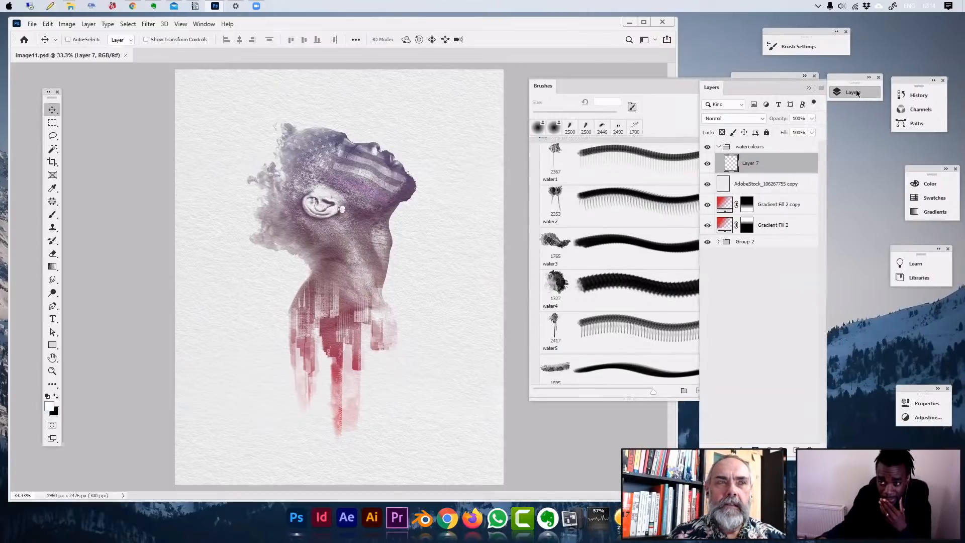
{"action": "left_click_drag", "start_coordinate": [856, 77], "coordinate": [911, 39]}
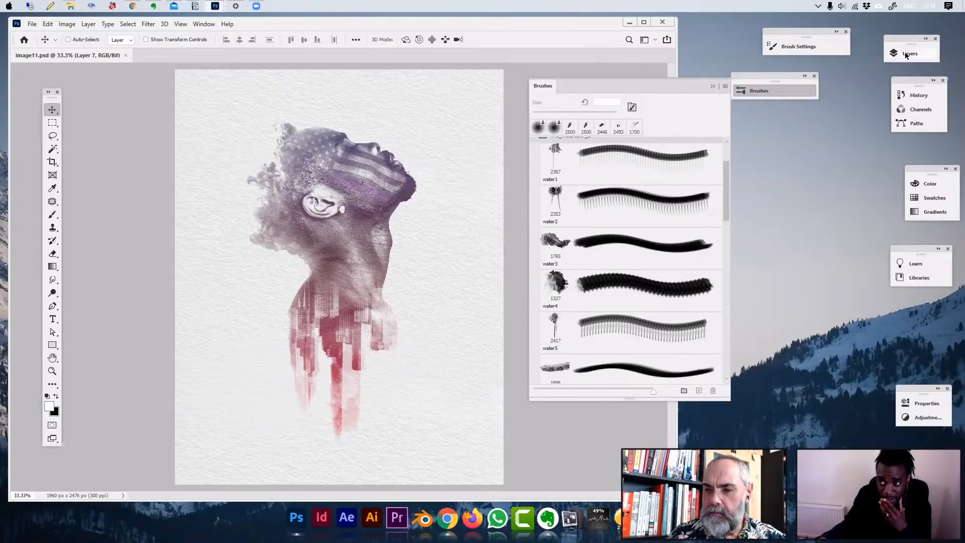
{"action": "left_click", "coordinate": [899, 57]}
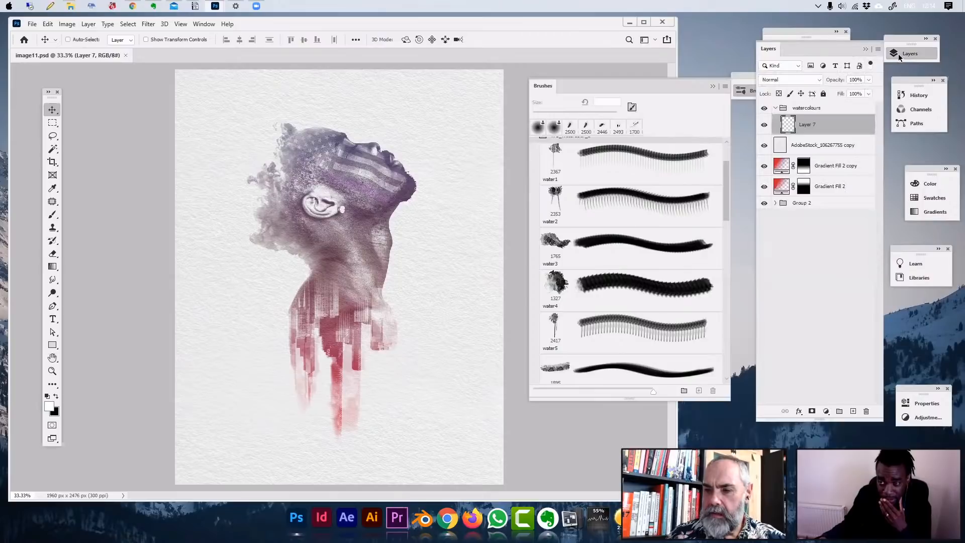
- Choose the water5 brush preset and reduce its size to 2000 px
{"action": "left_click", "coordinate": [557, 332]}
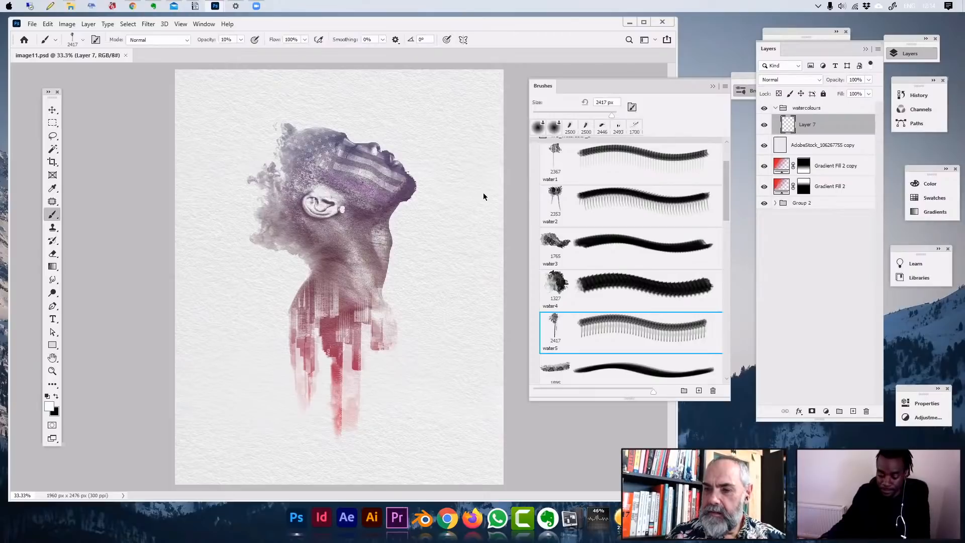
{"action": "key", "text": "bracketleft"}
{"action": "key", "text": "bracketleft"}
{"action": "key", "text": "bracketleft"}
{"action": "key", "text": "bracketleft"}
{"action": "key", "text": "bracketleft"}
{"action": "key", "text": "bracketleft"}
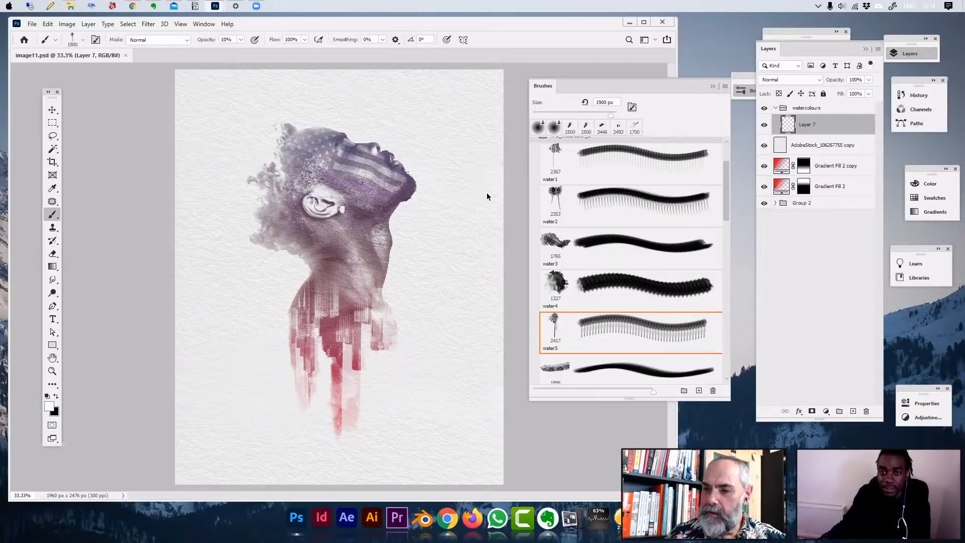
{"action": "key", "text": "bracketright"}
{"action": "key", "text": "bracketright"}
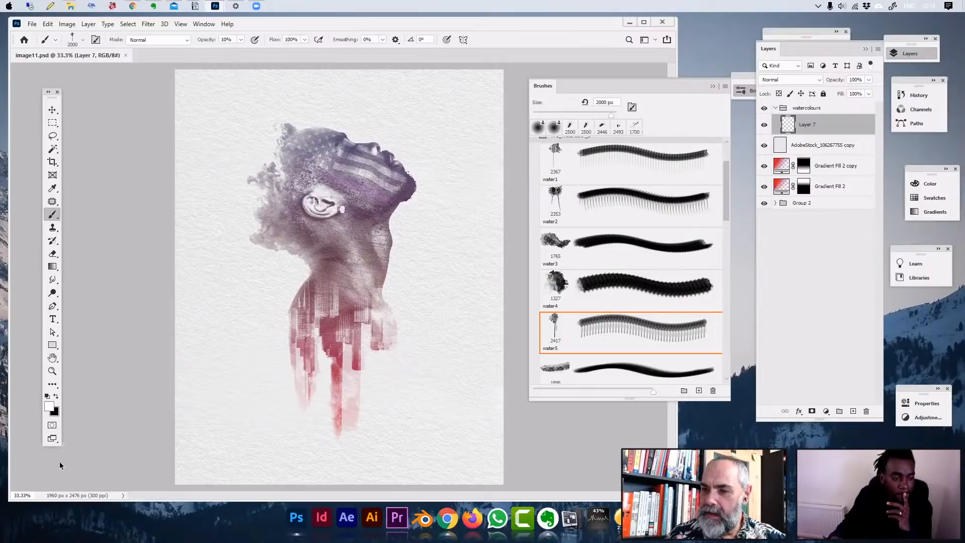
- Set the foreground color to the dark pink 983651 sampled from the portrait's dripping base
{"action": "left_click", "coordinate": [46, 407]}
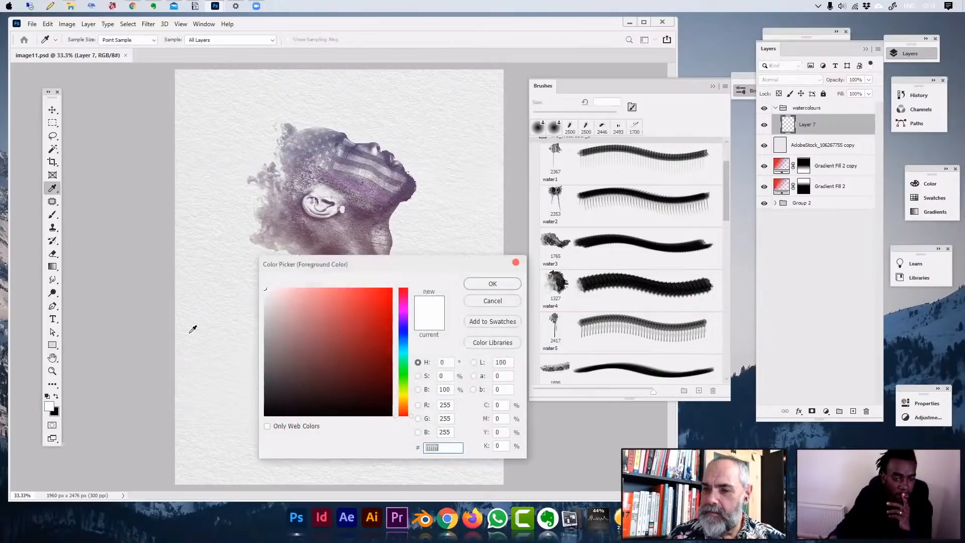
{"action": "left_click_drag", "start_coordinate": [415, 263], "coordinate": [588, 154]}
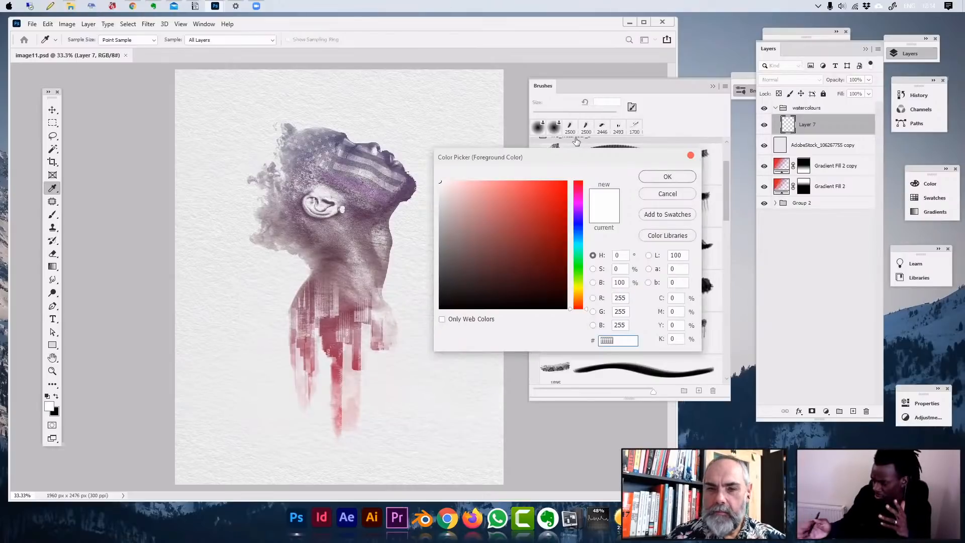
{"action": "left_click", "coordinate": [335, 346]}
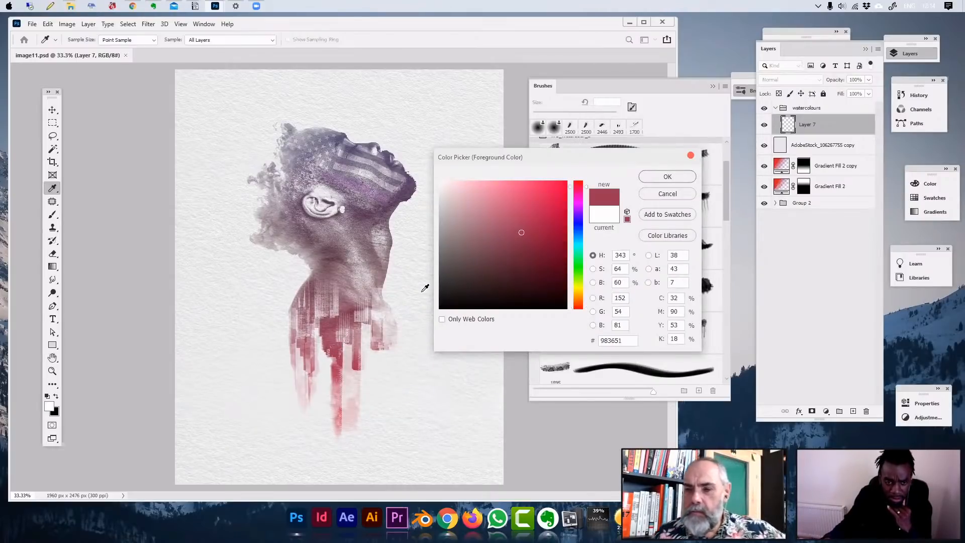
{"action": "left_click", "coordinate": [656, 177]}
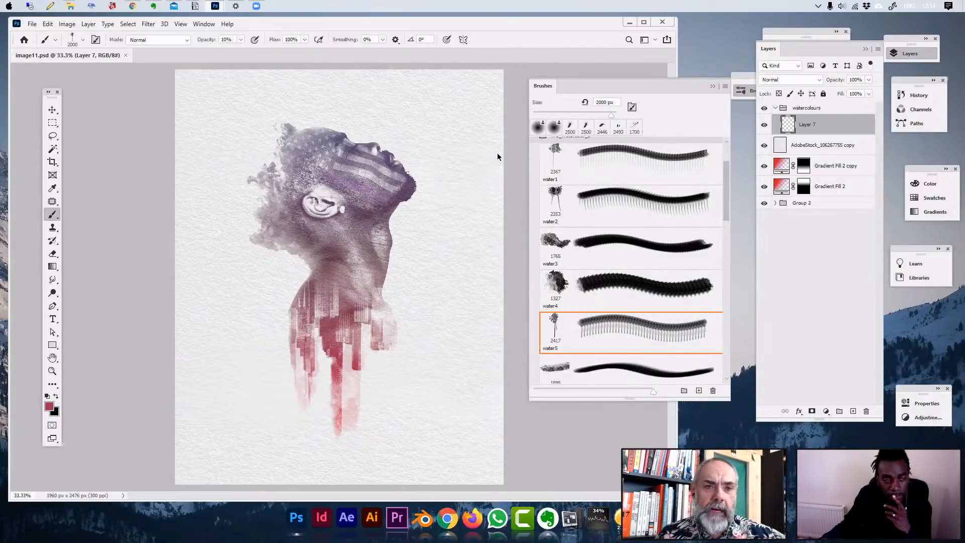
- Stamp the drip splatter at the canvas's upper right edge, undo the first dab, and restamp it with two overlapping dabs
{"action": "left_click", "coordinate": [498, 153]}
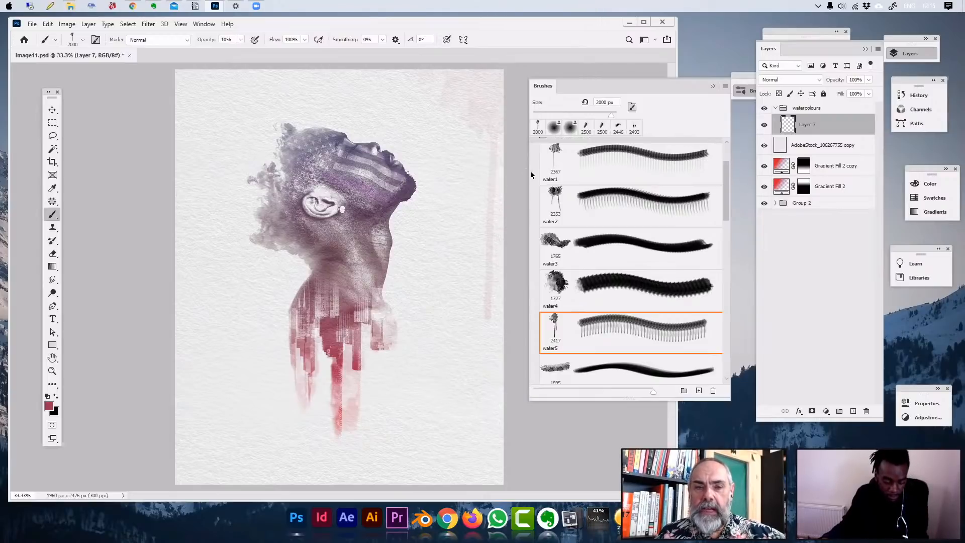
{"action": "key", "text": "ctrl+s"}
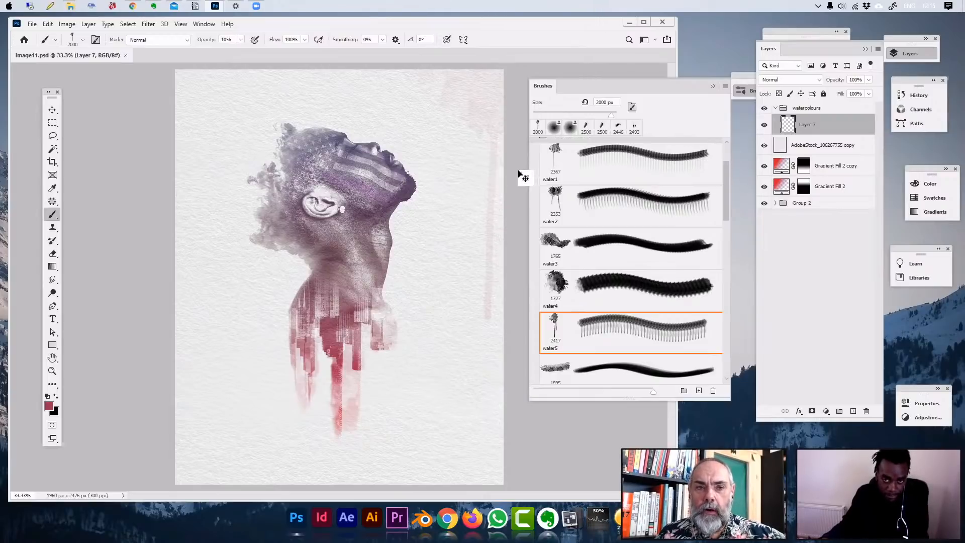
{"action": "left_click", "coordinate": [497, 154]}
{"action": "left_click", "coordinate": [498, 155]}
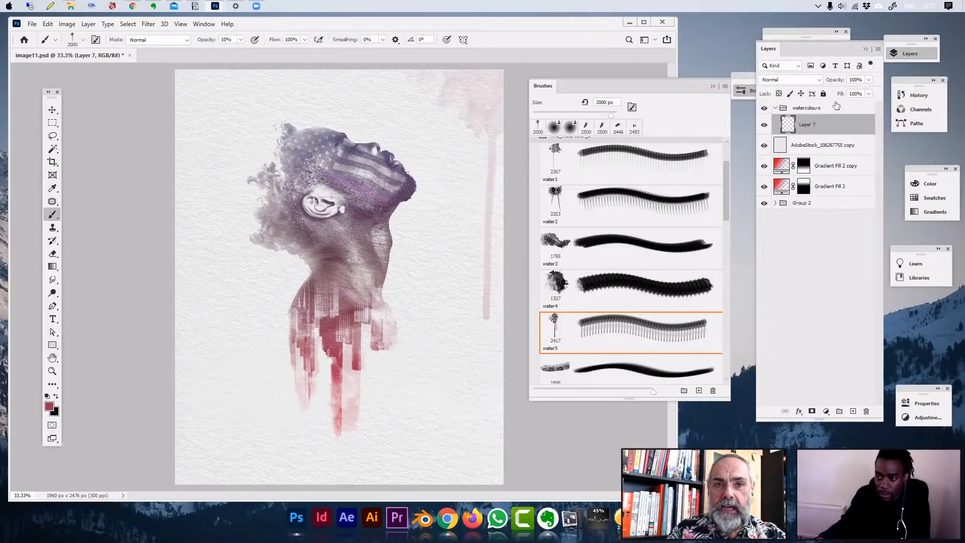
- Lower Layer 7's opacity to 52% and rotate the stamped splatter by about -2.4 degrees
{"action": "left_click_drag", "start_coordinate": [835, 82], "coordinate": [815, 86]}
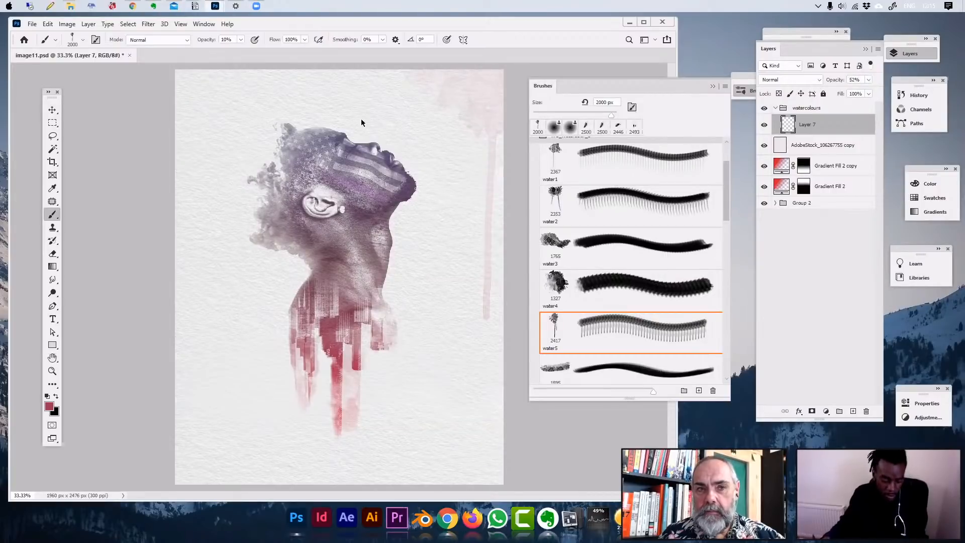
{"action": "key", "text": "ctrl+t"}
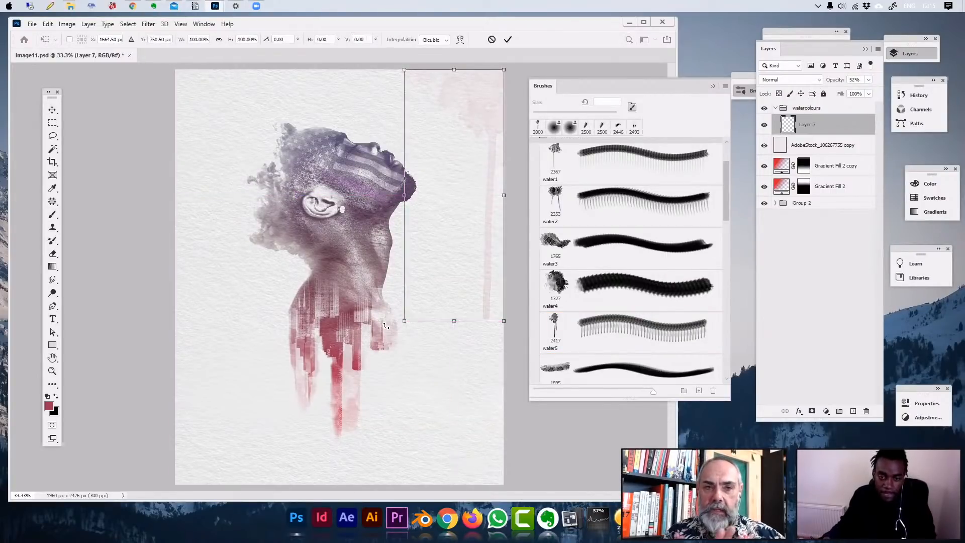
{"action": "left_click_drag", "start_coordinate": [390, 328], "coordinate": [395, 330]}
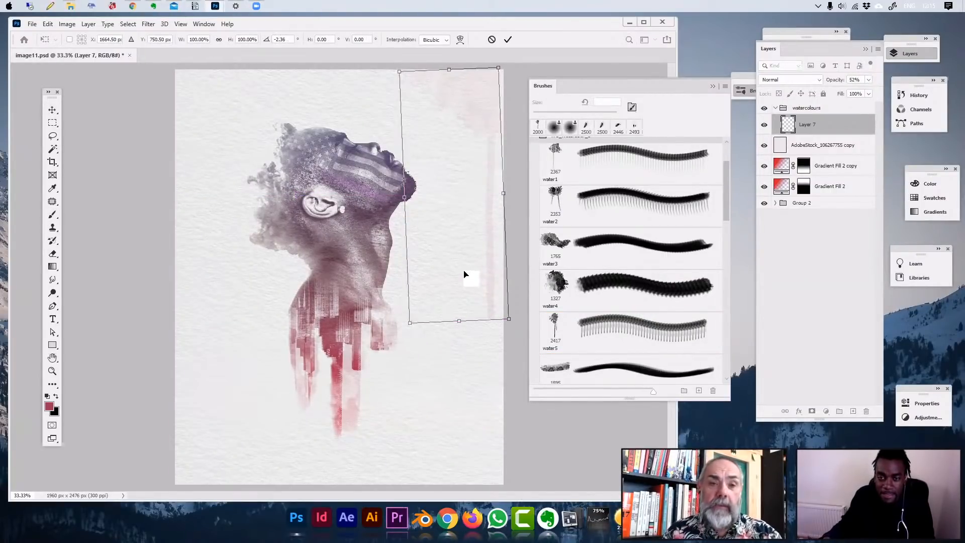
{"action": "key", "text": "Return"}
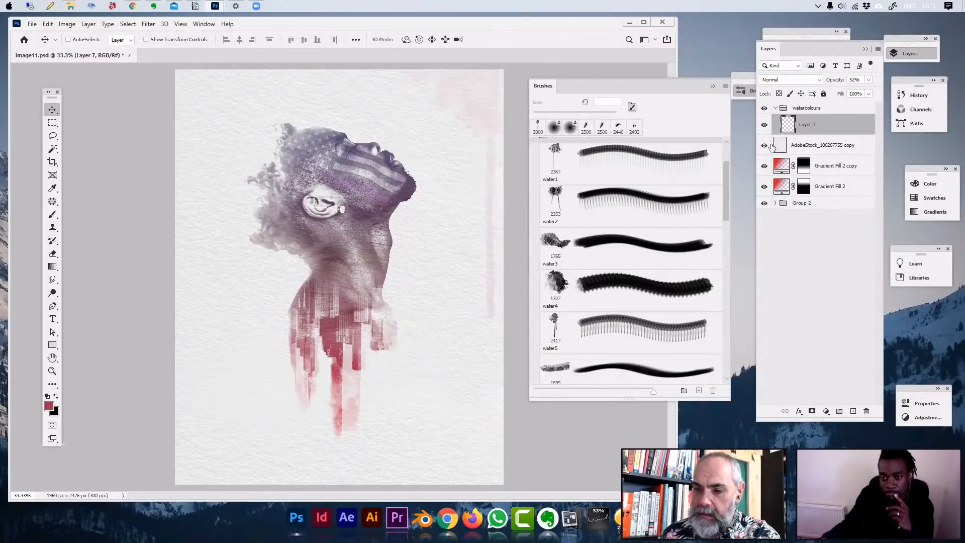
- Return to the Brush tool, choose the water7 preset, and check its brush tip settings
{"action": "key", "text": "b"}
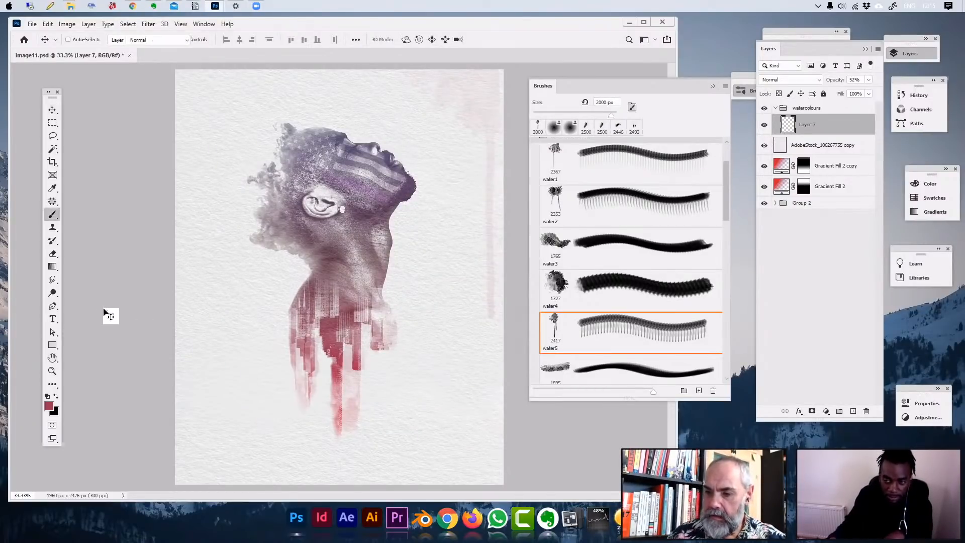
{"action": "mouse_move", "coordinate": [726, 198]}
{"action": "left_mouse_down"}
{"action": "mouse_move", "coordinate": [722, 182]}
{"action": "mouse_move", "coordinate": [726, 226]}
{"action": "left_mouse_up"}
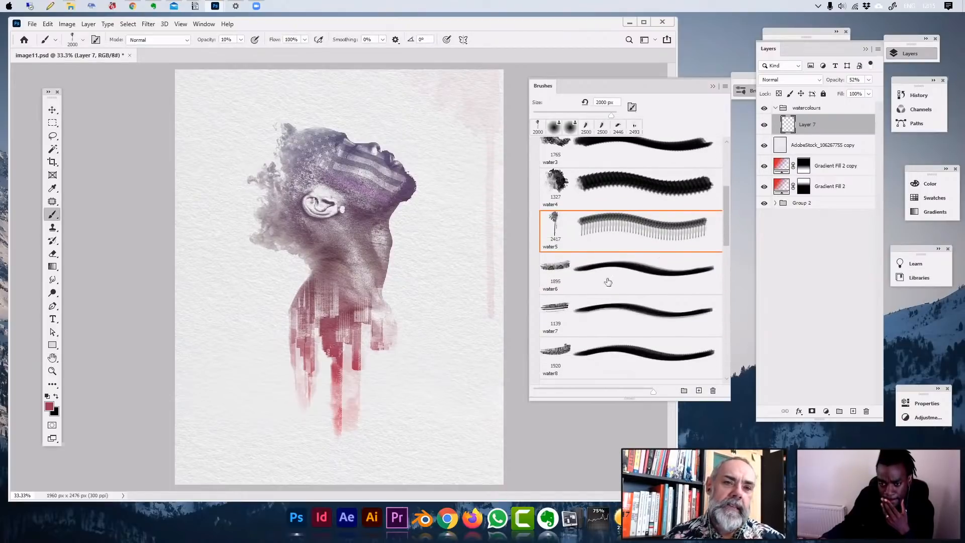
{"action": "left_click", "coordinate": [560, 309]}
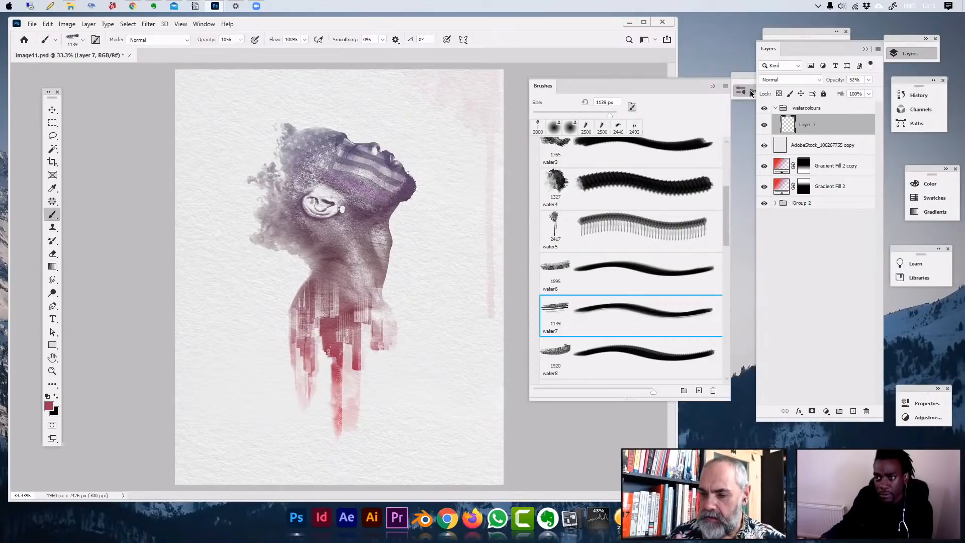
{"action": "left_click", "coordinate": [906, 54]}
{"action": "left_click", "coordinate": [800, 48]}
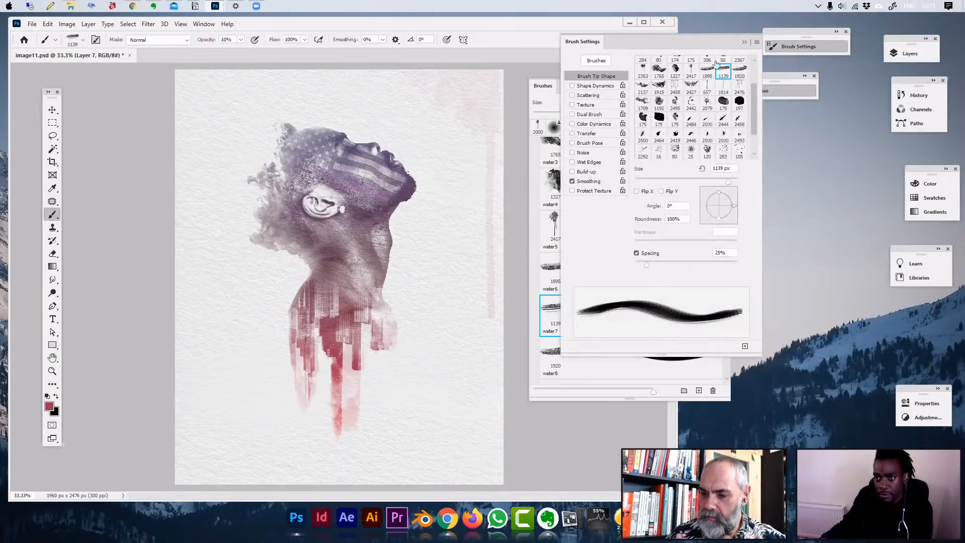
{"action": "left_click", "coordinate": [802, 49]}
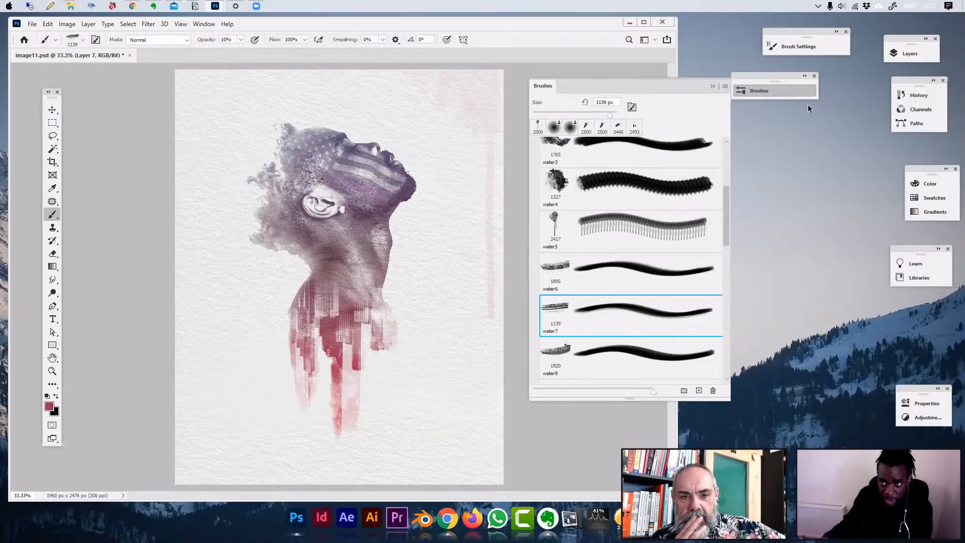
- Rotate the water7 brush tip to 85°, enlarge it to 1600 px, and paint faint streaks down the canvas's left edge
{"action": "left_click", "coordinate": [802, 47]}
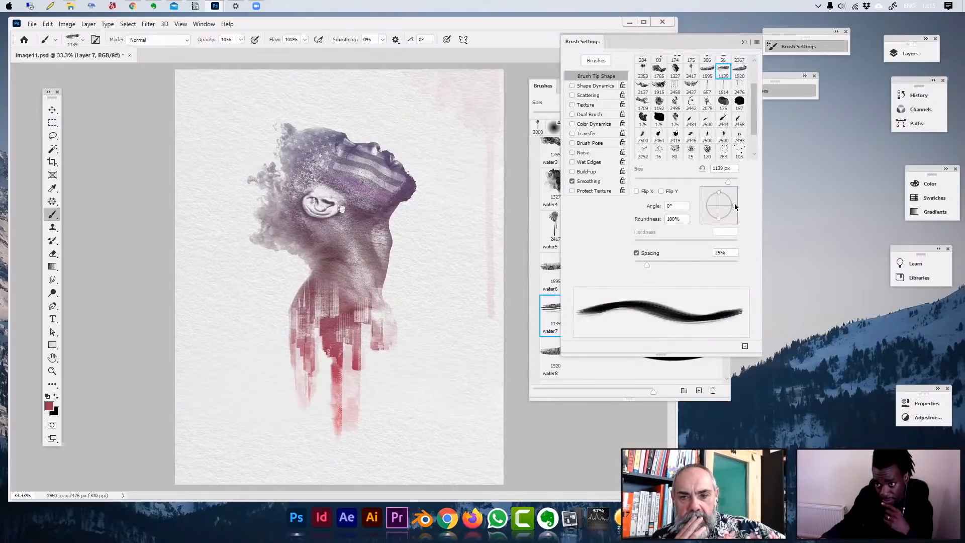
{"action": "left_click_drag", "start_coordinate": [735, 204], "coordinate": [721, 194]}
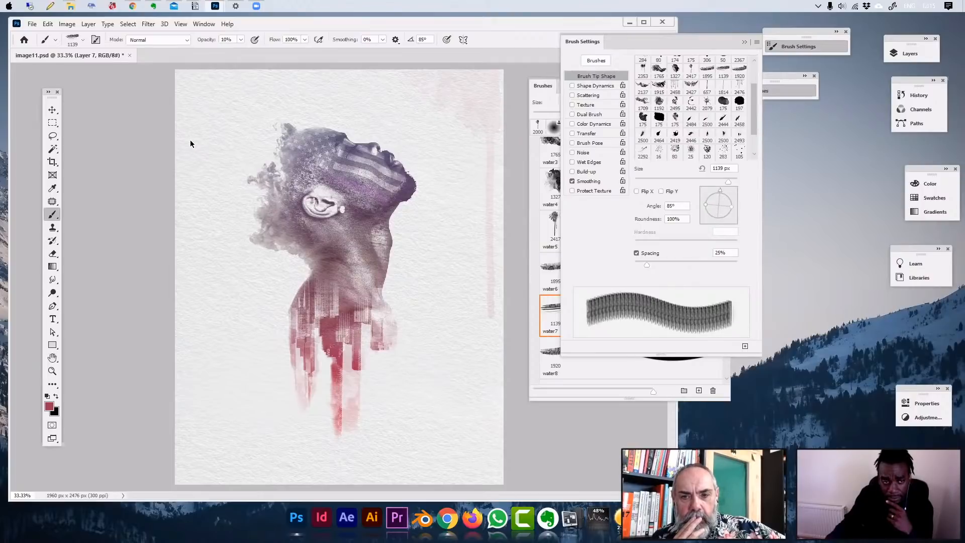
{"action": "mouse_move", "coordinate": [177, 149]}
{"action": "left_mouse_down"}
{"action": "mouse_move", "coordinate": [173, 199]}
{"action": "mouse_move", "coordinate": [191, 362]}
{"action": "left_mouse_up"}
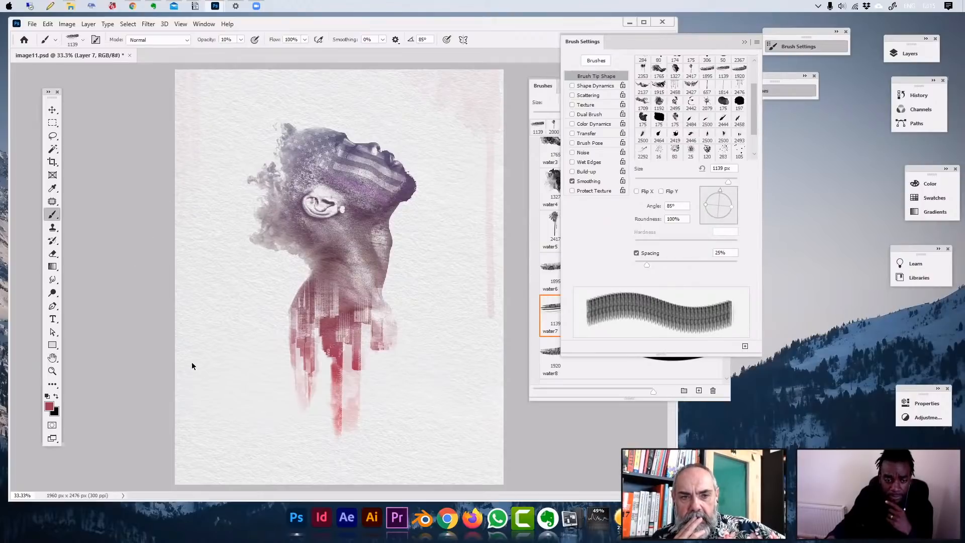
{"action": "key", "text": "bracketright"}
{"action": "key", "text": "bracketright"}
{"action": "key", "text": "bracketright"}
{"action": "key", "text": "bracketright"}
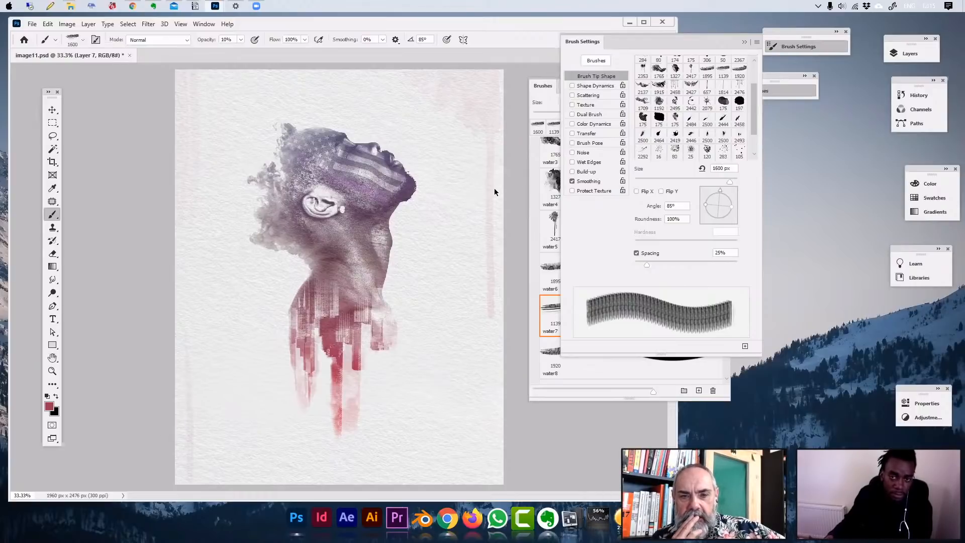
{"action": "left_click", "coordinate": [799, 47]}
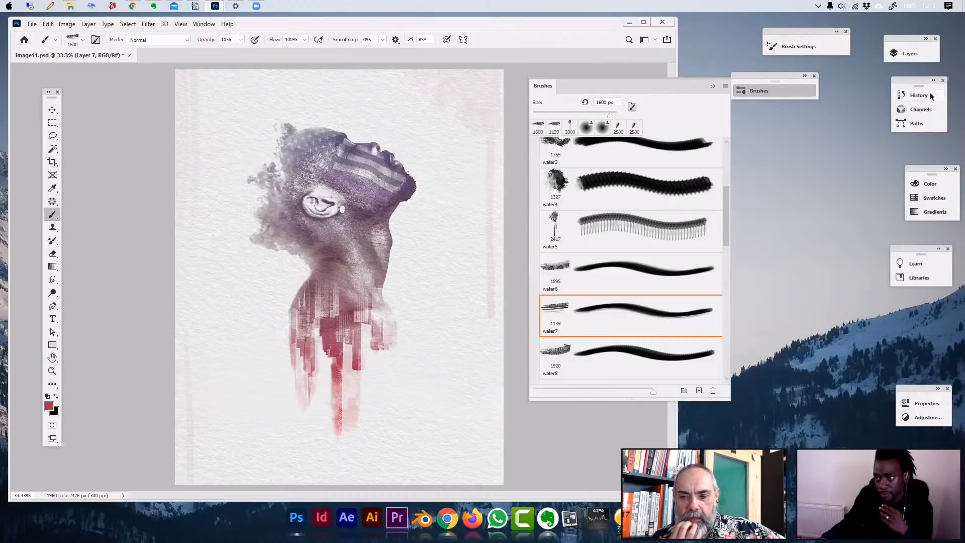
- Choose the water4 brush preset and stamp overlapping faint splatters on Layer 7 in the canvas's lower right area
{"action": "left_click", "coordinate": [910, 54]}
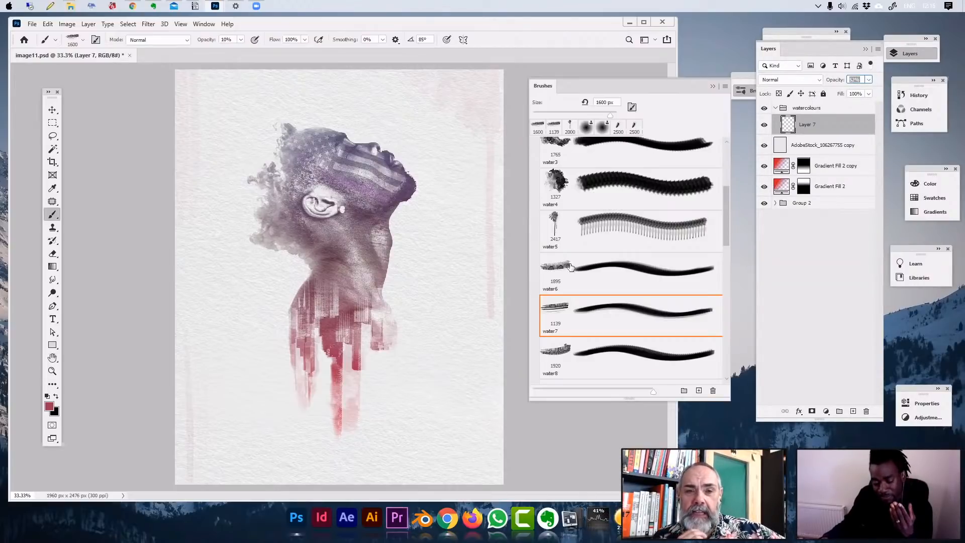
{"action": "left_click", "coordinate": [555, 192]}
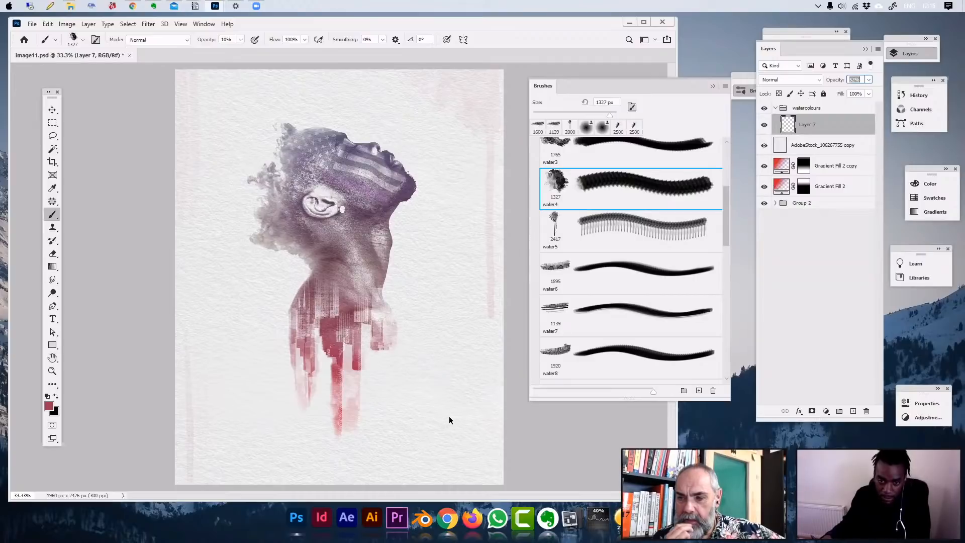
{"action": "left_click", "coordinate": [740, 91]}
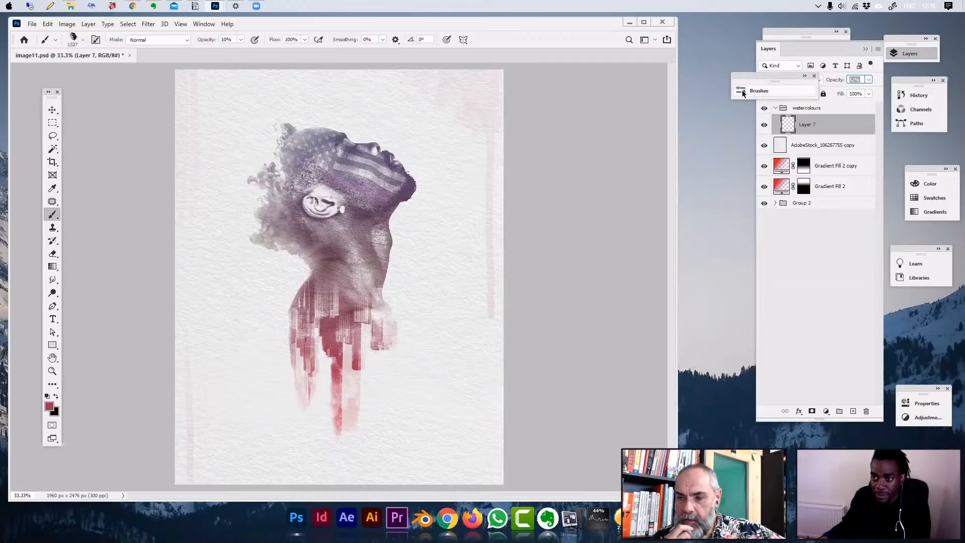
{"action": "left_click", "coordinate": [457, 428]}
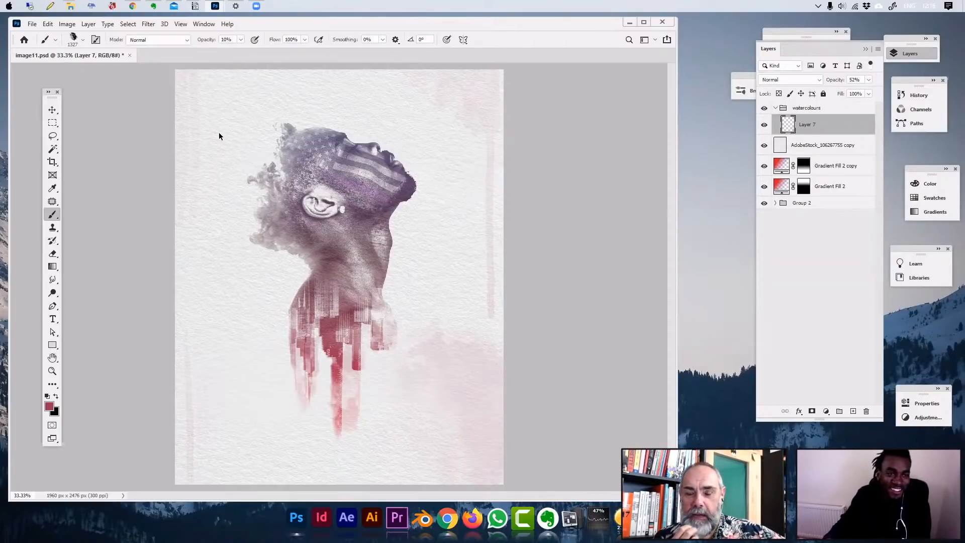
- Rotate the water4 brush tip to -110°, stamp it in the canvas's upper left corner, and save the document
{"action": "left_click", "coordinate": [910, 49]}
{"action": "left_click", "coordinate": [813, 47]}
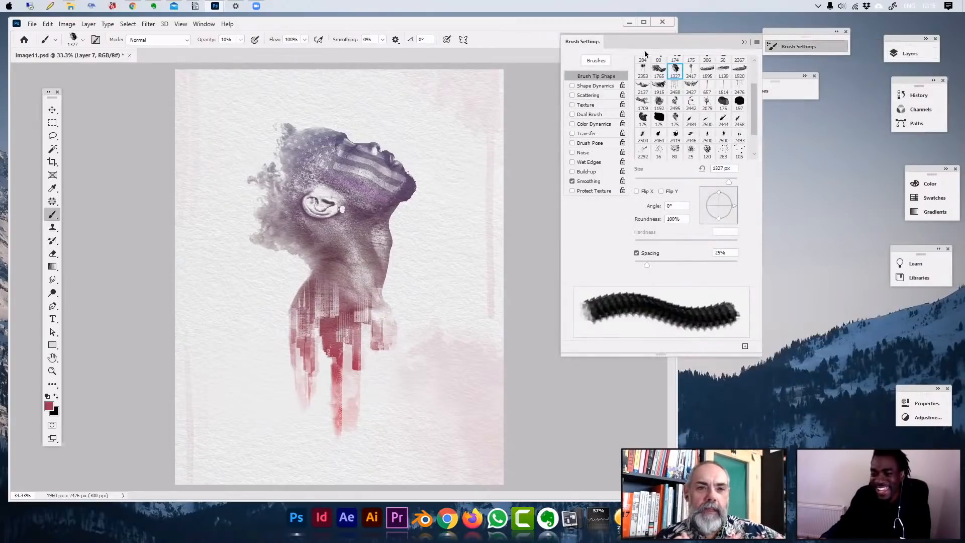
{"action": "left_click_drag", "start_coordinate": [735, 202], "coordinate": [713, 221]}
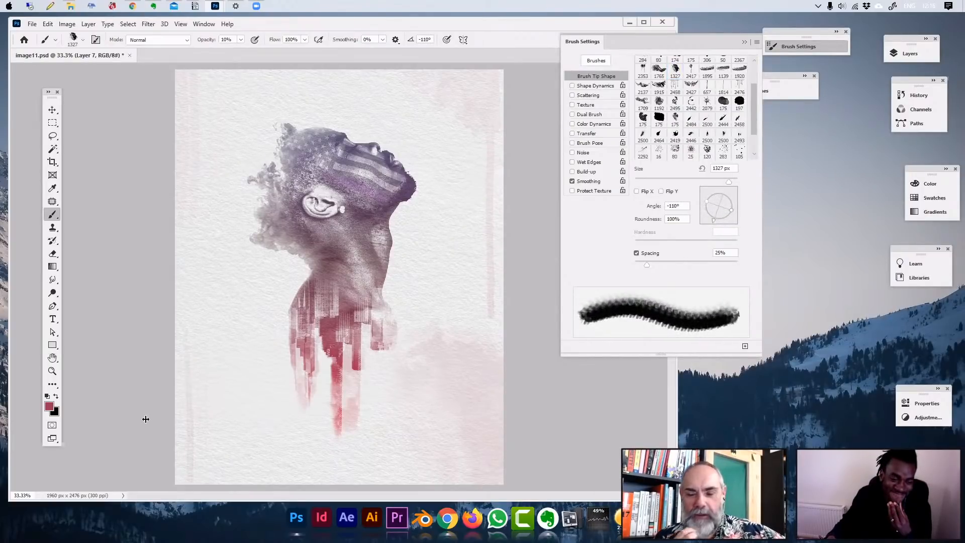
{"action": "left_click", "coordinate": [200, 76]}
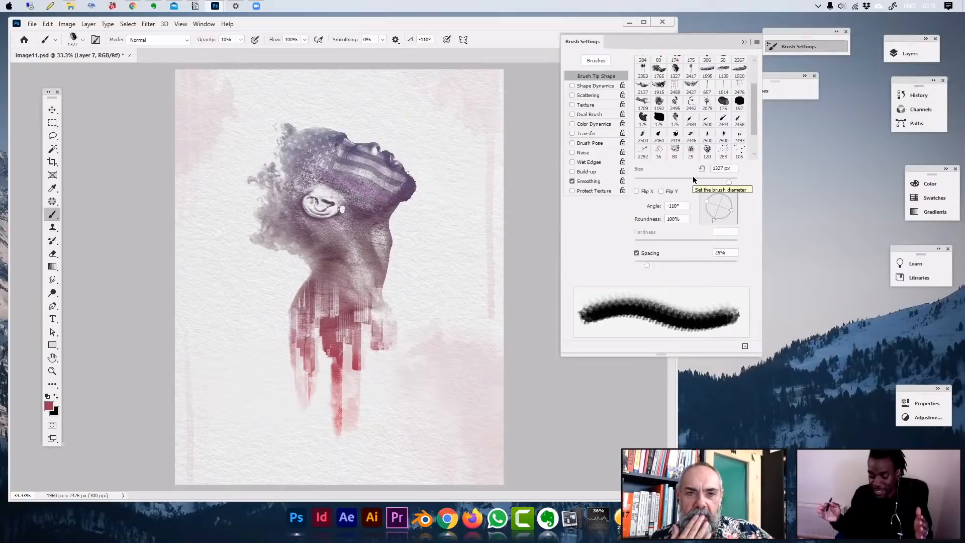
{"action": "key", "text": "ctrl+s"}
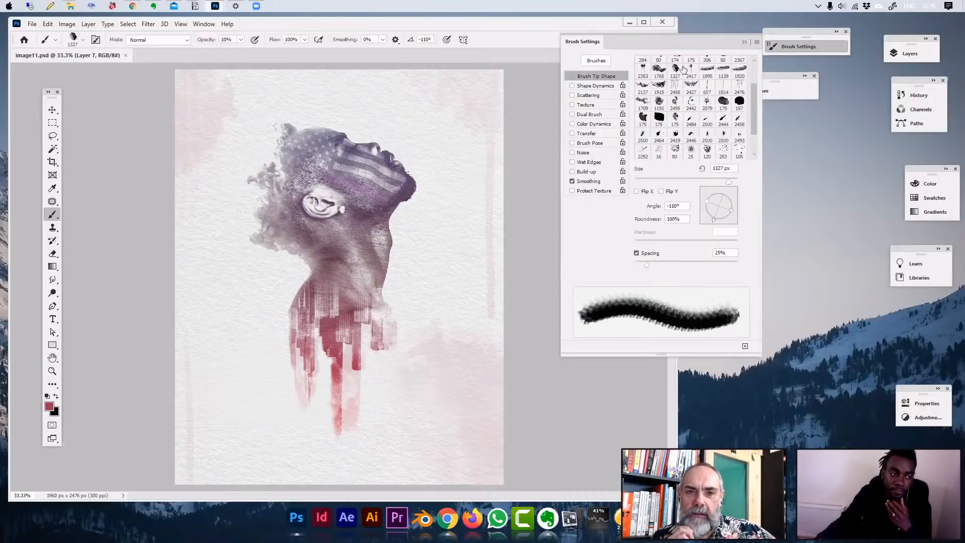
- Browse the WG_Watercolor_1 brush set and choose the water12 preset
{"action": "left_click", "coordinate": [795, 44]}
{"action": "left_click", "coordinate": [795, 44]}
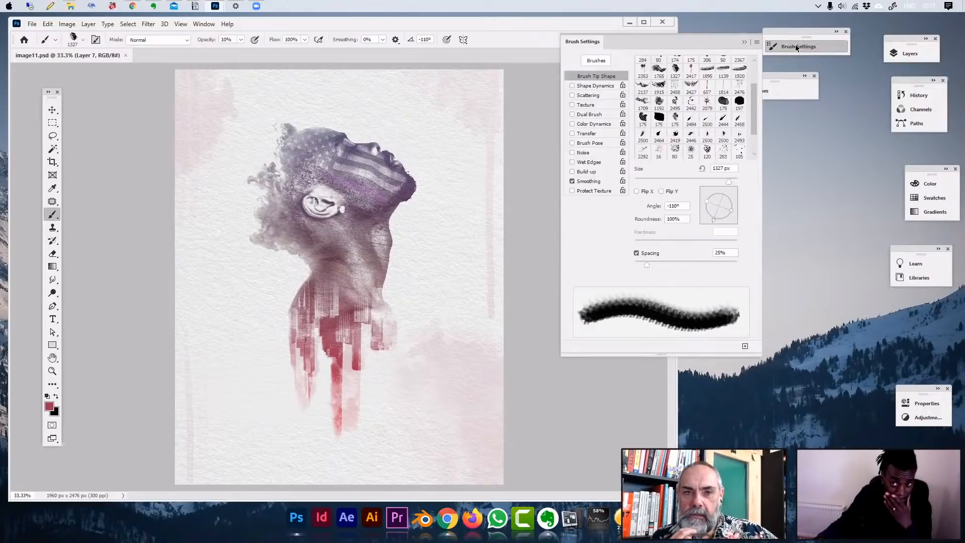
{"action": "left_click", "coordinate": [795, 45]}
{"action": "left_click", "coordinate": [785, 89]}
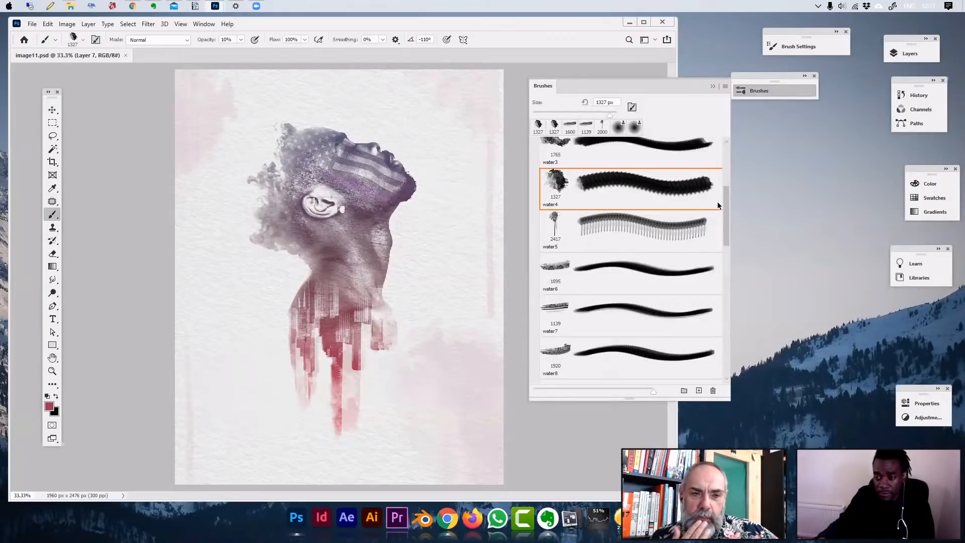
{"action": "left_click_drag", "start_coordinate": [725, 197], "coordinate": [723, 166]}
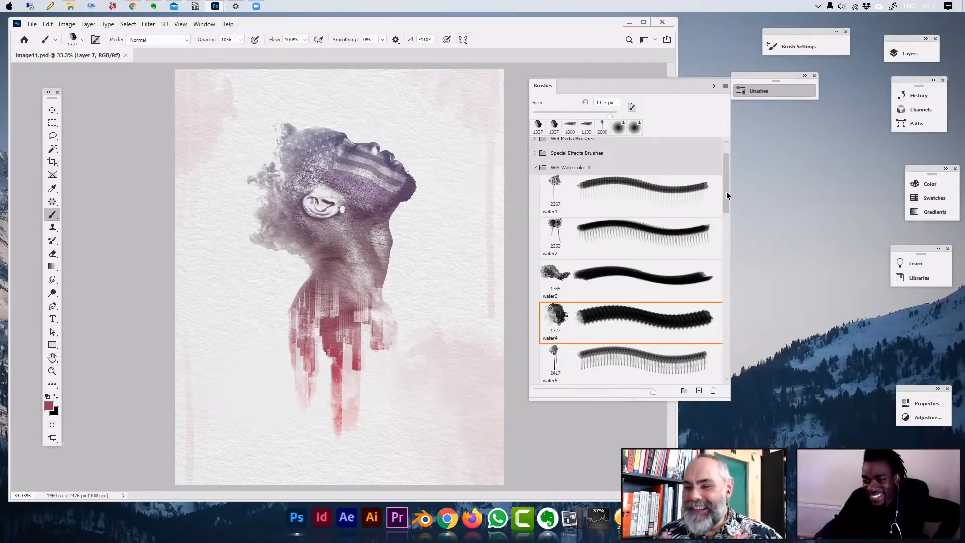
{"action": "left_click_drag", "start_coordinate": [728, 195], "coordinate": [732, 296]}
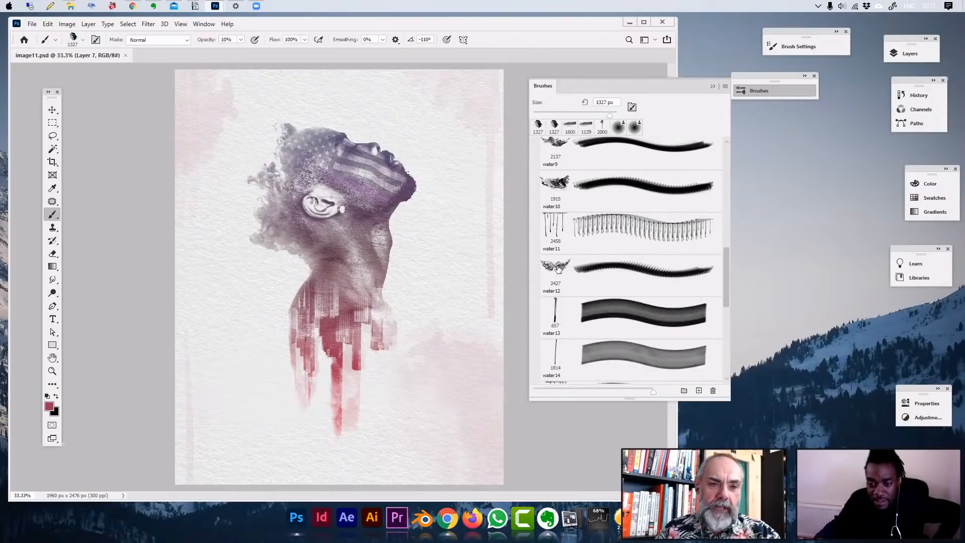
{"action": "left_click", "coordinate": [565, 280]}
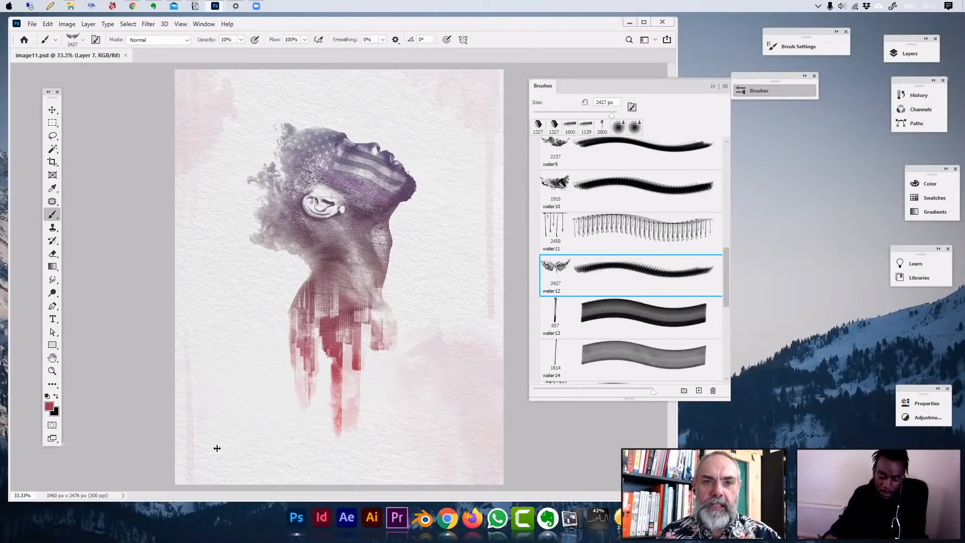
- Resize the water12 brush to 1700 px, stamp its splatter along the canvas's top edge, and save the document
{"action": "key", "text": "bracketleft"}
{"action": "key", "text": "bracketleft"}
{"action": "key", "text": "bracketleft"}
{"action": "key", "text": "bracketleft"}
{"action": "key", "text": "bracketleft"}
{"action": "key", "text": "bracketleft"}
{"action": "key", "text": "bracketleft"}
{"action": "key", "text": "bracketleft"}
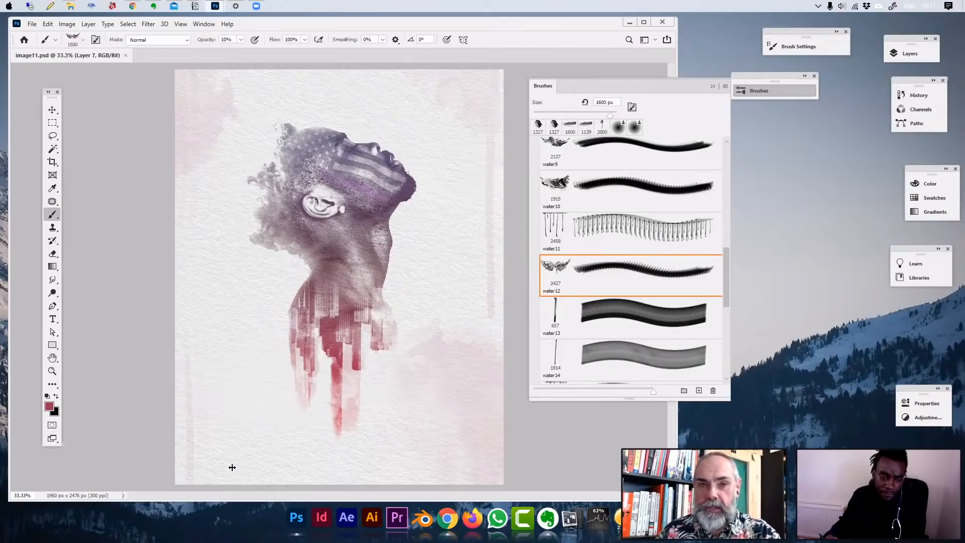
{"action": "key", "text": "bracketright"}
{"action": "key", "text": "bracketright"}
{"action": "key", "text": "bracketright"}
{"action": "key", "text": "bracketright"}
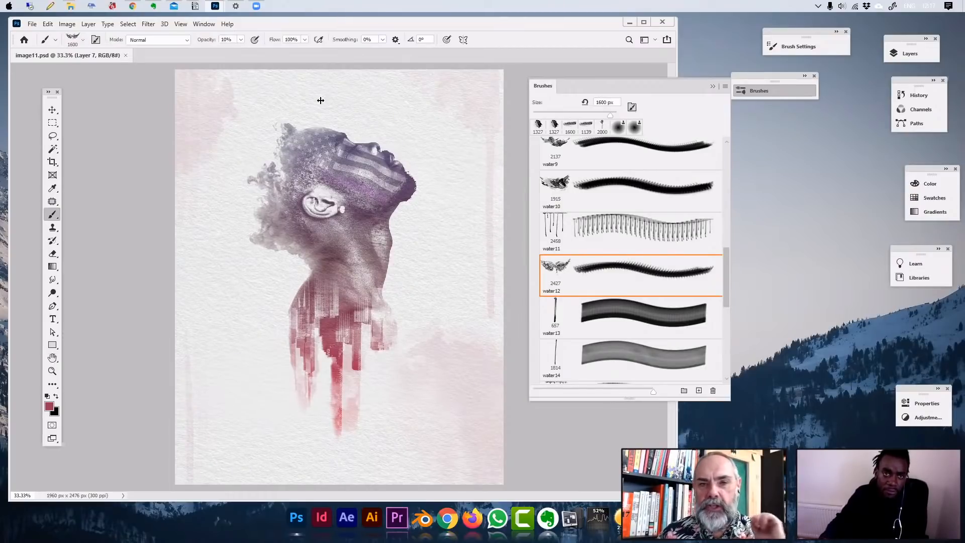
{"action": "left_click", "coordinate": [344, 72]}
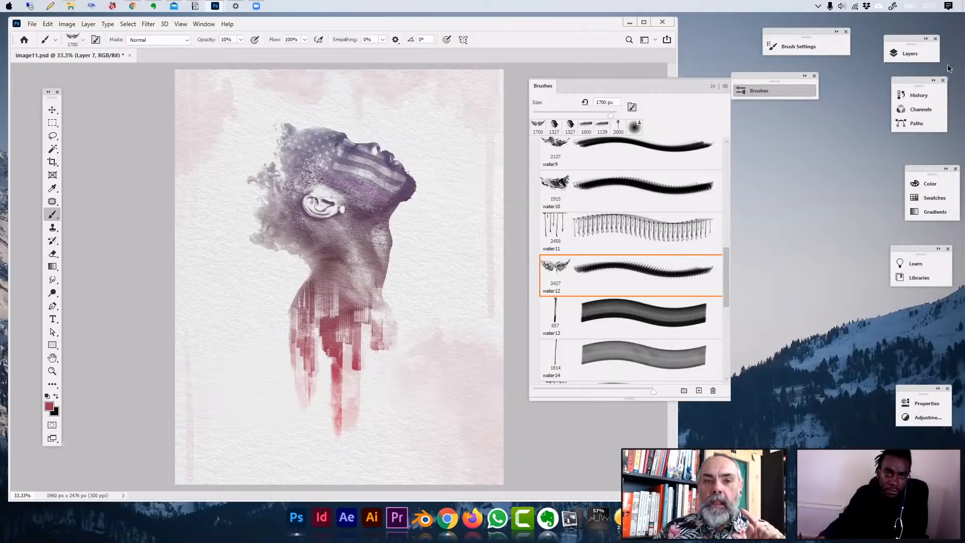
{"action": "key", "text": "v"}
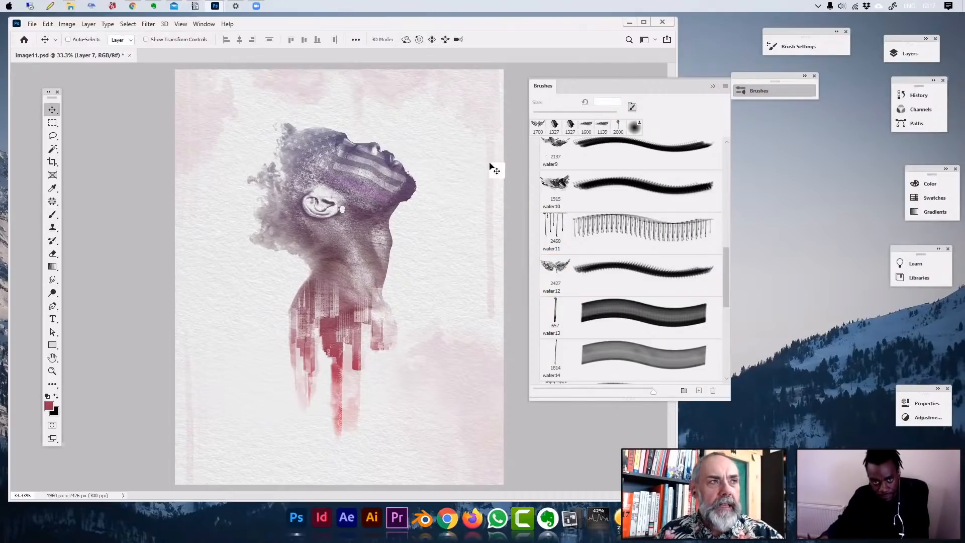
{"action": "key", "text": "ctrl+s"}
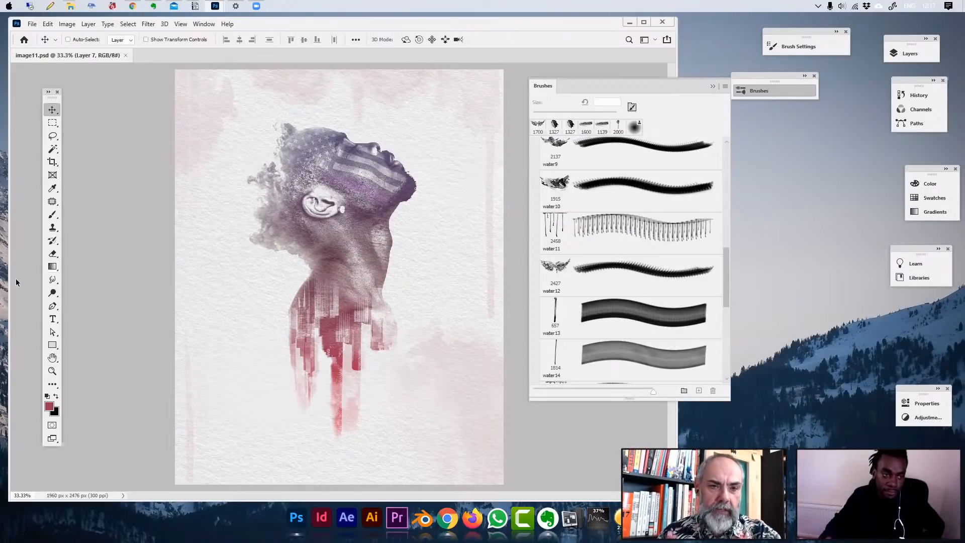
- Select and collapse the watercolours group in the layer stack and try to rotate the canvas view
{"action": "key", "text": "r"}
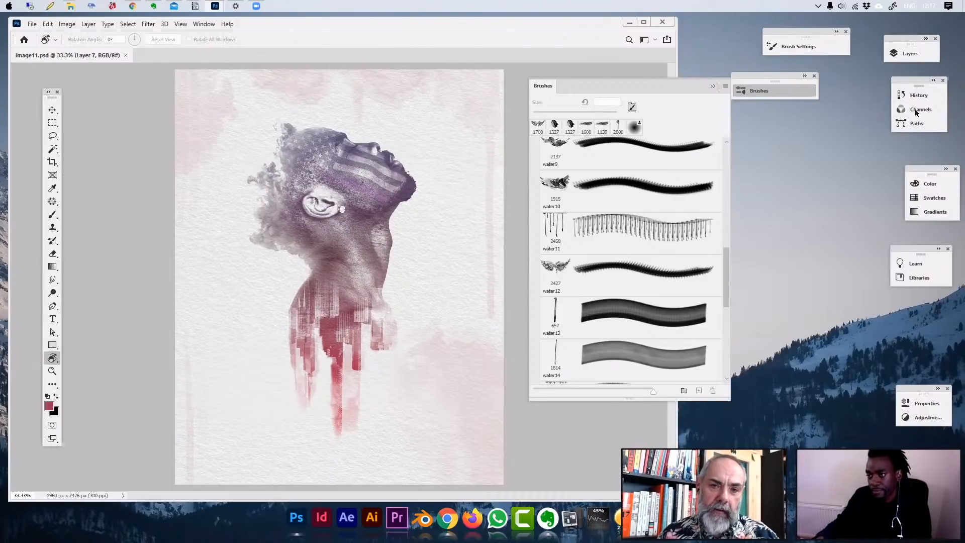
{"action": "left_click", "coordinate": [797, 90]}
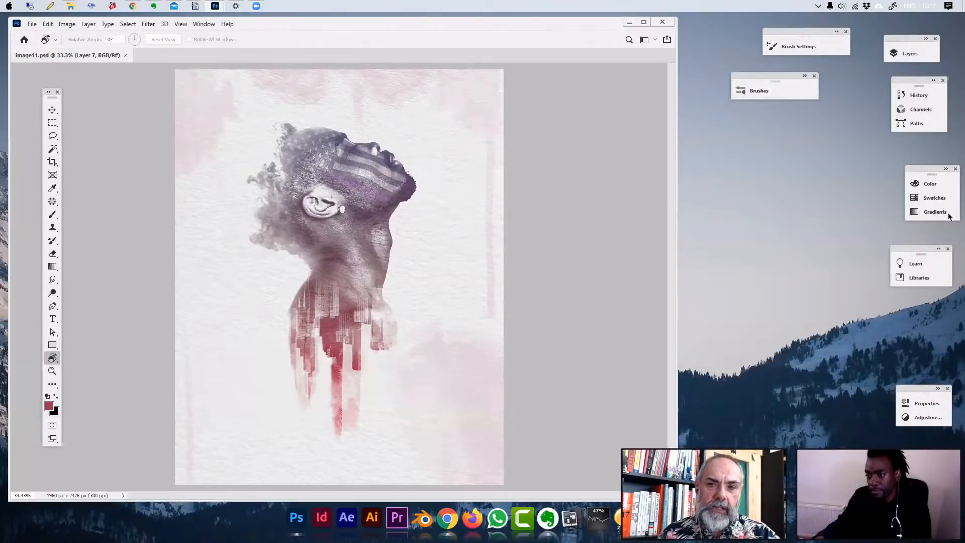
{"action": "left_click", "coordinate": [904, 55]}
{"action": "left_click", "coordinate": [850, 248]}
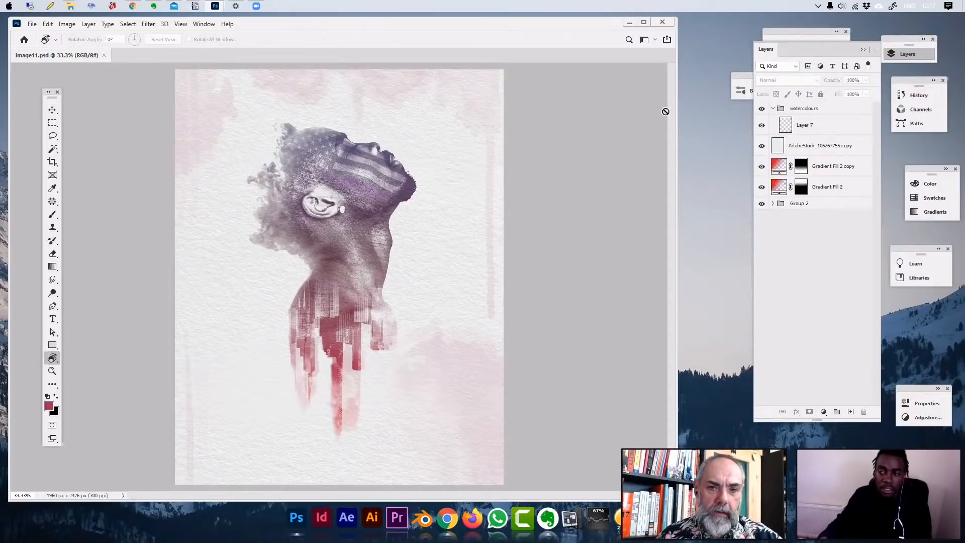
{"action": "left_click", "coordinate": [834, 111]}
{"action": "left_click", "coordinate": [775, 109]}
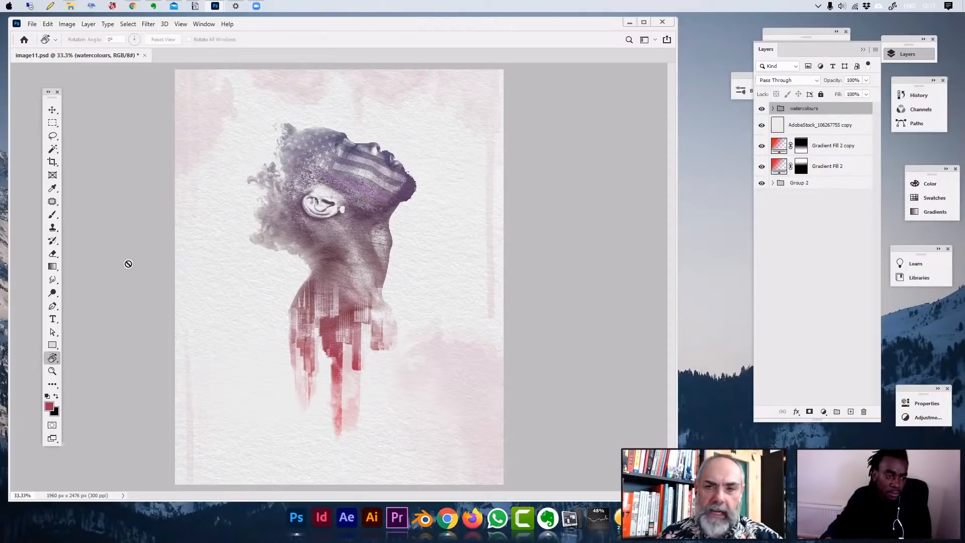
{"action": "left_click", "coordinate": [240, 302]}
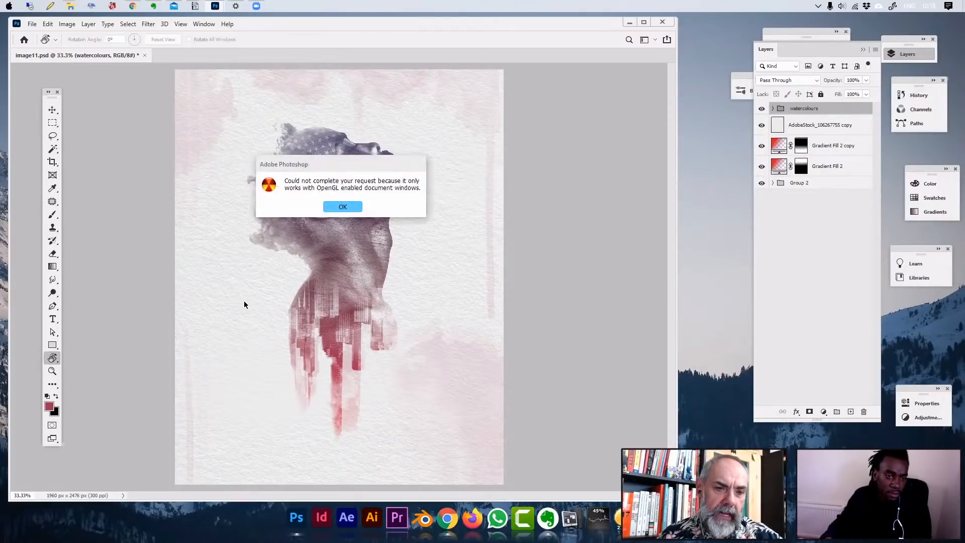
{"action": "left_click", "coordinate": [341, 206]}
- Draw a rectangular marquee selection over the canvas's upper left area, above the figure's head
{"action": "left_click", "coordinate": [52, 109]}
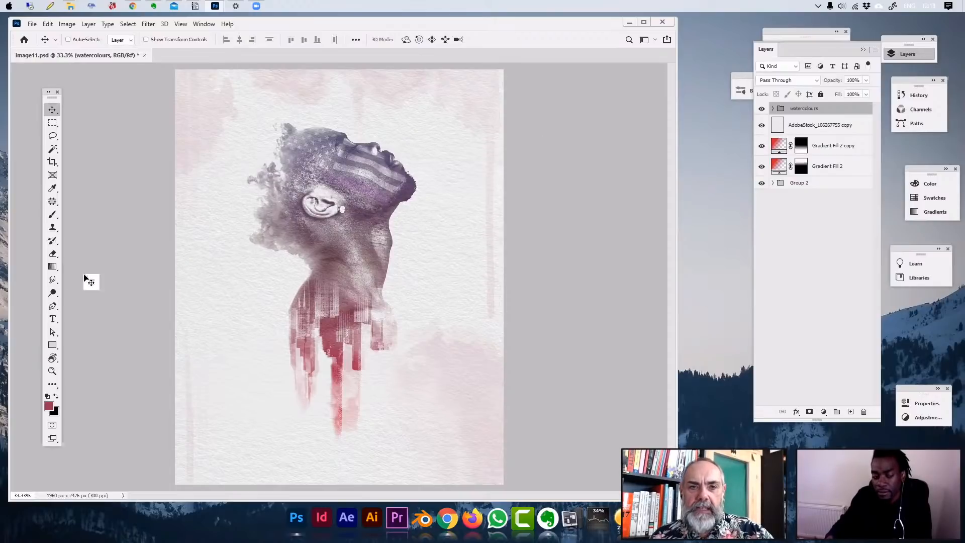
{"action": "left_click", "coordinate": [53, 124]}
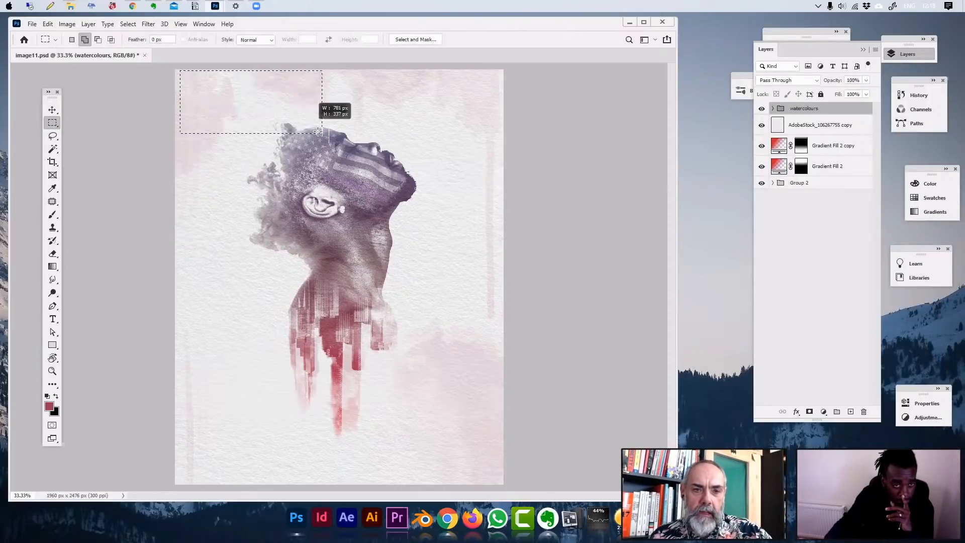
{"action": "left_click_drag", "start_coordinate": [319, 132], "coordinate": [331, 124]}
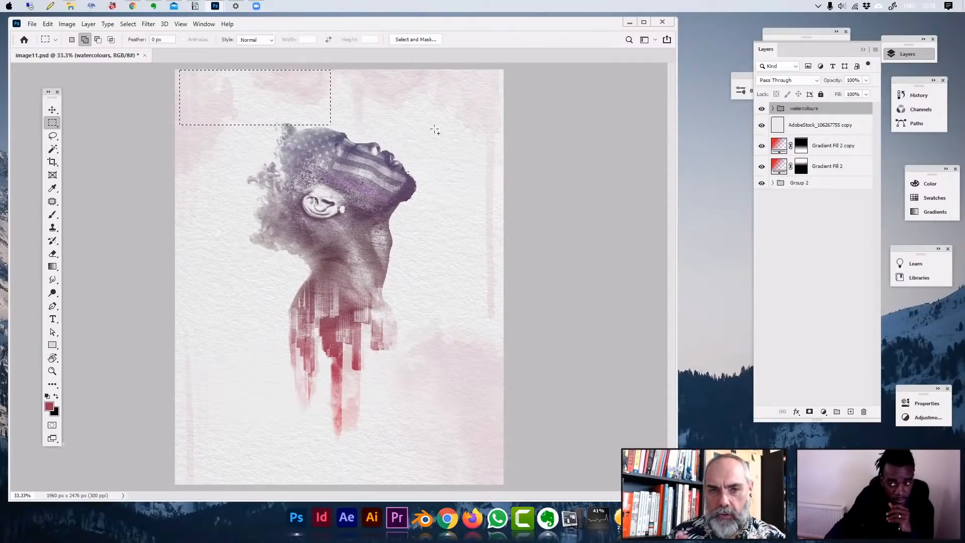
- Add a new layer above Layer 7 in the watercolours group and stamp the water12 splatter inside the selection
{"action": "left_click", "coordinate": [773, 109]}
{"action": "left_click", "coordinate": [827, 128]}
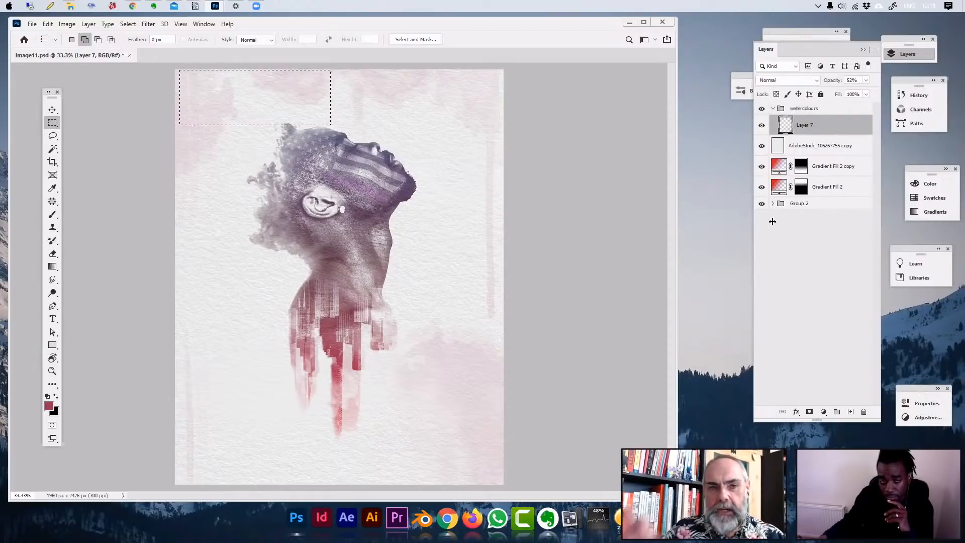
{"action": "left_click", "coordinate": [850, 412]}
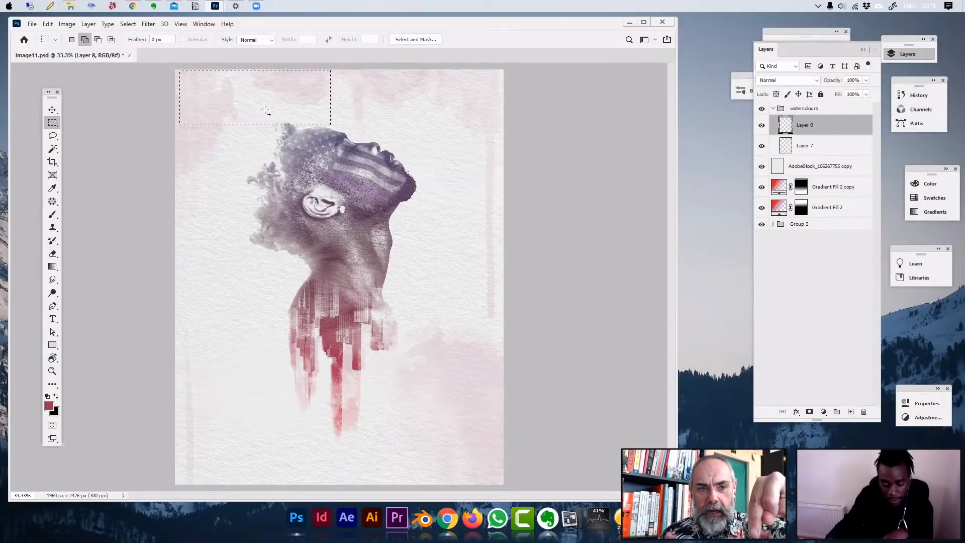
{"action": "key", "text": "b"}
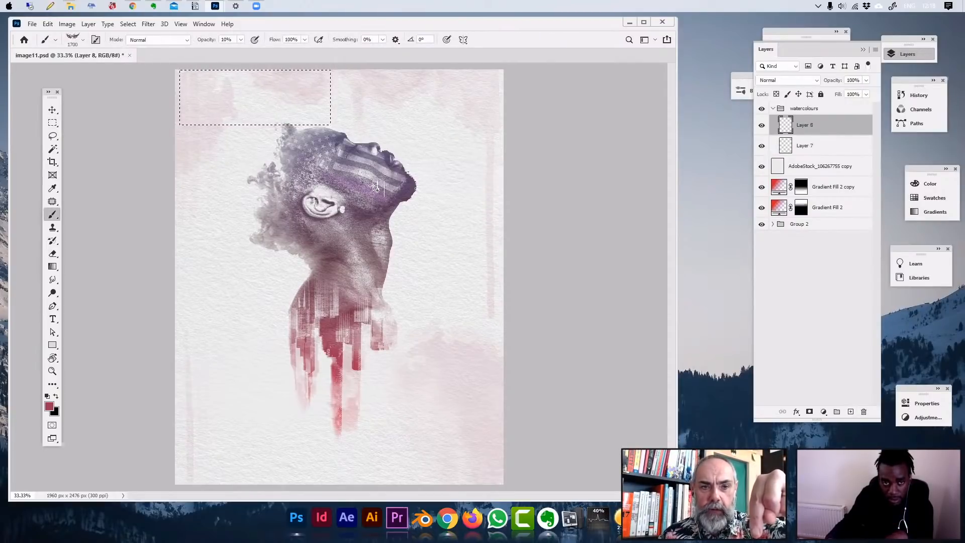
{"action": "left_click", "coordinate": [301, 102]}
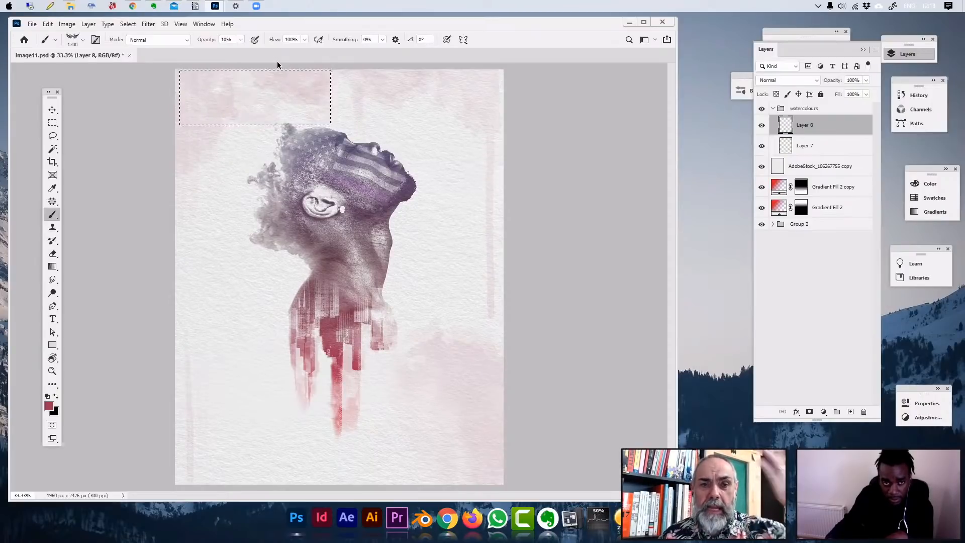
- Clear the rectangular marquee selection and return to the Brush tool
{"action": "key", "text": "m"}
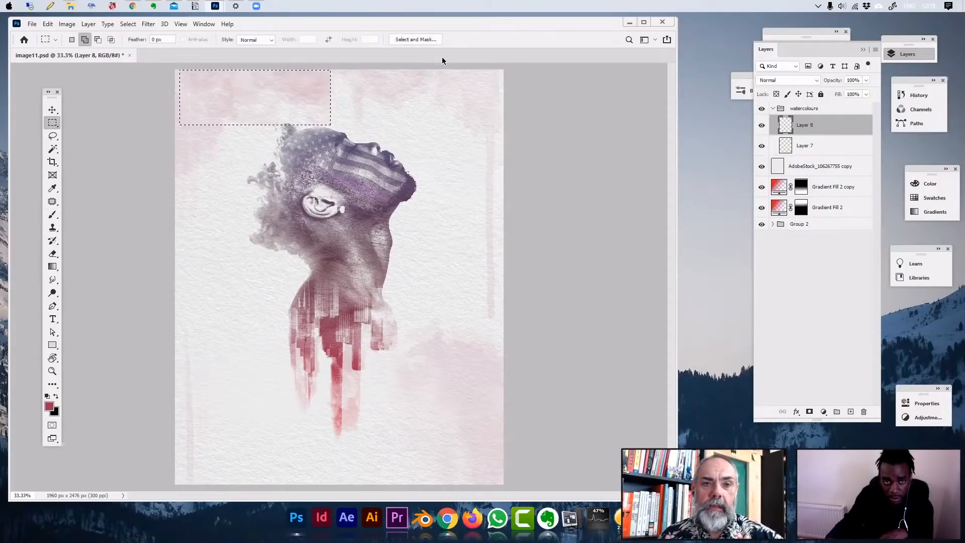
{"action": "left_click", "coordinate": [418, 71]}
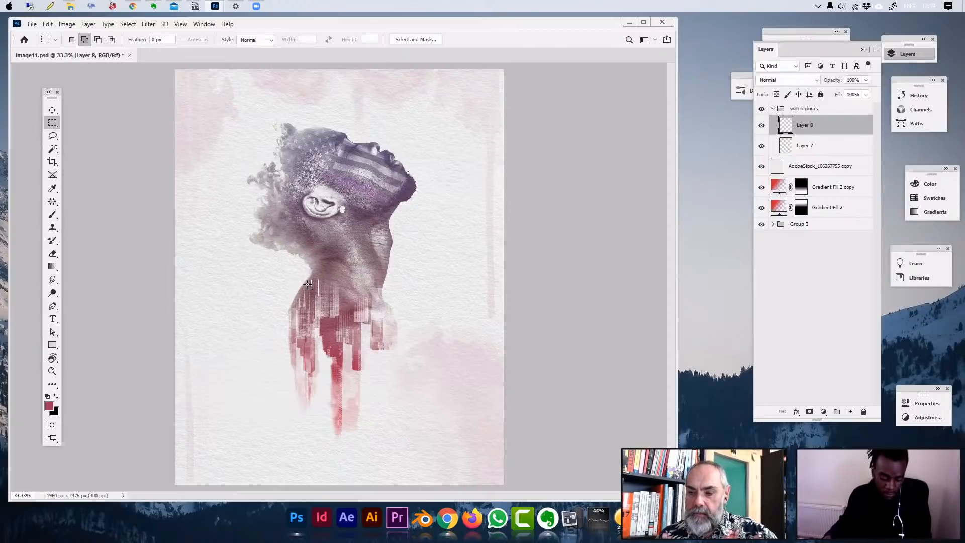
{"action": "key", "text": "b"}
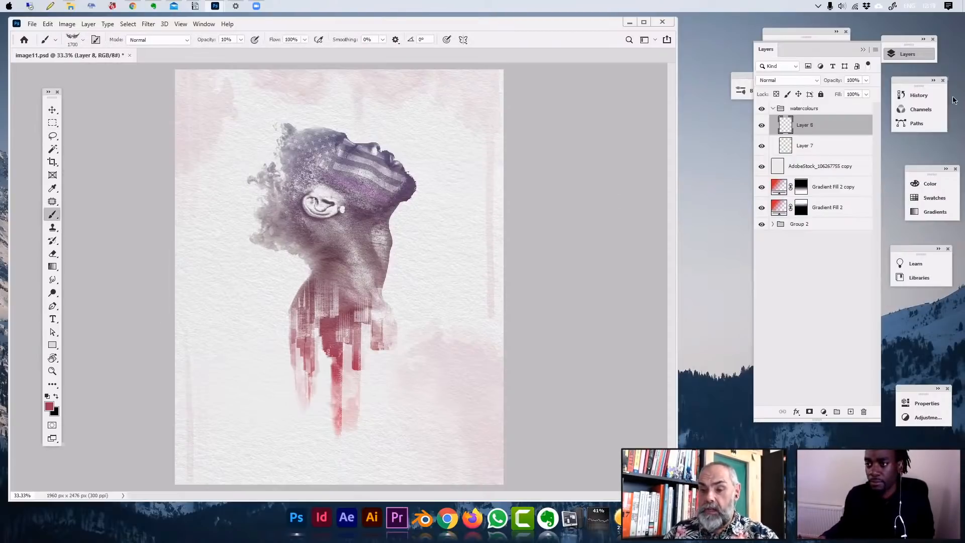
- Choose the water16 splatter brush and reduce its size to 1100 px
{"action": "left_click", "coordinate": [915, 53]}
{"action": "left_click", "coordinate": [798, 89]}
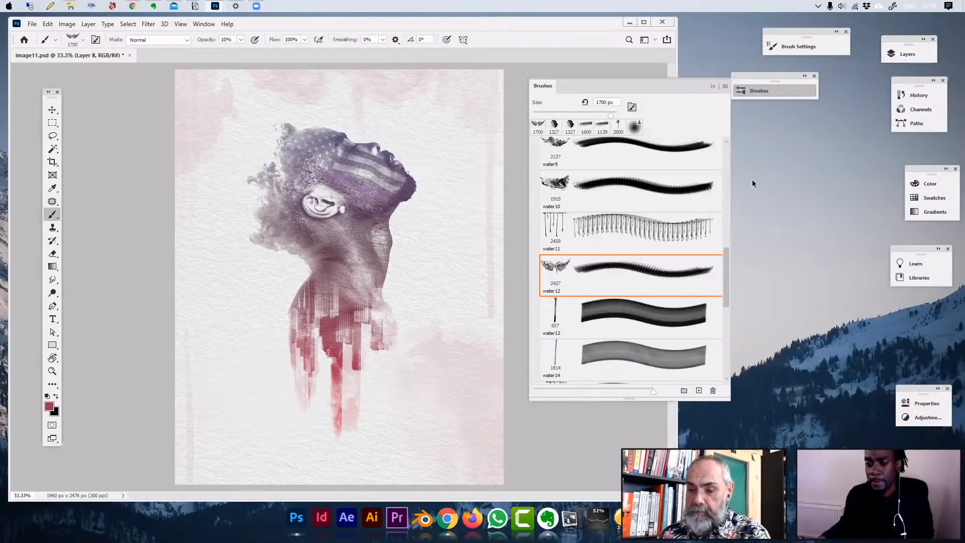
{"action": "left_click_drag", "start_coordinate": [728, 285], "coordinate": [727, 340]}
{"action": "left_click", "coordinate": [555, 234]}
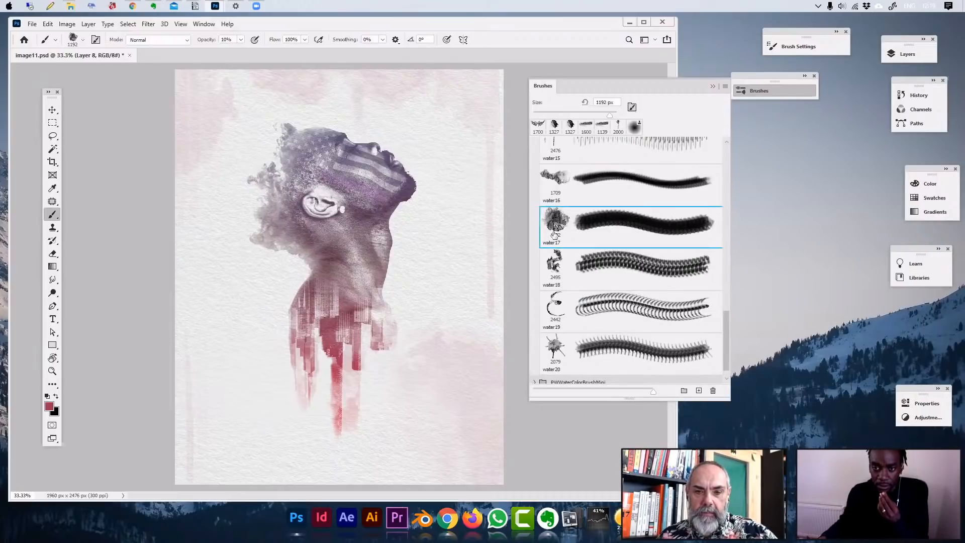
{"action": "left_click", "coordinate": [555, 186]}
{"action": "key", "text": "bracketleft"}
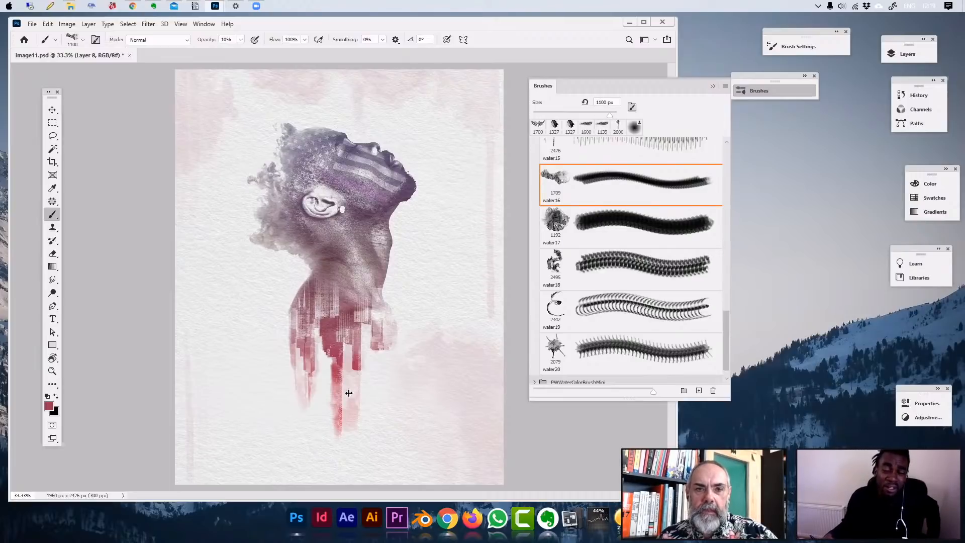
- Set the water16 brush tip to a 25° angle and 1200 px, and stamp its splatter along the canvas's bottom edge
{"action": "left_click", "coordinate": [775, 91]}
{"action": "left_click", "coordinate": [794, 46]}
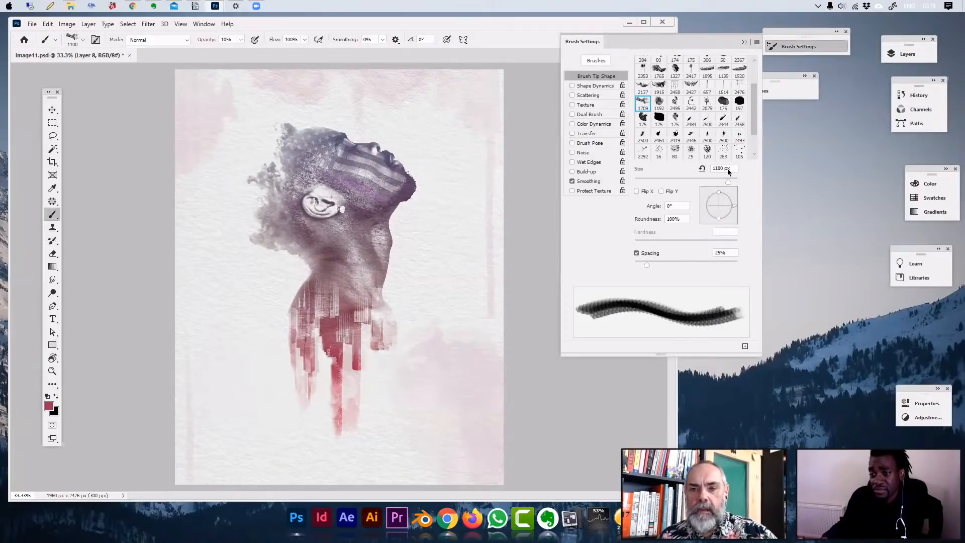
{"action": "mouse_move", "coordinate": [732, 208]}
{"action": "left_mouse_down"}
{"action": "mouse_move", "coordinate": [728, 194]}
{"action": "mouse_move", "coordinate": [735, 204]}
{"action": "left_mouse_up"}
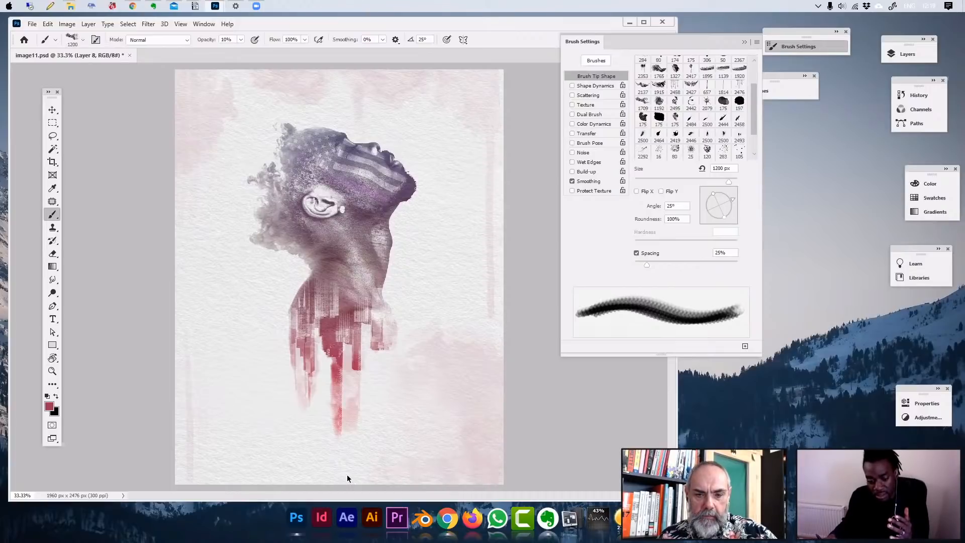
{"action": "mouse_move", "coordinate": [336, 475]}
{"action": "left_mouse_down"}
{"action": "mouse_move", "coordinate": [286, 482]}
{"action": "mouse_move", "coordinate": [299, 478]}
{"action": "left_mouse_up"}
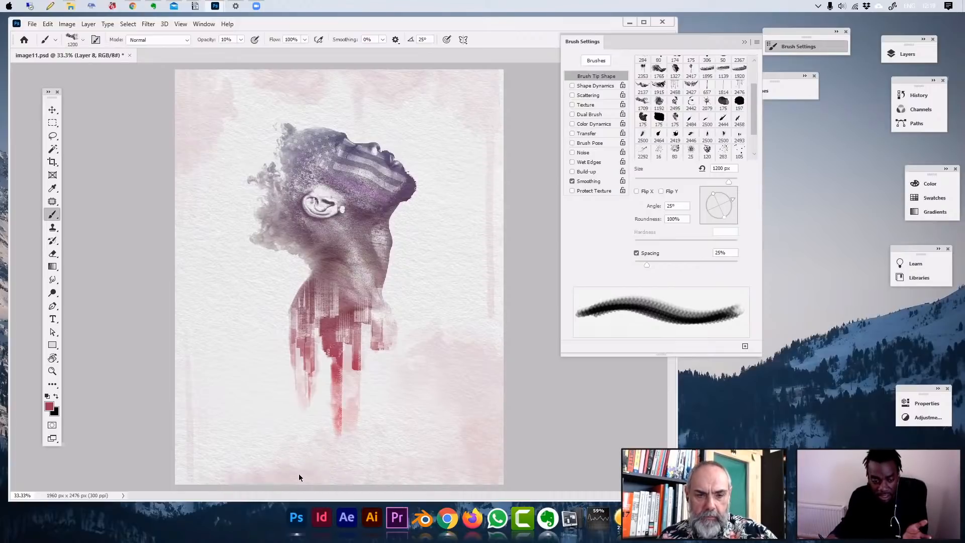
- Stamp more water16 splatters around the canvas edges, varying the brush size between 800 and 1000 px, and save the document
{"action": "key", "text": "bracketleft"}
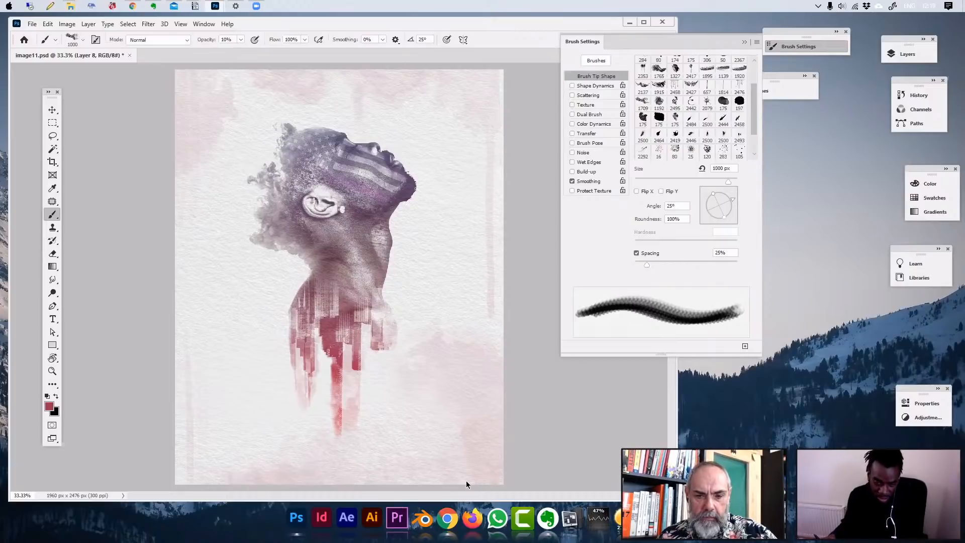
{"action": "key", "text": "bracketleft"}
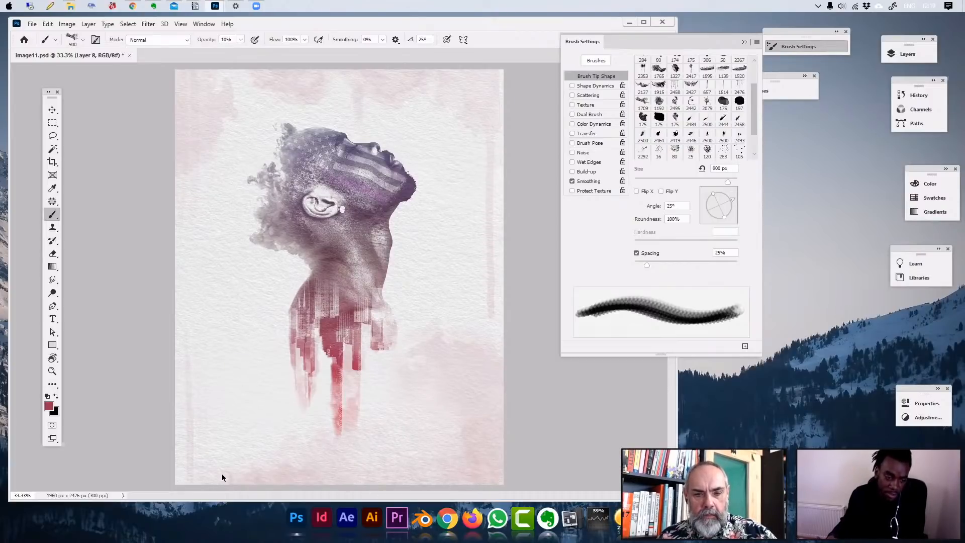
{"action": "key", "text": "bracketleft"}
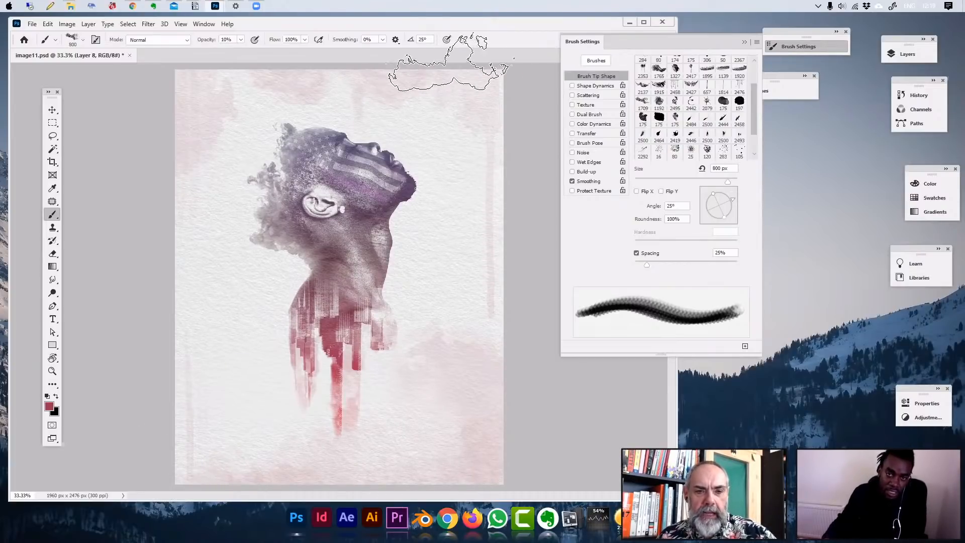
{"action": "key", "text": "bracketright"}
{"action": "key", "text": "bracketright"}
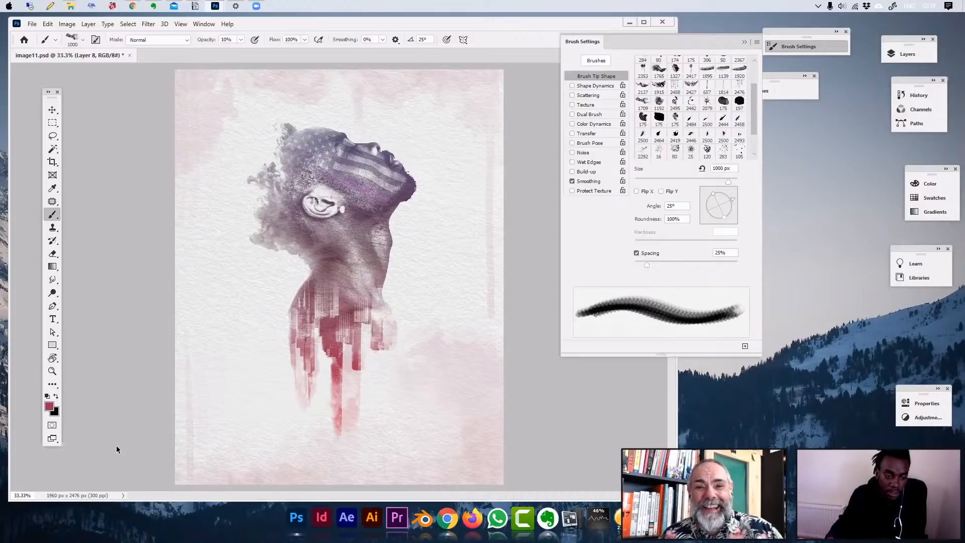
{"action": "key", "text": "v"}
{"action": "key", "text": "ctrl+s"}
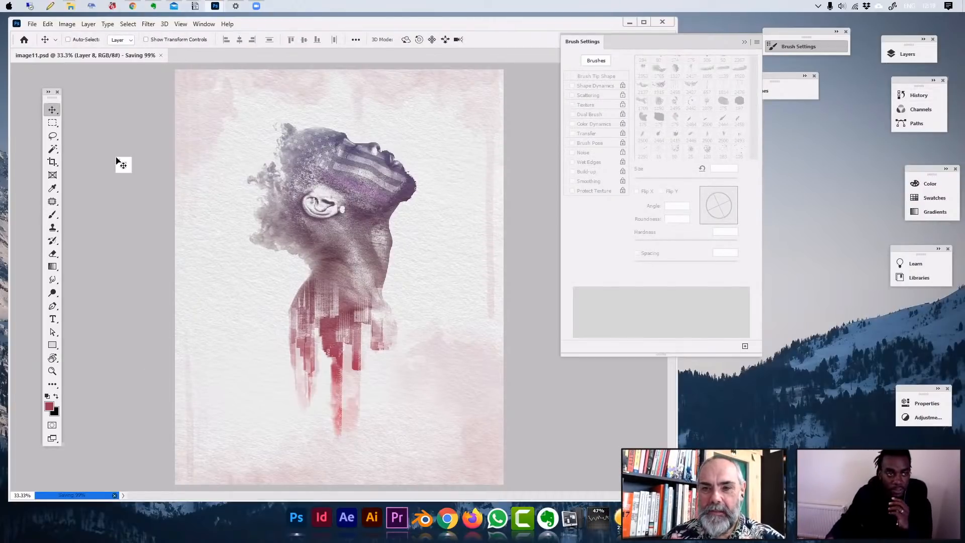
- Add a new layer above Layer 8 in the watercolours group for the next brush strokes
{"action": "key", "text": "b"}
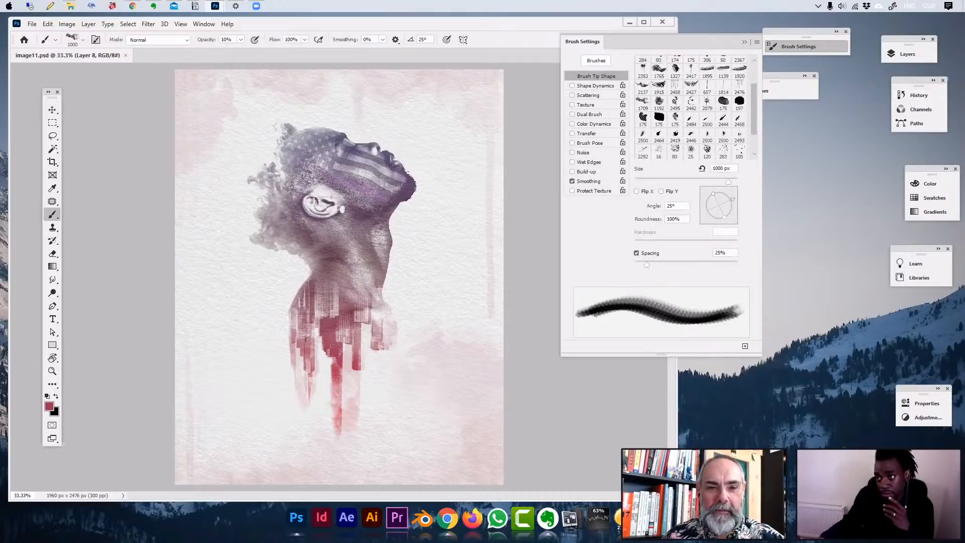
{"action": "left_click", "coordinate": [796, 51]}
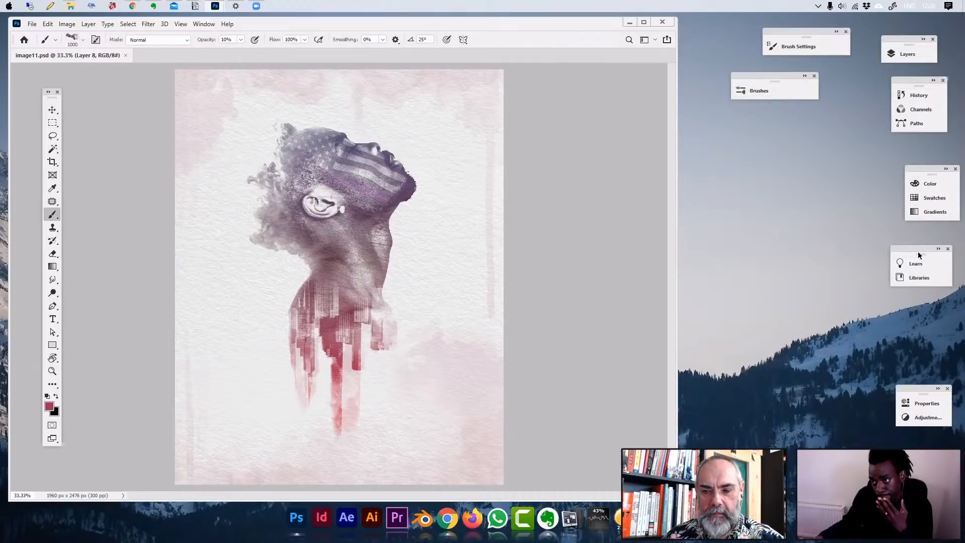
{"action": "left_click", "coordinate": [908, 54]}
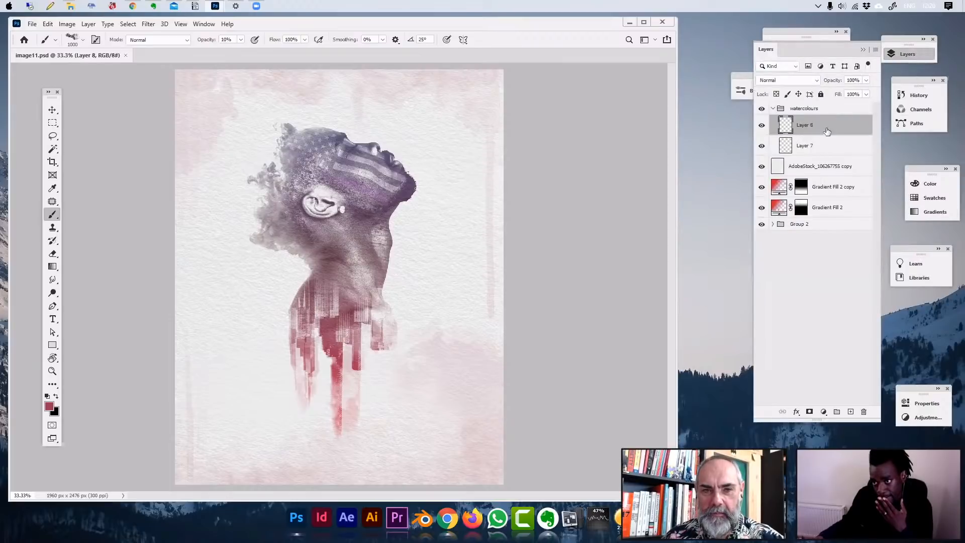
{"action": "left_click", "coordinate": [793, 148]}
{"action": "left_click", "coordinate": [816, 129]}
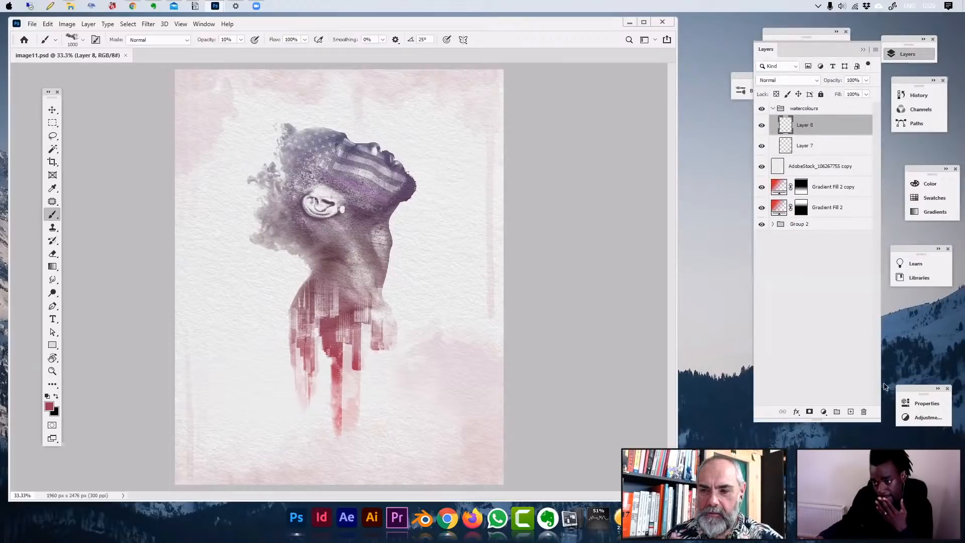
{"action": "left_click", "coordinate": [850, 412]}
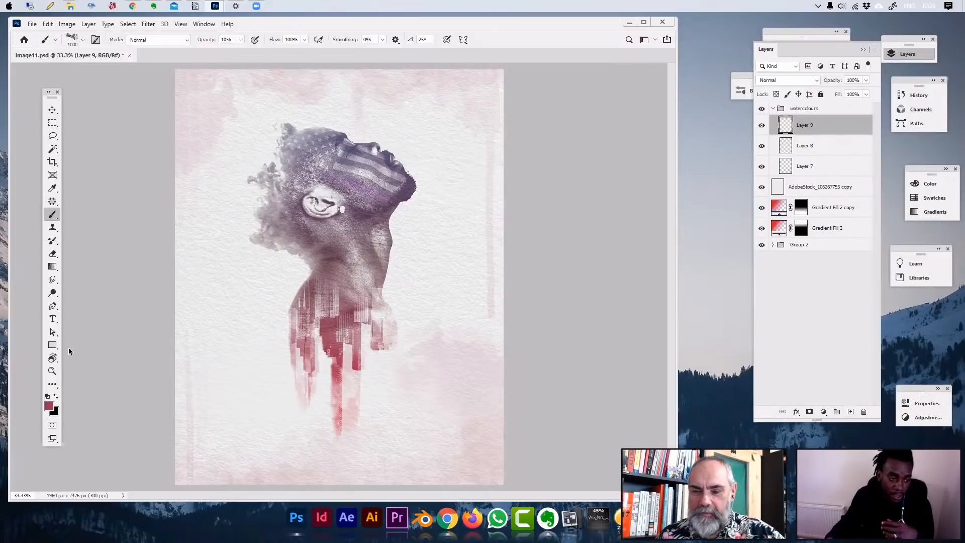
- Set the foreground color to purple #951791, starting from a tone sampled on the figure's face
{"action": "left_click", "coordinate": [49, 406]}
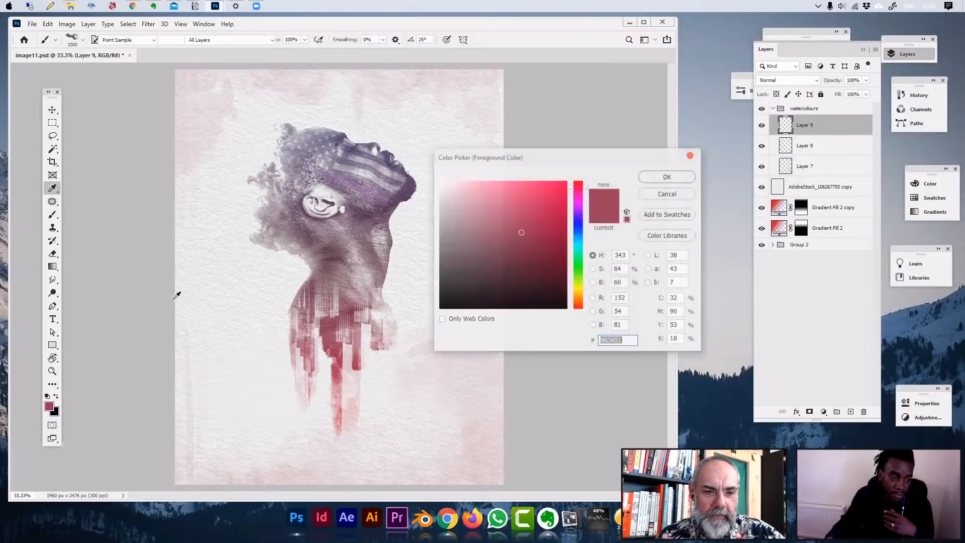
{"action": "left_click", "coordinate": [363, 190]}
{"action": "mouse_move", "coordinate": [463, 202]}
{"action": "left_mouse_down"}
{"action": "mouse_move", "coordinate": [475, 193]}
{"action": "mouse_move", "coordinate": [532, 203]}
{"action": "mouse_move", "coordinate": [547, 234]}
{"action": "left_mouse_up"}
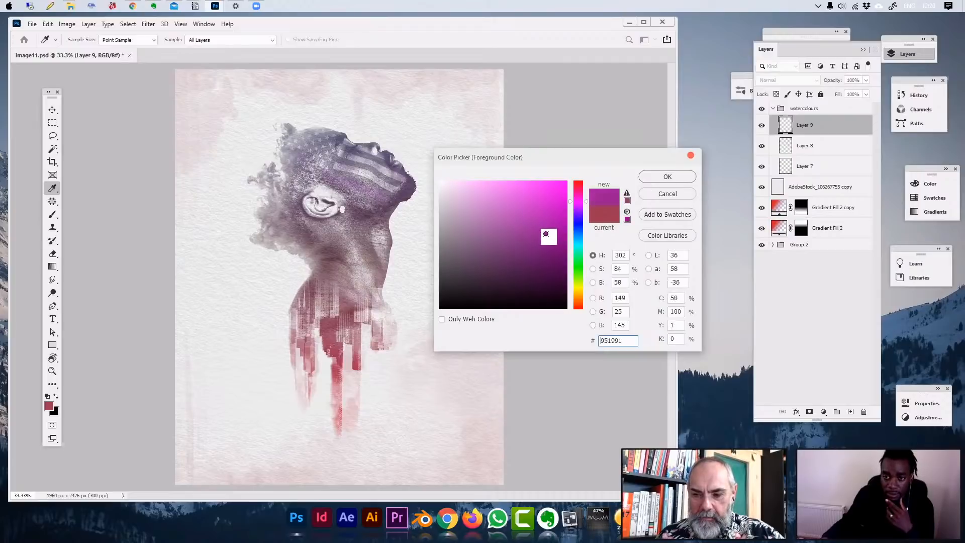
{"action": "left_click", "coordinate": [668, 177]}
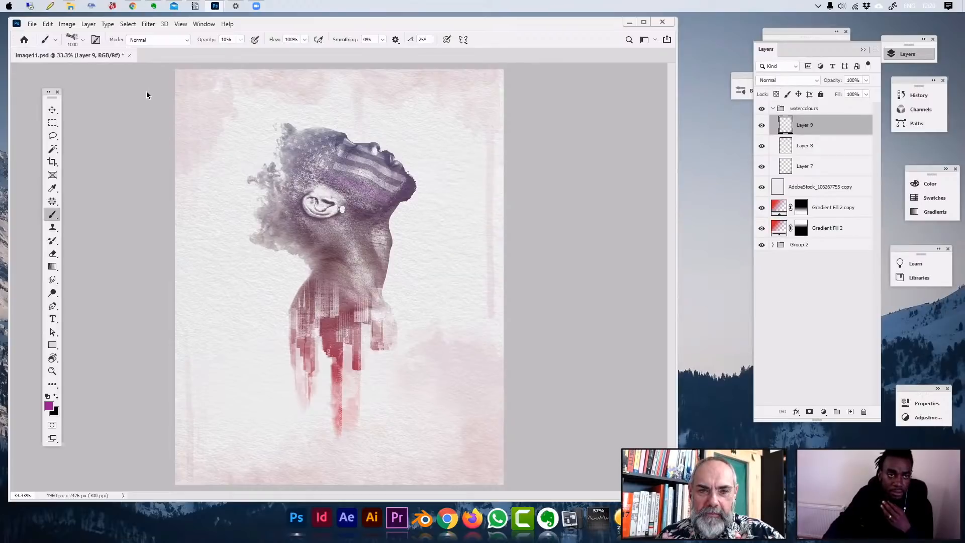
- Stamp purple splatters in the canvas's upper left and lower right corners, enlarging the brush to 1200 px
{"action": "left_click", "coordinate": [161, 72]}
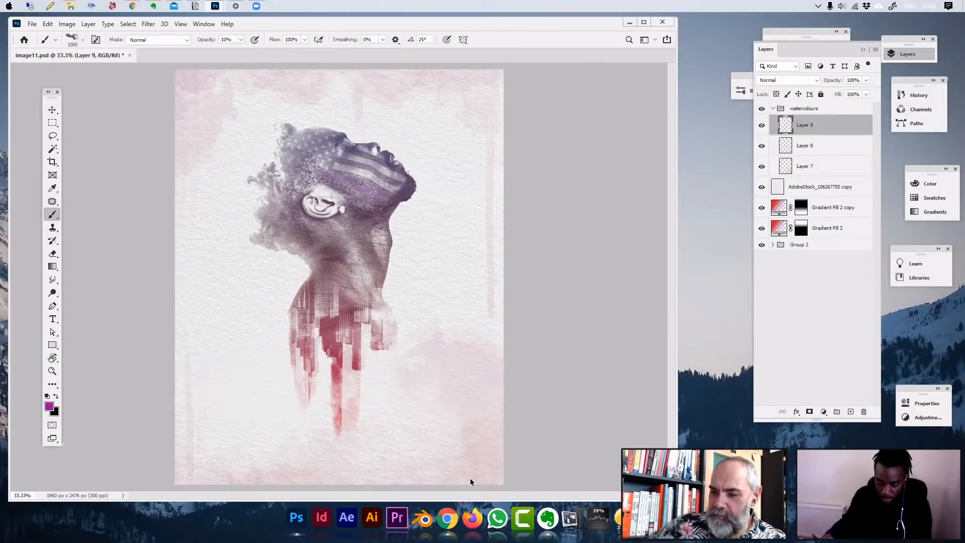
{"action": "key", "text": "bracketright"}
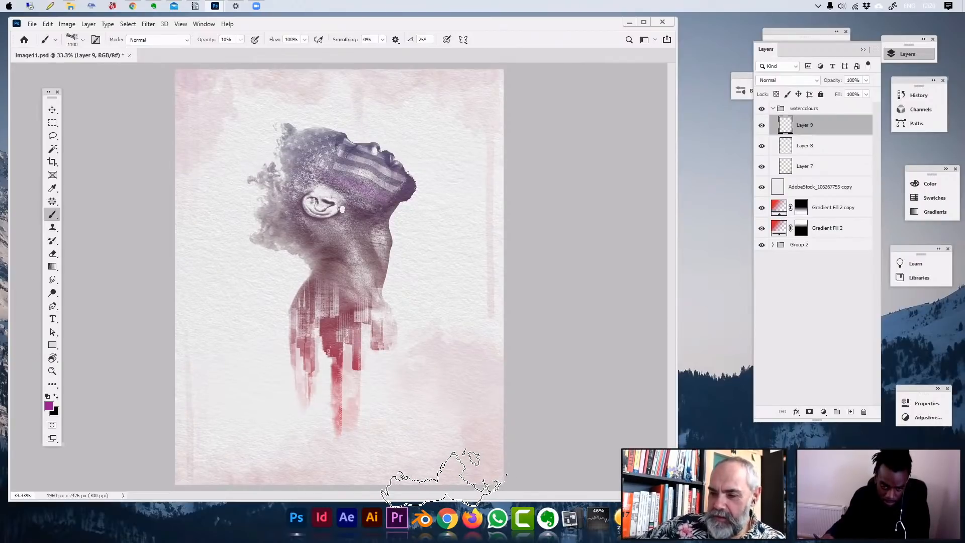
{"action": "key", "text": "bracketright"}
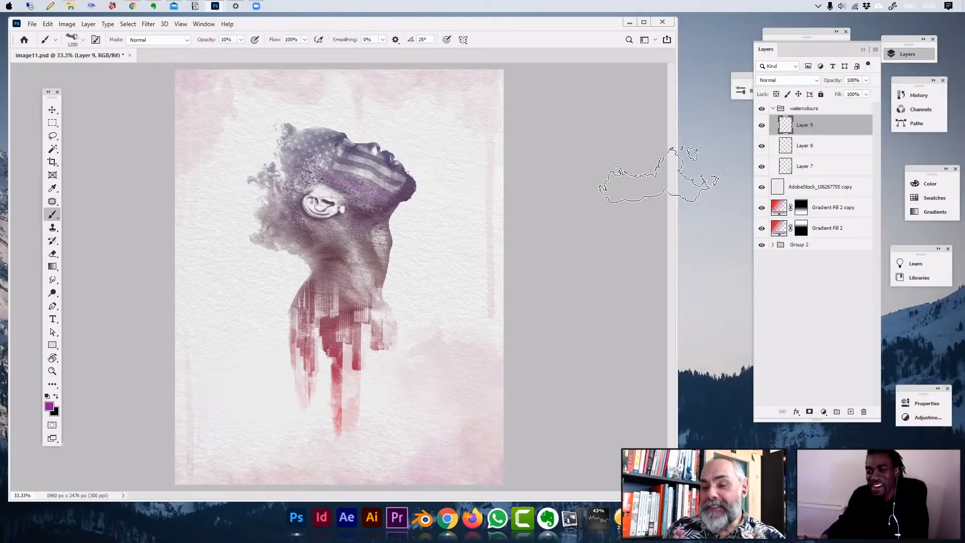
- Rotate the water16 brush tip to an angle of 89°
{"action": "left_click", "coordinate": [909, 50]}
{"action": "left_click", "coordinate": [800, 47]}
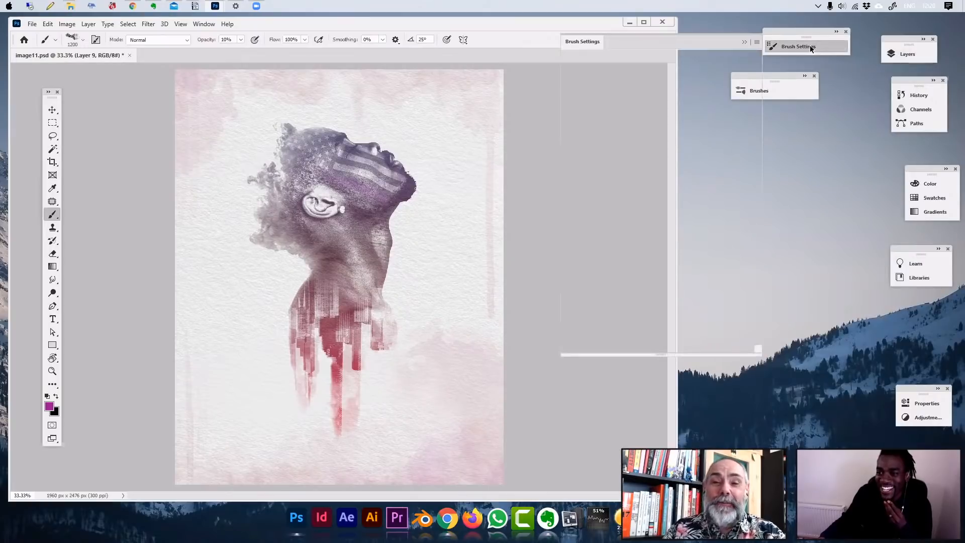
{"action": "left_click_drag", "start_coordinate": [738, 201], "coordinate": [720, 194]}
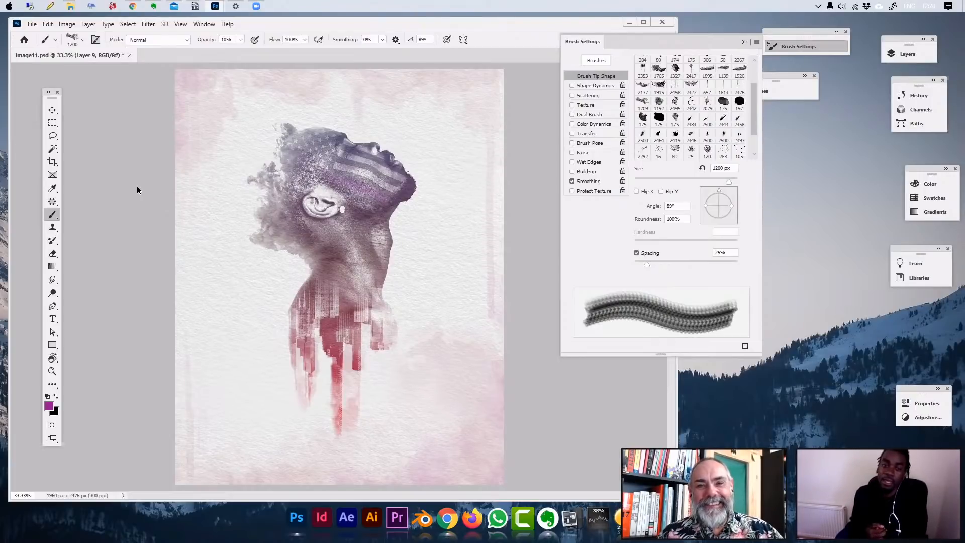
- Switch to the Move tool, zoom out to 25% to view the whole composition, and save the document
{"action": "key", "text": "v"}
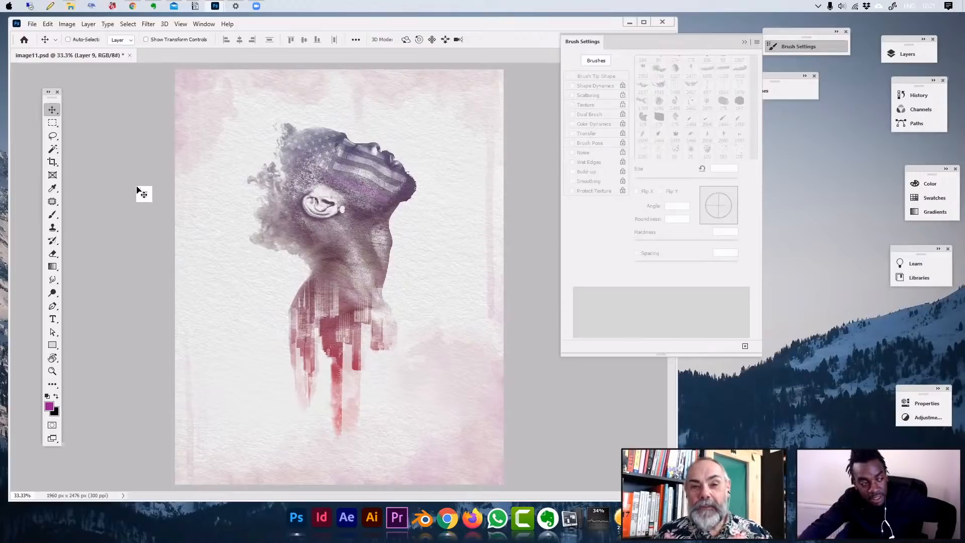
{"action": "left_click", "coordinate": [821, 48]}
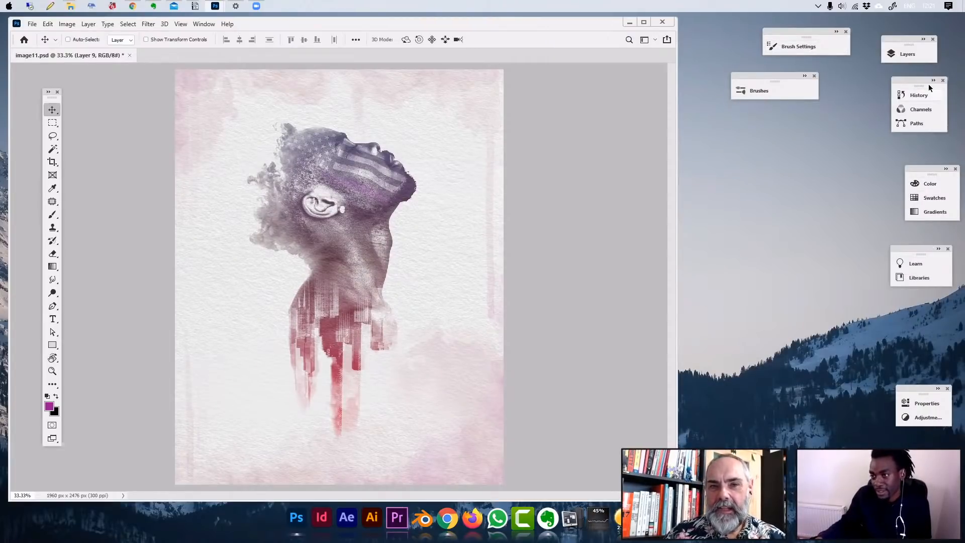
{"action": "left_click", "coordinate": [908, 53]}
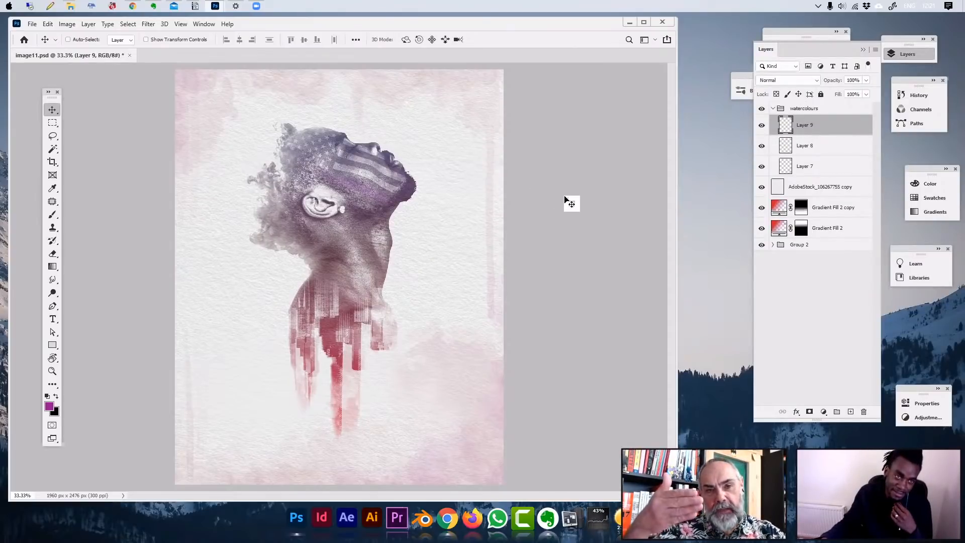
{"action": "key", "text": "ctrl+minus"}
{"action": "key", "text": "ctrl+s"}
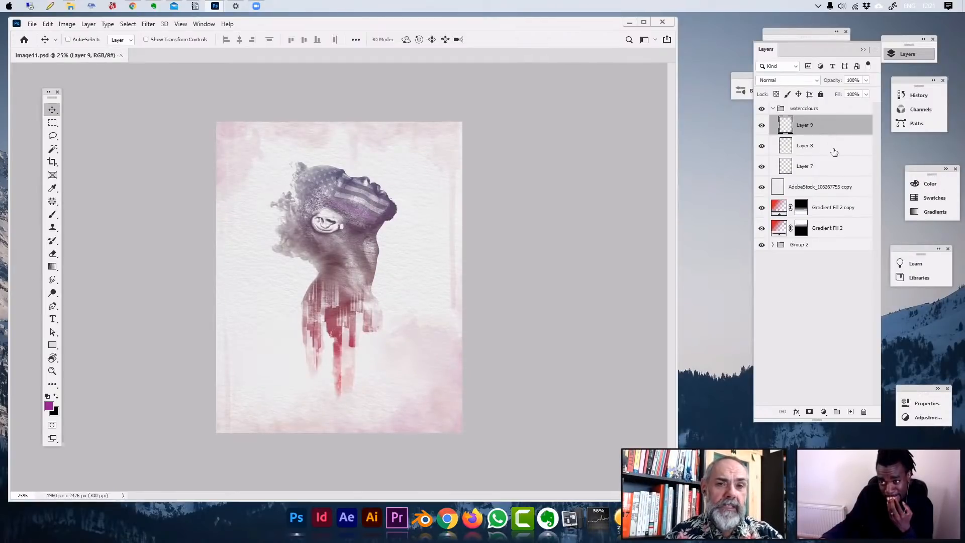
- Add a new layer at the top of the watercolours group and select the water13 brush
{"action": "left_click", "coordinate": [851, 412]}
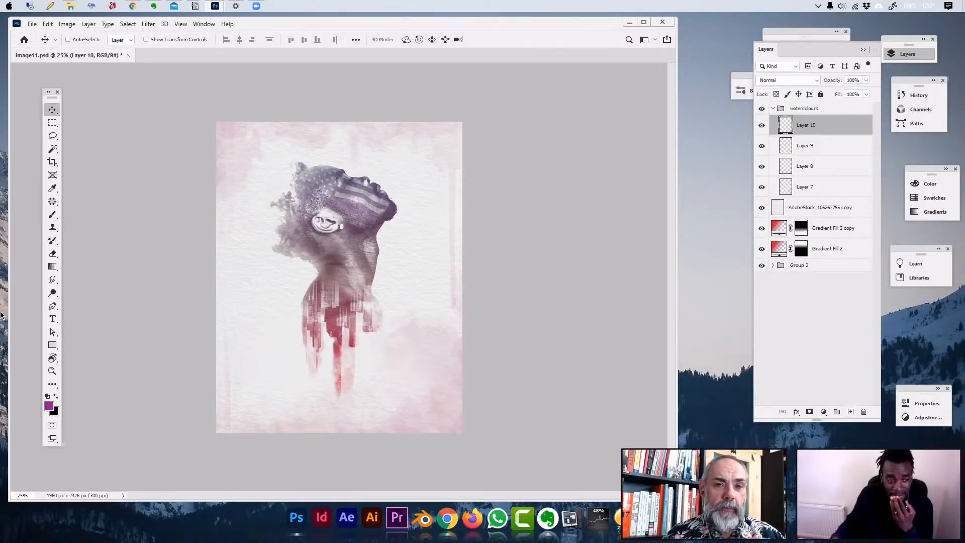
{"action": "key", "text": "b"}
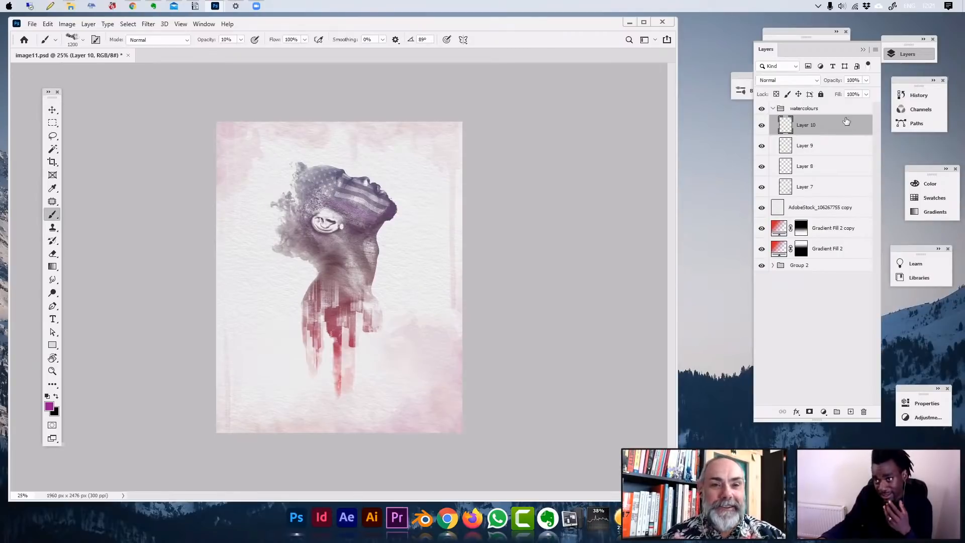
{"action": "left_click", "coordinate": [905, 53]}
{"action": "left_click", "coordinate": [795, 87]}
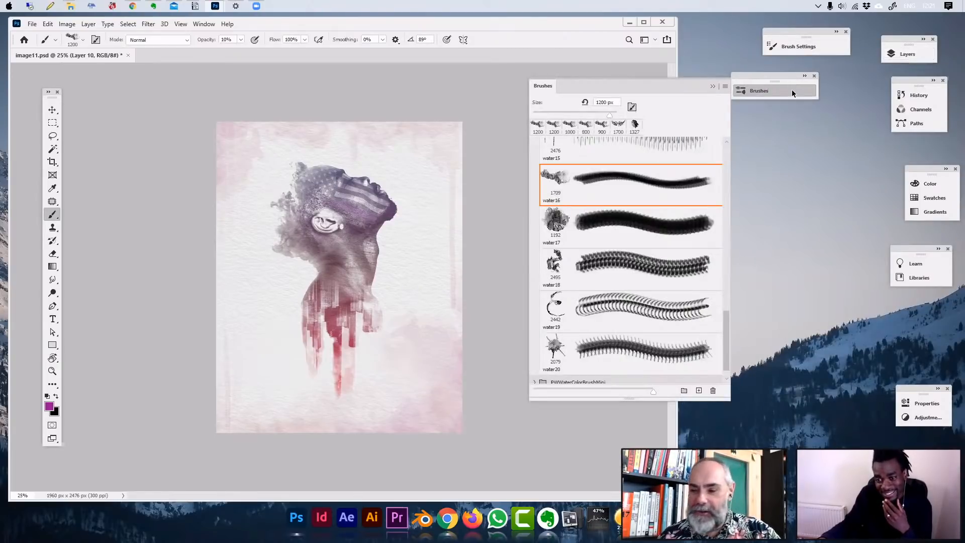
{"action": "left_click_drag", "start_coordinate": [726, 332], "coordinate": [727, 294]}
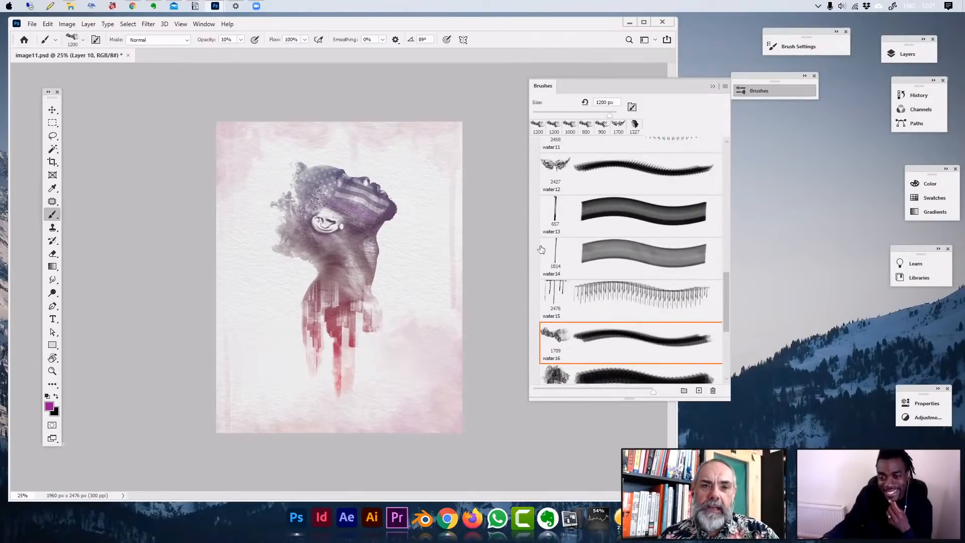
{"action": "left_click", "coordinate": [553, 214]}
{"action": "left_click", "coordinate": [786, 80]}
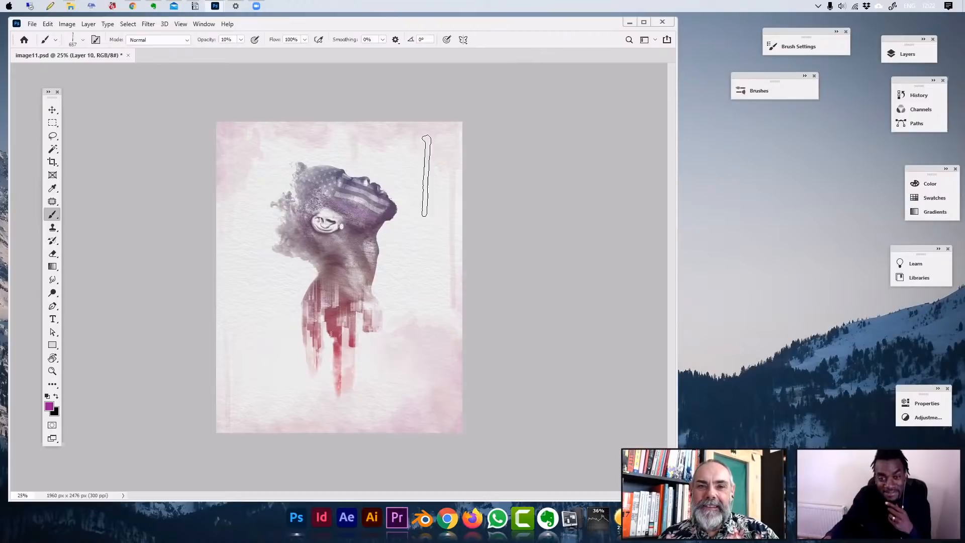
- Try the water13 brush at 1000 px, and reselect its preset at the default 657 px
{"action": "key", "text": "bracketright"}
{"action": "key", "text": "bracketright"}
{"action": "key", "text": "bracketright"}
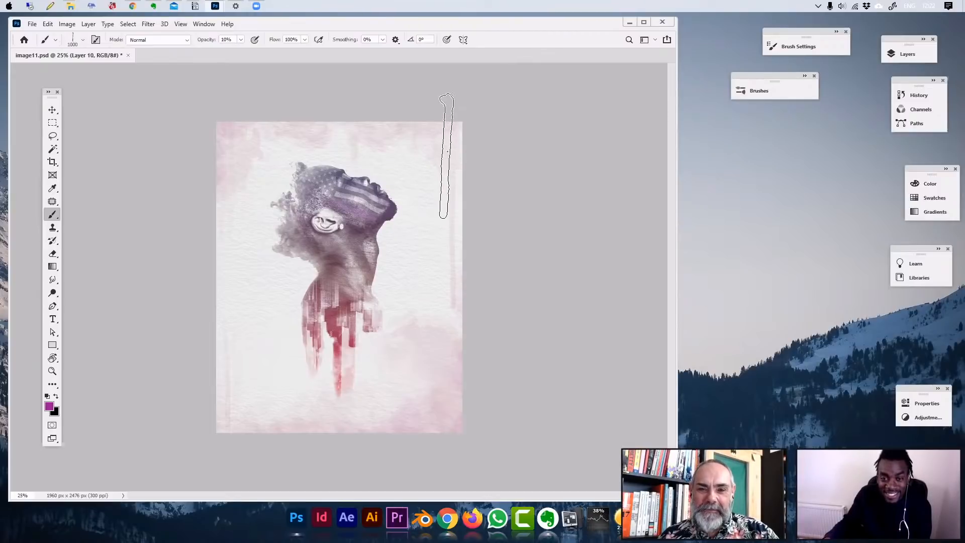
{"action": "key", "text": "bracketright"}
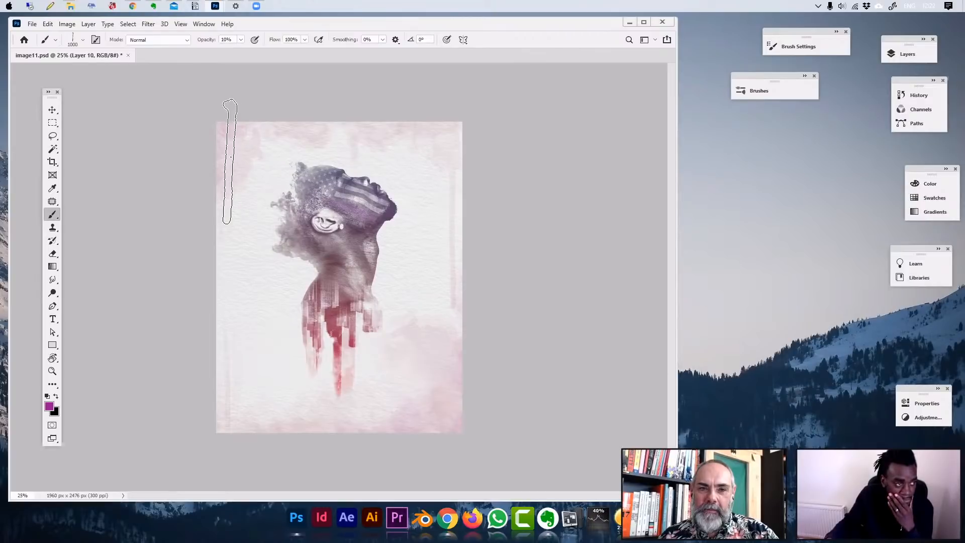
{"action": "left_click", "coordinate": [797, 91]}
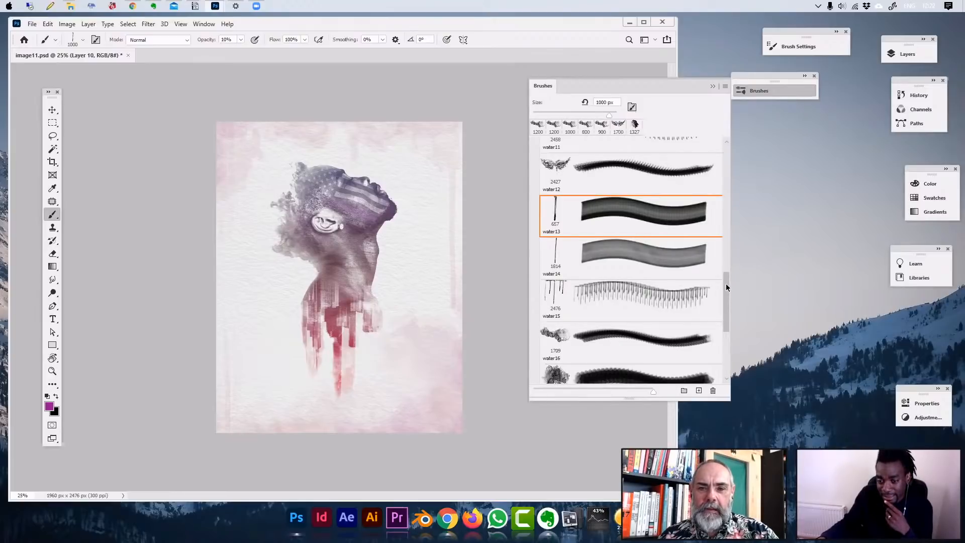
{"action": "mouse_move", "coordinate": [726, 283]}
{"action": "left_mouse_down"}
{"action": "mouse_move", "coordinate": [722, 224]}
{"action": "mouse_move", "coordinate": [718, 279]}
{"action": "left_mouse_up"}
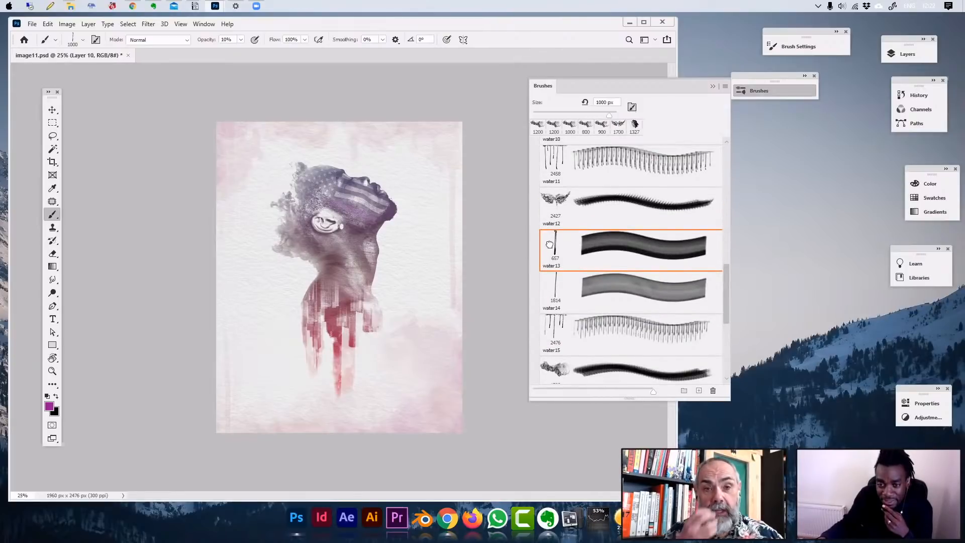
{"action": "left_click", "coordinate": [551, 246]}
{"action": "left_click", "coordinate": [808, 89]}
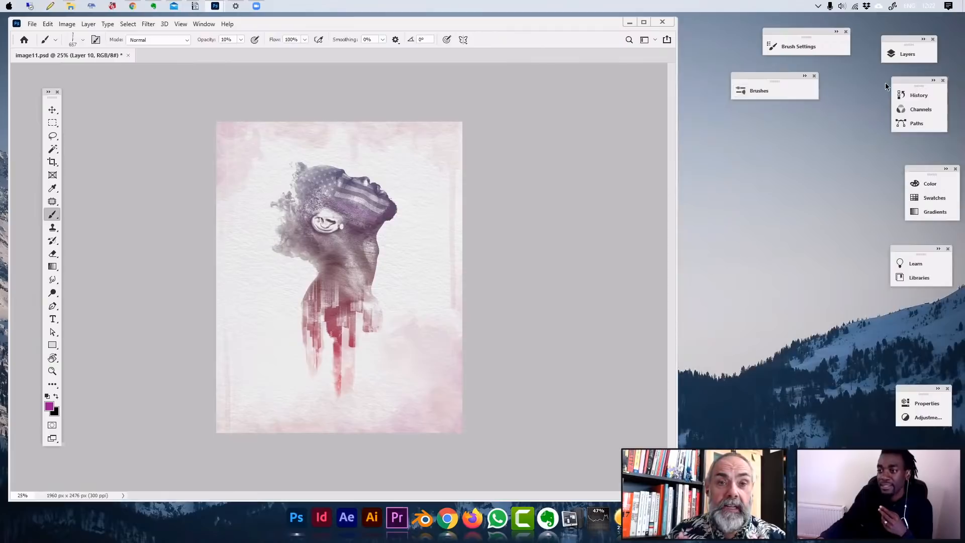
- Set the foreground color to violet #5717ad and enlarge the water13 brush to 1000 px
{"action": "left_click", "coordinate": [914, 56]}
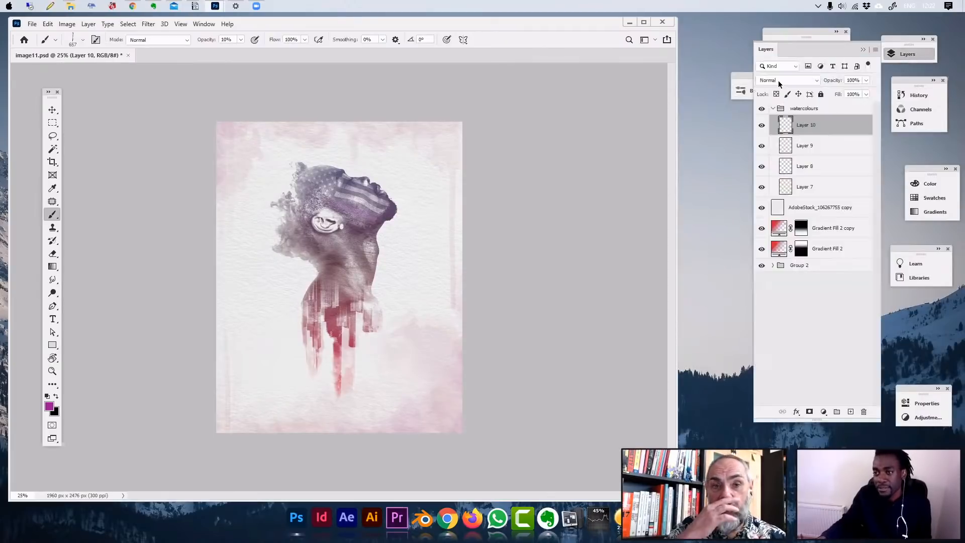
{"action": "left_click", "coordinate": [50, 408]}
{"action": "mouse_move", "coordinate": [578, 223]}
{"action": "left_mouse_down"}
{"action": "mouse_move", "coordinate": [553, 207]}
{"action": "mouse_move", "coordinate": [551, 221]}
{"action": "left_mouse_up"}
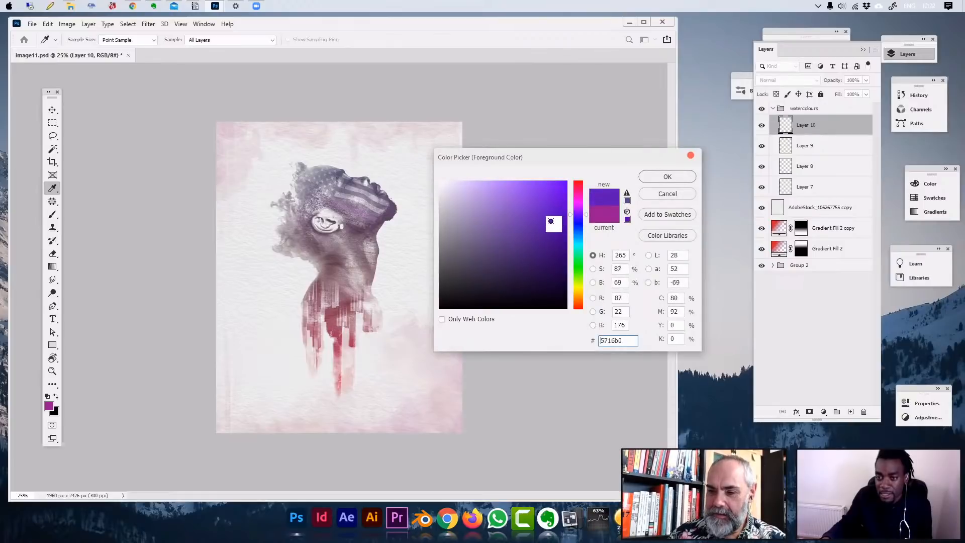
{"action": "key", "text": "b"}
{"action": "left_click", "coordinate": [663, 176]}
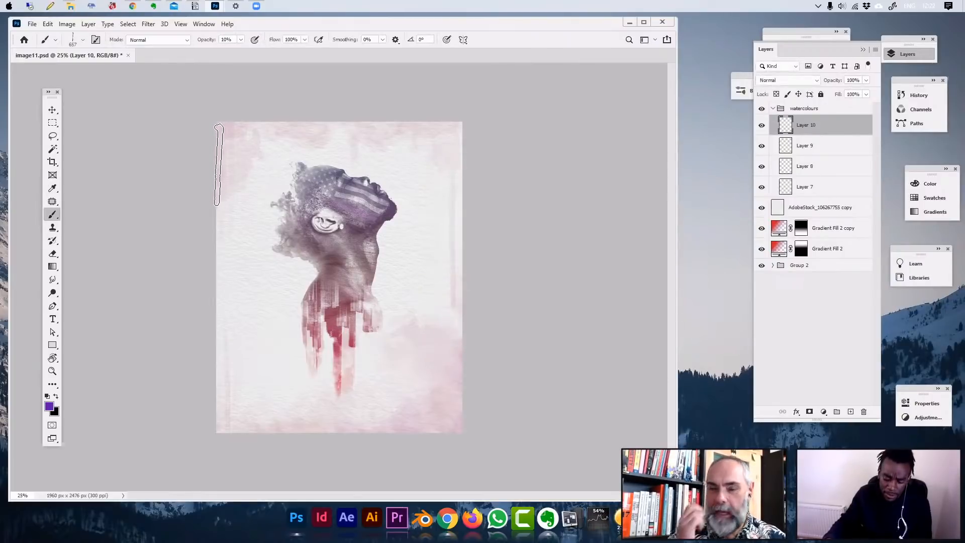
{"action": "key", "text": "bracketright"}
{"action": "key", "text": "bracketright"}
{"action": "key", "text": "bracketright"}
{"action": "key", "text": "bracketright"}
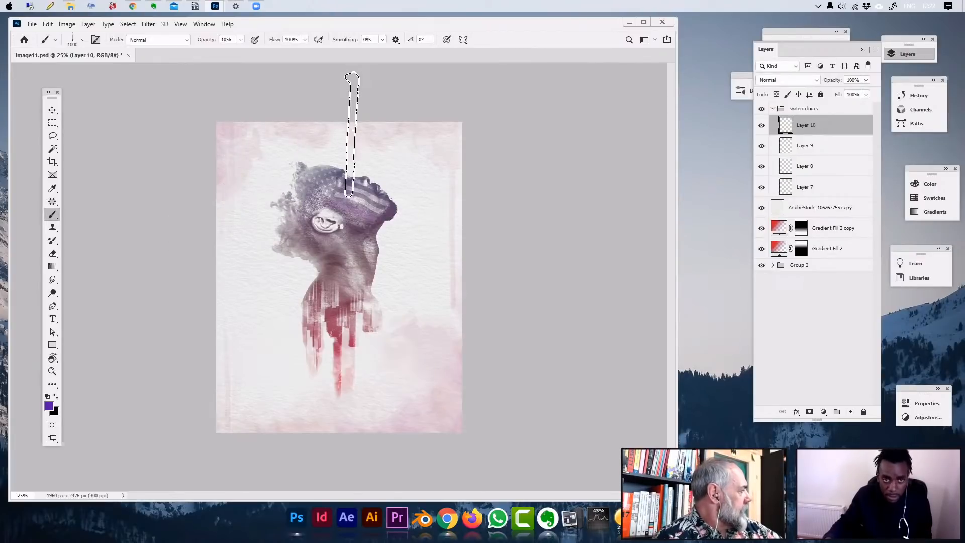
- Darken the foreground color to deep violet #2b1050
{"action": "left_click", "coordinate": [49, 406]}
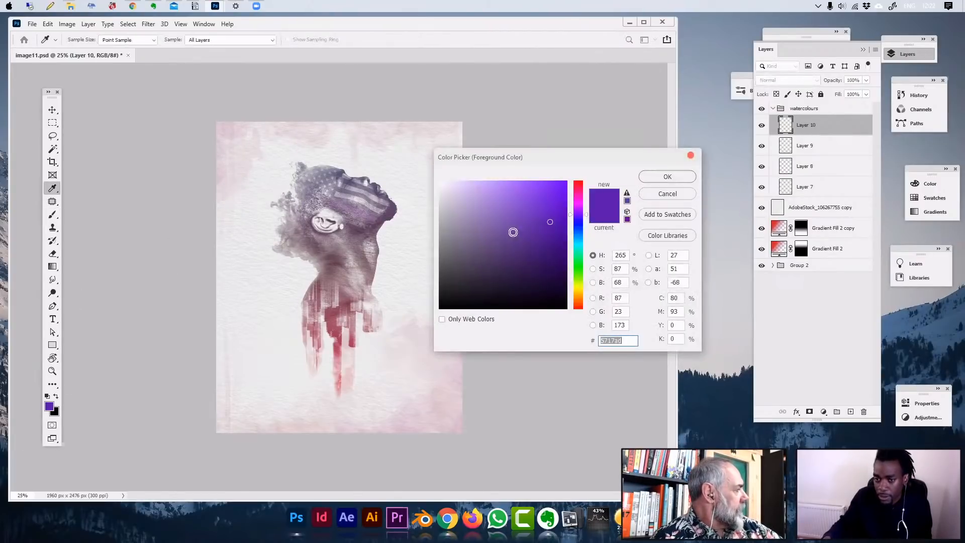
{"action": "left_click", "coordinate": [538, 250]}
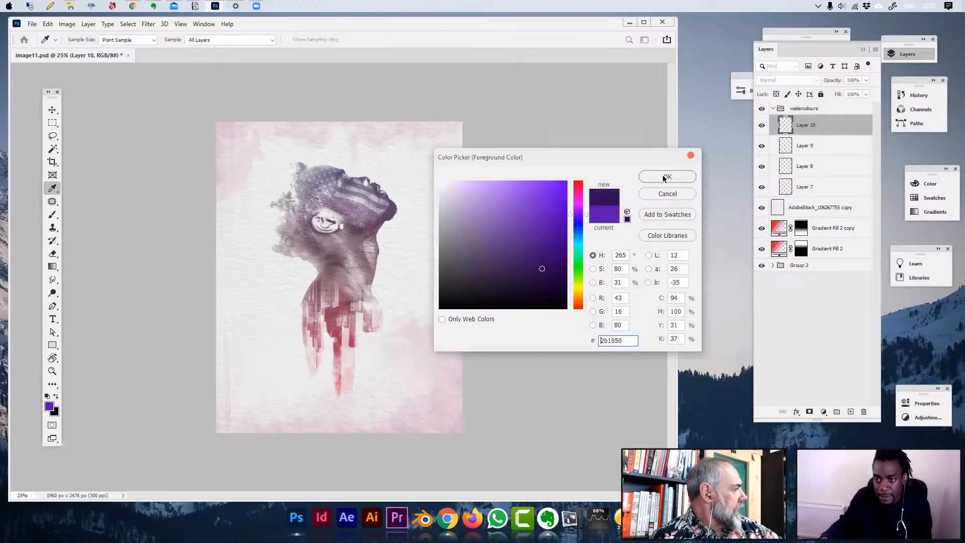
{"action": "left_click", "coordinate": [667, 176]}
{"action": "left_click", "coordinate": [48, 406]}
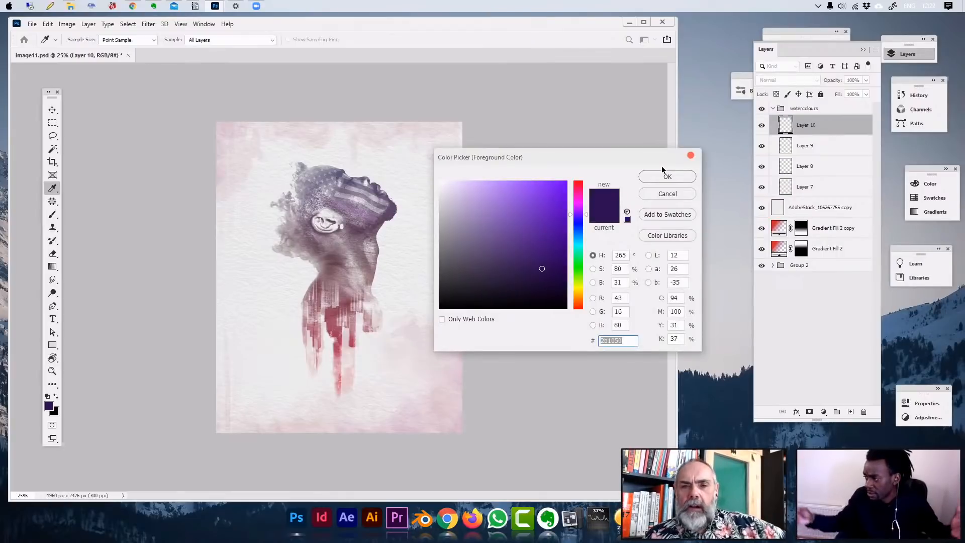
{"action": "left_click", "coordinate": [668, 177]}
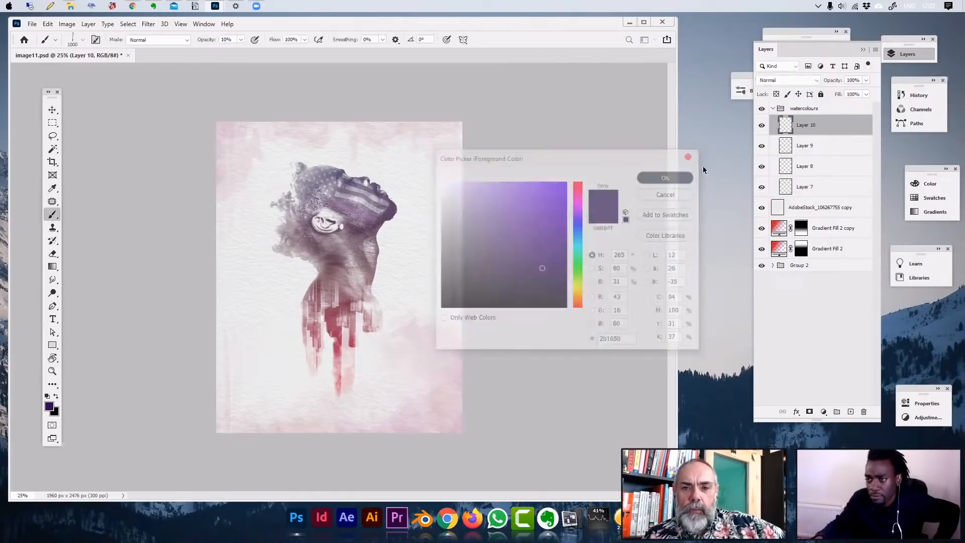
- Select the water1 brush at its 2367 px preset size
{"action": "left_click", "coordinate": [749, 94]}
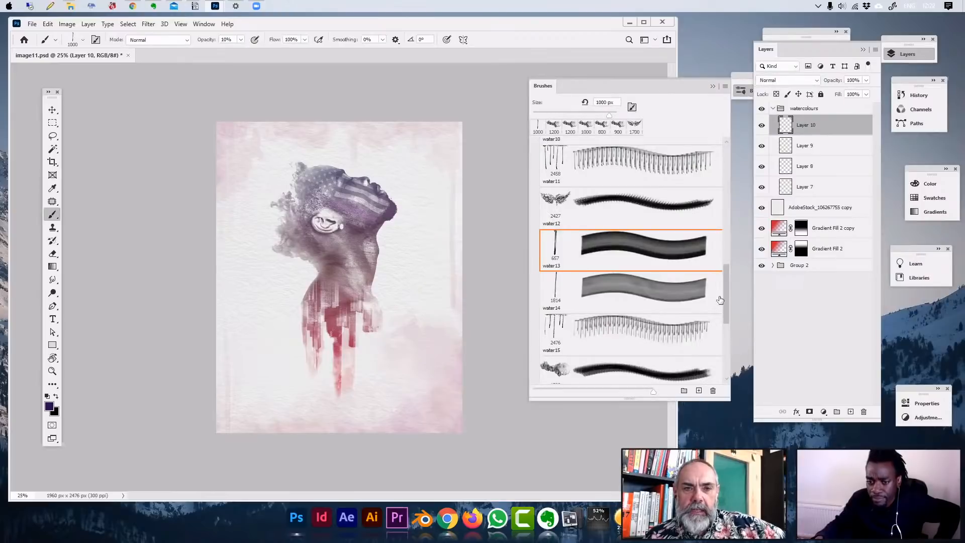
{"action": "mouse_move", "coordinate": [727, 301]}
{"action": "left_mouse_down"}
{"action": "mouse_move", "coordinate": [728, 334]}
{"action": "mouse_move", "coordinate": [734, 231]}
{"action": "mouse_move", "coordinate": [723, 183]}
{"action": "left_mouse_up"}
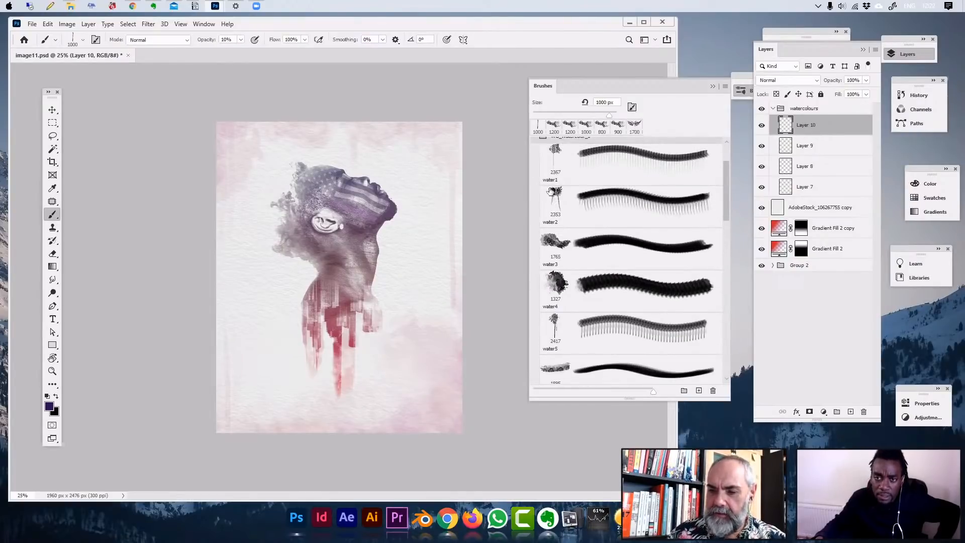
{"action": "left_click", "coordinate": [555, 160]}
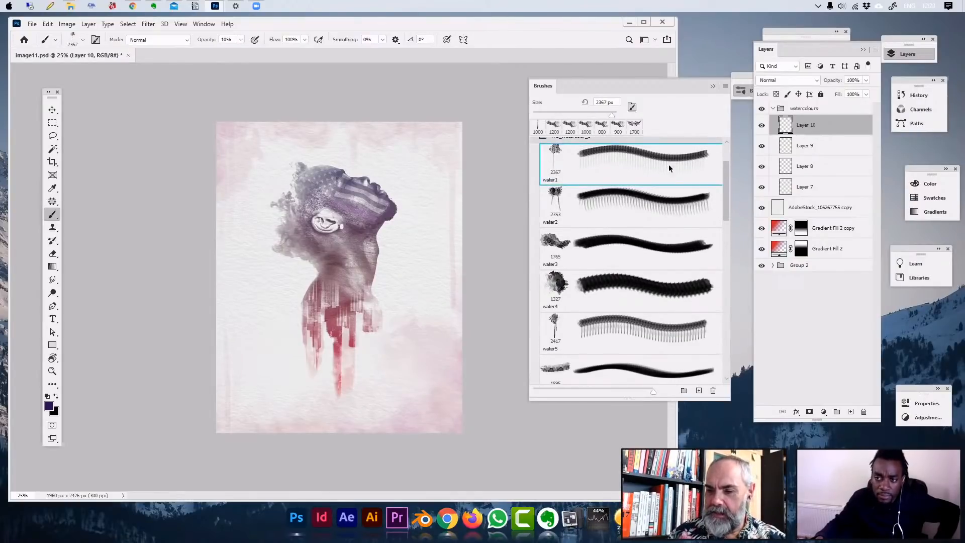
{"action": "left_click", "coordinate": [741, 91]}
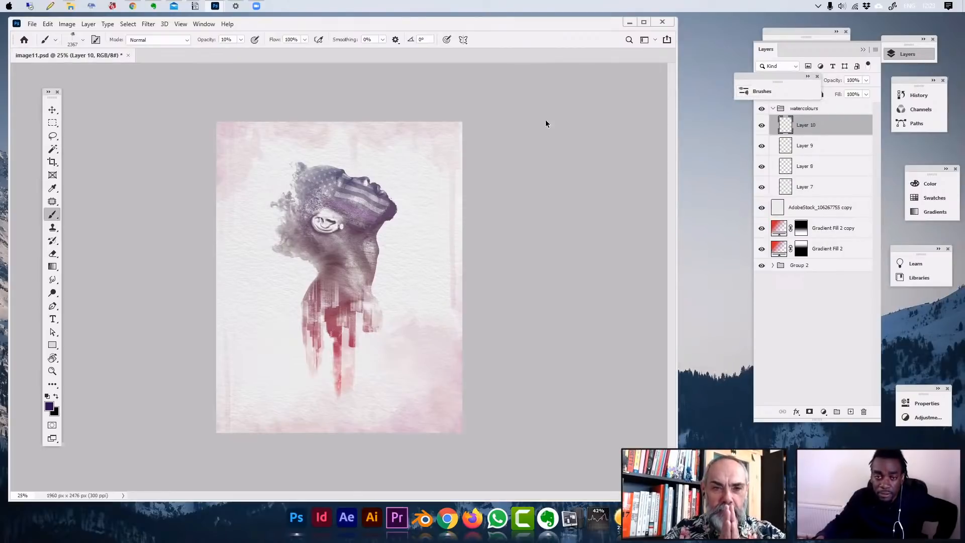
- Stamp faint dark violet splatters at the canvas's upper left, lower right and upper right edges, and reduce Layer 10's opacity to 80%
{"action": "left_click", "coordinate": [256, 170]}
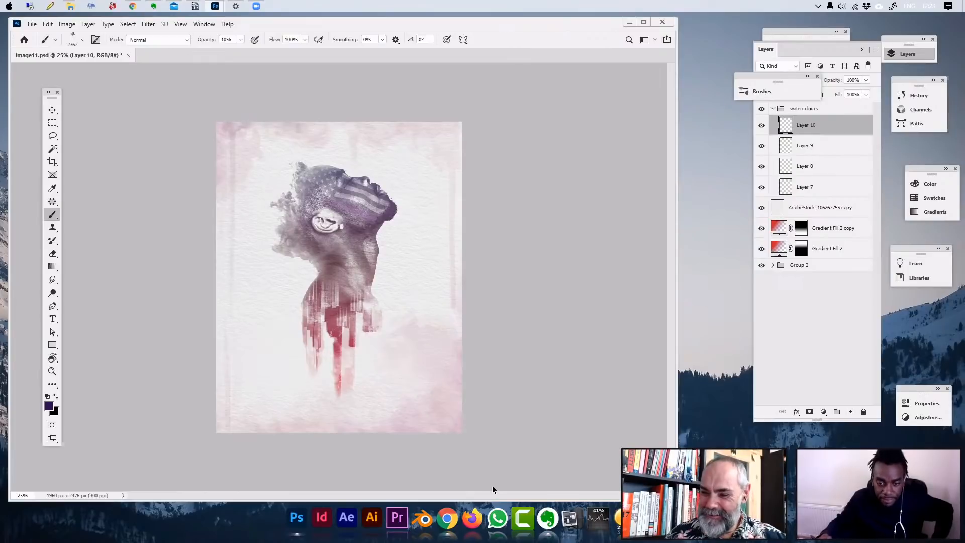
{"action": "left_click", "coordinate": [498, 463]}
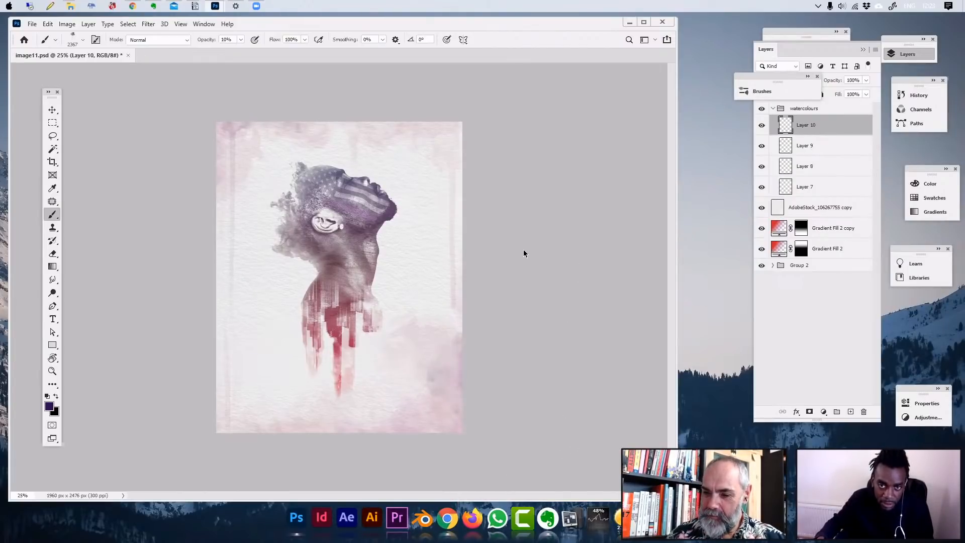
{"action": "left_click", "coordinate": [520, 224]}
{"action": "left_click", "coordinate": [521, 217]}
{"action": "left_click", "coordinate": [521, 204]}
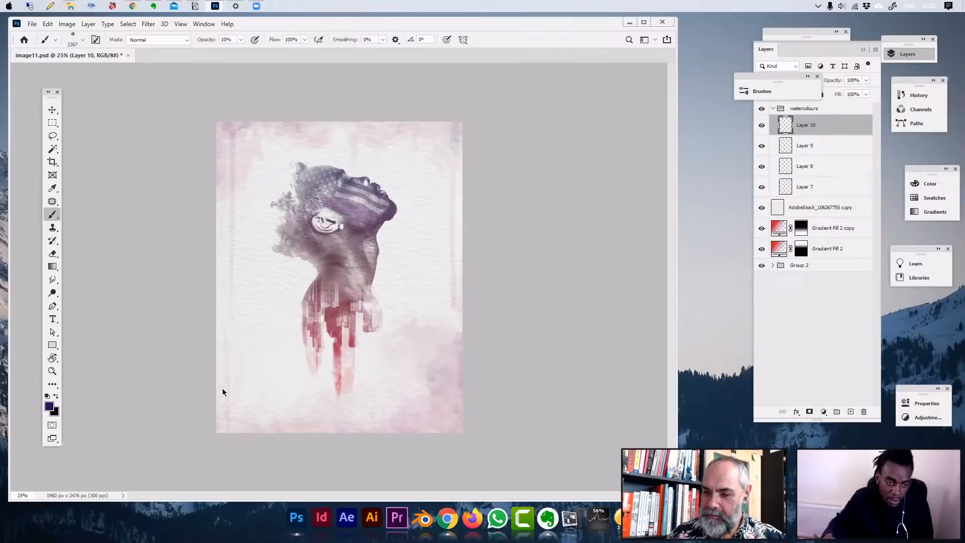
{"action": "key", "text": "v"}
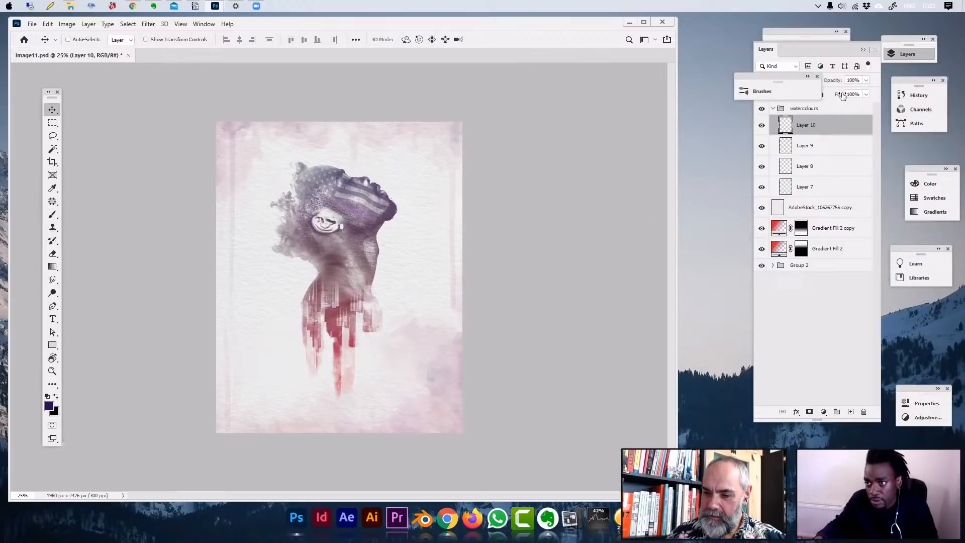
{"action": "left_click", "coordinate": [828, 81]}
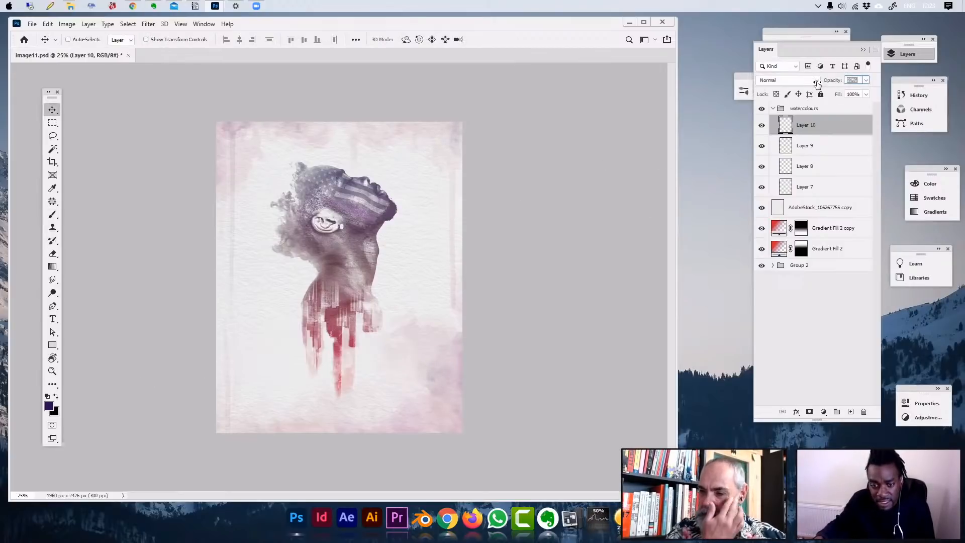
- Hide and show Layer 9 to check how its splatters affect the composition
{"action": "left_click", "coordinate": [829, 145]}
{"action": "left_click", "coordinate": [762, 146]}
{"action": "left_click", "coordinate": [762, 146]}
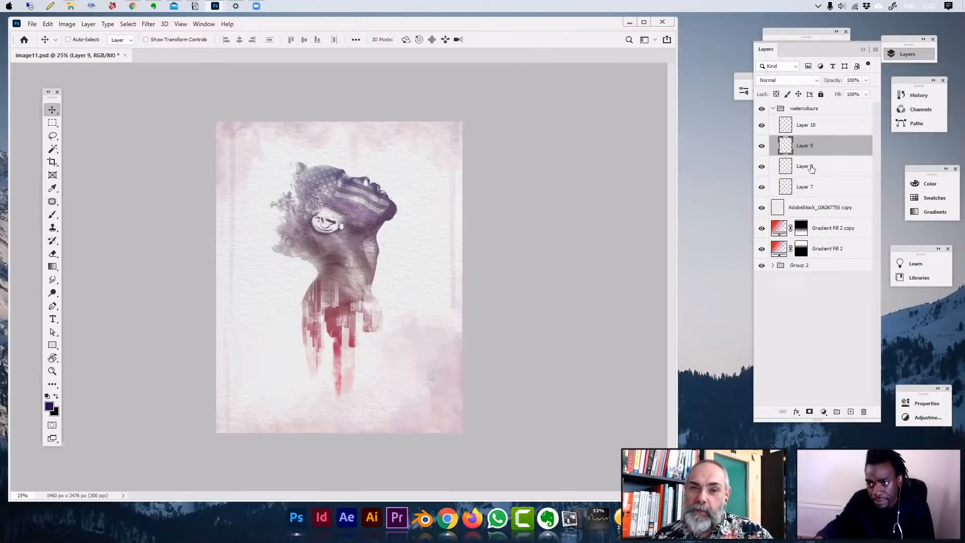
- Compare the image with Layer 8 hidden and shown, reduce that layer's opacity to 84%, and save the document
{"action": "left_click", "coordinate": [809, 166]}
{"action": "left_click", "coordinate": [762, 167]}
{"action": "left_click", "coordinate": [762, 167]}
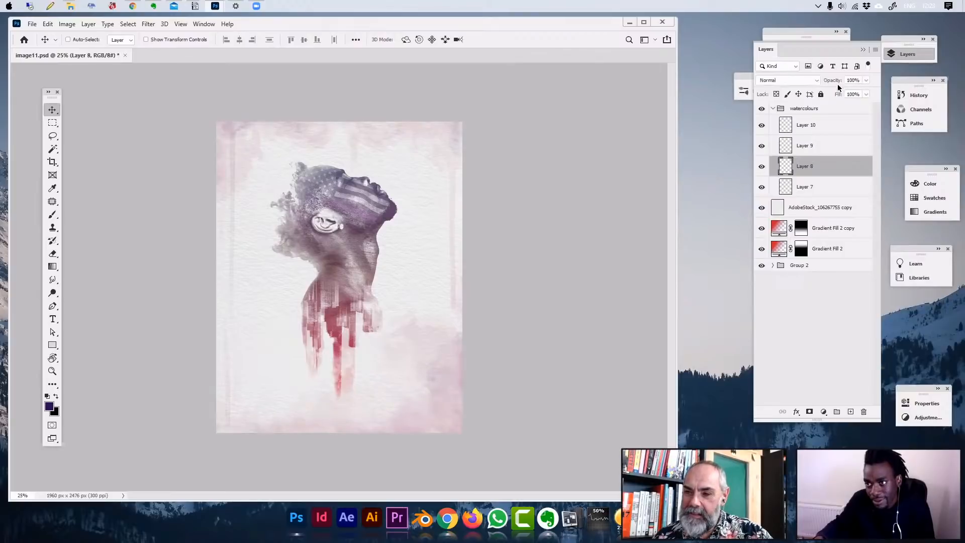
{"action": "left_click_drag", "start_coordinate": [838, 84], "coordinate": [832, 84]}
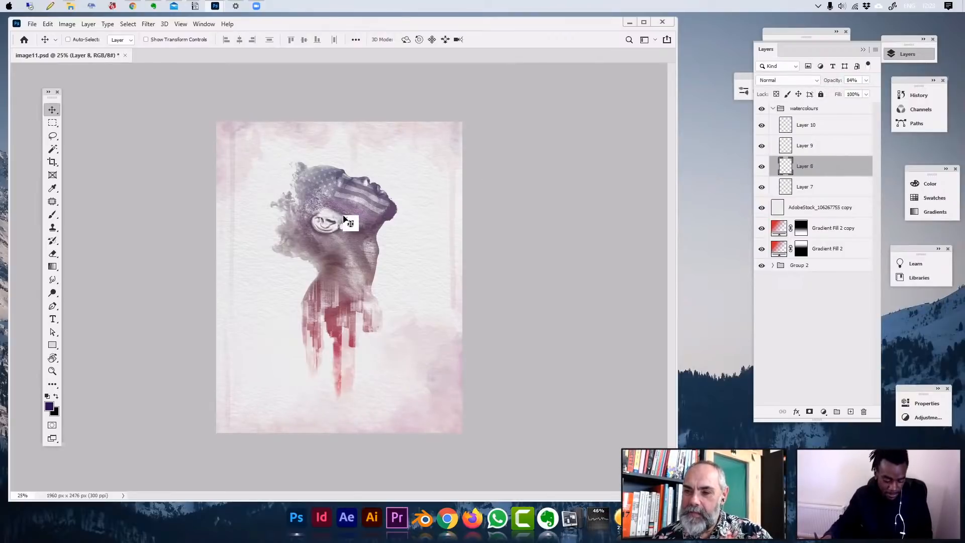
{"action": "key", "text": "ctrl+s"}
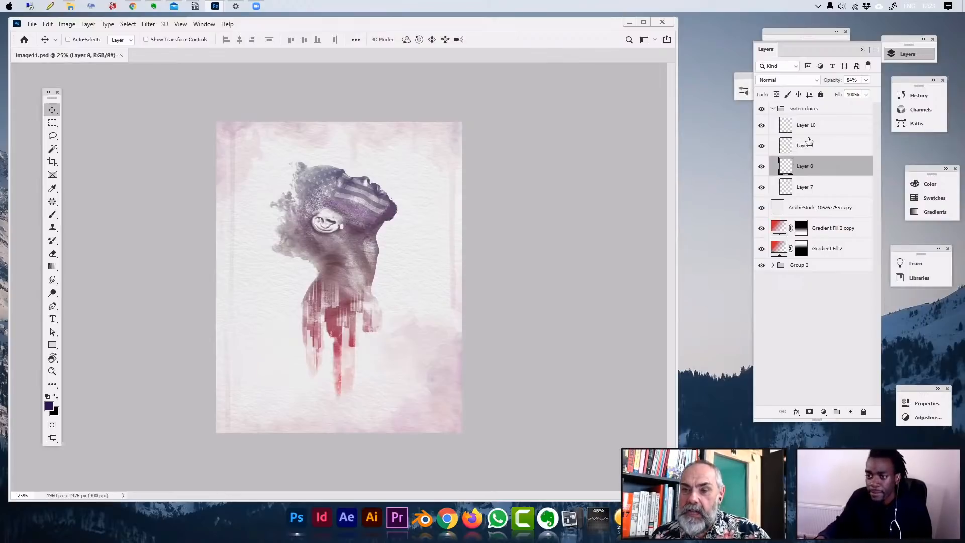
- Select Layer 10 and look through the Special Effects Brushes set for spatter brushes
{"action": "left_click", "coordinate": [824, 130]}
{"action": "left_click", "coordinate": [745, 92]}
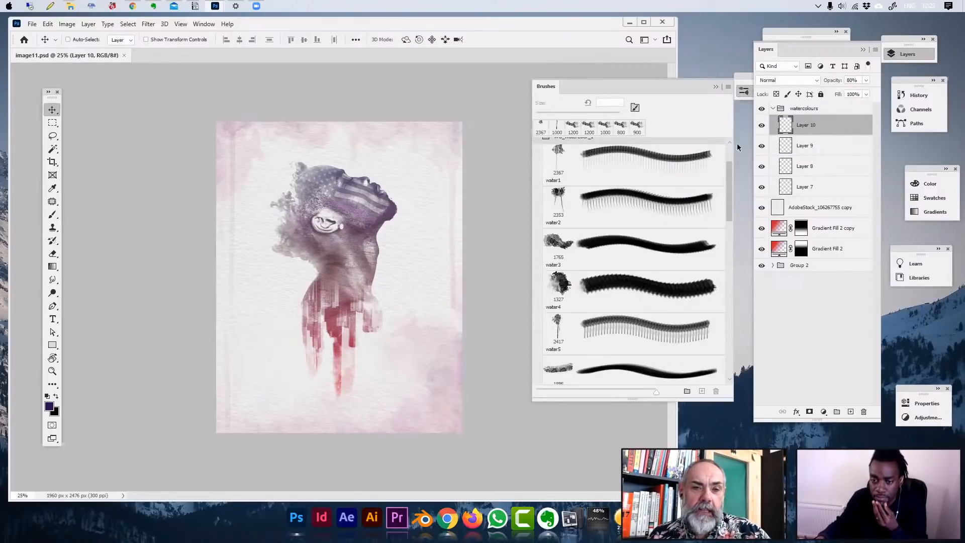
{"action": "scroll", "coordinate": [729, 199], "scroll_direction": "up", "scroll_amount": 3}
{"action": "left_click", "coordinate": [538, 202]}
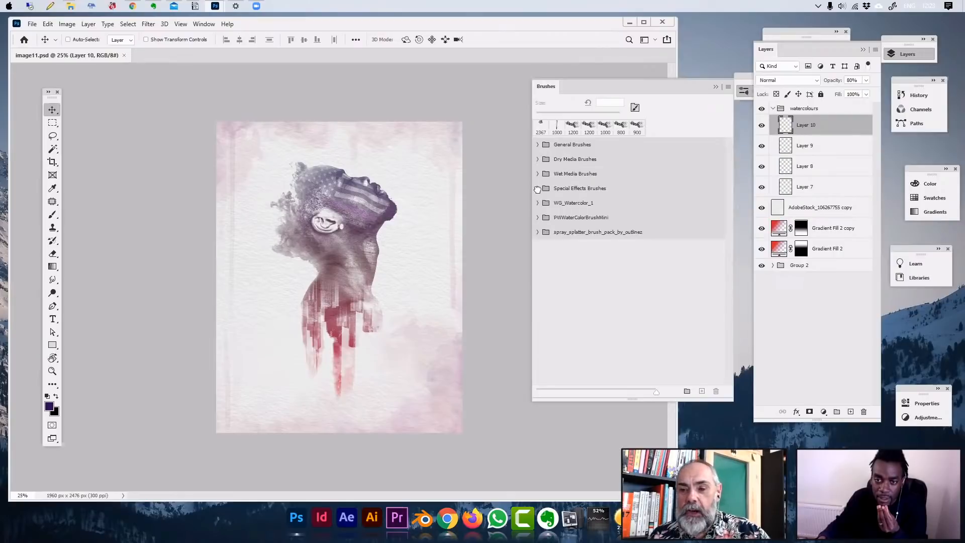
{"action": "left_click", "coordinate": [538, 189]}
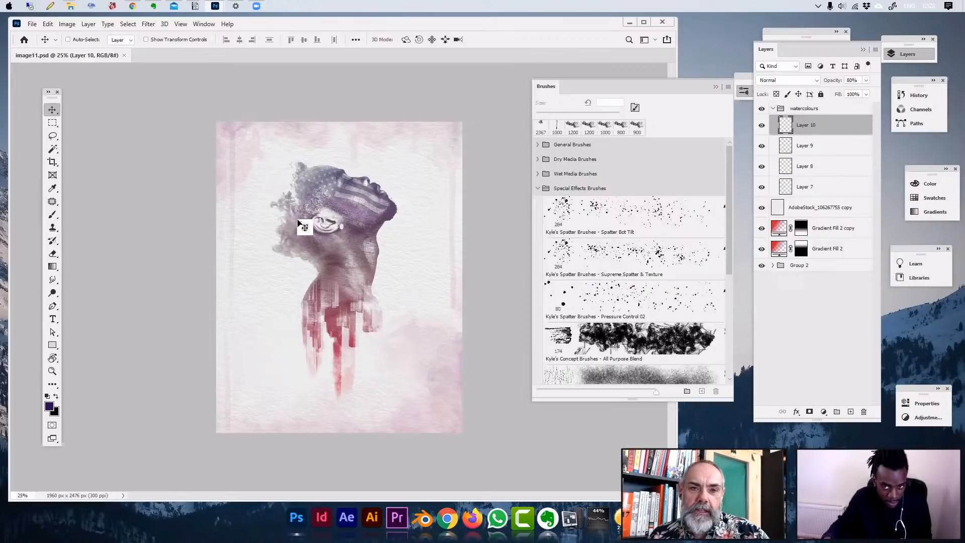
{"action": "left_click", "coordinate": [744, 91]}
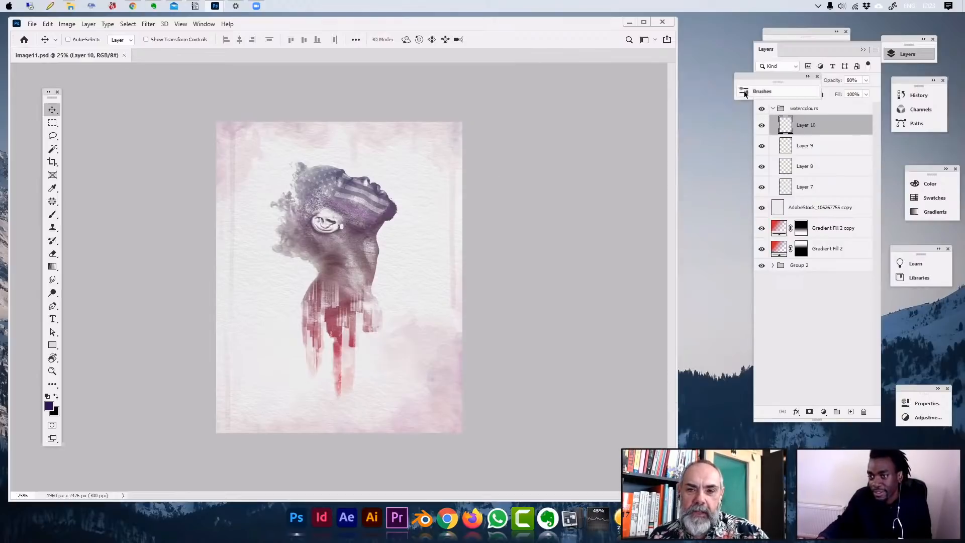
- Choose the 01_ink_splat brush from the spray_splatter_brush_pack_by_outlinez set and rotate its tip to -135°
{"action": "left_click", "coordinate": [746, 91]}
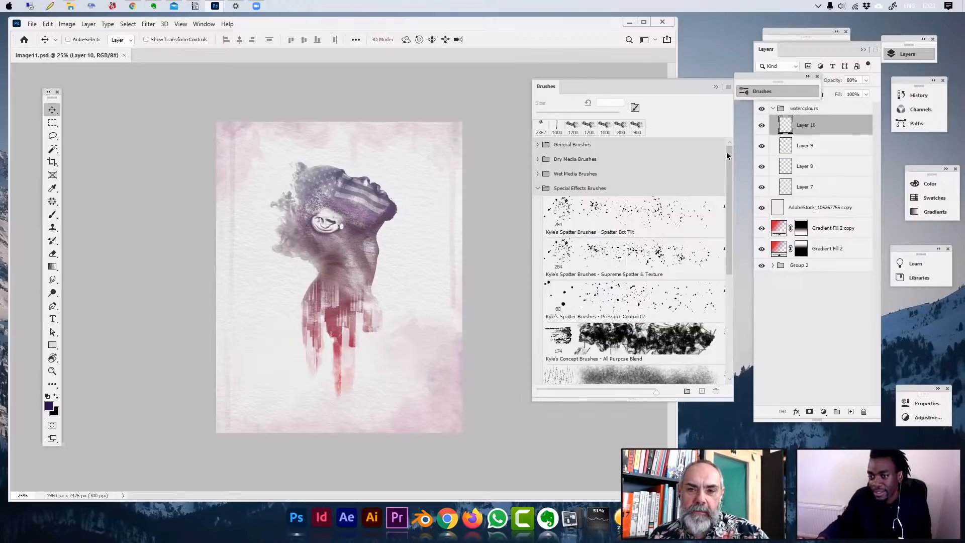
{"action": "left_click", "coordinate": [538, 188]}
{"action": "left_click", "coordinate": [538, 217]}
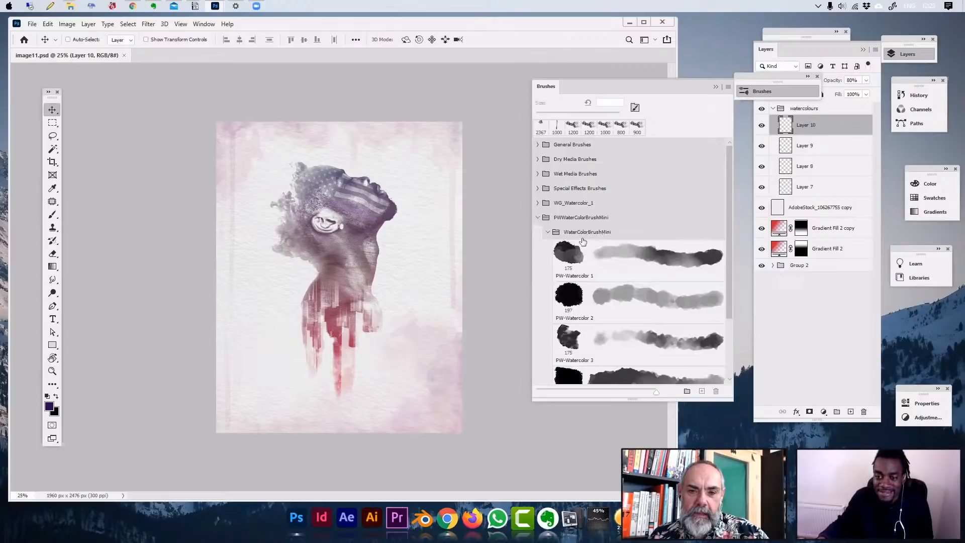
{"action": "left_click", "coordinate": [538, 217]}
{"action": "left_click", "coordinate": [538, 232]}
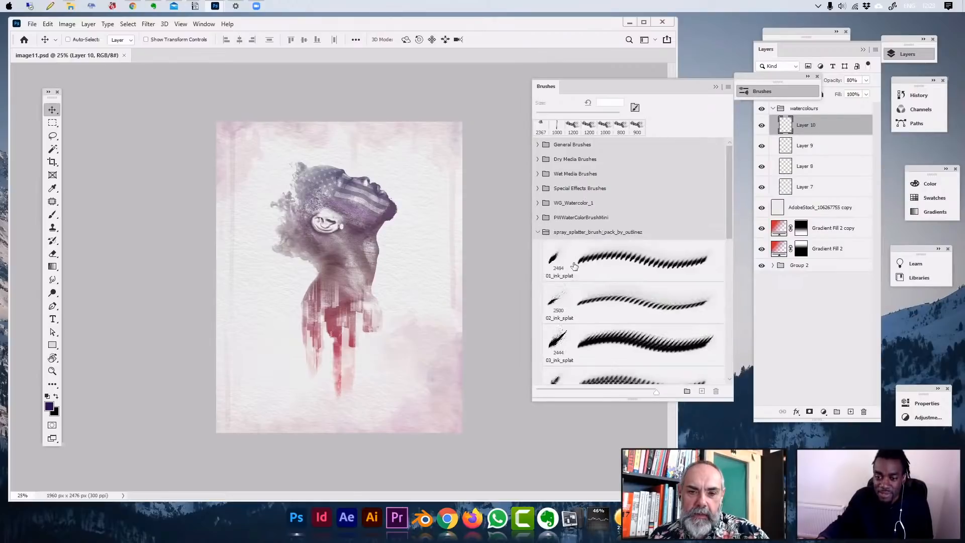
{"action": "left_click", "coordinate": [562, 306]}
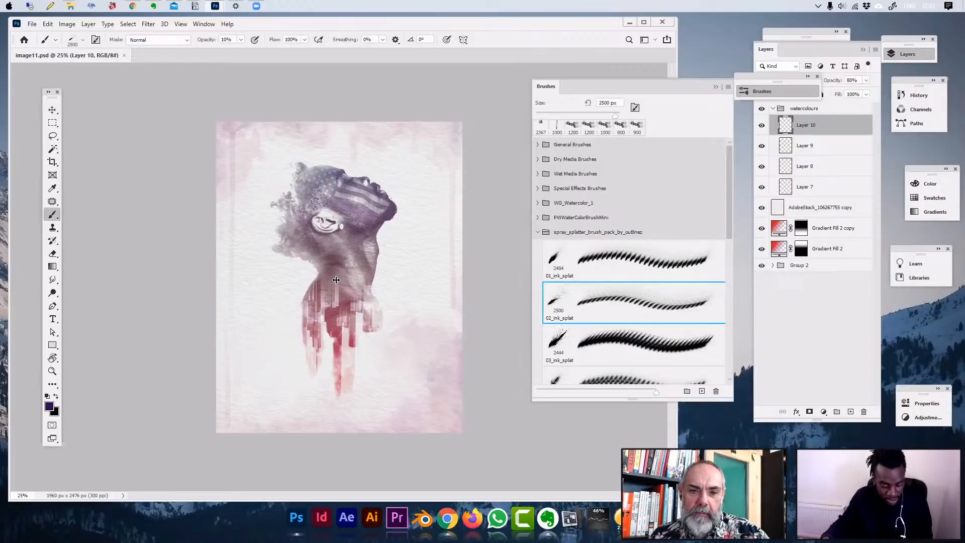
{"action": "key", "text": "r"}
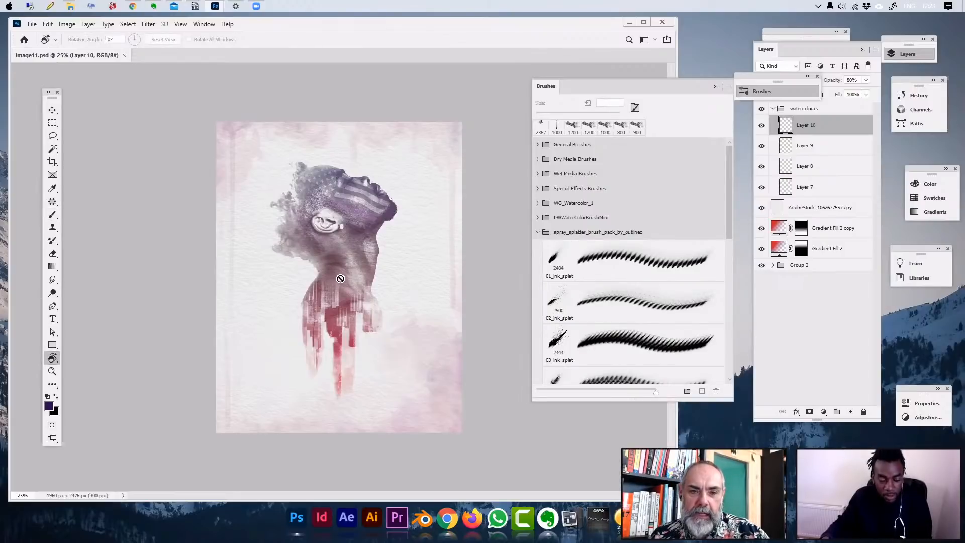
{"action": "left_click", "coordinate": [552, 259]}
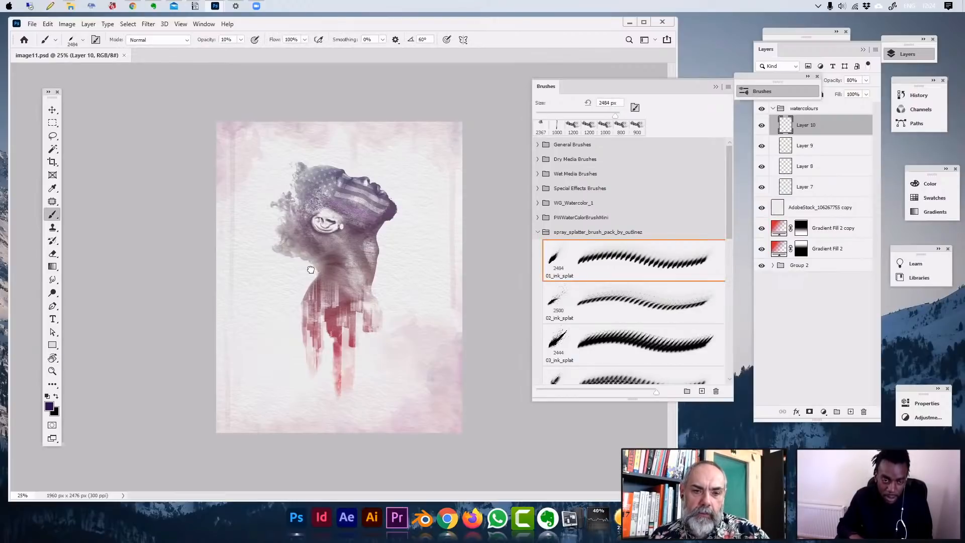
{"action": "key", "text": "shift+Left"}
{"action": "key", "text": "shift+Left"}
{"action": "key", "text": "shift+Left"}
{"action": "key", "text": "shift+Left"}
{"action": "key", "text": "shift+Left"}
{"action": "key", "text": "shift+Left"}
{"action": "key", "text": "shift+Left"}
{"action": "key", "text": "shift+Left"}
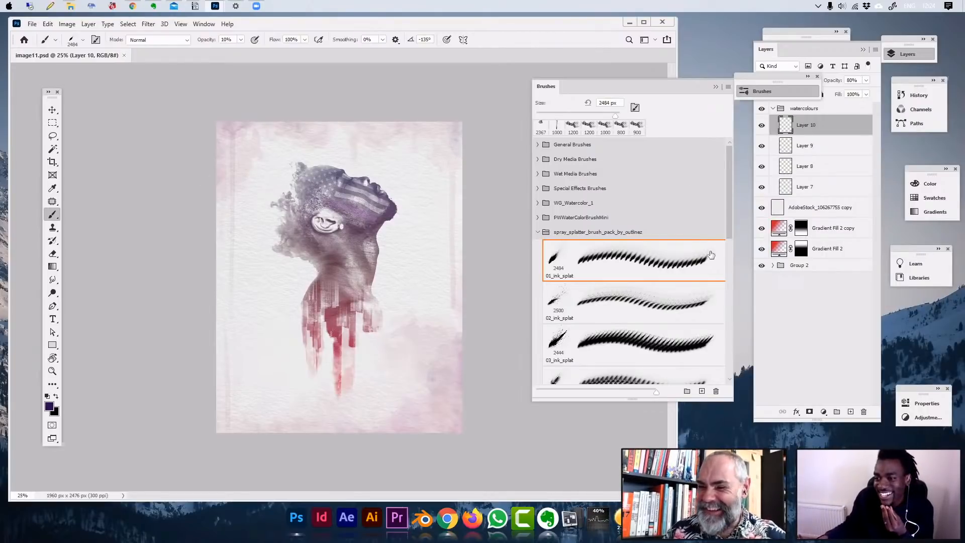
- Set the foreground color to the dark plum #510a36
{"action": "left_click", "coordinate": [49, 407]}
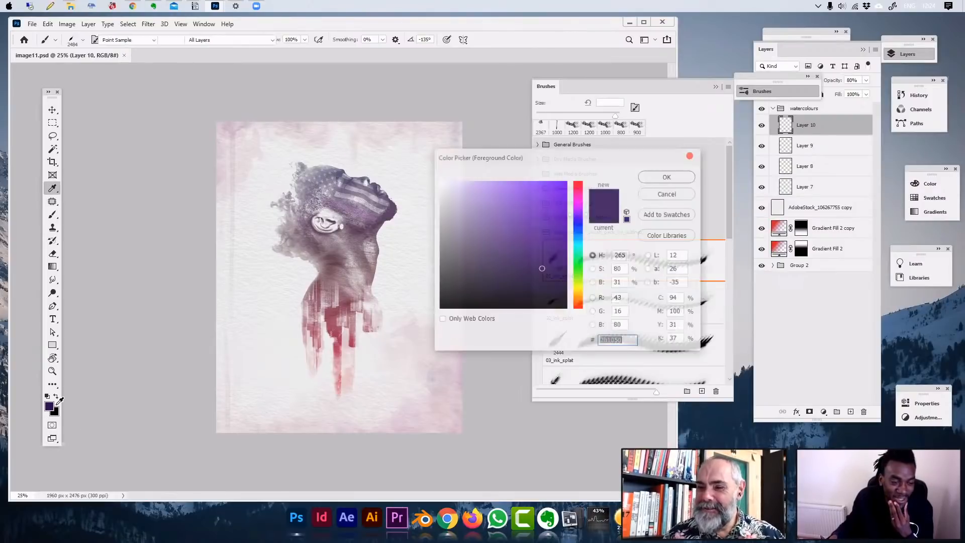
{"action": "left_click", "coordinate": [521, 274]}
{"action": "left_click_drag", "start_coordinate": [520, 275], "coordinate": [504, 271]}
{"action": "left_click_drag", "start_coordinate": [579, 222], "coordinate": [575, 192]}
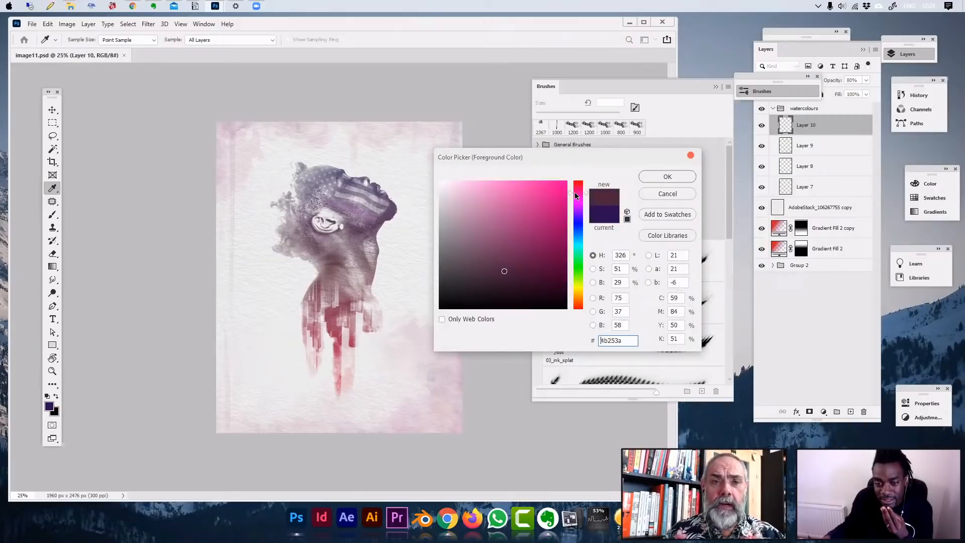
{"action": "left_click_drag", "start_coordinate": [528, 268], "coordinate": [551, 268]}
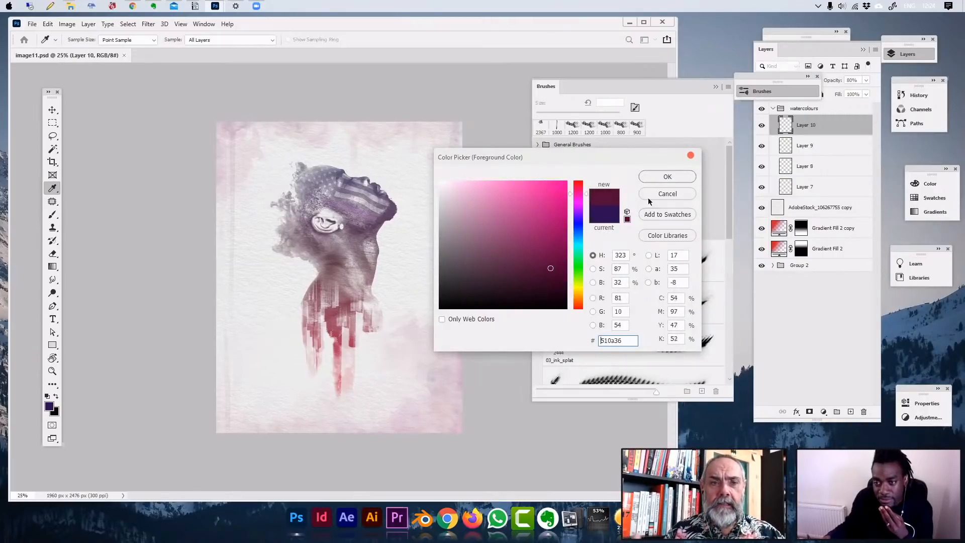
{"action": "left_click", "coordinate": [668, 179]}
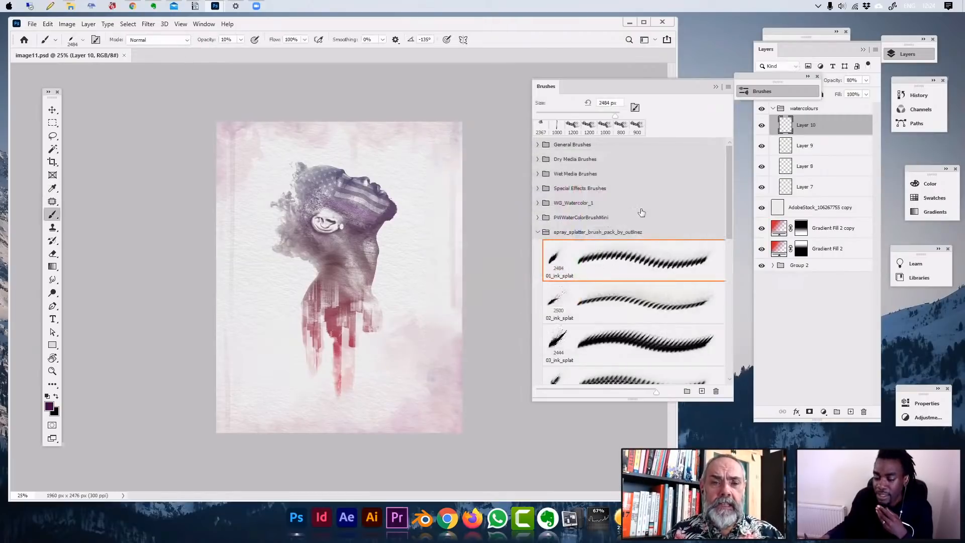
- Stamp faint plum ink splats on Layer 10 at the canvas's upper right edge and, with the tip rotated to 30°, its lower left corner
{"action": "left_click", "coordinate": [468, 145]}
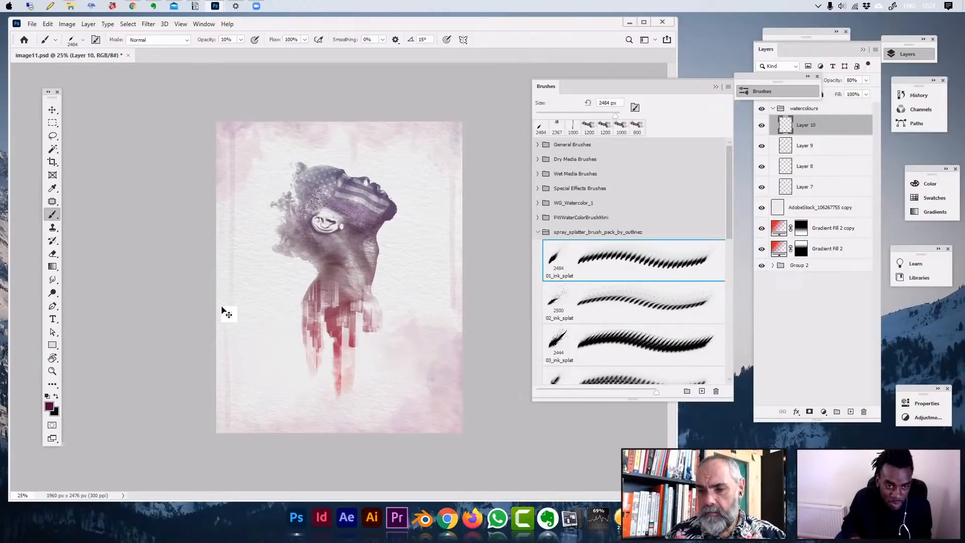
{"action": "key", "text": "shift+Left"}
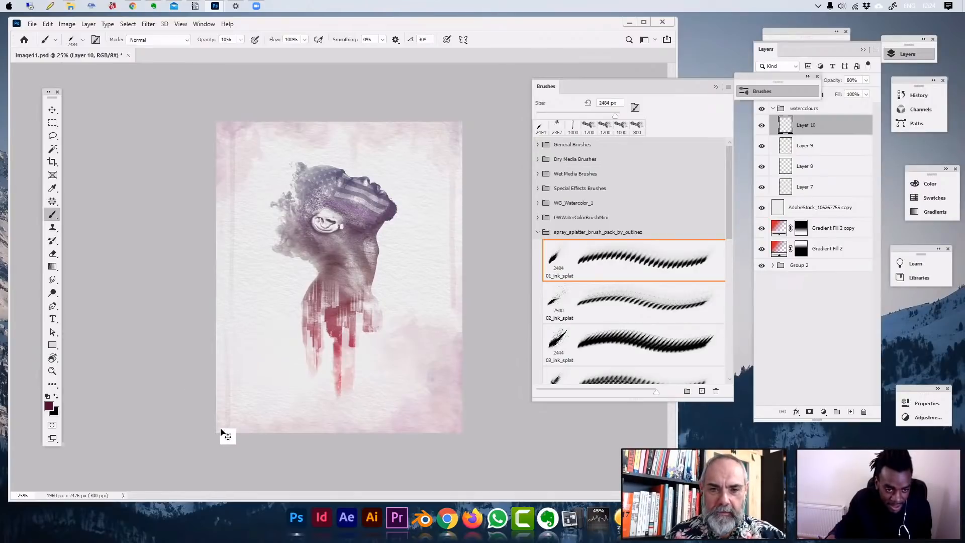
{"action": "left_click", "coordinate": [221, 430]}
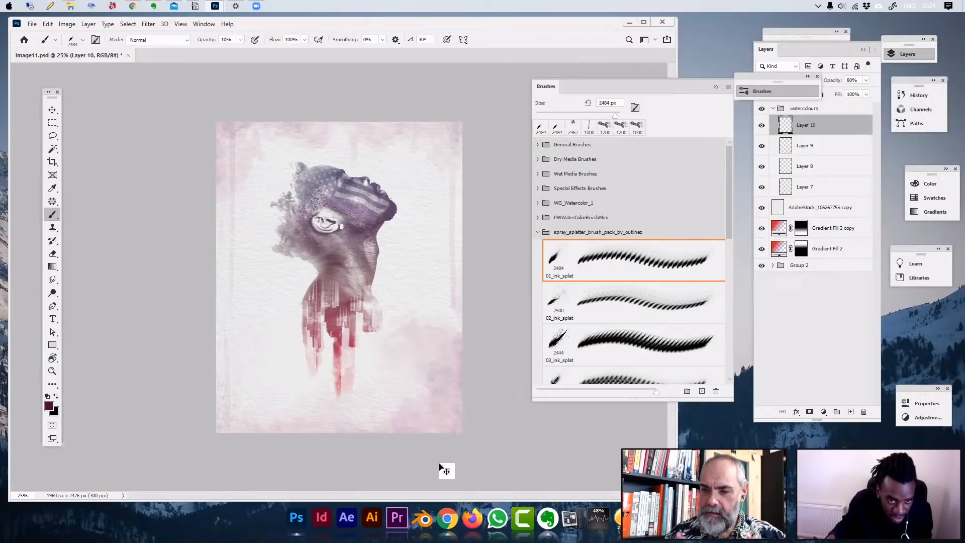
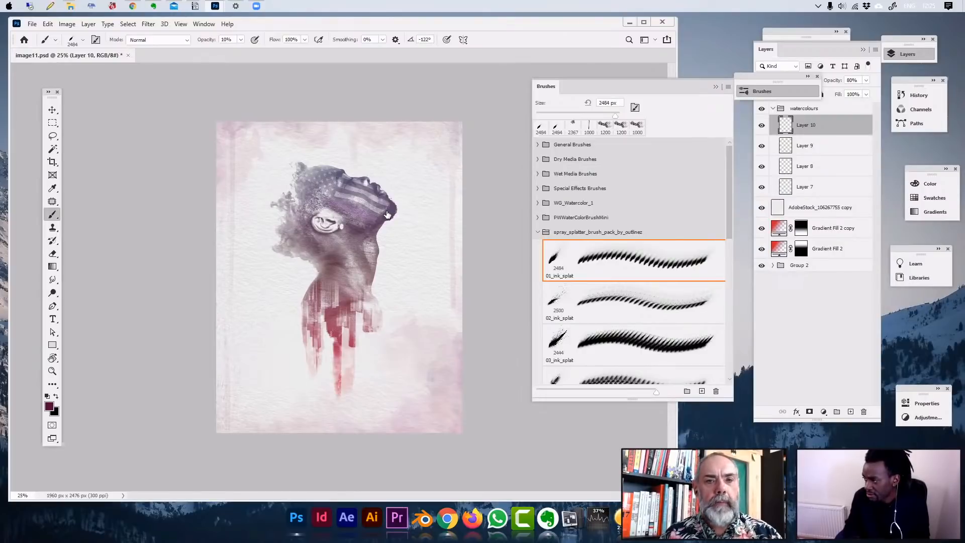
- Try several tip rotations for the 01_ink_splat brush
{"action": "key", "text": "shift+Left"}
{"action": "key", "text": "shift+Left"}
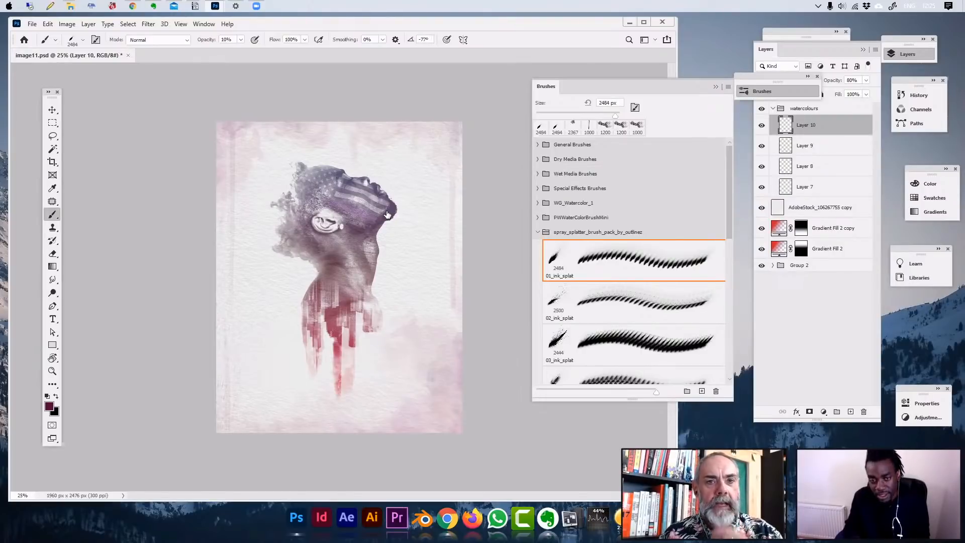
{"action": "key", "text": "Left"}
{"action": "key", "text": "Left"}
{"action": "key", "text": "Left"}
{"action": "key", "text": "Left"}
{"action": "key", "text": "Left"}
{"action": "key", "text": "Left"}
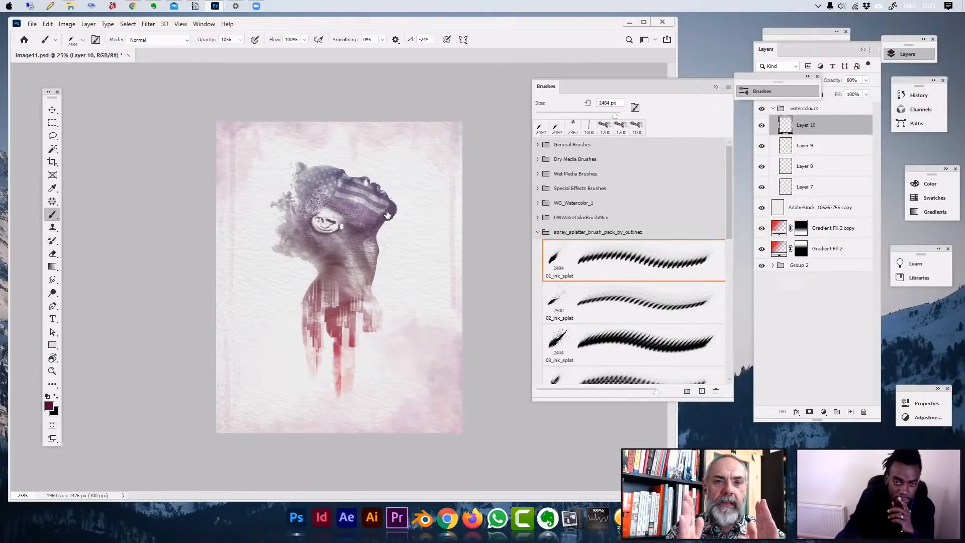
{"action": "key", "text": "shift+Left"}
{"action": "key", "text": "shift+Left"}
{"action": "key", "text": "shift+Left"}
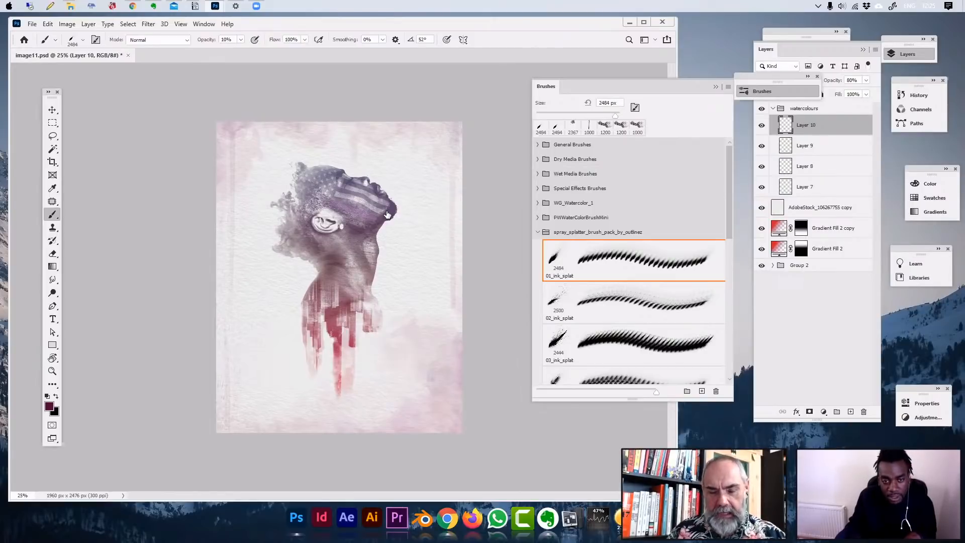
{"action": "key", "text": "Left"}
{"action": "key", "text": "Left"}
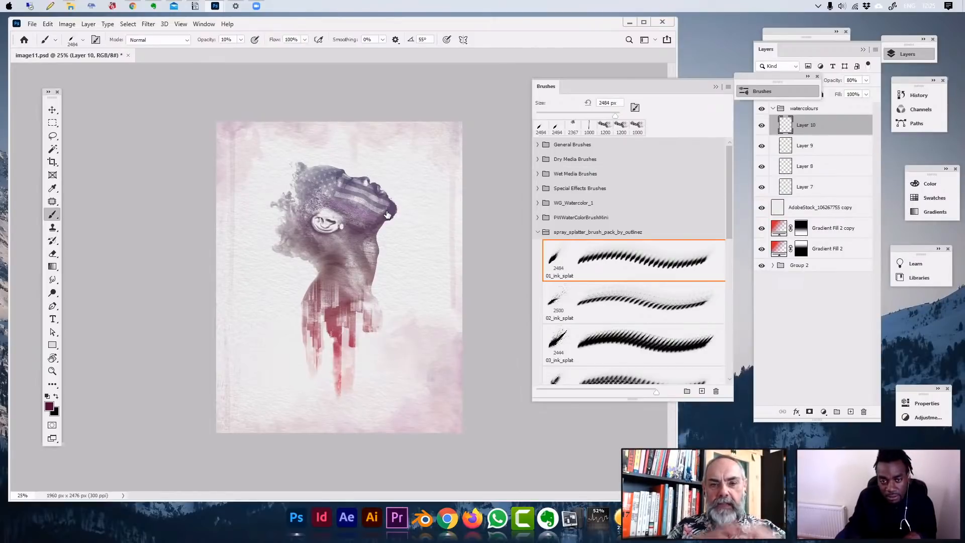
{"action": "key", "text": "shift+Left"}
{"action": "key", "text": "shift+Left"}
{"action": "key", "text": "shift+Left"}
{"action": "key", "text": "shift+Left"}
{"action": "key", "text": "Left"}
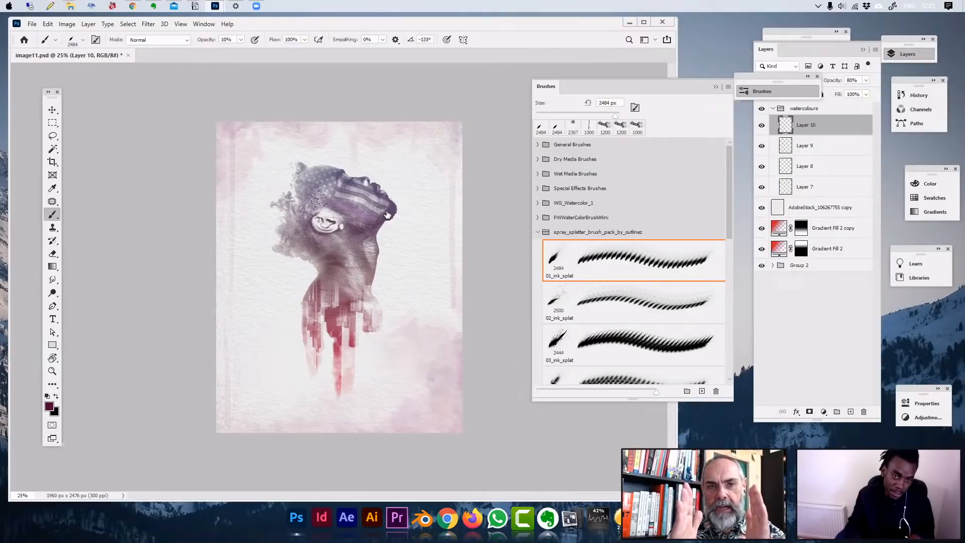
{"action": "key", "text": "shift+Left"}
{"action": "key", "text": "shift+Left"}
{"action": "key", "text": "shift+Left"}
{"action": "key", "text": "shift+Left"}
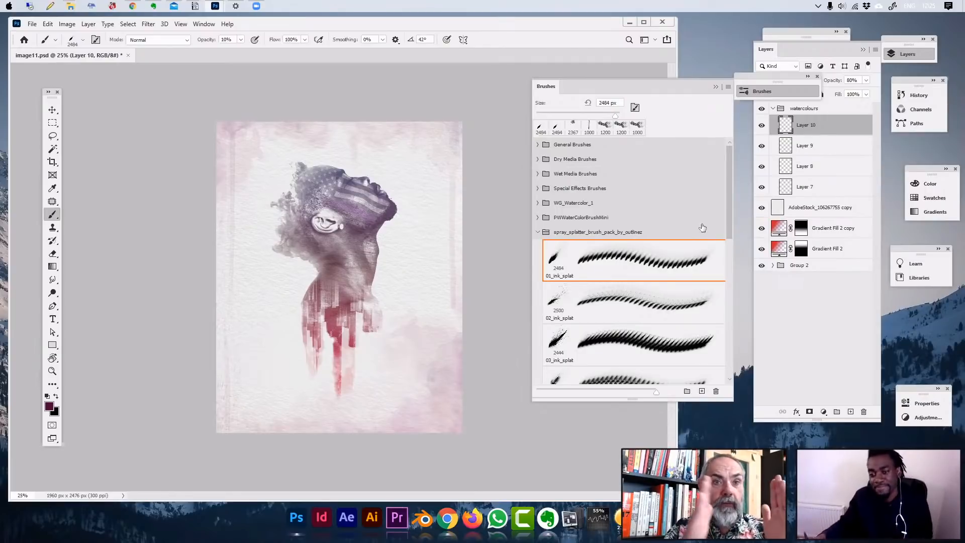
- Choose the 07_ink_splat brush from the splatter pack and add a new layer above Layer 10
{"action": "left_click", "coordinate": [555, 304]}
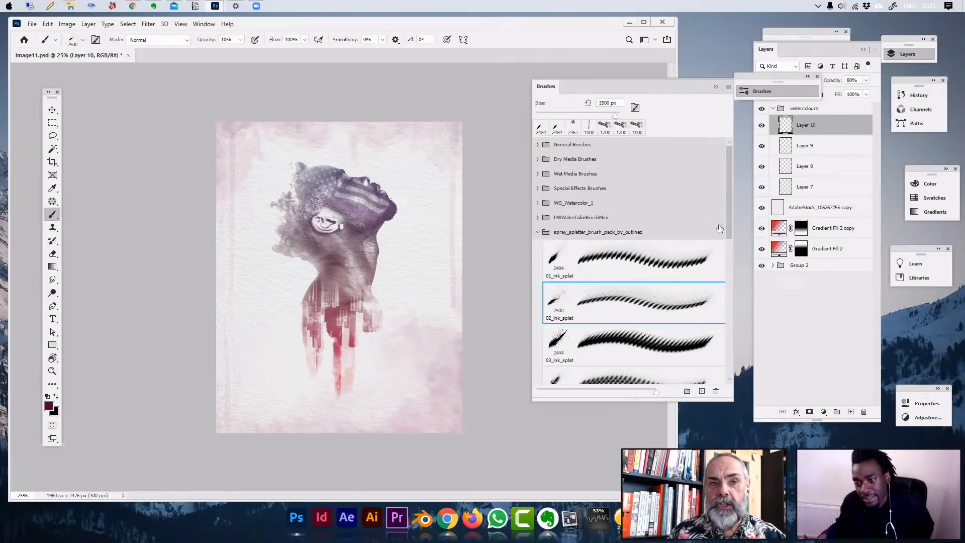
{"action": "left_click_drag", "start_coordinate": [730, 235], "coordinate": [740, 336]}
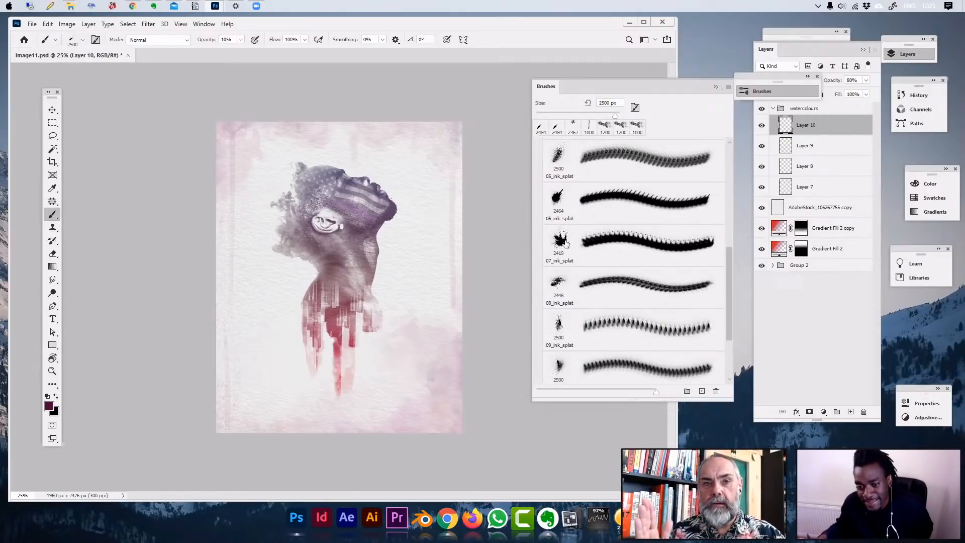
{"action": "left_click", "coordinate": [551, 246]}
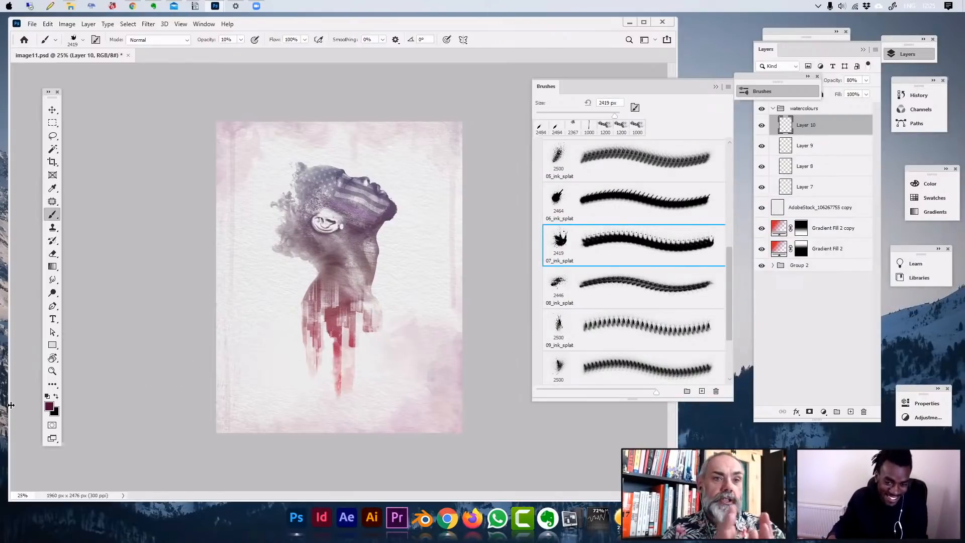
{"action": "left_click", "coordinate": [850, 411]}
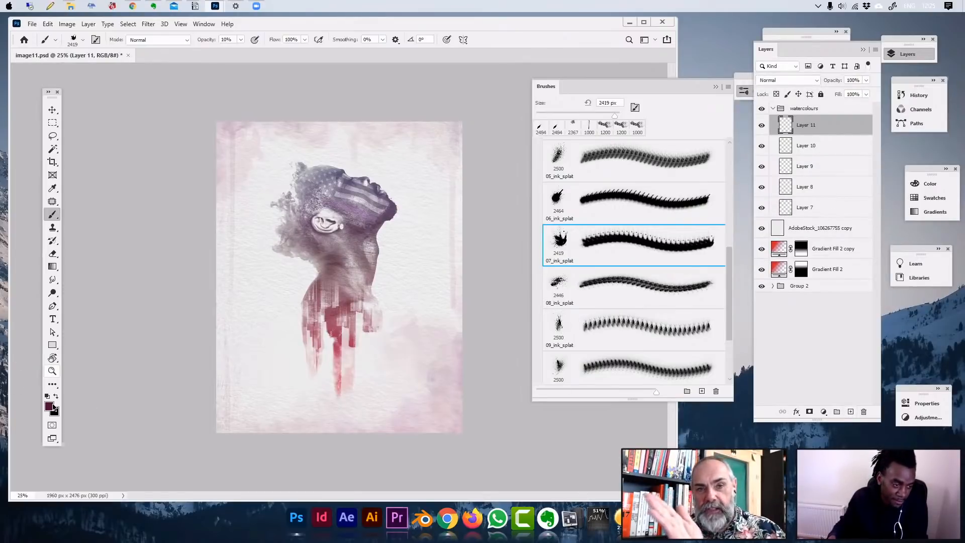
- Set the foreground color to a dark blue-violet
{"action": "left_click", "coordinate": [51, 406]}
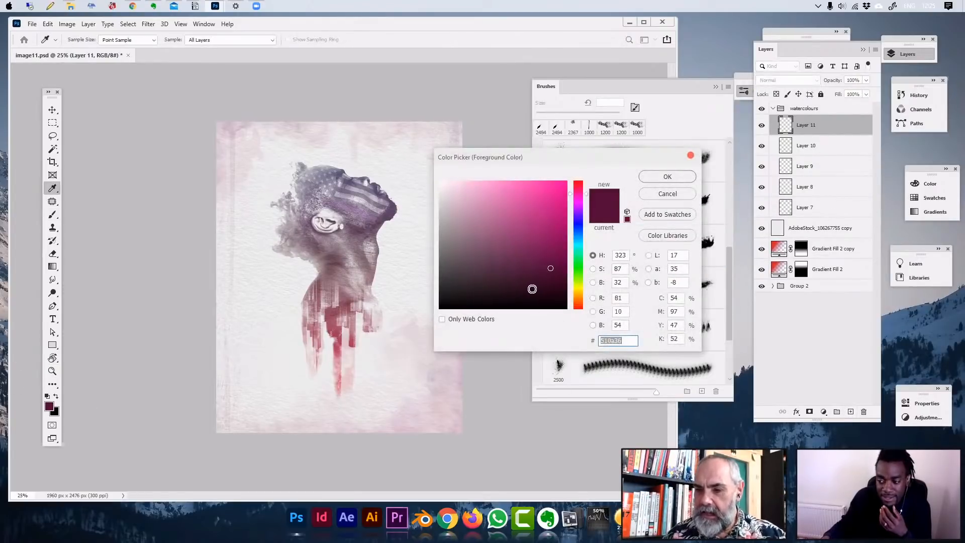
{"action": "left_click_drag", "start_coordinate": [550, 283], "coordinate": [467, 280]}
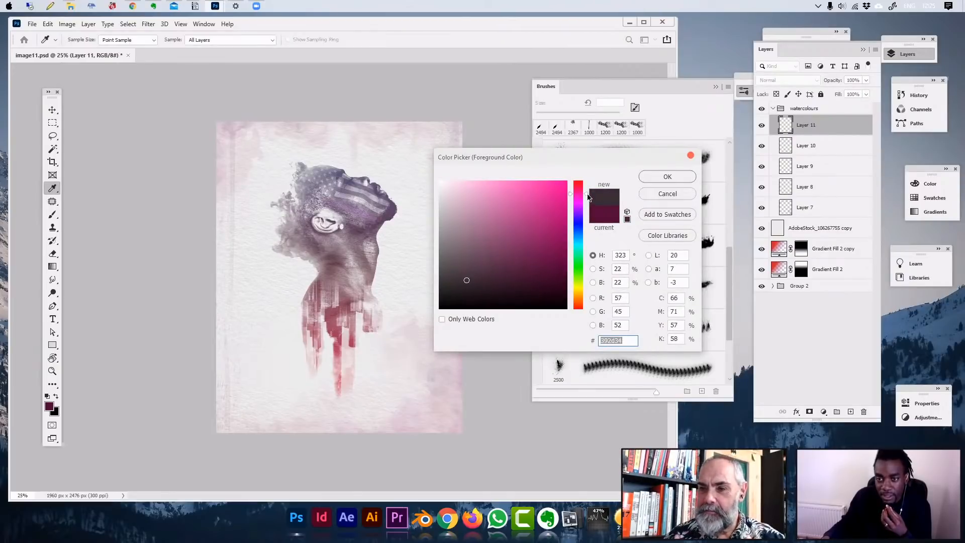
{"action": "left_click_drag", "start_coordinate": [589, 197], "coordinate": [586, 218]}
{"action": "left_click", "coordinate": [502, 272]}
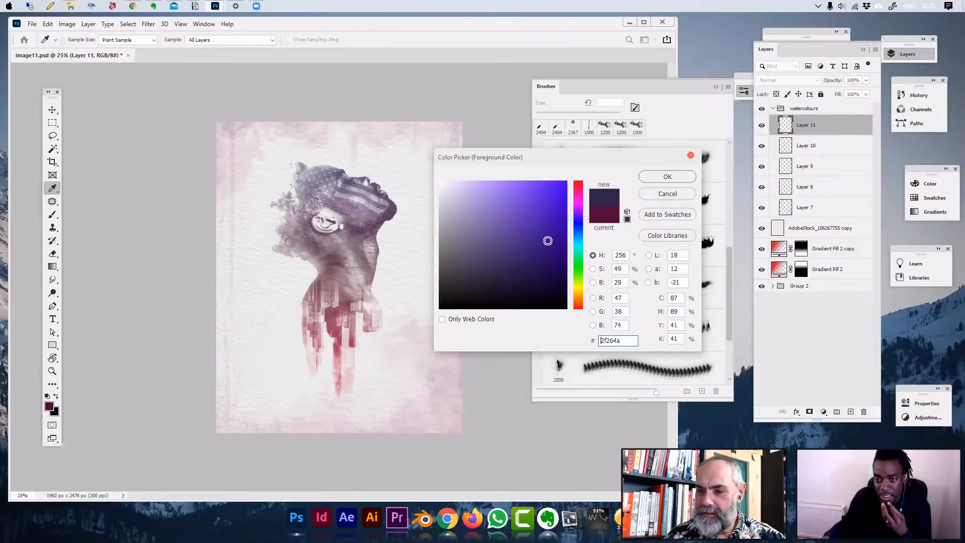
{"action": "left_click", "coordinate": [666, 178]}
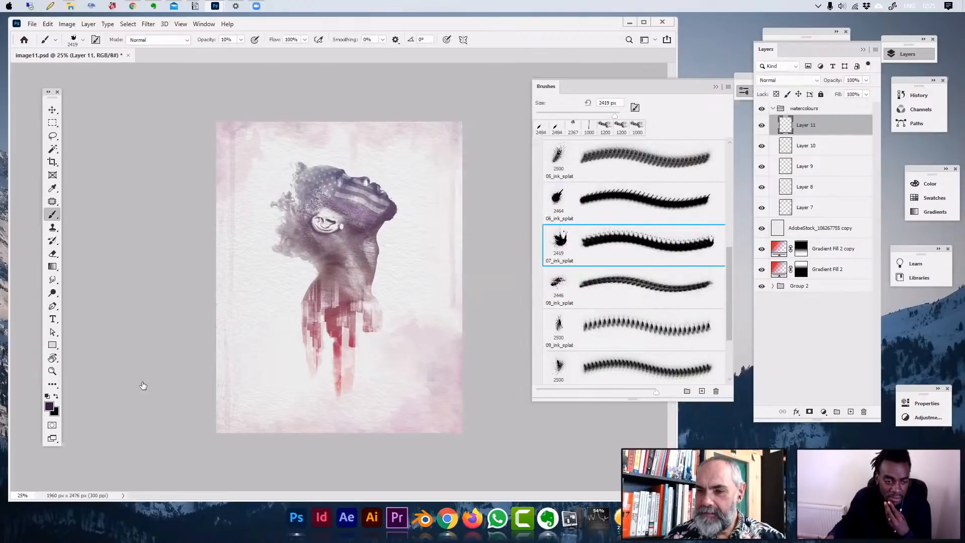
- Stamp ink splats on Layer 11 at the canvas's lower left edge and set the layer's opacity to 15%
{"action": "left_click", "coordinate": [164, 404]}
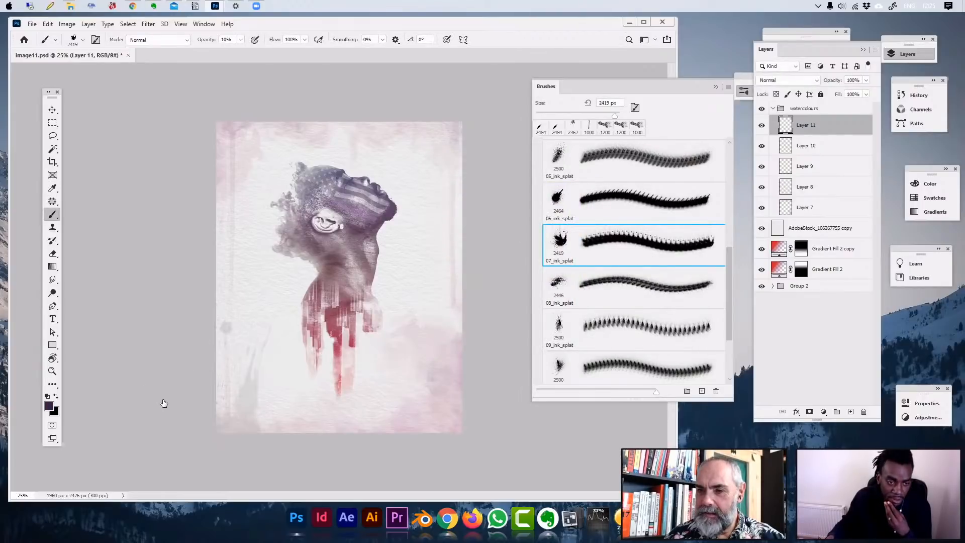
{"action": "left_click", "coordinate": [162, 402]}
{"action": "mouse_move", "coordinate": [828, 85]}
{"action": "left_mouse_down"}
{"action": "mouse_move", "coordinate": [801, 83]}
{"action": "mouse_move", "coordinate": [832, 83]}
{"action": "left_mouse_up"}
- Rotate Layer 11's splat about 180° and move it to the canvas's upper right corner
{"action": "key", "text": "v"}
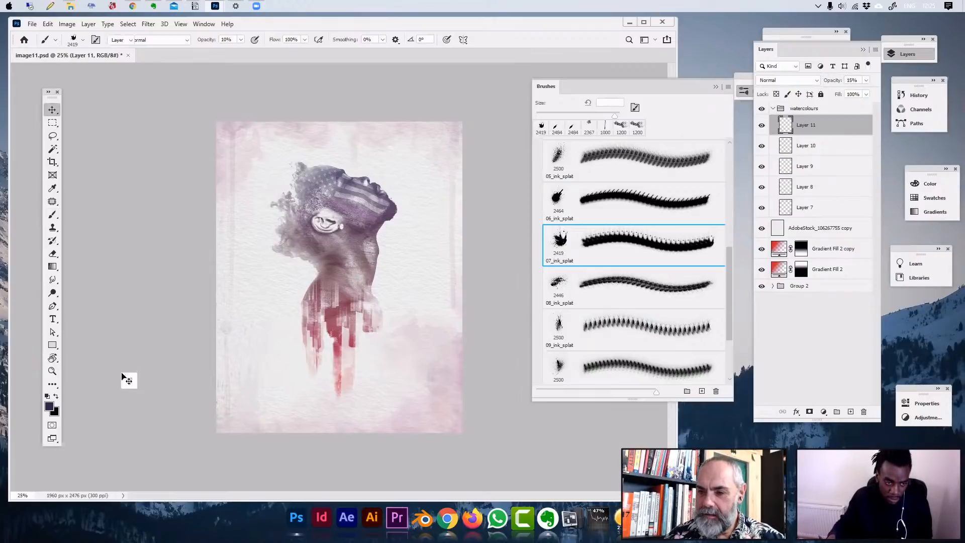
{"action": "left_click_drag", "start_coordinate": [267, 399], "coordinate": [483, 334]}
{"action": "key", "text": "ctrl+t"}
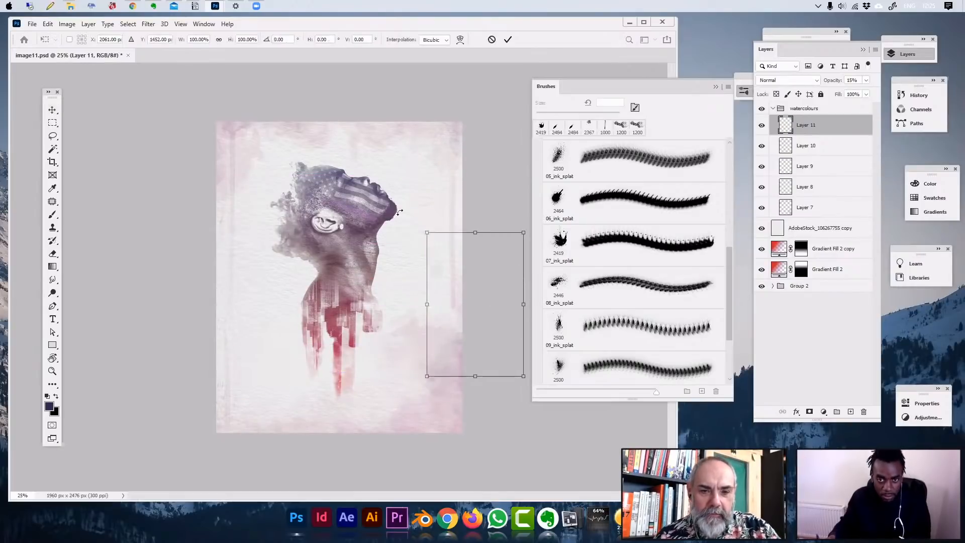
{"action": "left_click_drag", "start_coordinate": [427, 221], "coordinate": [491, 416]}
{"action": "left_click_drag", "start_coordinate": [519, 308], "coordinate": [433, 175]}
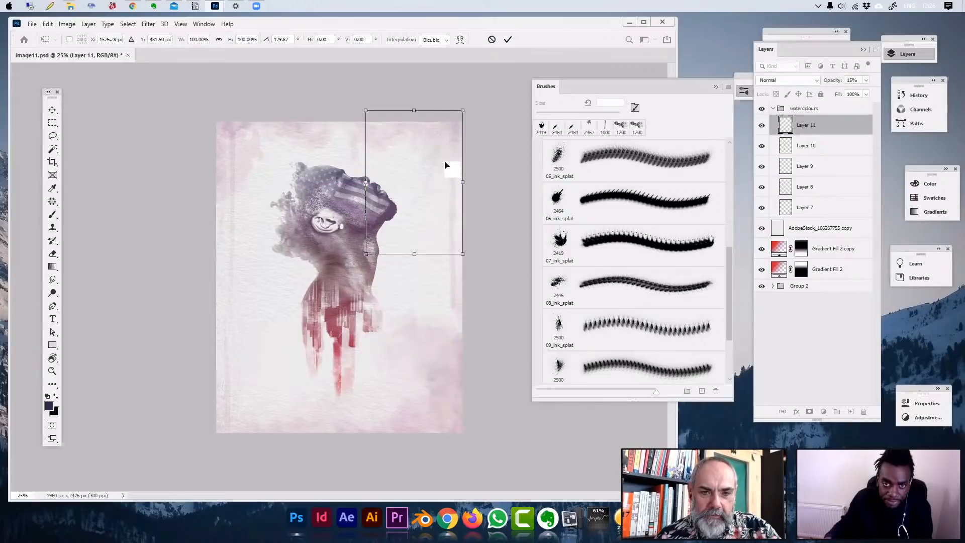
{"action": "key", "text": "Return"}
- Select Layer 7 and set the foreground color to the crimson #b82654, starting from a tone sampled in the portrait's drips
{"action": "left_click", "coordinate": [842, 214]}
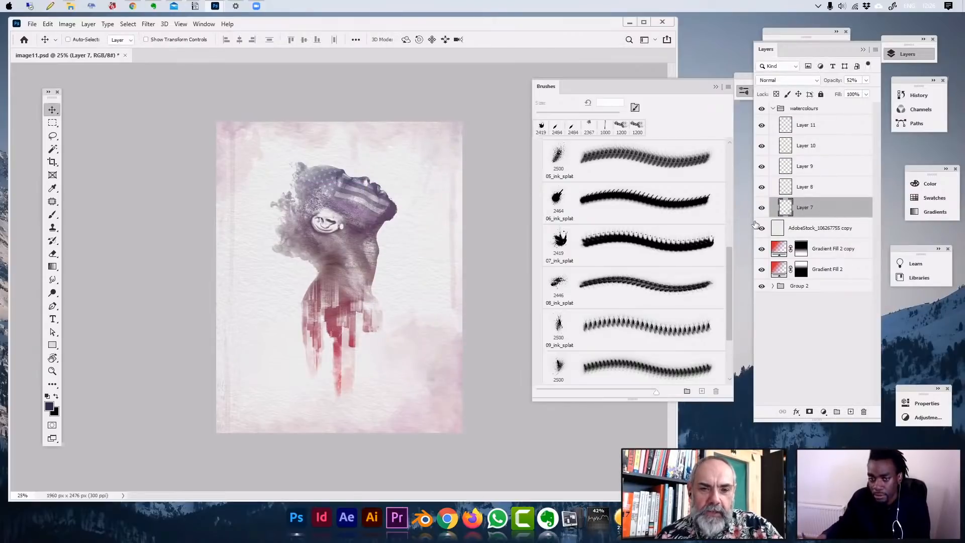
{"action": "key", "text": "b"}
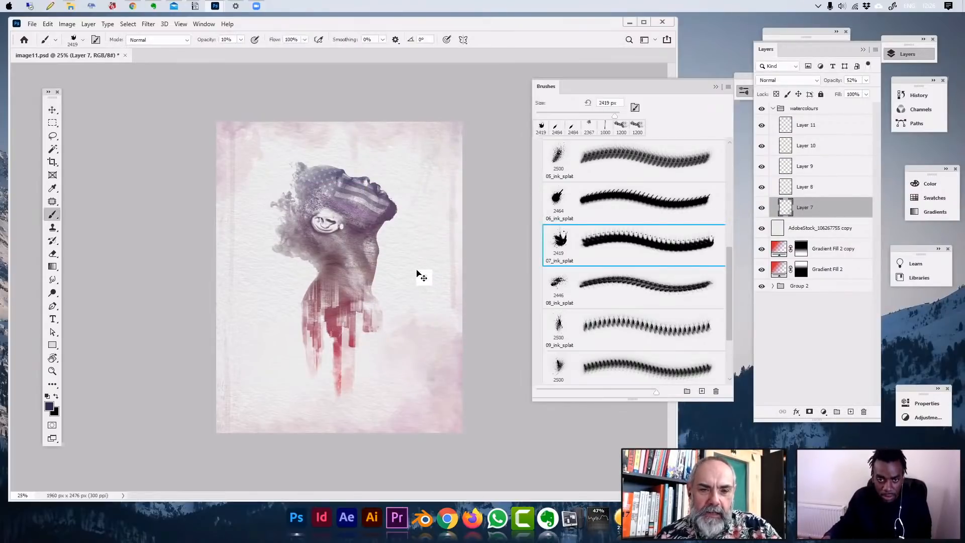
{"action": "left_click", "coordinate": [51, 407]}
{"action": "left_click", "coordinate": [336, 315]}
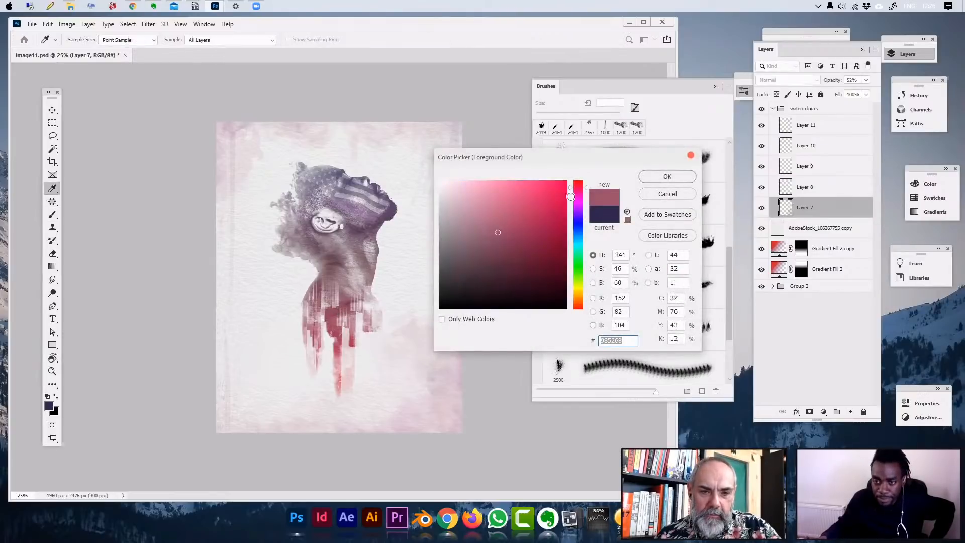
{"action": "left_click_drag", "start_coordinate": [516, 220], "coordinate": [541, 216]}
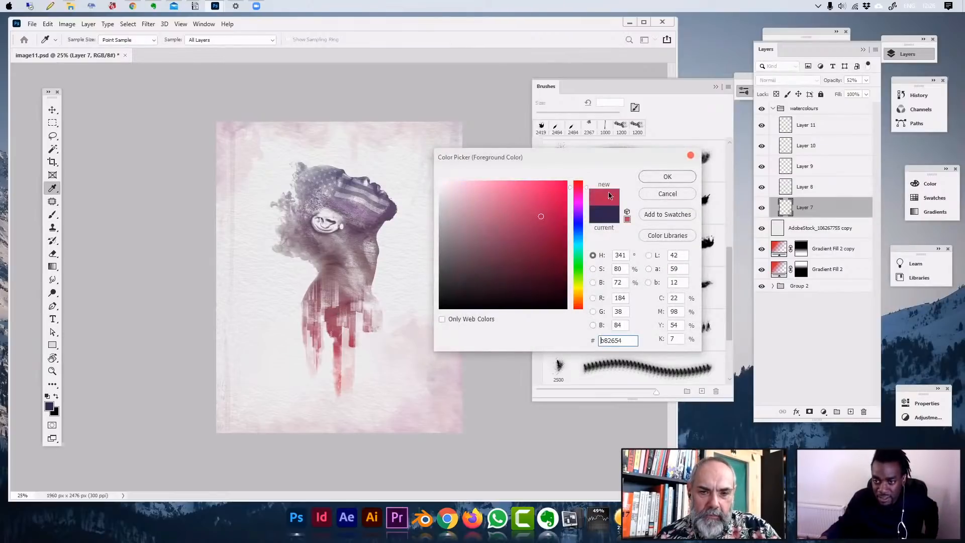
{"action": "left_click", "coordinate": [659, 176]}
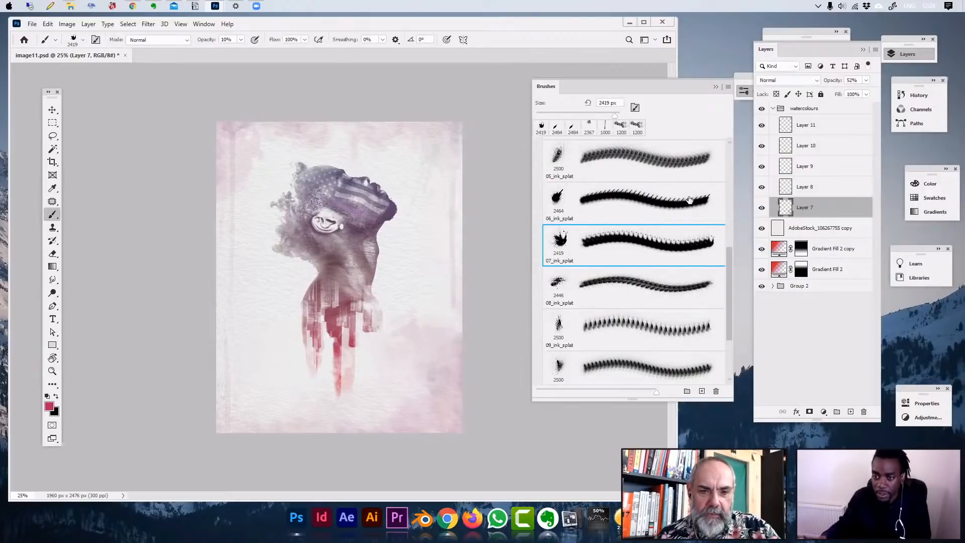
- Choose the PW-Watercolor 1 brush from the PWWaterColorBrushMini set and enlarge it to 2000 px
{"action": "left_click_drag", "start_coordinate": [728, 261], "coordinate": [728, 262]}
{"action": "scroll", "coordinate": [730, 151], "scroll_direction": "up", "scroll_amount": 5}
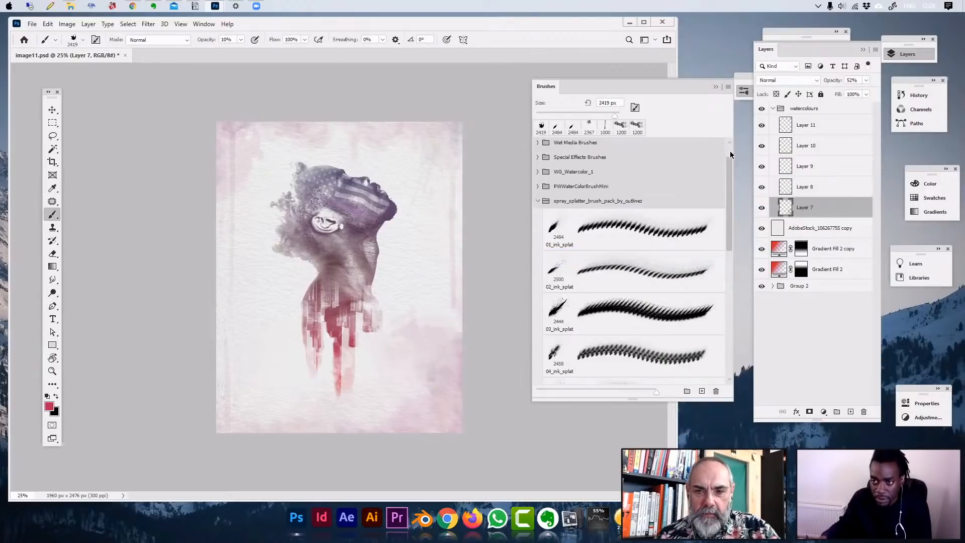
{"action": "left_click", "coordinate": [538, 203]}
{"action": "left_click", "coordinate": [538, 218]}
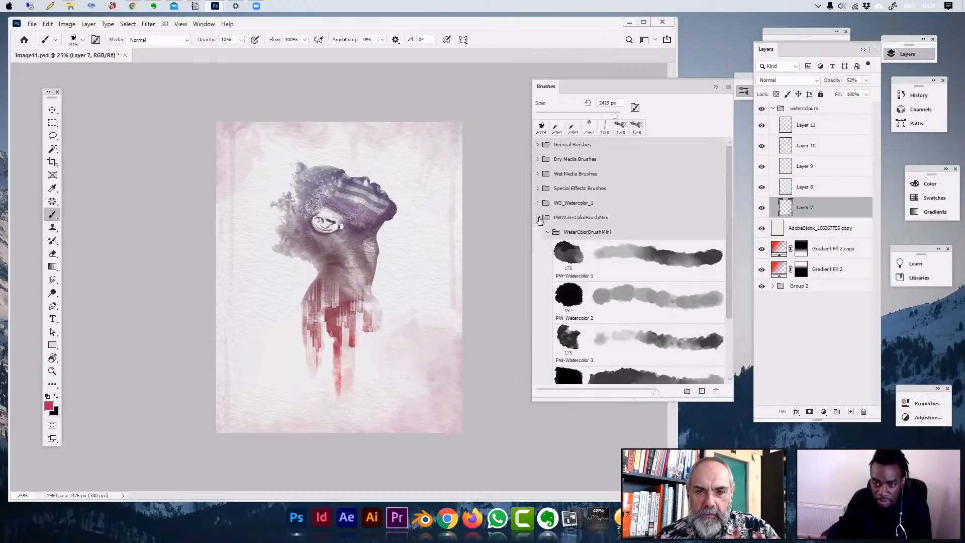
{"action": "left_click", "coordinate": [620, 270]}
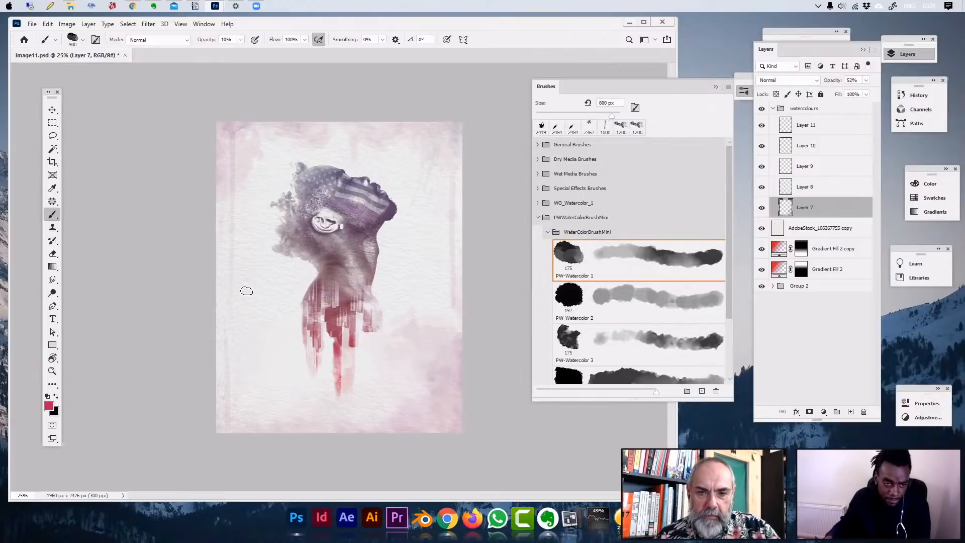
{"action": "key", "text": "bracketright"}
{"action": "key", "text": "bracketright"}
{"action": "key", "text": "bracketright"}
{"action": "key", "text": "bracketright"}
{"action": "key", "text": "bracketright"}
{"action": "key", "text": "bracketright"}
{"action": "key", "text": "bracketright"}
{"action": "key", "text": "bracketright"}
{"action": "key", "text": "bracketright"}
{"action": "key", "text": "bracketright"}
{"action": "key", "text": "bracketright"}
{"action": "key", "text": "bracketright"}
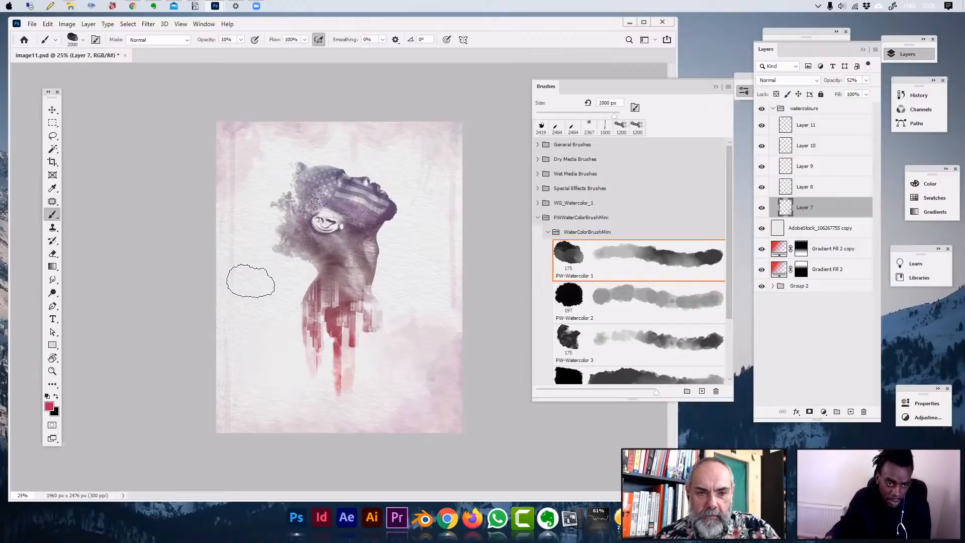
- Paint faint crimson washes on Layer 7 along the canvas's left side with brush sizes of 2000, 1700 and 2100 px
{"action": "left_click", "coordinate": [266, 316]}
{"action": "key", "text": "bracketleft"}
{"action": "key", "text": "bracketleft"}
{"action": "key", "text": "bracketleft"}
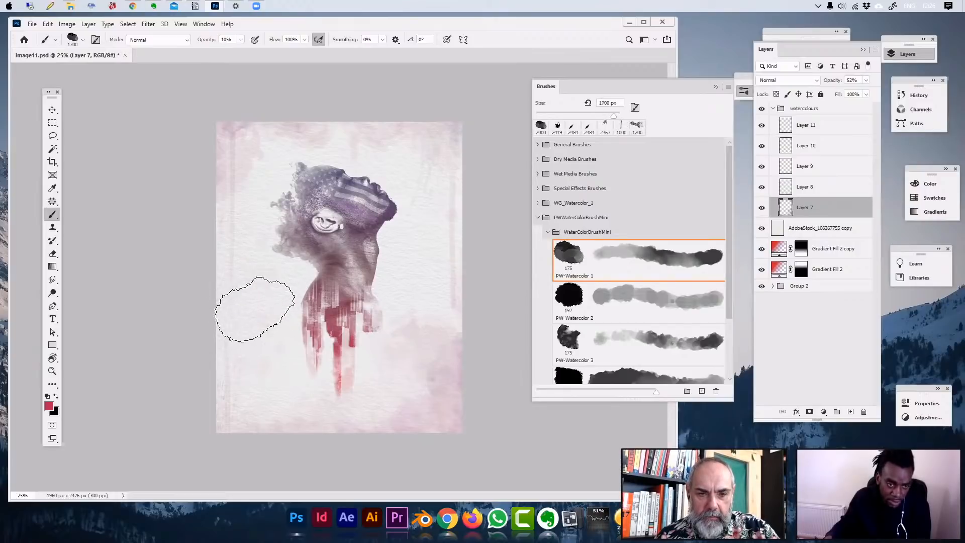
{"action": "left_click_drag", "start_coordinate": [254, 310], "coordinate": [256, 356]}
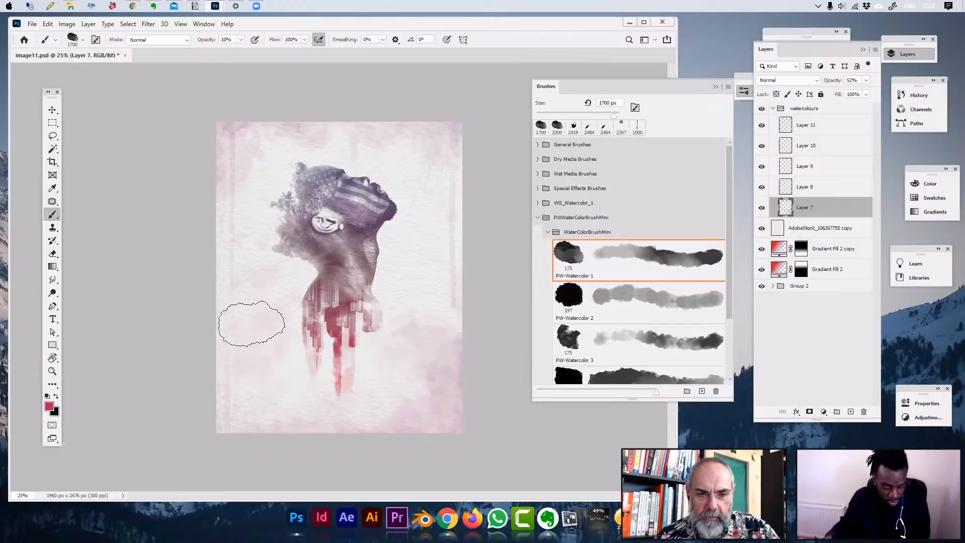
{"action": "key", "text": "bracketright"}
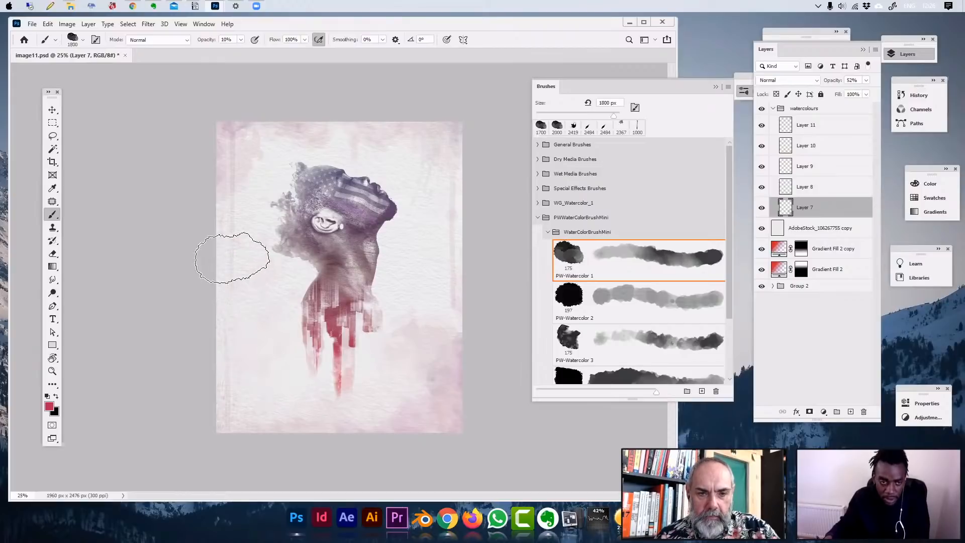
{"action": "key", "text": "bracketright"}
{"action": "key", "text": "bracketright"}
{"action": "key", "text": "bracketright"}
{"action": "left_click", "coordinate": [220, 233]}
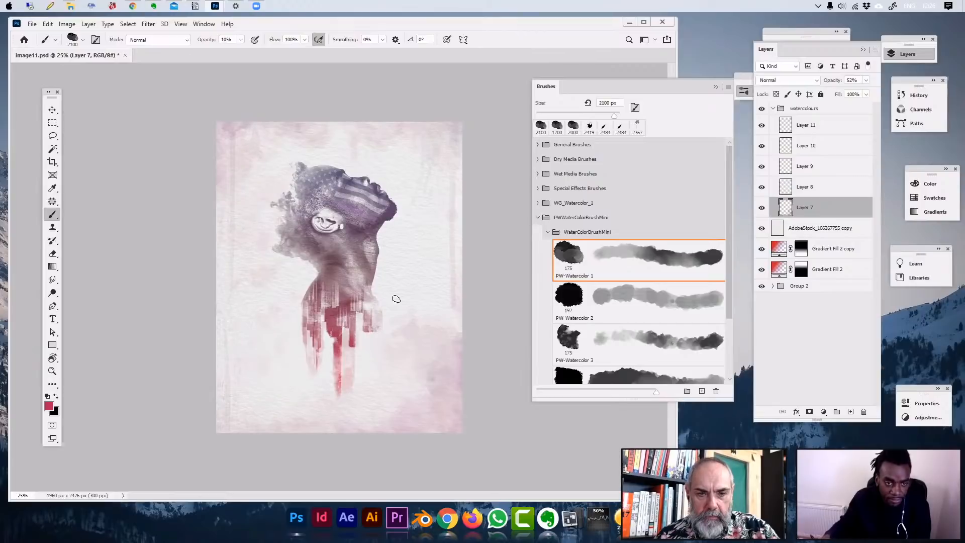
{"action": "key", "text": "v"}
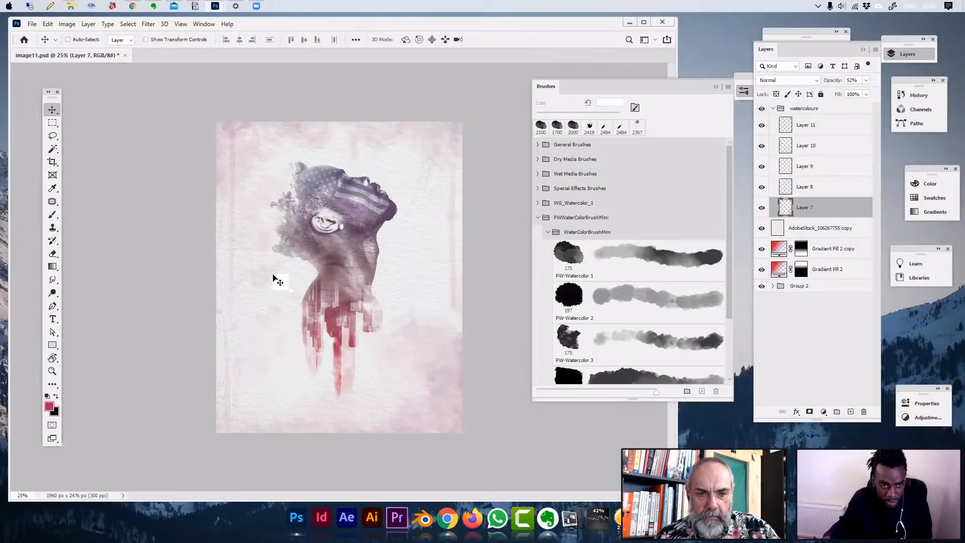
{"action": "left_click_drag", "start_coordinate": [273, 276], "coordinate": [267, 275]}
{"action": "key", "text": "ctrl+z"}
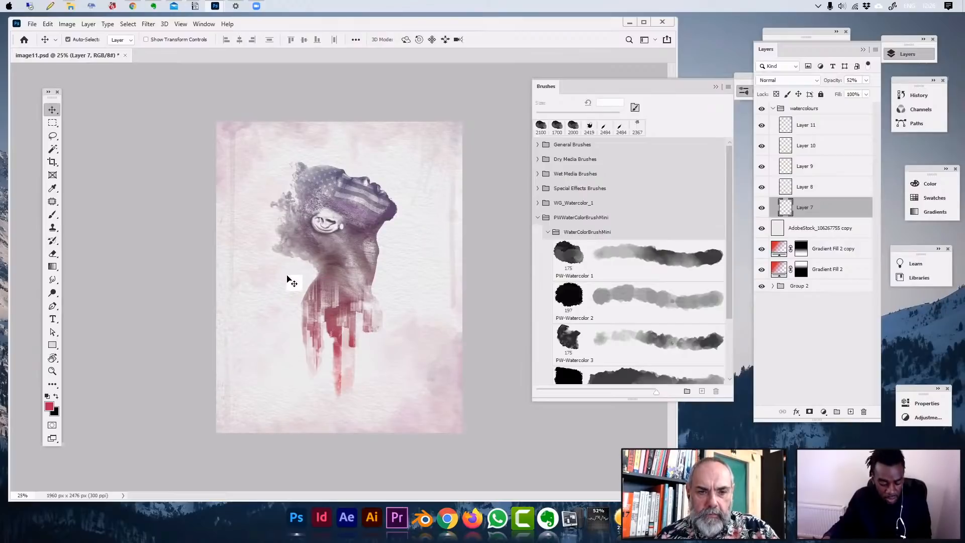
- Choose the PW-Watercolor 3 brush, enlarge it to 3100 px and paint faint crimson washes on Layer 7 around the portrait
{"action": "key", "text": "b"}
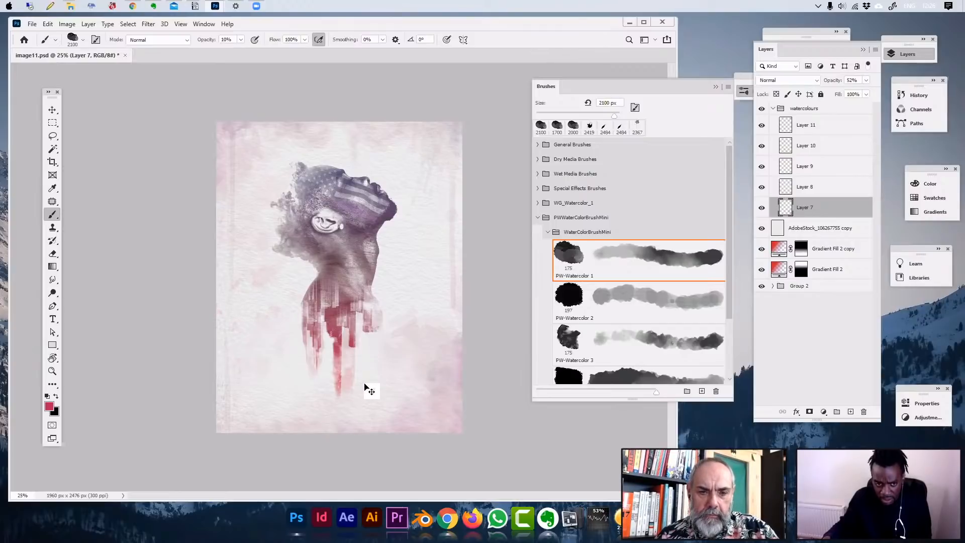
{"action": "left_click", "coordinate": [640, 349]}
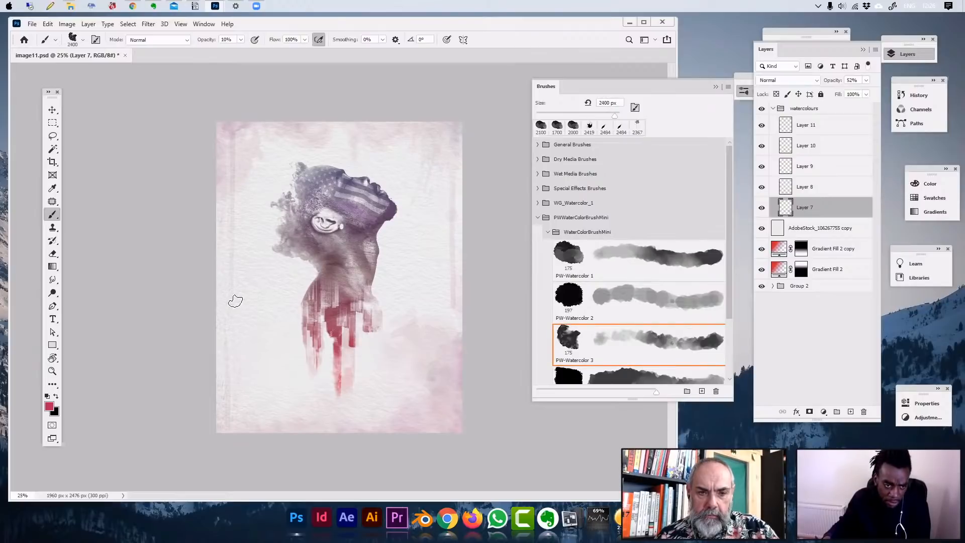
{"action": "key", "text": "bracketright"}
{"action": "key", "text": "bracketright"}
{"action": "key", "text": "bracketright"}
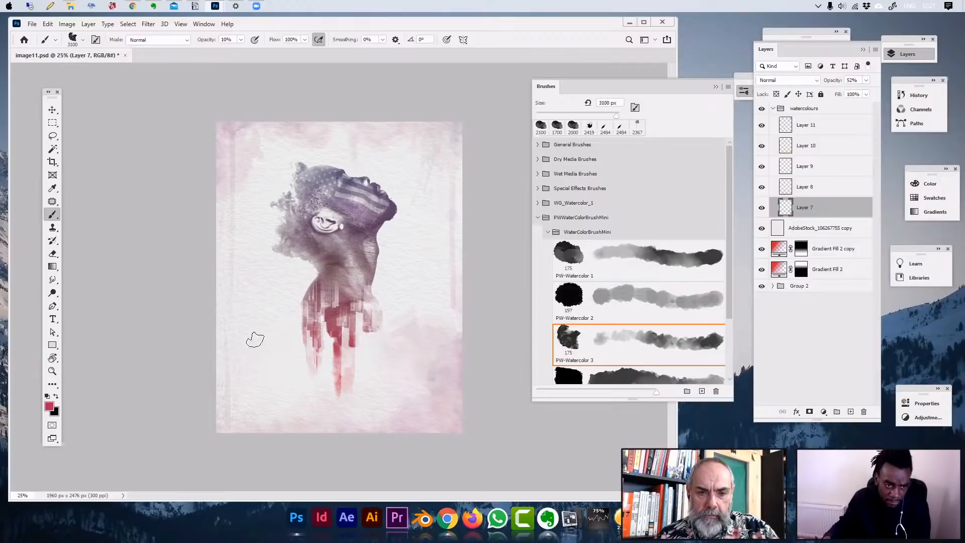
{"action": "key", "text": "bracketleft"}
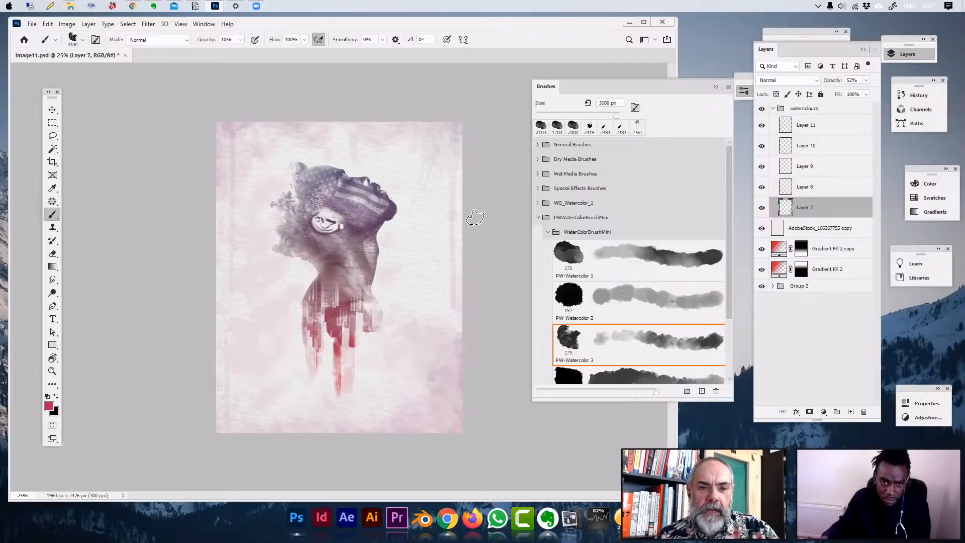
{"action": "left_click_drag", "start_coordinate": [482, 212], "coordinate": [531, 216]}
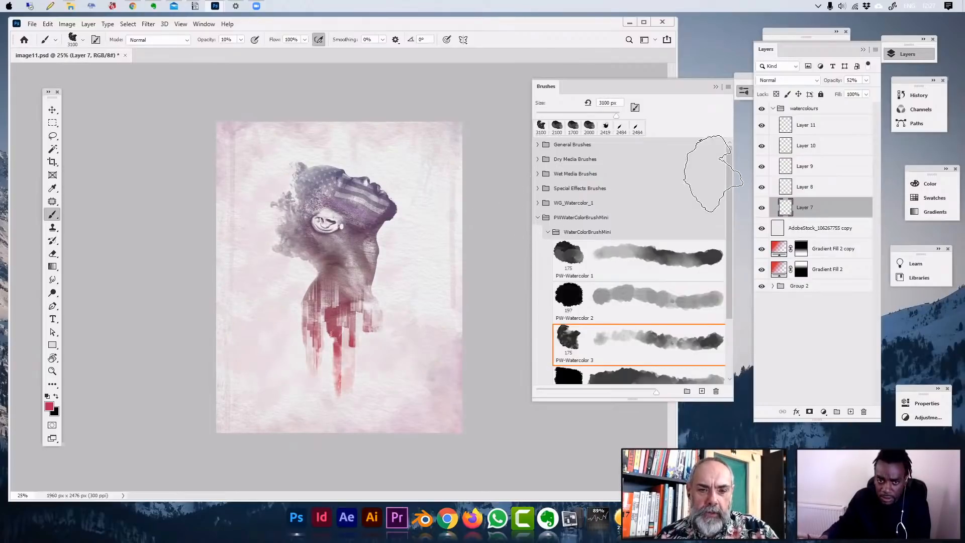
- Add a layer mask to Layer 7 and paint it black beside the portrait's left shoulder with brush sizes of 2000 and 1800 px
{"action": "left_click", "coordinate": [810, 412]}
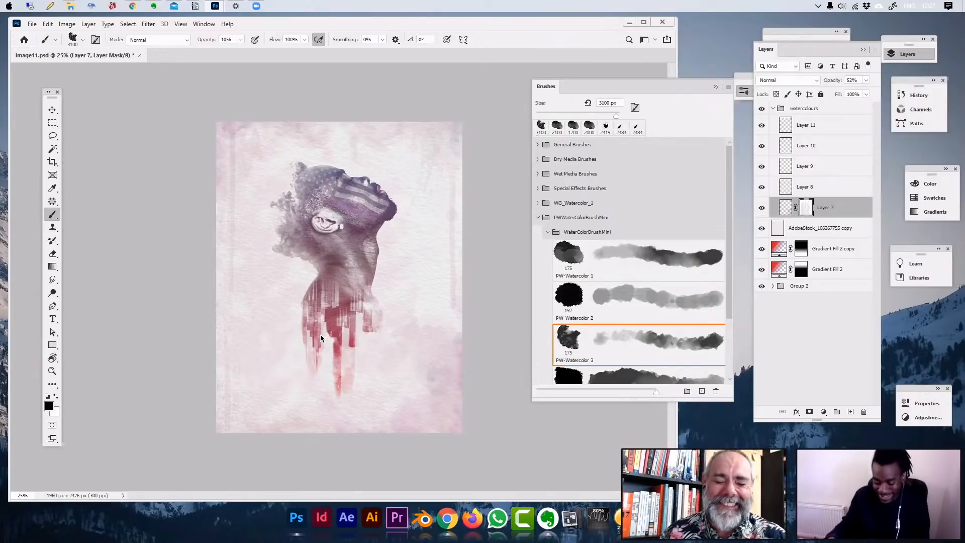
{"action": "left_click", "coordinate": [303, 300]}
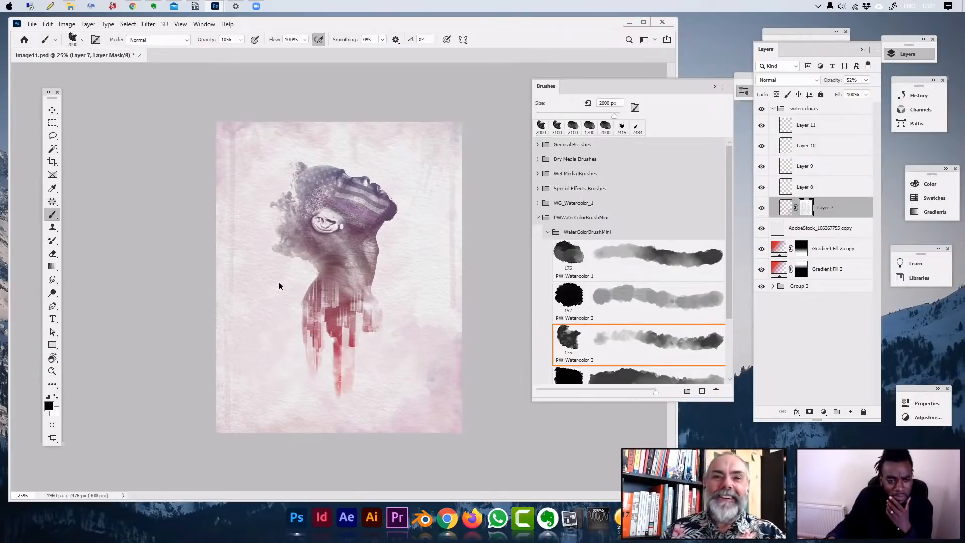
{"action": "key", "text": "bracketleft"}
{"action": "key", "text": "bracketleft"}
{"action": "left_click_drag", "start_coordinate": [289, 316], "coordinate": [292, 314]}
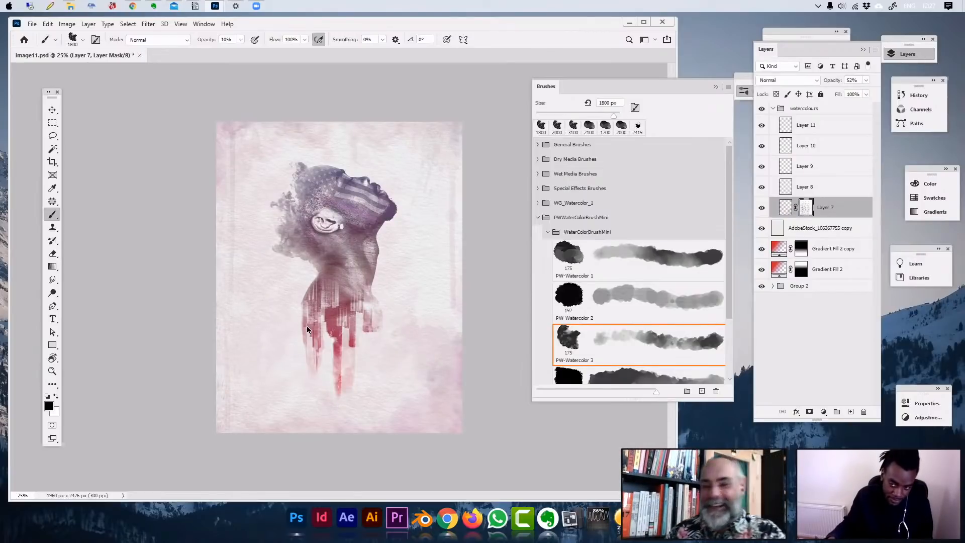
- Reduce Layer 7's opacity to 46%
{"action": "key", "text": "v"}
{"action": "left_click_drag", "start_coordinate": [832, 82], "coordinate": [826, 83]}
{"action": "left_click", "coordinate": [827, 83]}
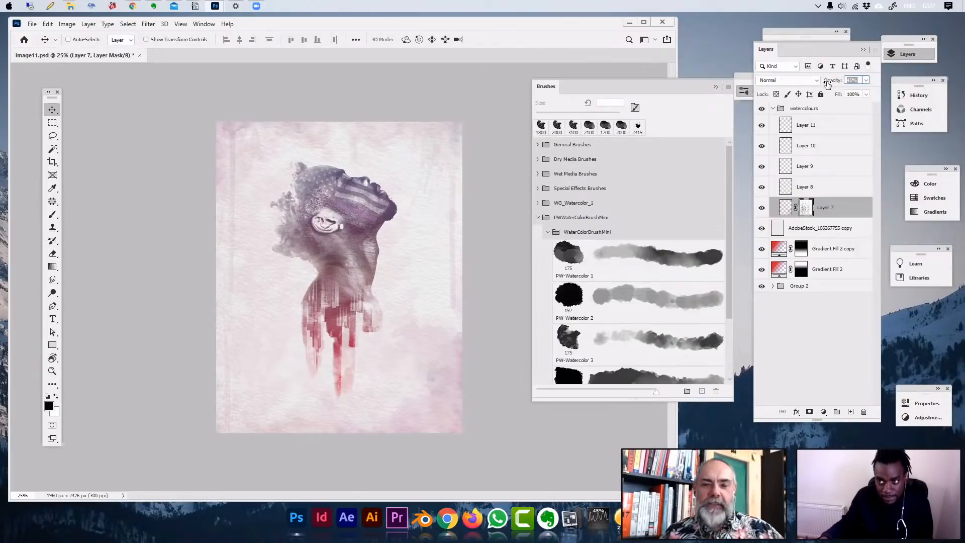
{"action": "left_click", "coordinate": [828, 83]}
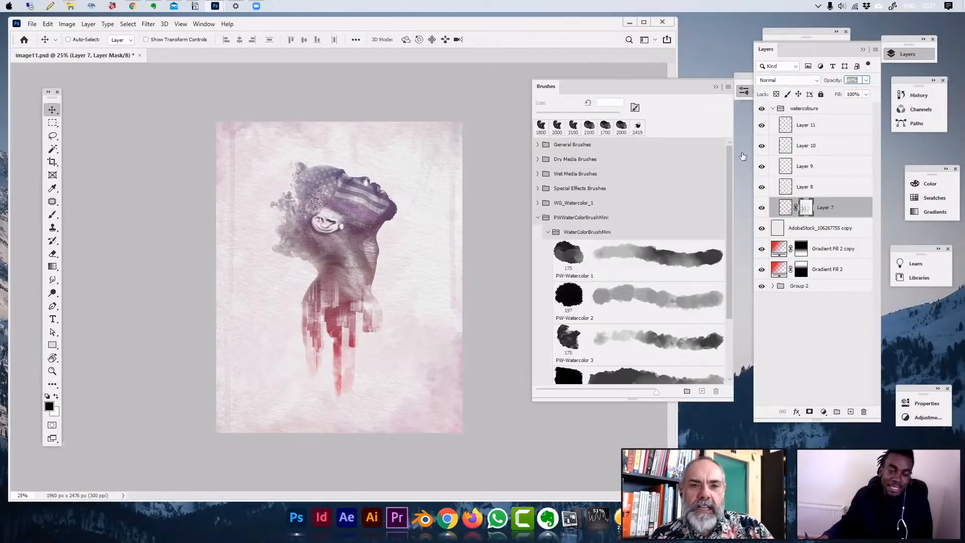
{"action": "left_click_drag", "start_coordinate": [833, 83], "coordinate": [835, 86]}
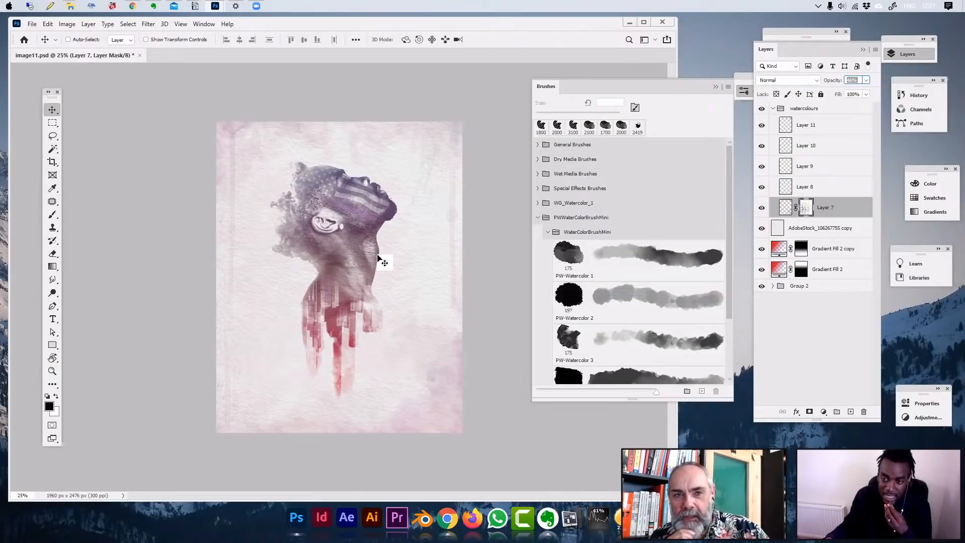
- Choose the PW-Watercolor 5 brush at 250 px and set the mask's foreground color to #282222
{"action": "left_click_drag", "start_coordinate": [728, 314], "coordinate": [730, 367]}
{"action": "left_click", "coordinate": [675, 349]}
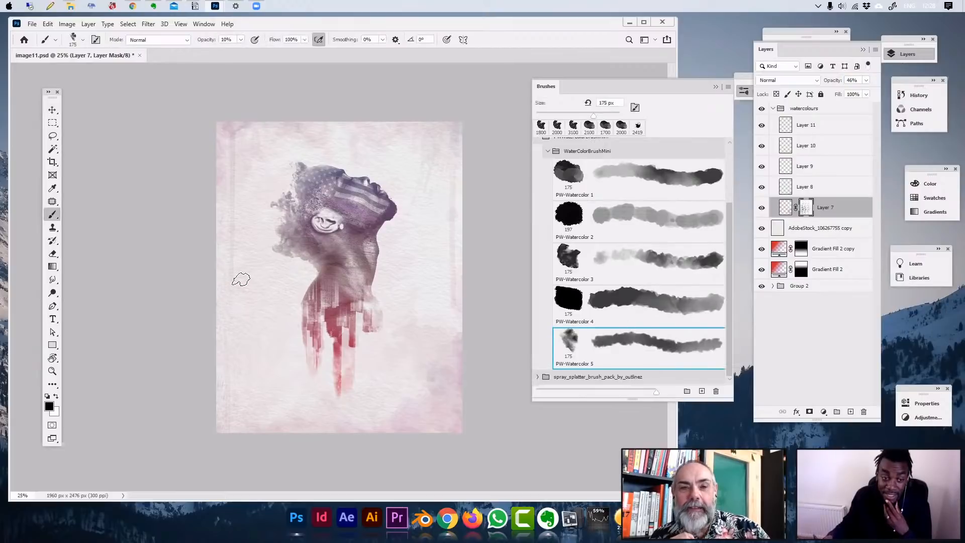
{"action": "key", "text": "bracketright"}
{"action": "key", "text": "bracketright"}
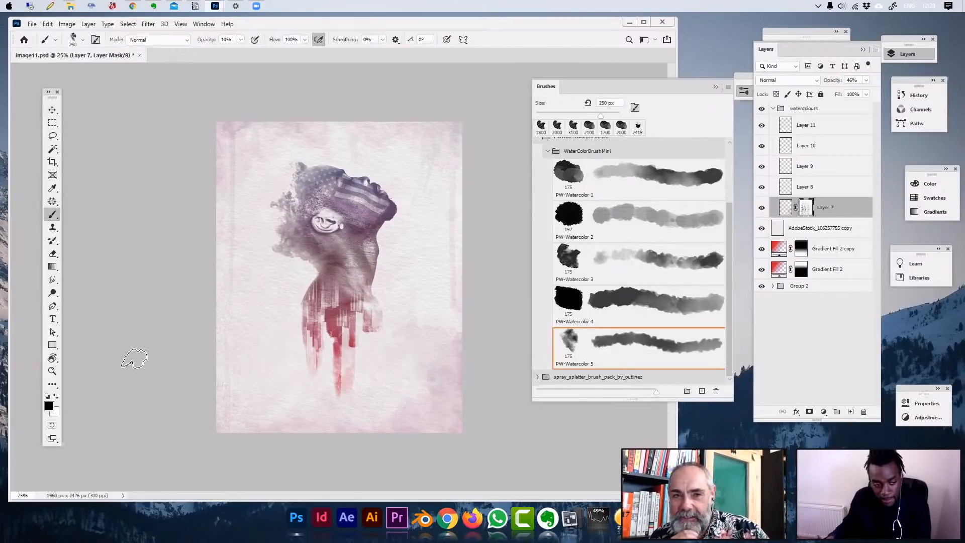
{"action": "left_click", "coordinate": [48, 407]}
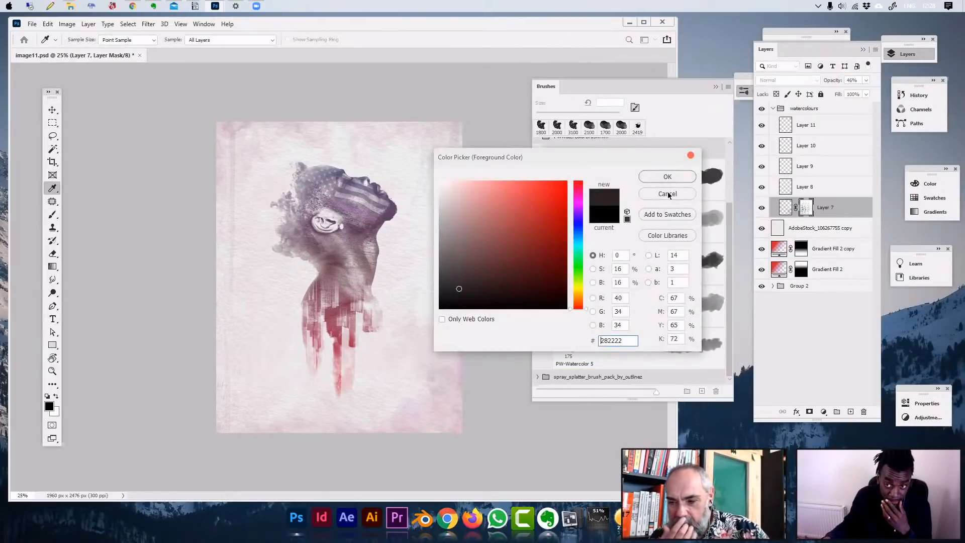
{"action": "left_click", "coordinate": [667, 177]}
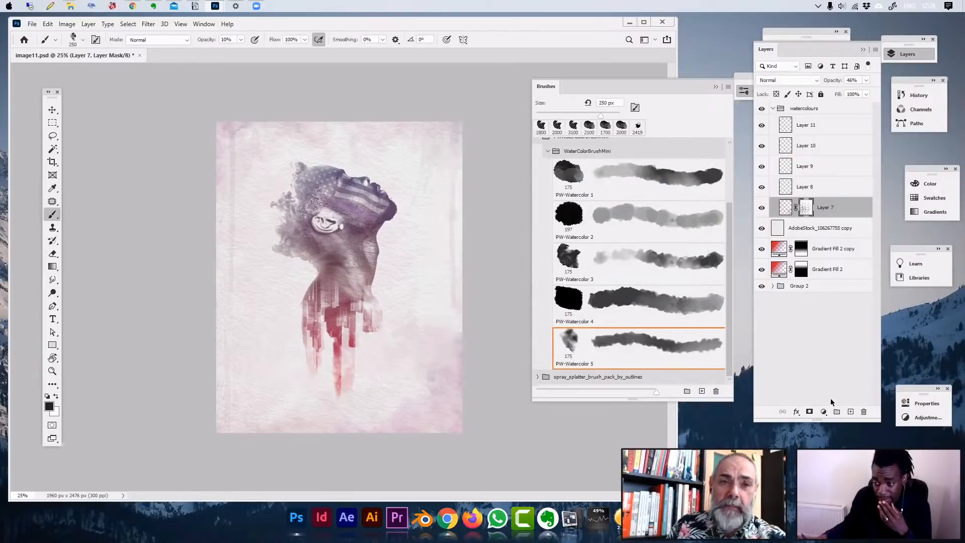
- Add a new layer above Layer 7 and paint a faint crimson wash with a 1000 px brush, ending at the canvas's left edge
{"action": "left_click", "coordinate": [850, 411]}
{"action": "key", "text": "bracketright"}
{"action": "key", "text": "bracketright"}
{"action": "key", "text": "bracketright"}
{"action": "key", "text": "bracketright"}
{"action": "key", "text": "bracketright"}
{"action": "key", "text": "bracketright"}
{"action": "key", "text": "bracketright"}
{"action": "key", "text": "bracketright"}
{"action": "key", "text": "bracketright"}
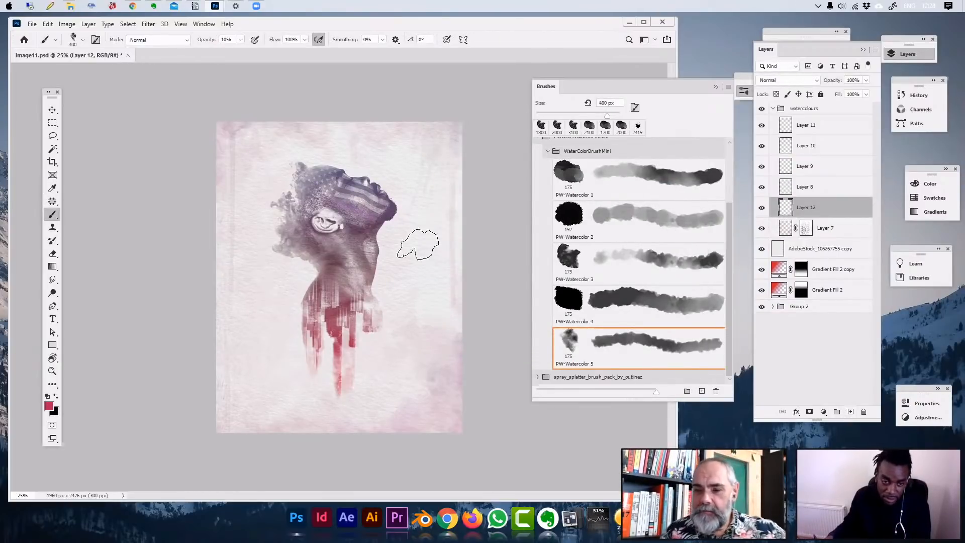
{"action": "key", "text": "bracketright"}
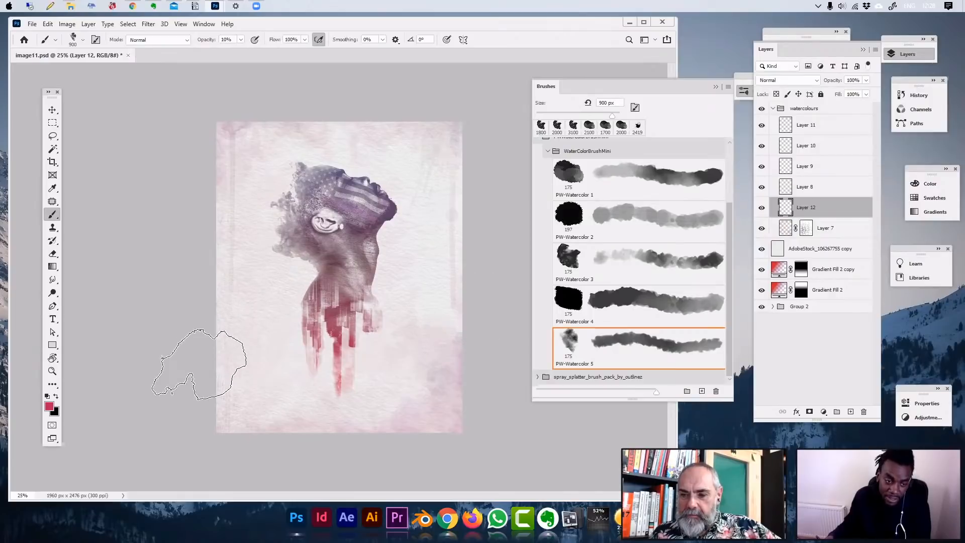
{"action": "left_click", "coordinate": [214, 357]}
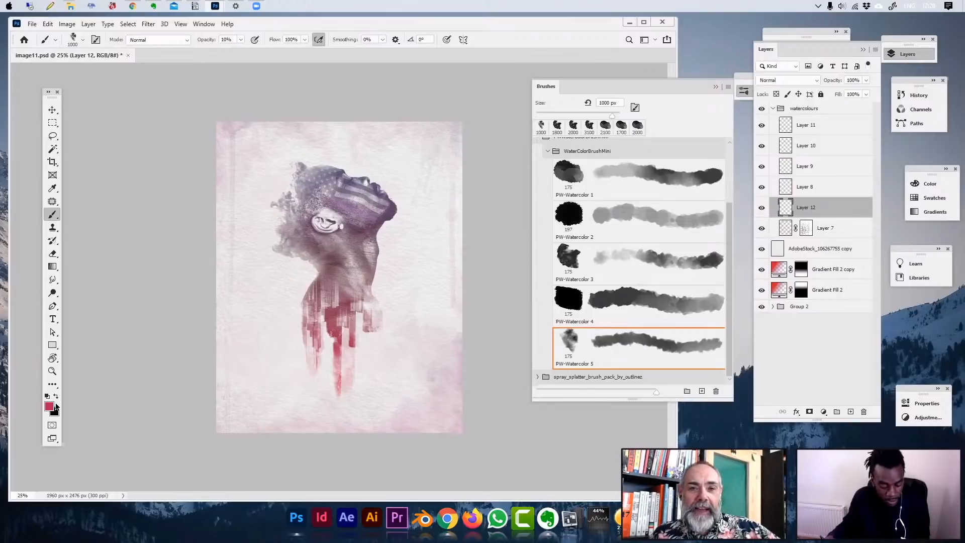
{"action": "key", "text": "x"}
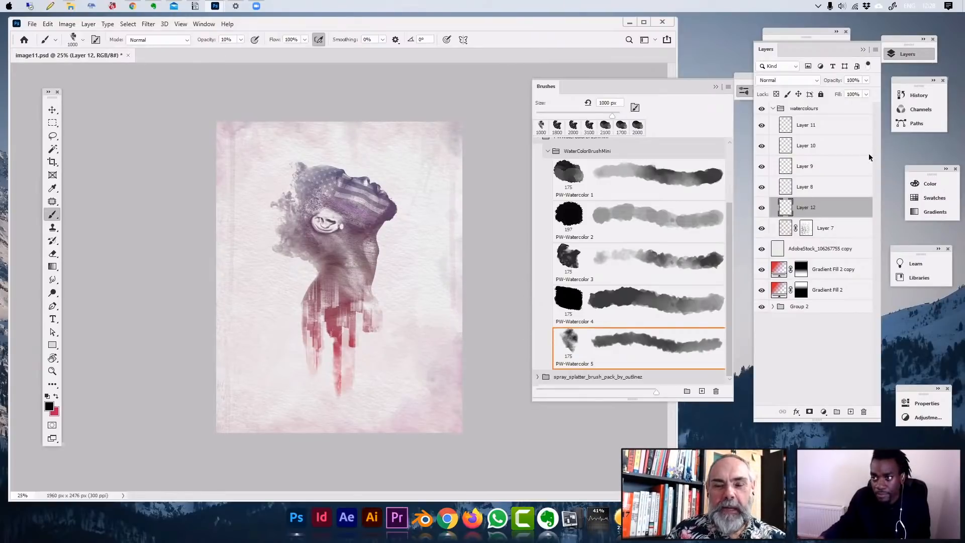
- Reduce Layer 12's opacity to 76% and save the document
{"action": "left_click_drag", "start_coordinate": [826, 83], "coordinate": [824, 86]}
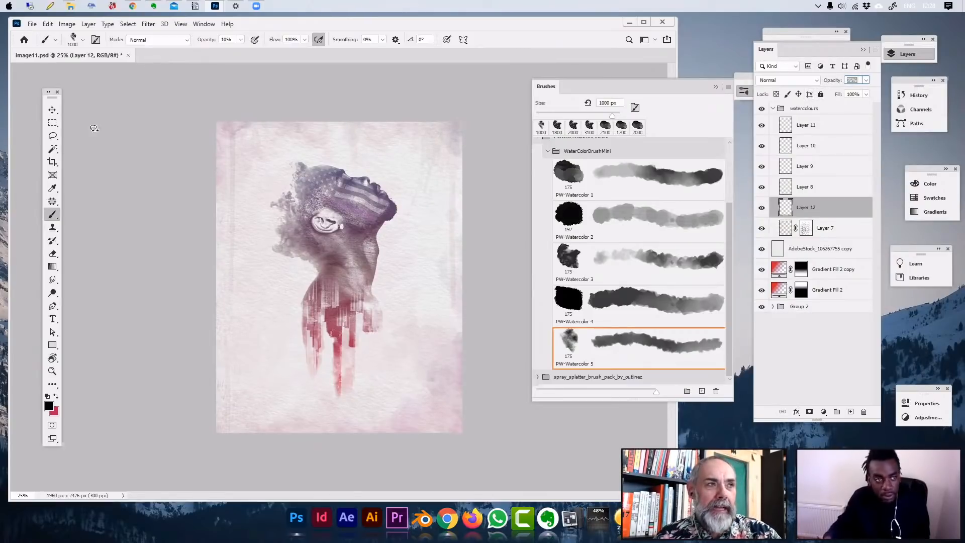
{"action": "left_click", "coordinate": [52, 110]}
{"action": "key", "text": "ctrl+s"}
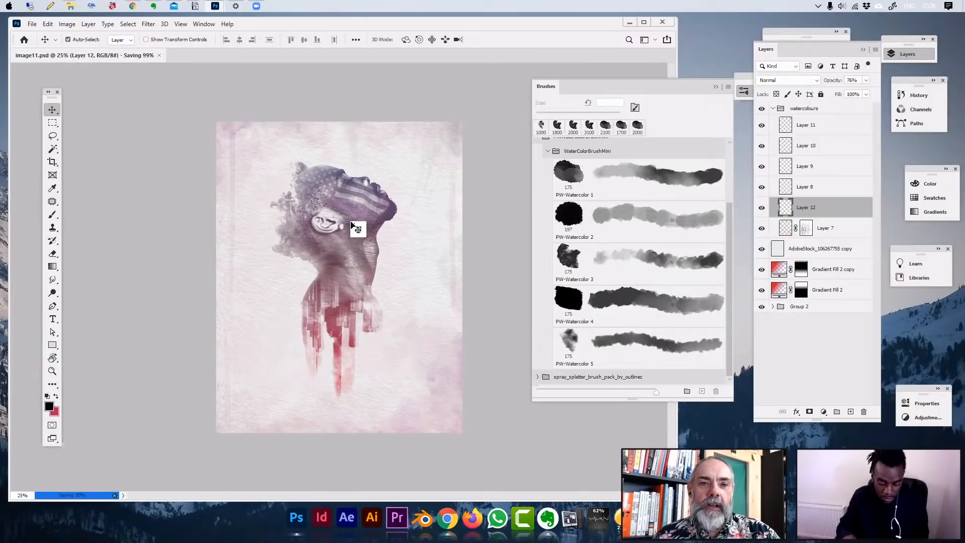
- Examine the portrait's neck and drips at 50% zoom and look through the ink splat brushes in spray_splatter_brush_pack_by_outlinez
{"action": "key", "text": "ctrl+plus"}
{"action": "key", "text": "ctrl+plus"}
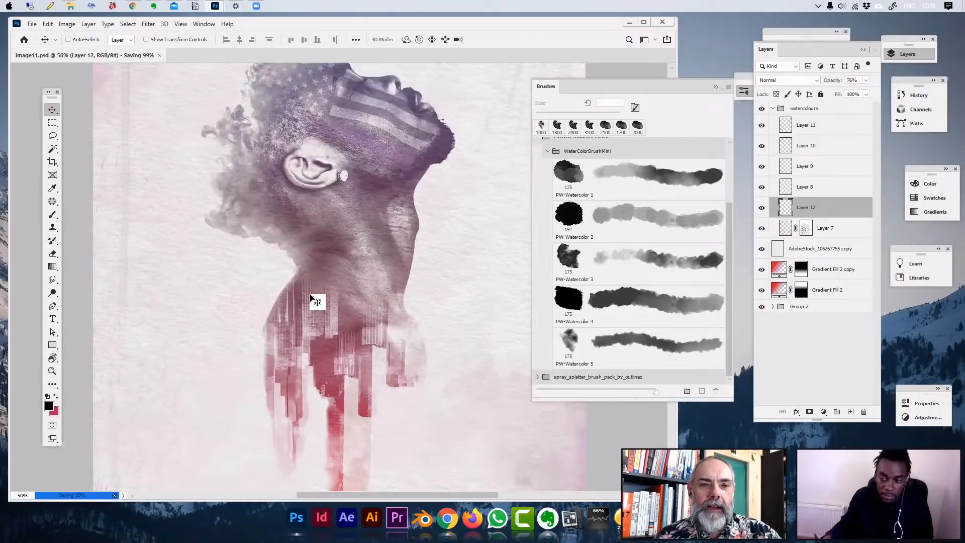
{"action": "left_click_drag", "start_coordinate": [342, 297], "coordinate": [292, 182]}
{"action": "left_click_drag", "start_coordinate": [273, 293], "coordinate": [227, 278]}
{"action": "left_click_drag", "start_coordinate": [321, 136], "coordinate": [368, 243]}
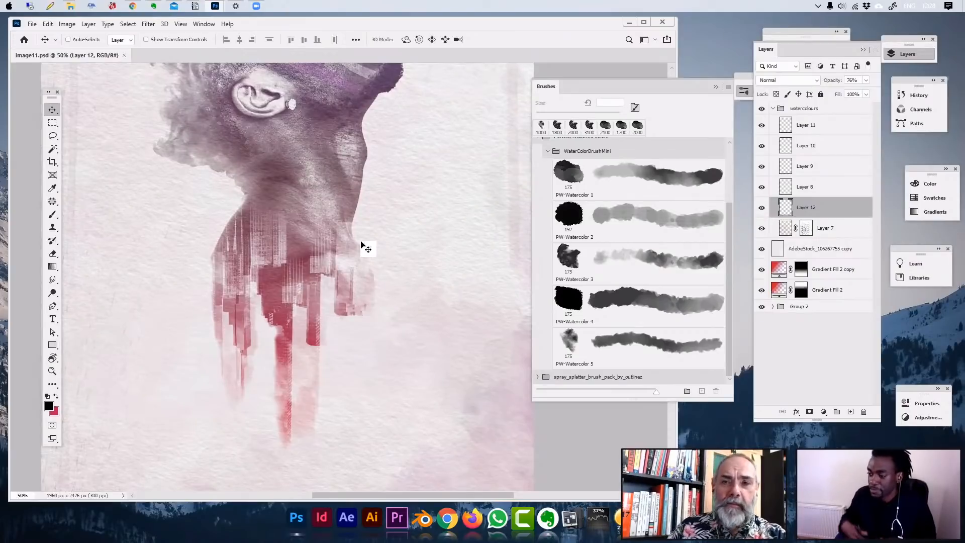
{"action": "left_click", "coordinate": [547, 152]}
{"action": "left_click", "coordinate": [538, 217]}
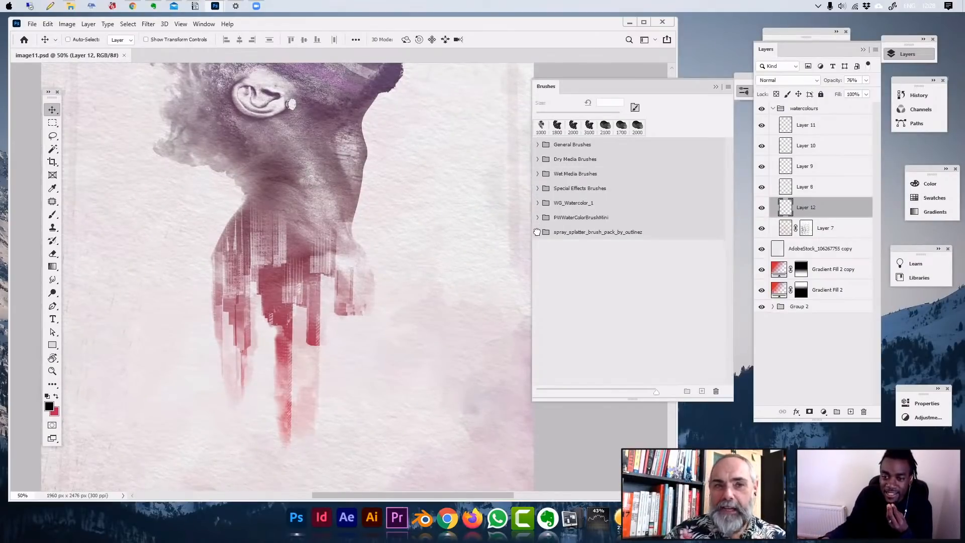
{"action": "left_click", "coordinate": [538, 232]}
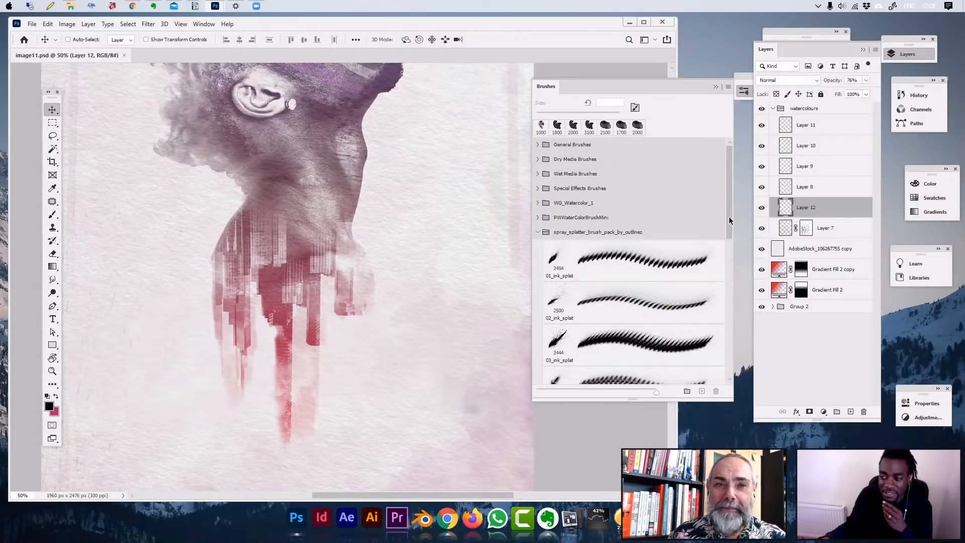
{"action": "mouse_move", "coordinate": [729, 216]}
{"action": "left_mouse_down"}
{"action": "mouse_move", "coordinate": [735, 237]}
{"action": "mouse_move", "coordinate": [733, 217]}
{"action": "left_mouse_up"}
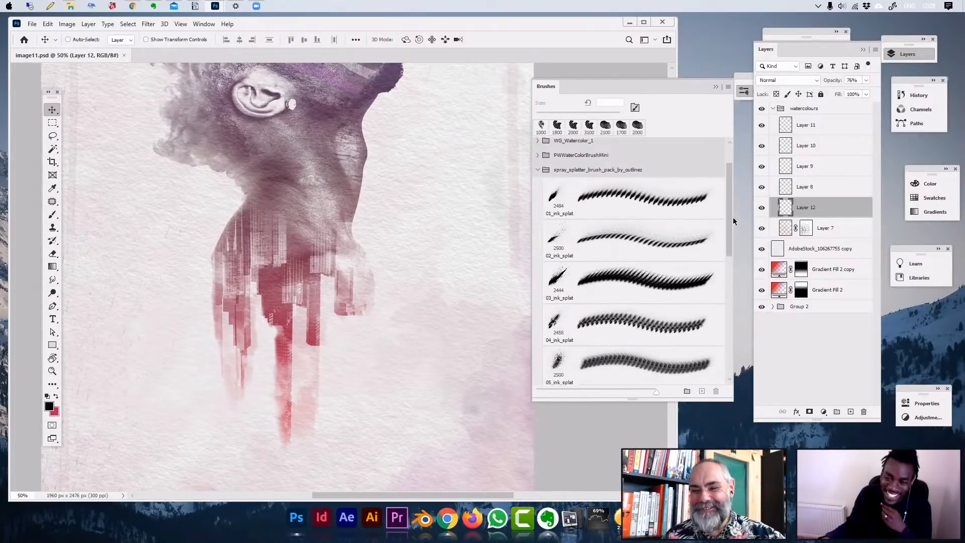
{"action": "left_click", "coordinate": [538, 233]}
- Choose the PW-Watercolor 3 brush from the PWWaterColorBrushMini set and enlarge it to 1100 px
{"action": "left_click", "coordinate": [537, 217]}
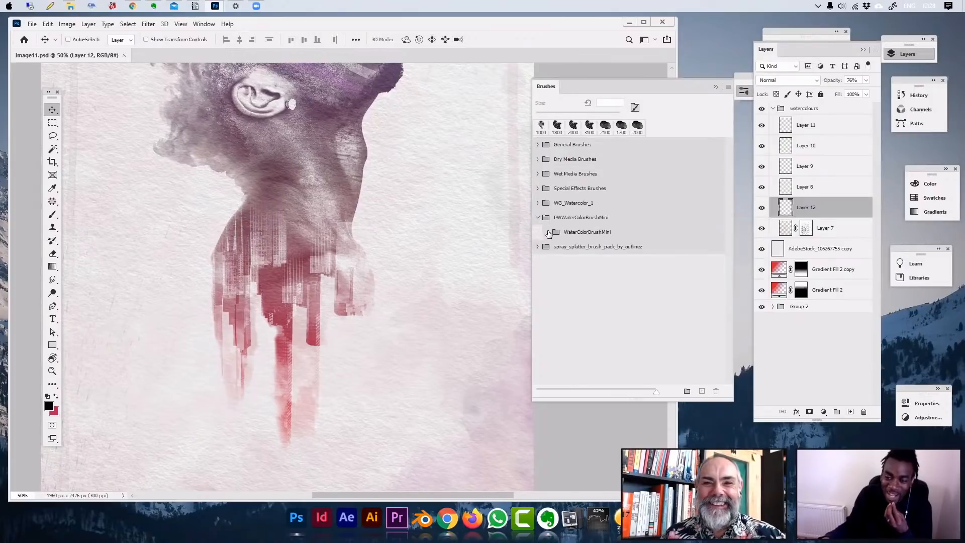
{"action": "left_click", "coordinate": [548, 232]}
{"action": "left_click_drag", "start_coordinate": [729, 237], "coordinate": [726, 294]}
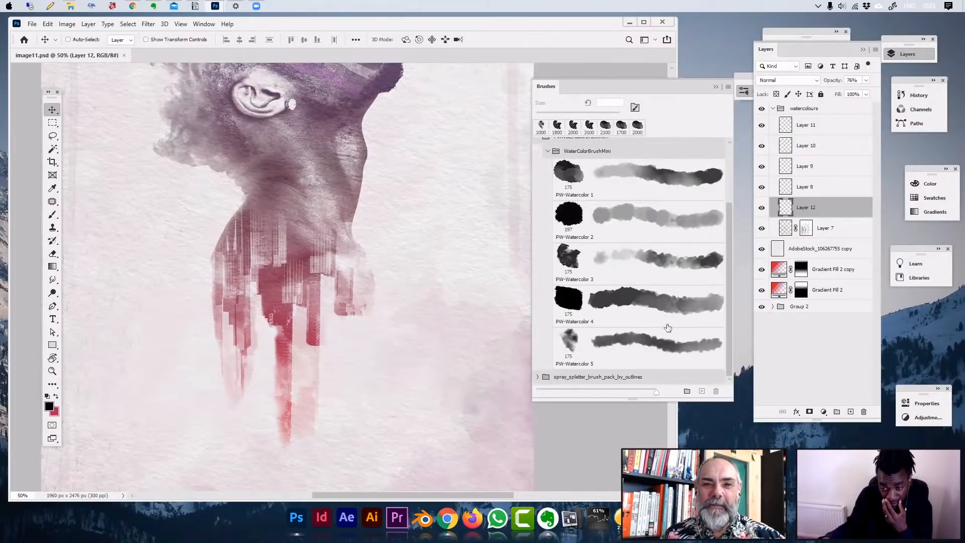
{"action": "left_click", "coordinate": [630, 255]}
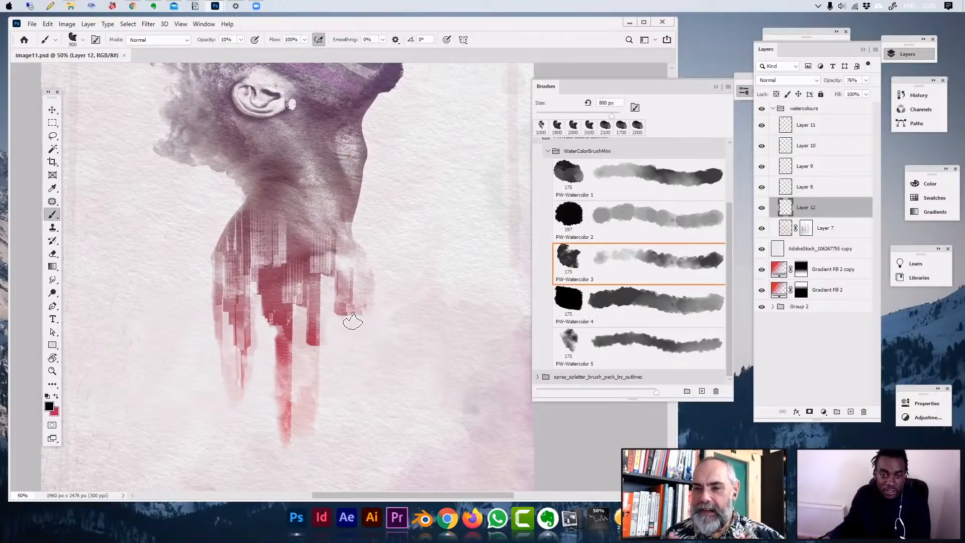
{"action": "key", "text": "bracketright"}
{"action": "key", "text": "bracketright"}
{"action": "key", "text": "bracketright"}
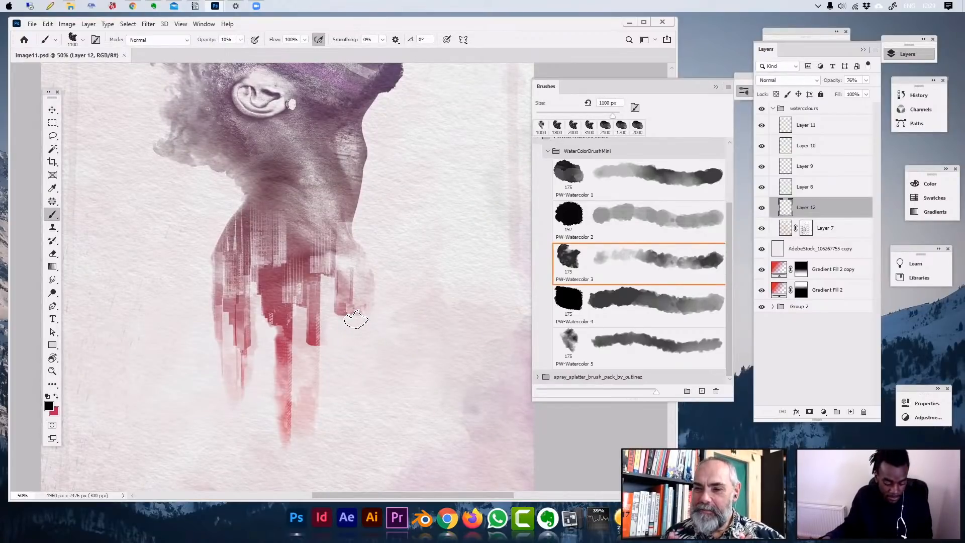
- Sample a red tone from the portrait's drips as the foreground color and try a faint wash below the rightmost drip
{"action": "left_click", "coordinate": [318, 333], "text": "alt"}
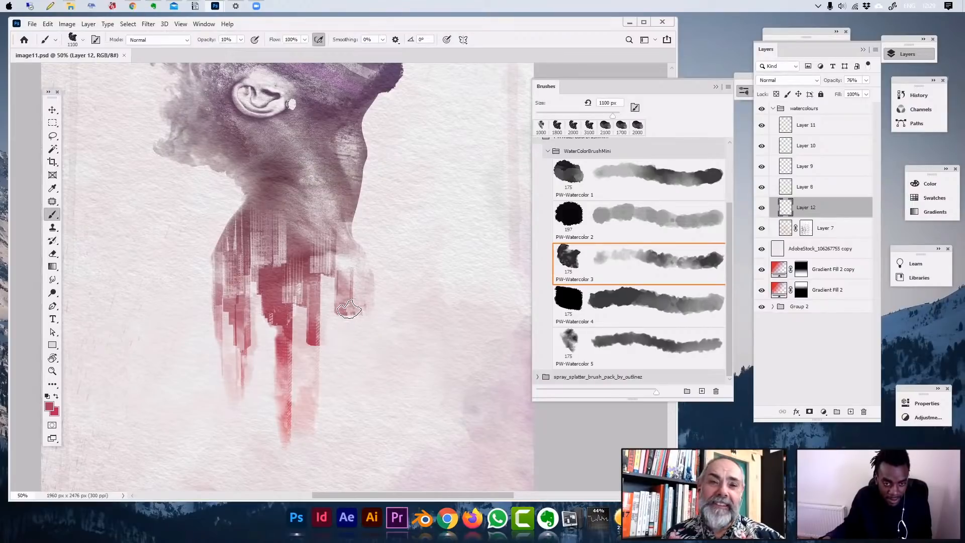
{"action": "left_click_drag", "start_coordinate": [356, 315], "coordinate": [362, 334]}
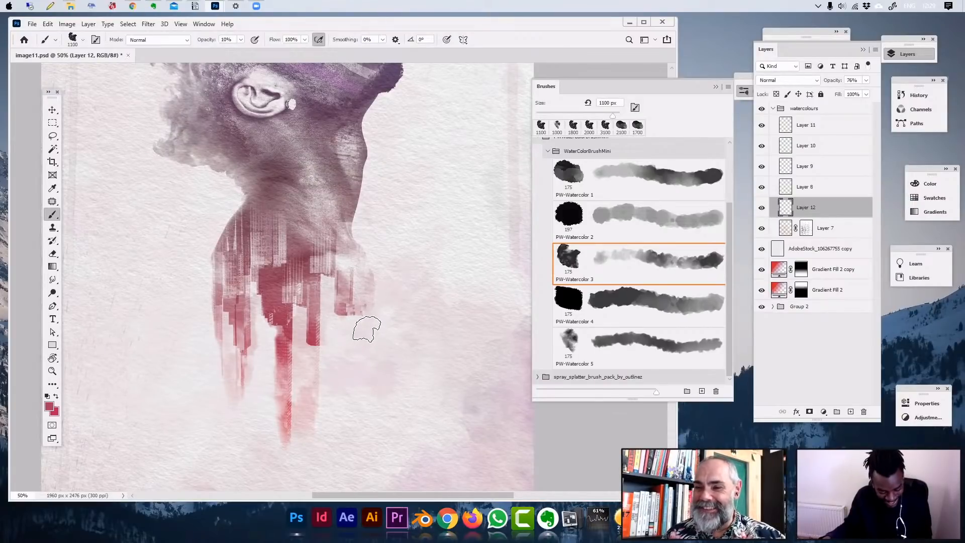
{"action": "key", "text": "ctrl+z"}
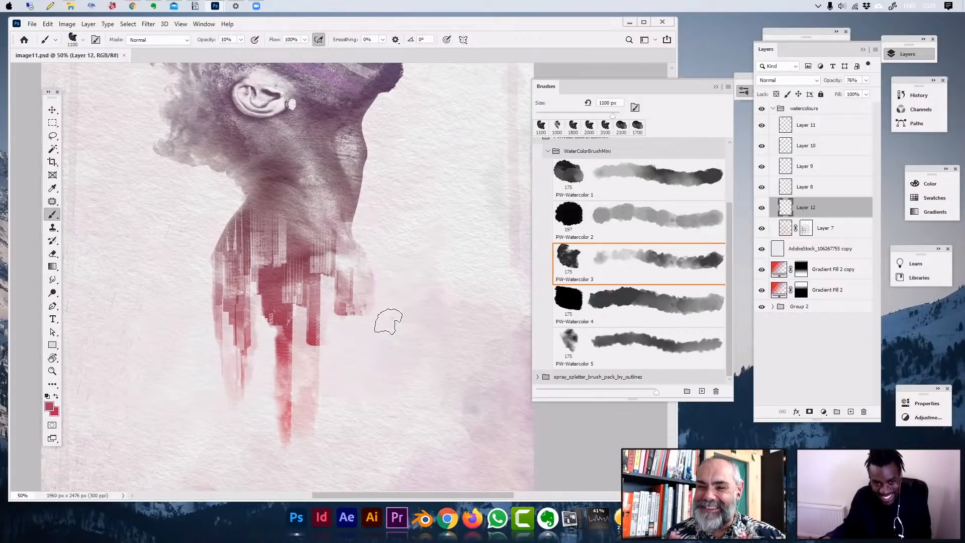
- Choose the water4 brush from the WG_Watercolor_1 set and reduce its size to 250 px
{"action": "left_click", "coordinate": [546, 151]}
{"action": "left_click", "coordinate": [537, 218]}
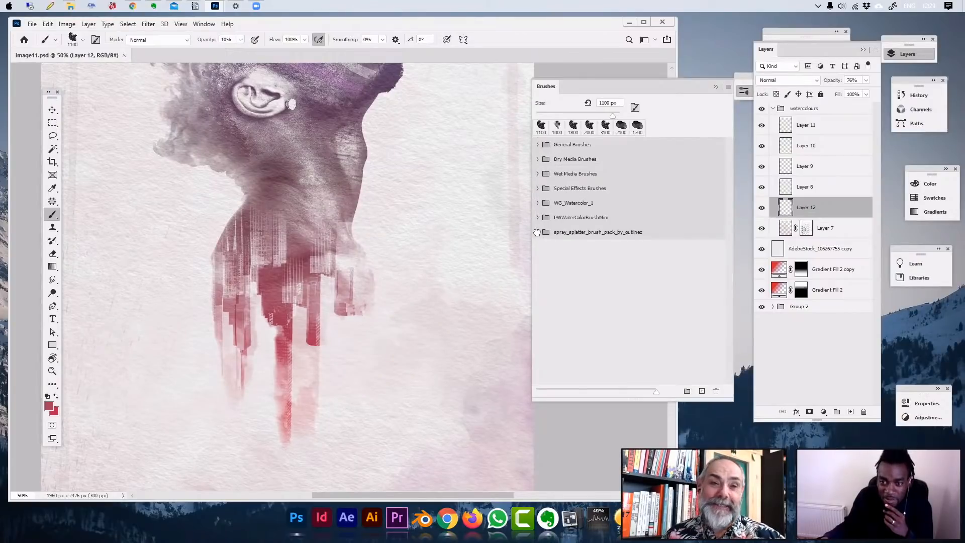
{"action": "left_click", "coordinate": [537, 232]}
{"action": "left_click", "coordinate": [587, 209]}
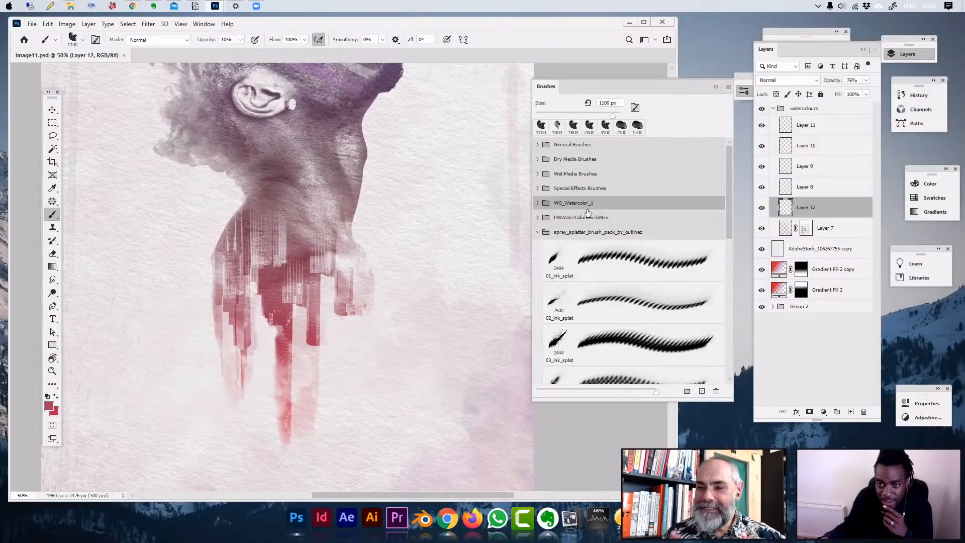
{"action": "left_click", "coordinate": [537, 203]}
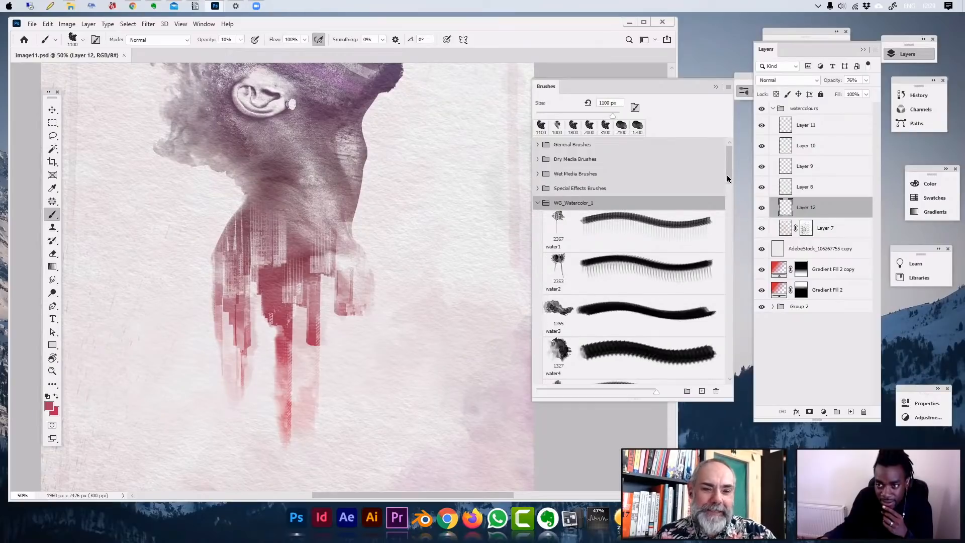
{"action": "scroll", "coordinate": [727, 178], "scroll_direction": "down", "scroll_amount": 3}
{"action": "left_click", "coordinate": [559, 203]}
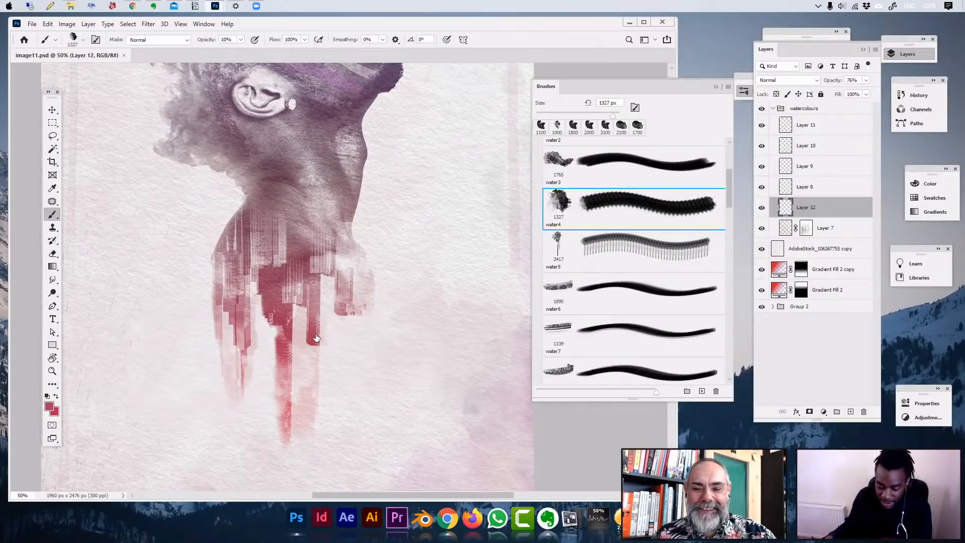
{"action": "key", "text": "bracketleft"}
{"action": "key", "text": "bracketleft"}
{"action": "key", "text": "bracketleft"}
{"action": "key", "text": "bracketleft"}
{"action": "key", "text": "bracketleft"}
{"action": "key", "text": "bracketleft"}
{"action": "key", "text": "bracketleft"}
{"action": "key", "text": "bracketleft"}
{"action": "key", "text": "bracketleft"}
{"action": "key", "text": "bracketleft"}
{"action": "key", "text": "bracketleft"}
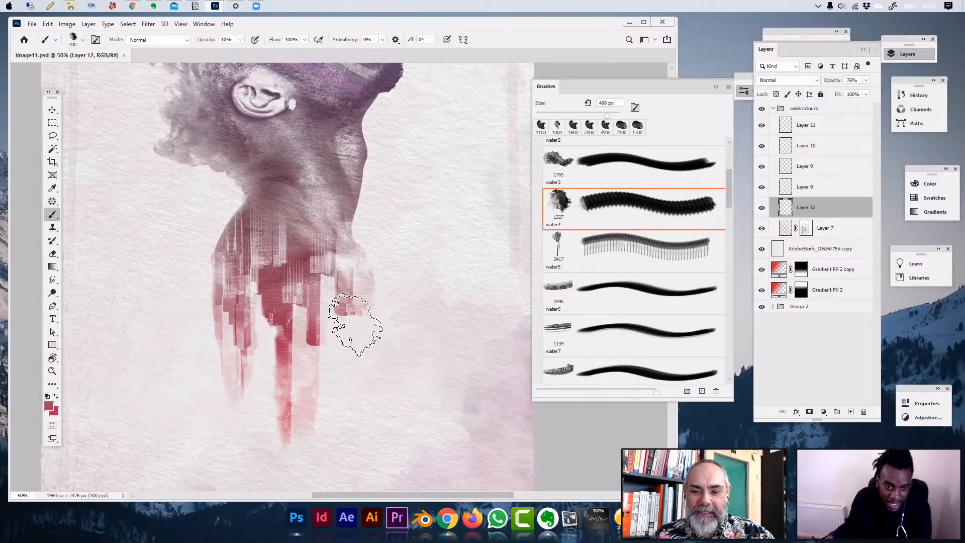
{"action": "key", "text": "bracketleft"}
- Paint faint red washes below the rightmost drip and around the tip of the longest drip, varying the brush between 175 and 300 px
{"action": "left_click", "coordinate": [353, 350]}
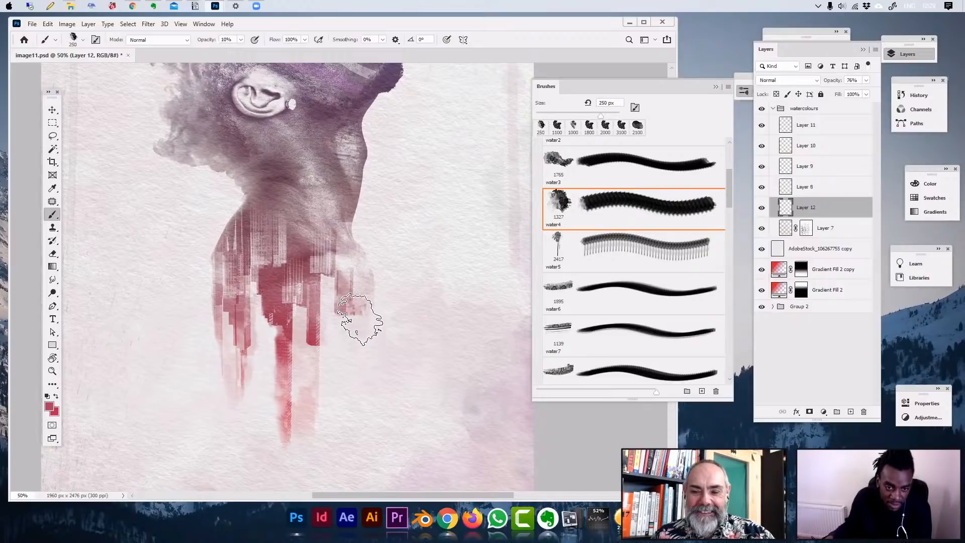
{"action": "mouse_move", "coordinate": [361, 320]}
{"action": "left_mouse_down"}
{"action": "mouse_move", "coordinate": [358, 300]}
{"action": "mouse_move", "coordinate": [370, 360]}
{"action": "left_mouse_up"}
{"action": "key", "text": "bracketleft"}
{"action": "key", "text": "bracketleft"}
{"action": "key", "text": "bracketright"}
{"action": "key", "text": "bracketright"}
{"action": "key", "text": "bracketright"}
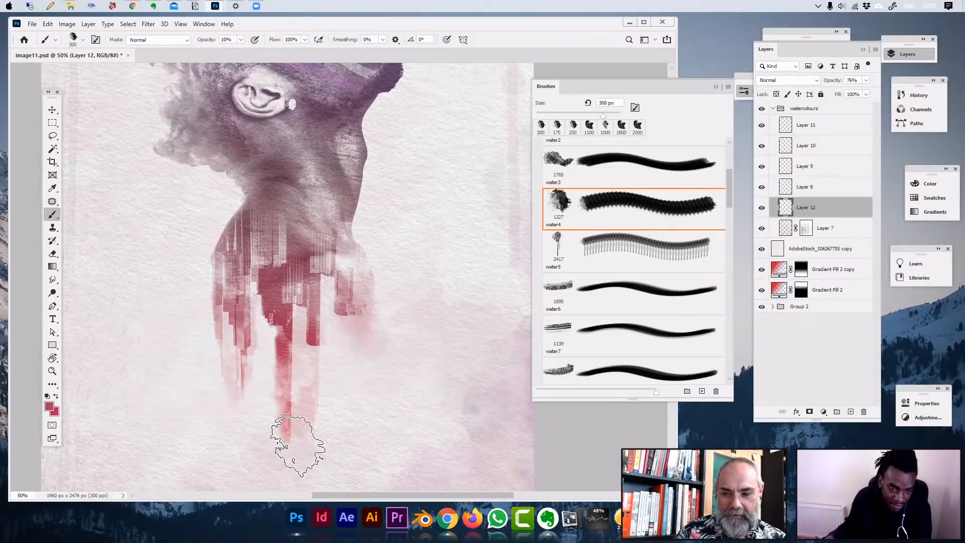
{"action": "mouse_move", "coordinate": [298, 446]}
{"action": "left_mouse_down"}
{"action": "mouse_move", "coordinate": [300, 417]}
{"action": "mouse_move", "coordinate": [330, 456]}
{"action": "left_mouse_up"}
{"action": "left_click_drag", "start_coordinate": [350, 301], "coordinate": [386, 268]}
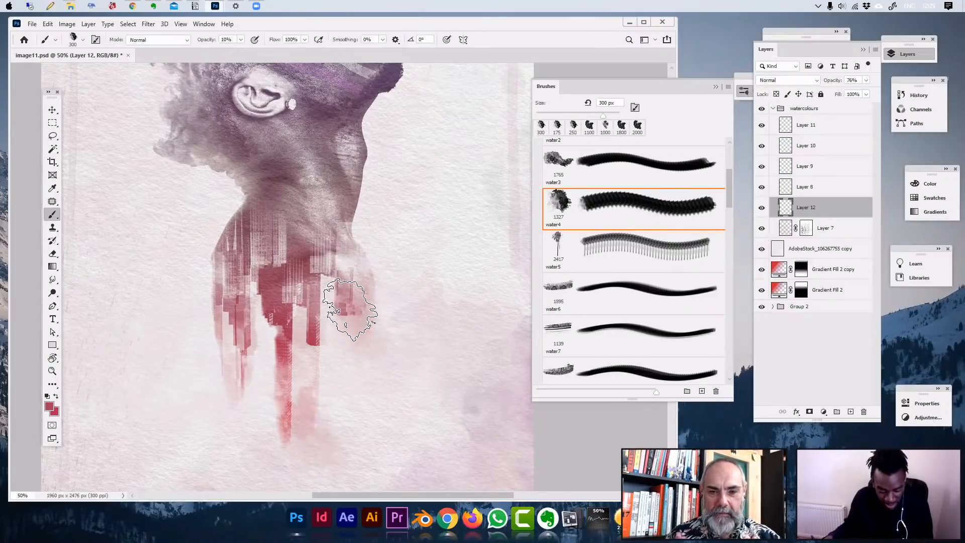
- Save the document and view the whole portrait at 33.3% zoom
{"action": "key", "text": "v"}
{"action": "left_click_drag", "start_coordinate": [322, 328], "coordinate": [317, 322]}
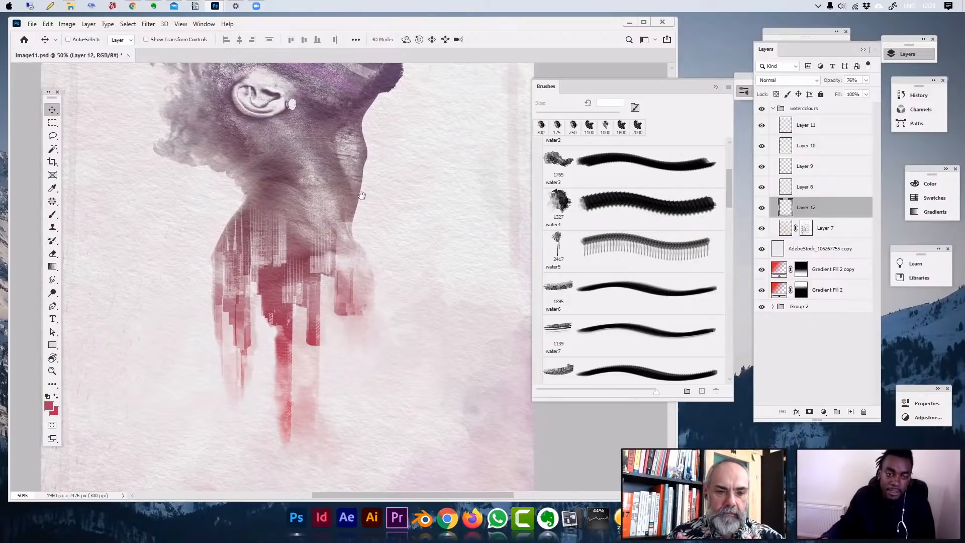
{"action": "left_click_drag", "start_coordinate": [362, 196], "coordinate": [408, 160]}
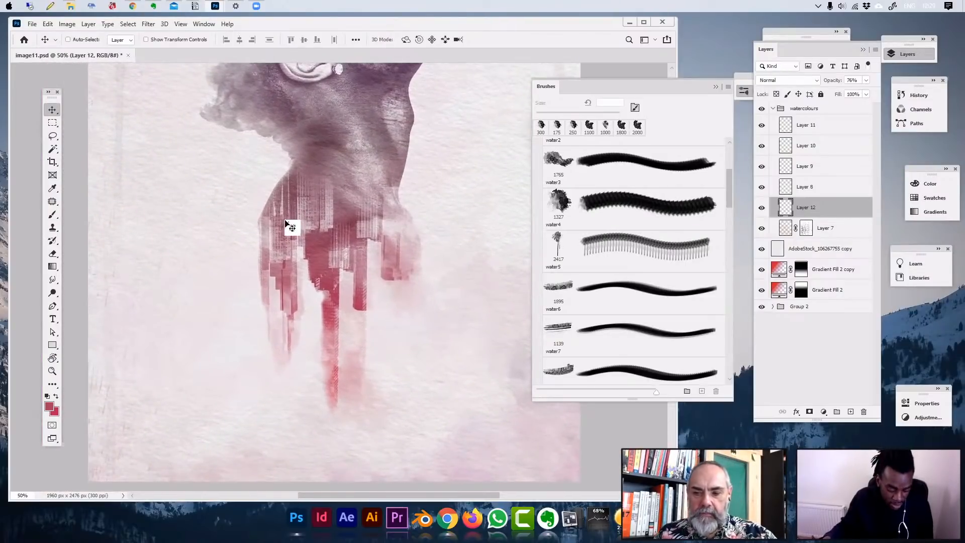
{"action": "key", "text": "ctrl+s"}
{"action": "key", "text": "ctrl+minus"}
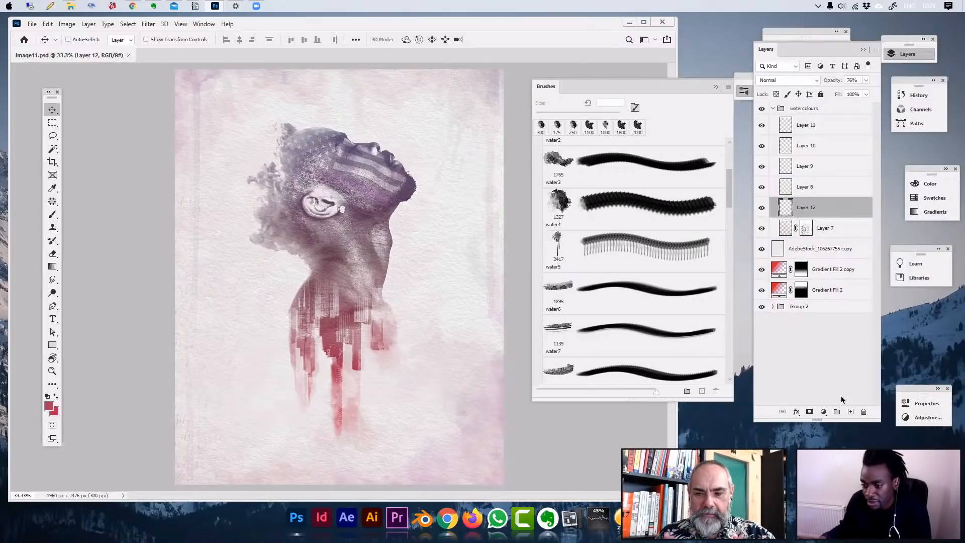
- Add a new layer above Layer 12 and set up the water6 brush in default black at a 175° angle
{"action": "left_click", "coordinate": [851, 412]}
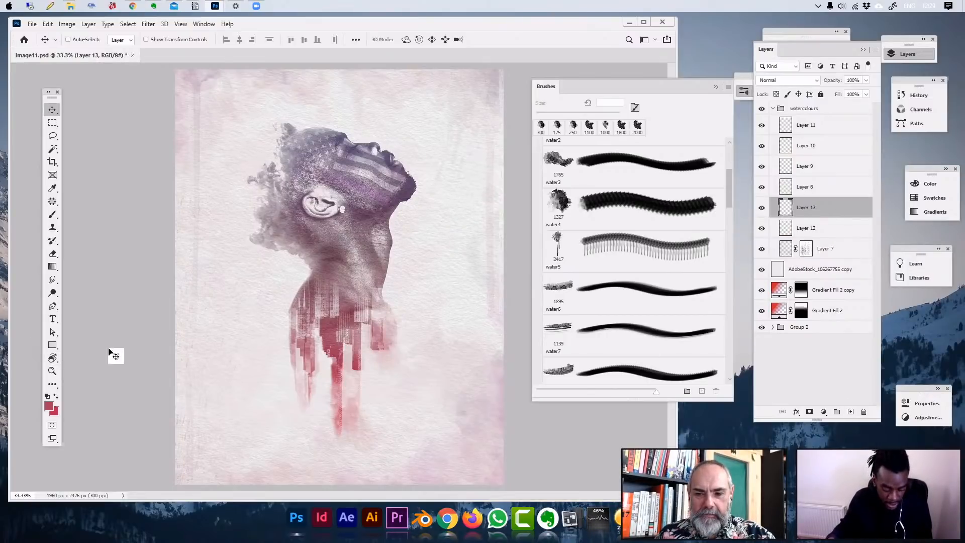
{"action": "key", "text": "d"}
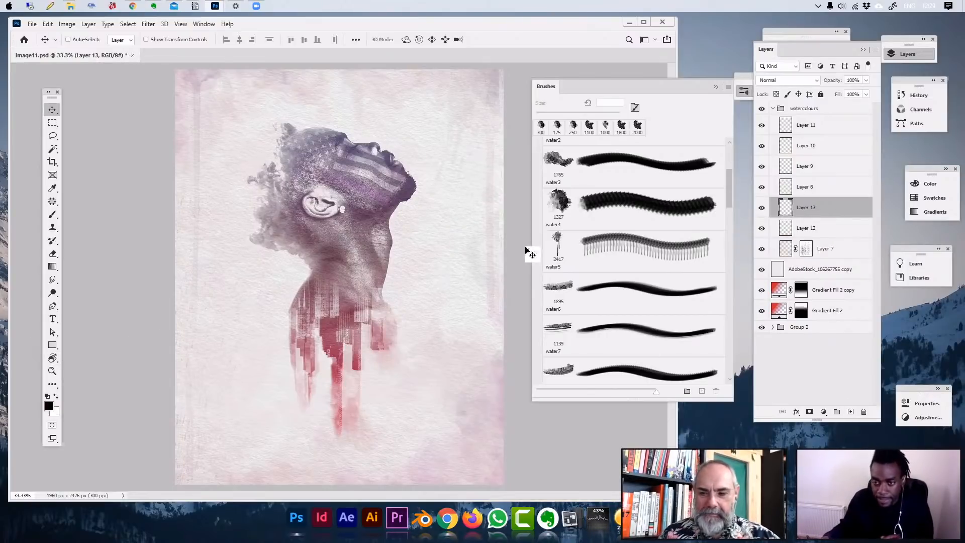
{"action": "left_click", "coordinate": [575, 288]}
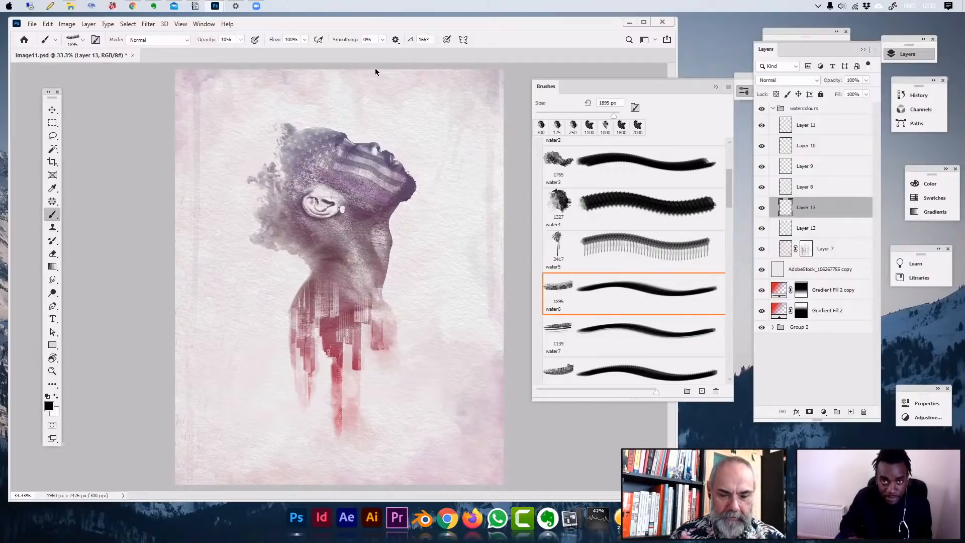
{"action": "key", "text": "Left"}
{"action": "key", "text": "Left"}
{"action": "key", "text": "Left"}
{"action": "key", "text": "Left"}
{"action": "key", "text": "Left"}
{"action": "key", "text": "Left"}
{"action": "key", "text": "Left"}
{"action": "key", "text": "Left"}
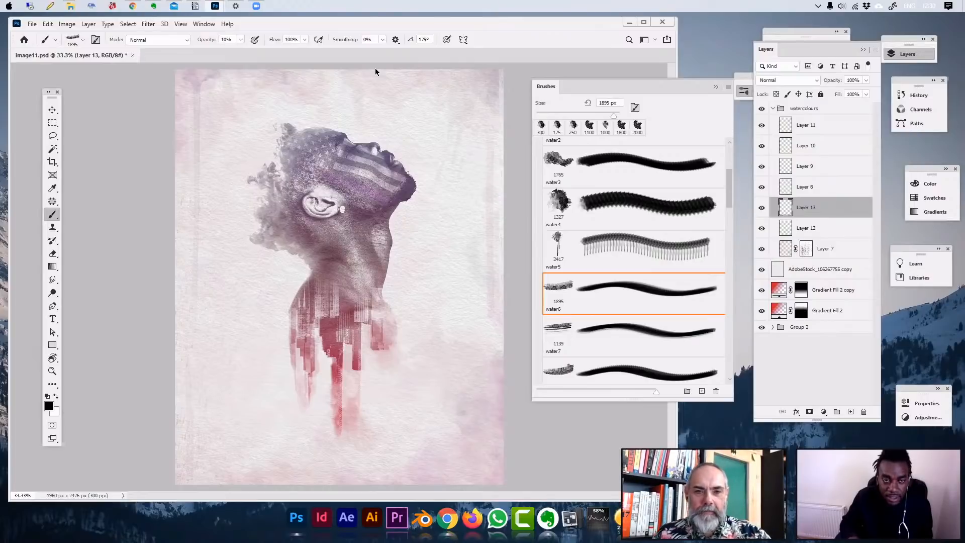
- In full-screen view, stamp faint black water6 texture along the paper's edges, rotating the brush to follow each side
{"action": "key", "text": "f"}
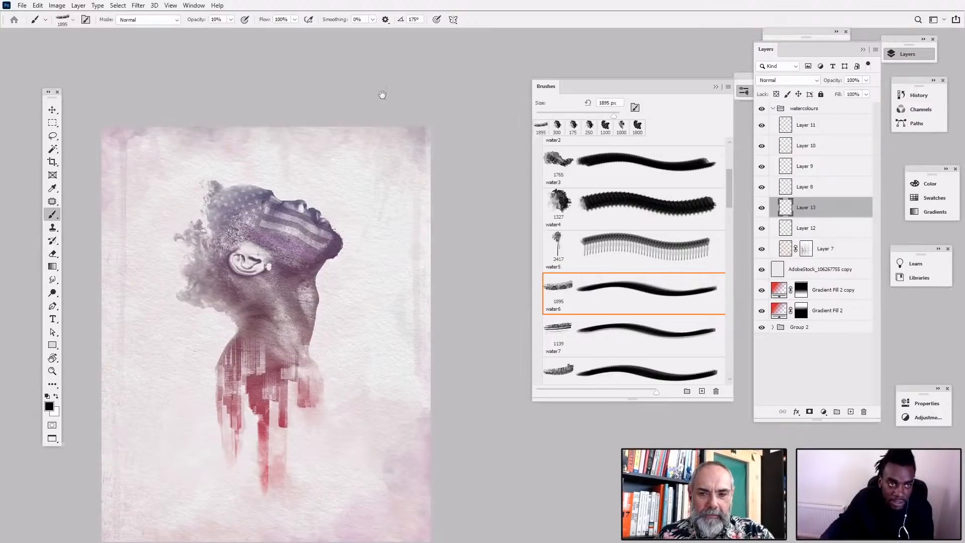
{"action": "left_click_drag", "start_coordinate": [302, 314], "coordinate": [320, 154]}
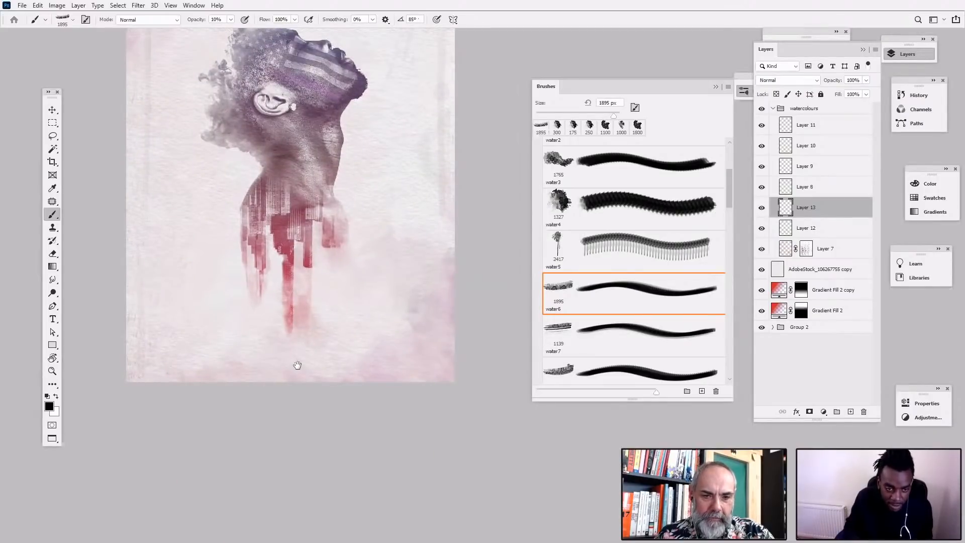
{"action": "left_click", "coordinate": [285, 391]}
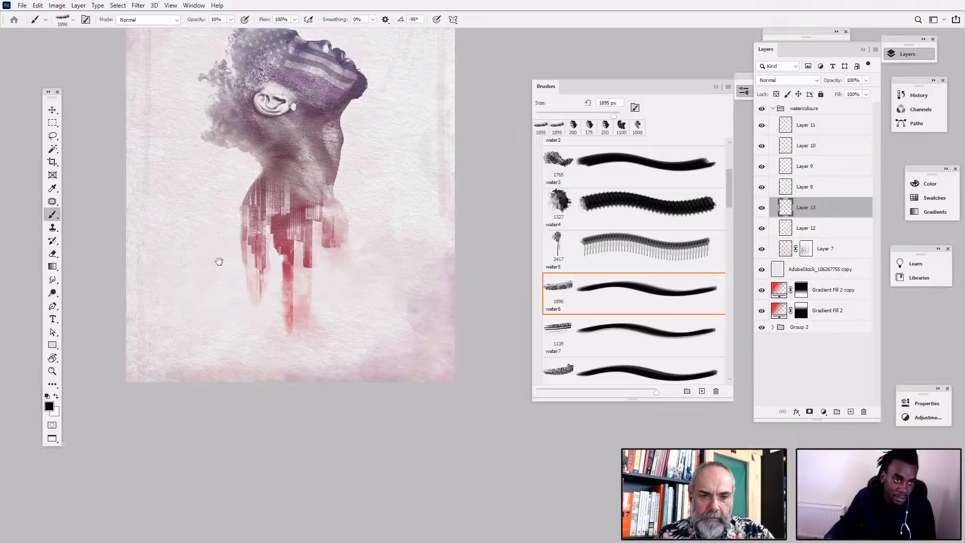
{"action": "left_click_drag", "start_coordinate": [141, 202], "coordinate": [186, 265]}
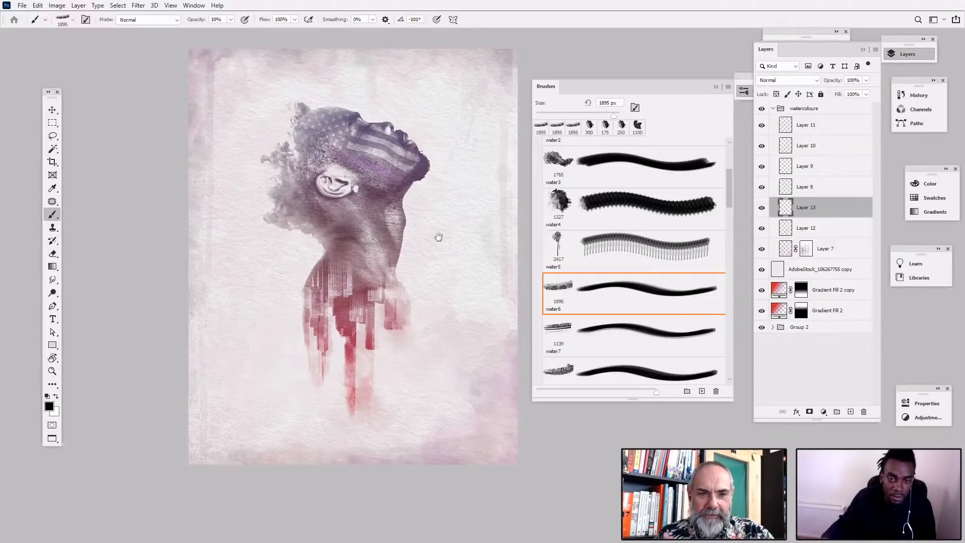
{"action": "left_click_drag", "start_coordinate": [500, 211], "coordinate": [384, 268]}
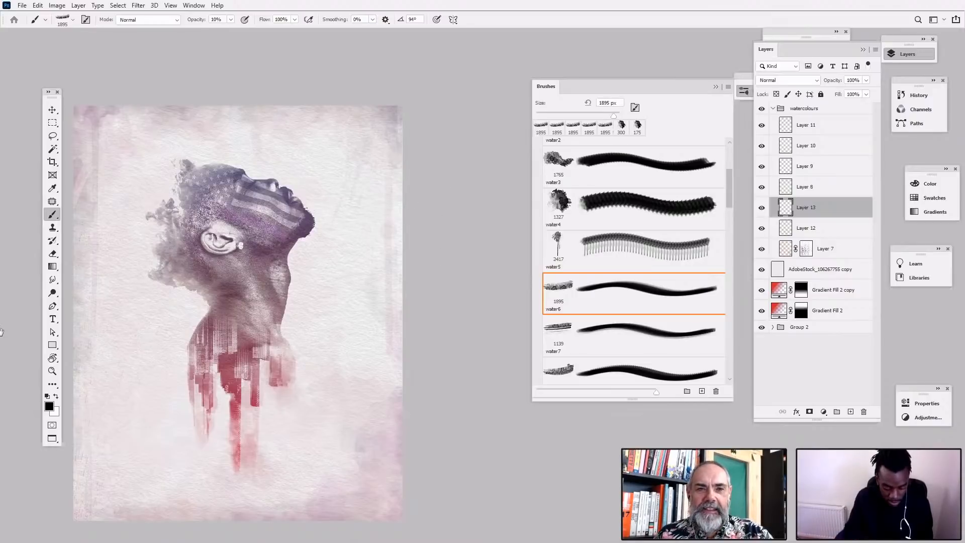
- Select the water4 brush at 300 px and sample a muted grey tone from the smoky hair behind the head as foreground color
{"action": "key", "text": "v"}
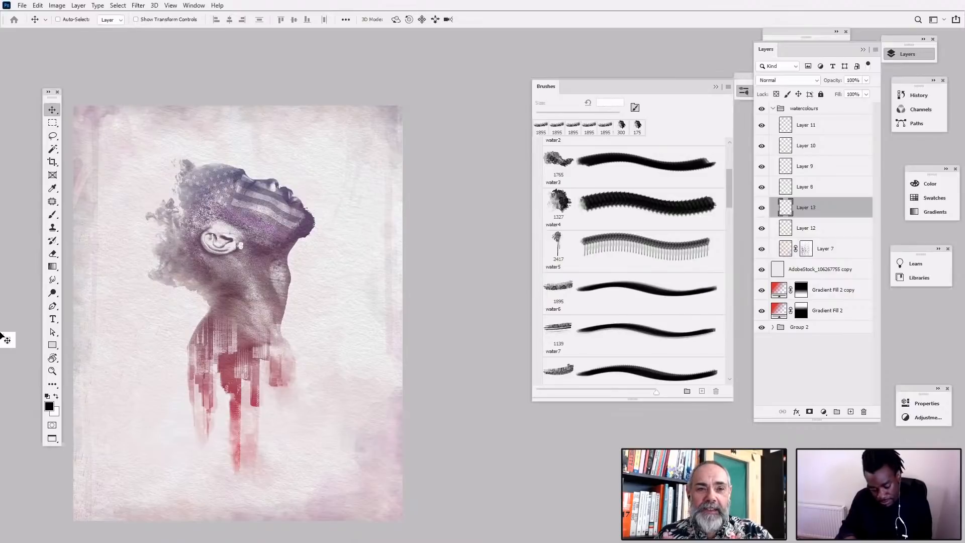
{"action": "key", "text": "ctrl+plus"}
{"action": "key", "text": "ctrl+plus"}
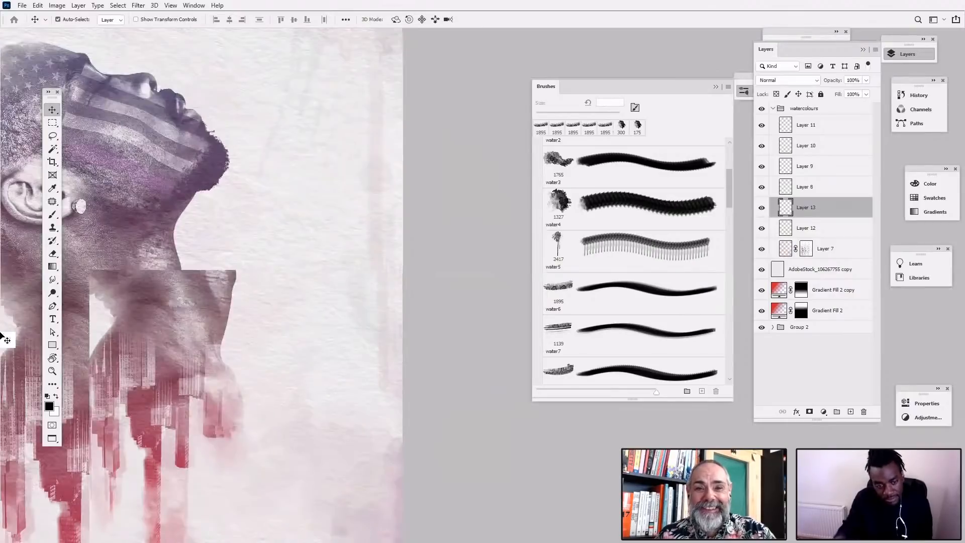
{"action": "left_click_drag", "start_coordinate": [300, 341], "coordinate": [431, 272]}
{"action": "mouse_move", "coordinate": [314, 321]}
{"action": "left_mouse_down"}
{"action": "mouse_move", "coordinate": [422, 263]}
{"action": "mouse_move", "coordinate": [389, 283]}
{"action": "mouse_move", "coordinate": [426, 371]}
{"action": "left_mouse_up"}
{"action": "left_click_drag", "start_coordinate": [394, 320], "coordinate": [373, 425]}
{"action": "left_click", "coordinate": [561, 206]}
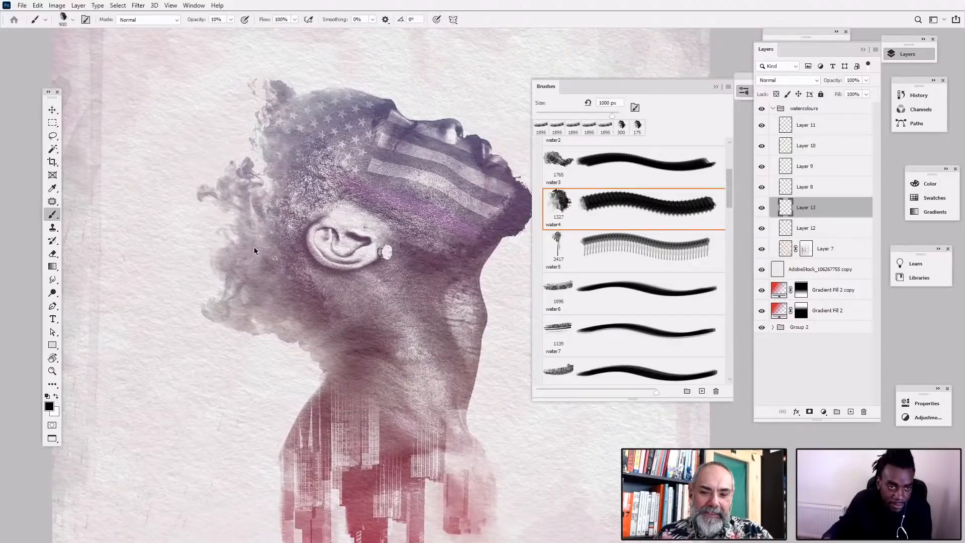
{"action": "key", "text": "["}
{"action": "key", "text": "["}
{"action": "key", "text": "["}
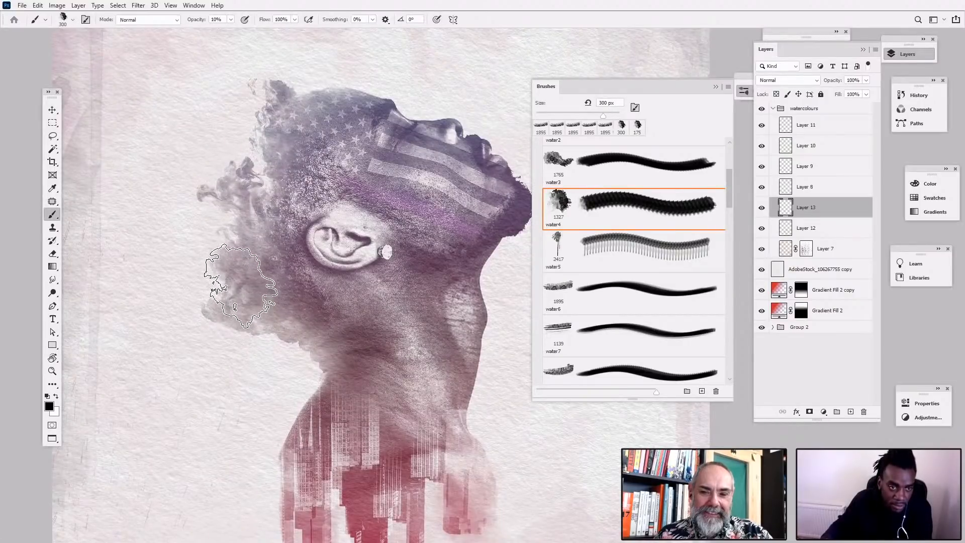
{"action": "left_click", "coordinate": [239, 274], "text": "alt"}
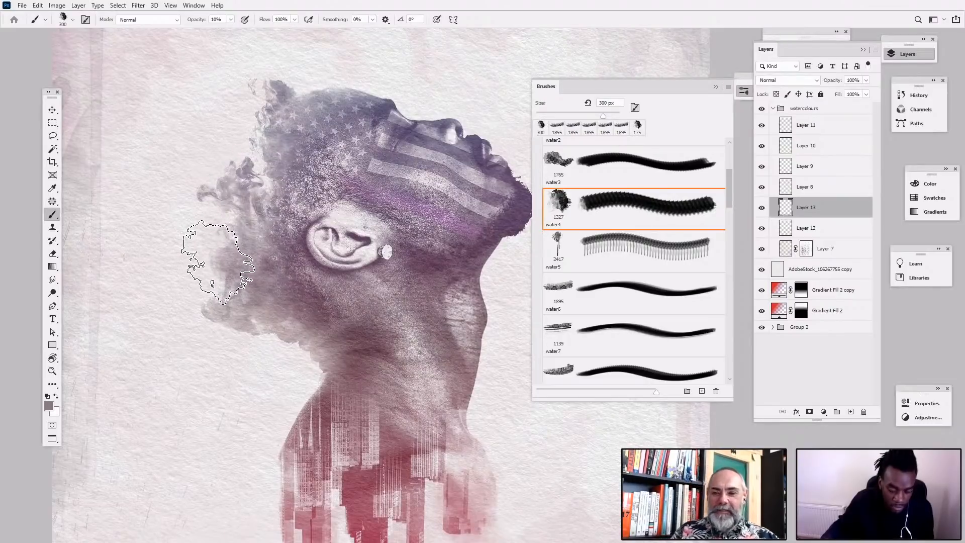
- Add a new layer above Layer 13 and paint faint grey washes over the smoky hair with the brush between 200 and 300 px
{"action": "key", "text": "bracketright"}
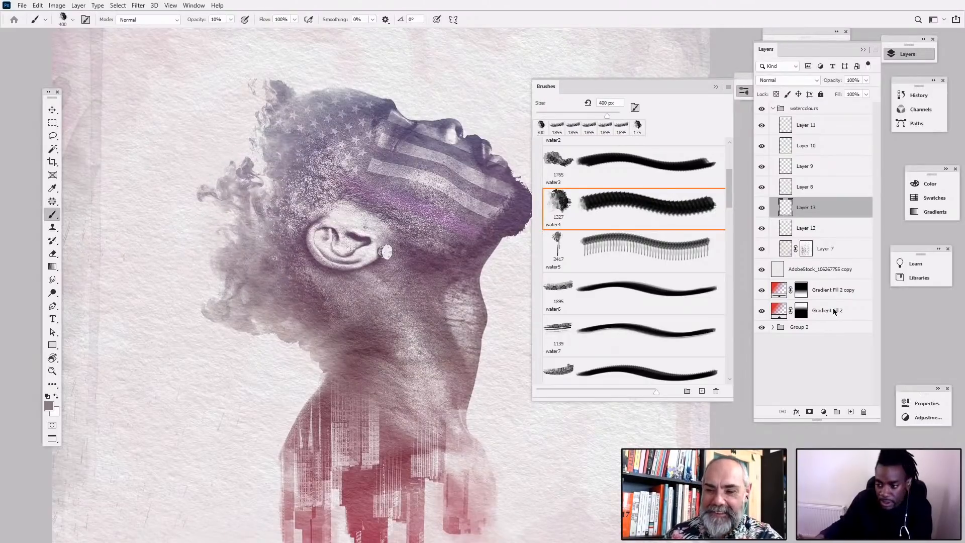
{"action": "left_click", "coordinate": [850, 413]}
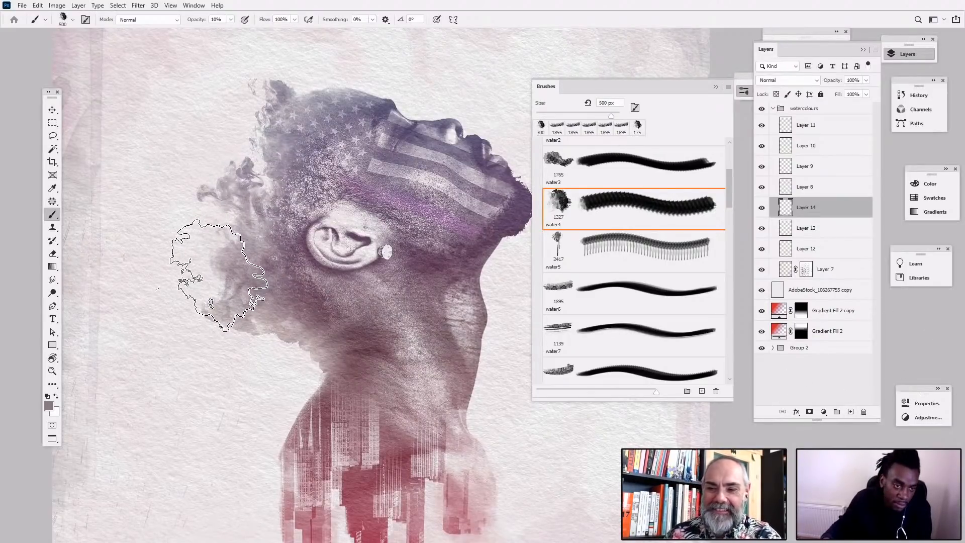
{"action": "key", "text": "bracketleft"}
{"action": "key", "text": "bracketleft"}
{"action": "key", "text": "bracketleft"}
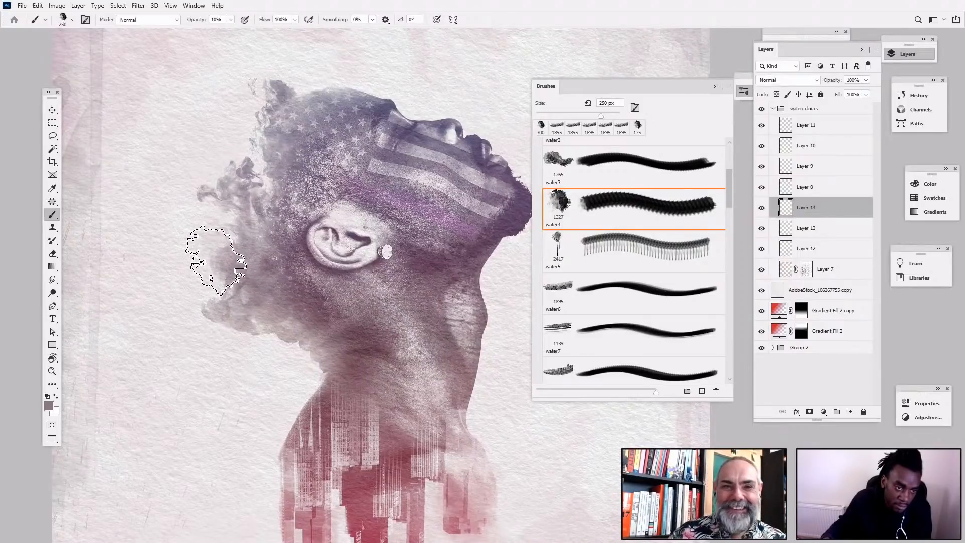
{"action": "key", "text": "bracketright"}
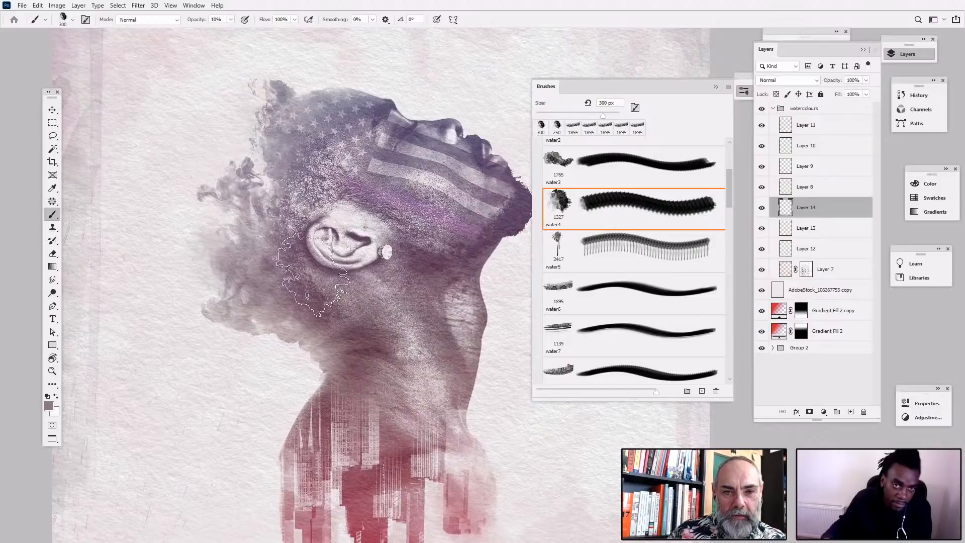
{"action": "mouse_move", "coordinate": [263, 326]}
{"action": "left_mouse_down"}
{"action": "mouse_move", "coordinate": [207, 314]}
{"action": "mouse_move", "coordinate": [219, 315]}
{"action": "left_mouse_up"}
{"action": "key", "text": "bracketleft"}
{"action": "key", "text": "bracketleft"}
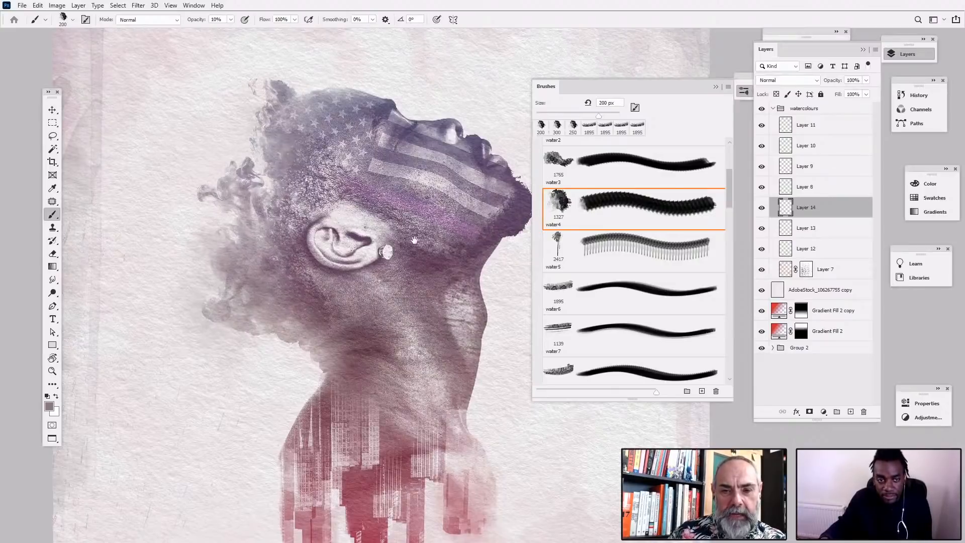
- Examine the portrait's neck, skyline texture and red drips close up
{"action": "mouse_move", "coordinate": [385, 250]}
{"action": "left_mouse_down"}
{"action": "mouse_move", "coordinate": [414, 245]}
{"action": "mouse_move", "coordinate": [400, 240]}
{"action": "mouse_move", "coordinate": [382, 157]}
{"action": "left_mouse_up"}
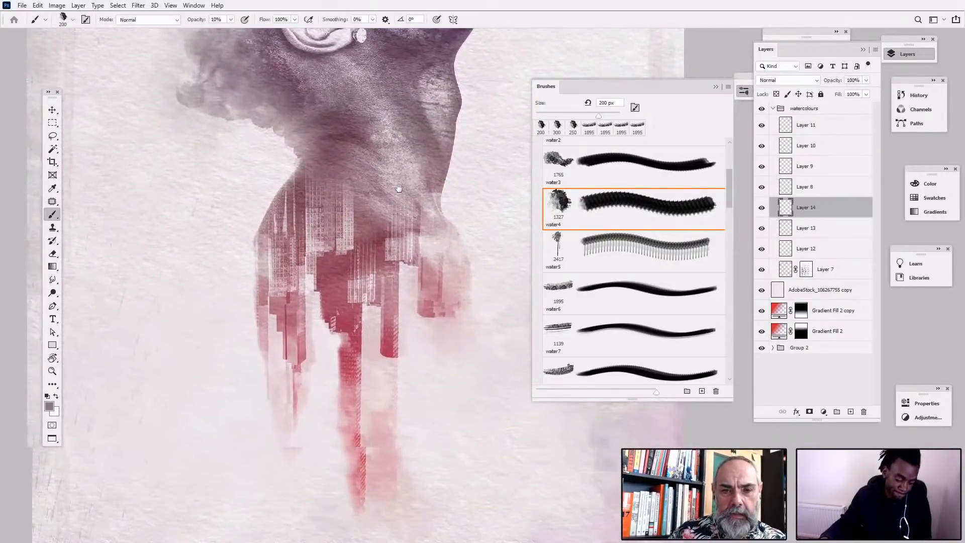
{"action": "key", "text": "v"}
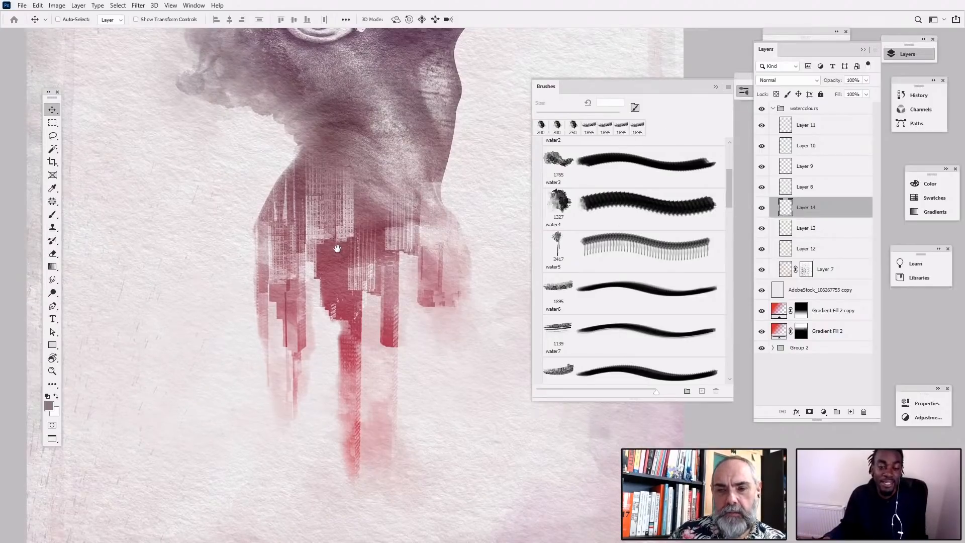
{"action": "left_click_drag", "start_coordinate": [334, 247], "coordinate": [342, 247]}
{"action": "left_click_drag", "start_coordinate": [387, 210], "coordinate": [399, 161]}
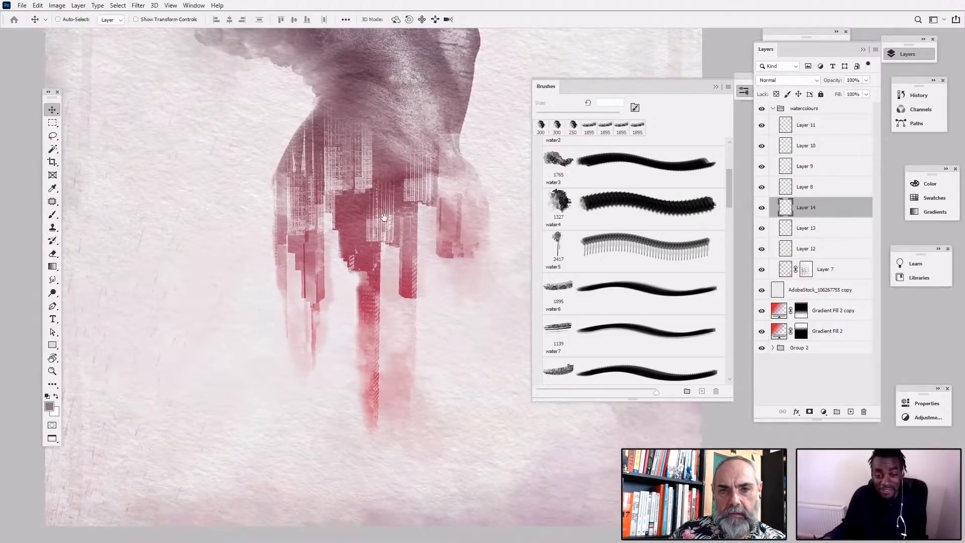
{"action": "left_click_drag", "start_coordinate": [401, 215], "coordinate": [399, 372]}
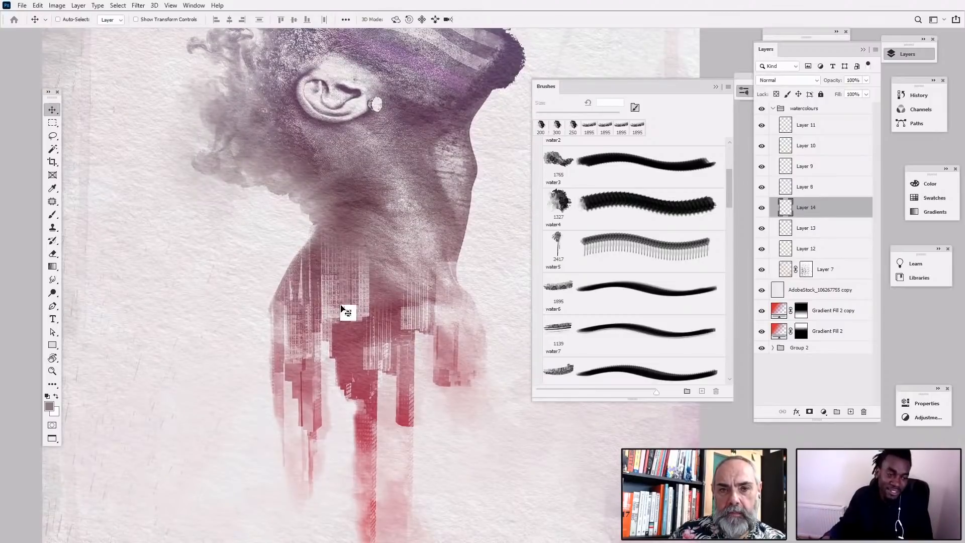
{"action": "left_click_drag", "start_coordinate": [325, 300], "coordinate": [331, 235]}
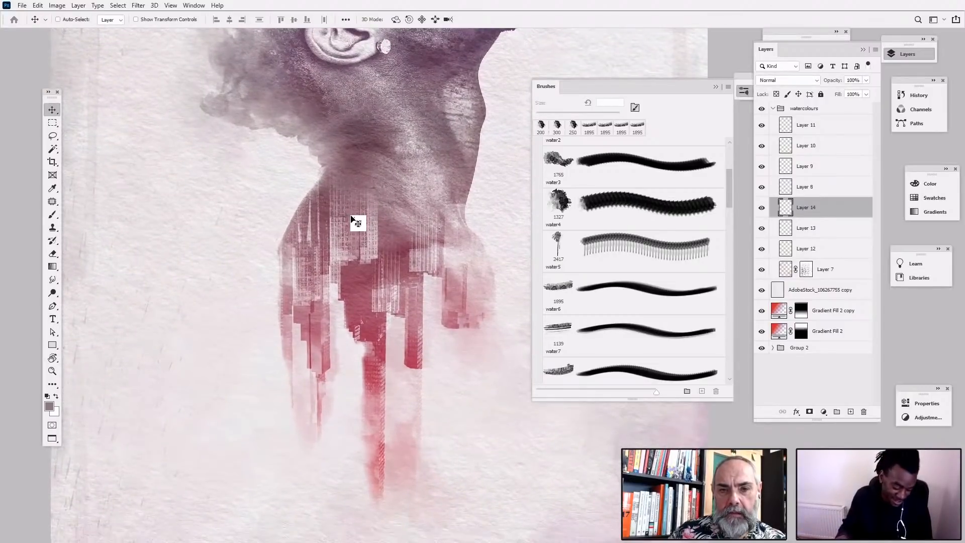
- Select the water3 brush at 1765 px and darken the foreground color to a deeper muted purple-grey
{"action": "key", "text": "ctrl"}
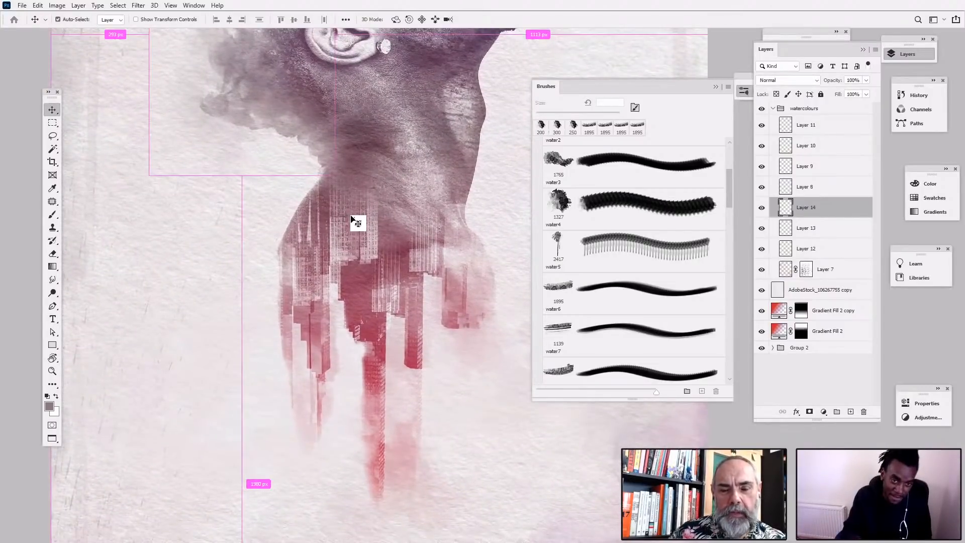
{"action": "key", "text": "ctrl+minus"}
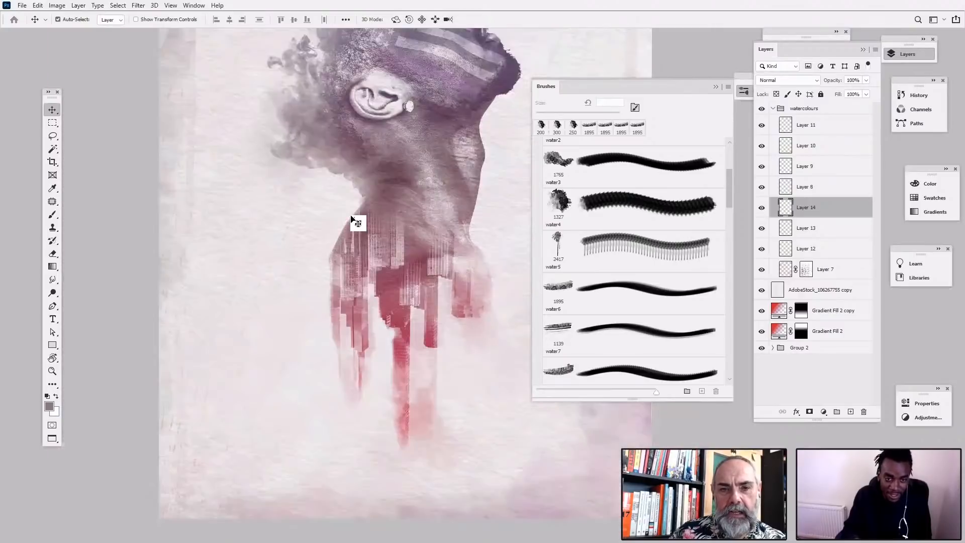
{"action": "left_click", "coordinate": [572, 164]}
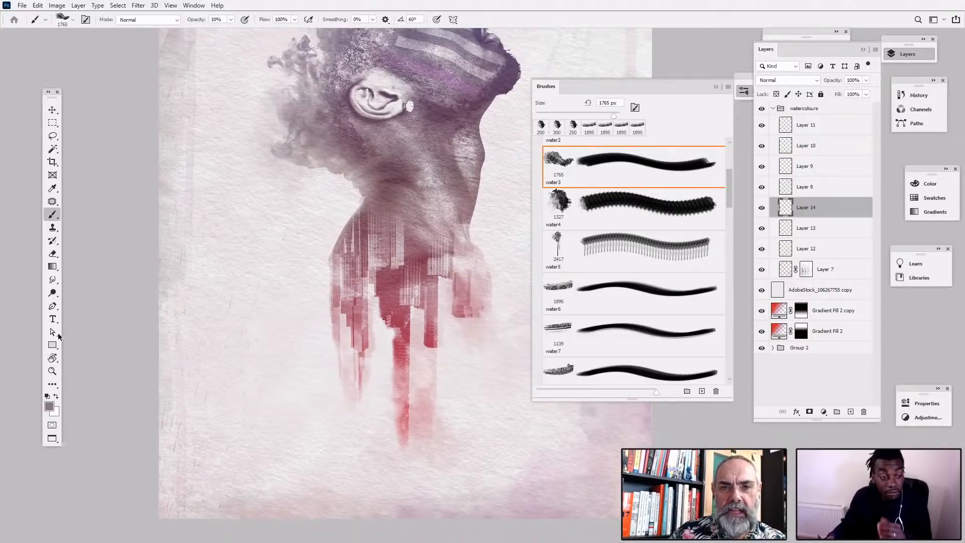
{"action": "left_click", "coordinate": [49, 407]}
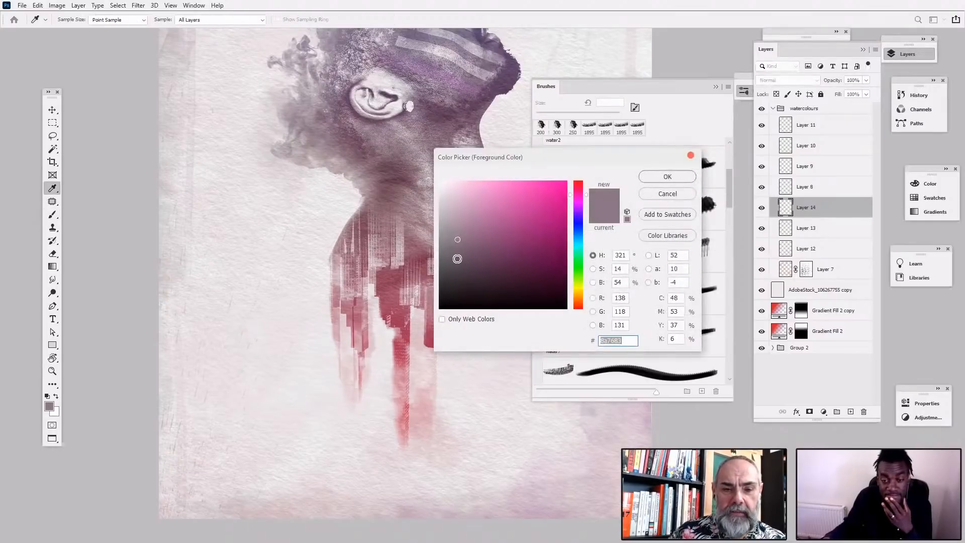
{"action": "left_click", "coordinate": [462, 262]}
{"action": "left_click_drag", "start_coordinate": [462, 262], "coordinate": [467, 268]}
{"action": "left_click", "coordinate": [668, 177]}
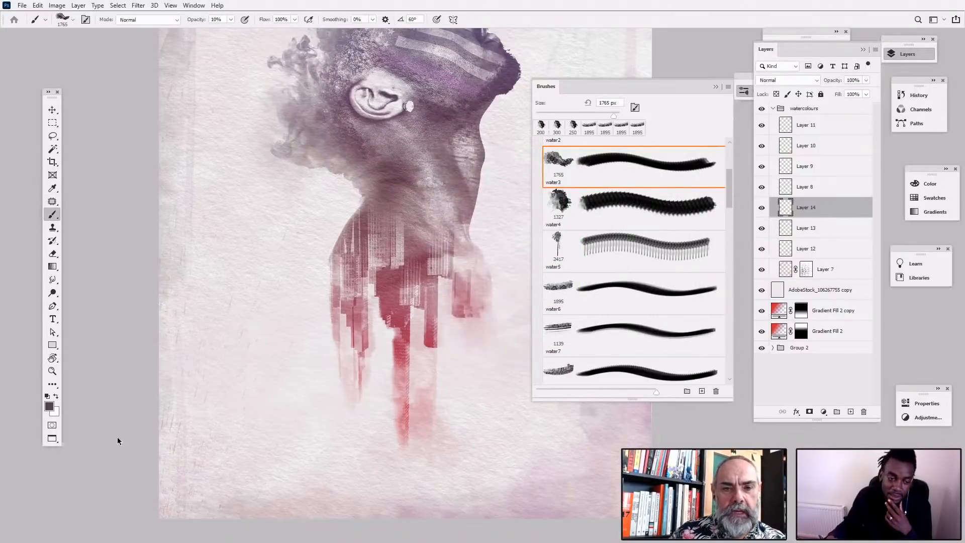
- Stamp a large grey wash on Layer 14 beside the left drips and lower the layer's opacity to 46%
{"action": "left_click", "coordinate": [151, 439]}
{"action": "left_click", "coordinate": [193, 463]}
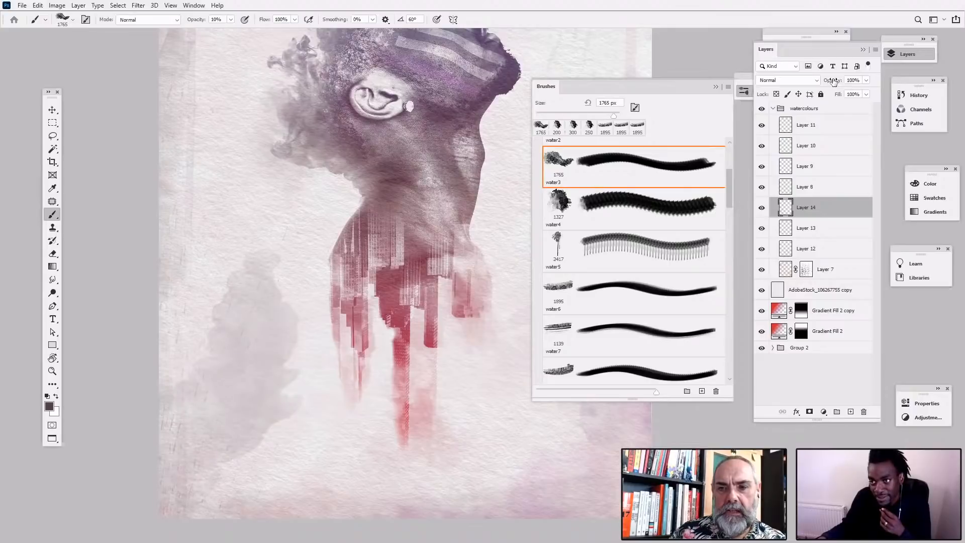
{"action": "left_click_drag", "start_coordinate": [833, 82], "coordinate": [806, 84]}
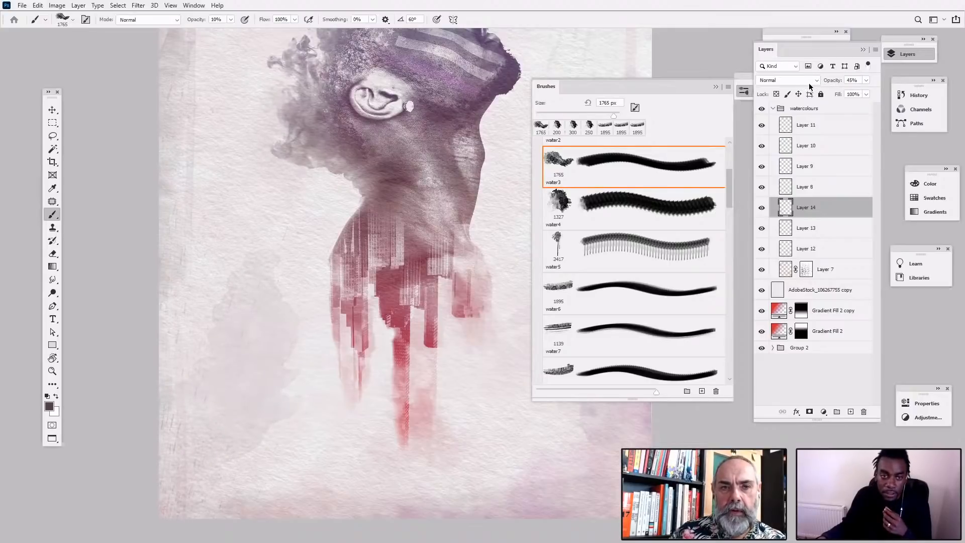
- Reposition the Layer 14 wash so it sits softly on the paper beside and below the left drips
{"action": "key", "text": "v"}
{"action": "mouse_move", "coordinate": [245, 396]}
{"action": "left_mouse_down"}
{"action": "mouse_move", "coordinate": [260, 399]}
{"action": "mouse_move", "coordinate": [263, 427]}
{"action": "mouse_move", "coordinate": [240, 429]}
{"action": "mouse_move", "coordinate": [213, 366]}
{"action": "mouse_move", "coordinate": [240, 378]}
{"action": "left_mouse_up"}
{"action": "left_click_drag", "start_coordinate": [398, 279], "coordinate": [372, 298]}
{"action": "left_click_drag", "start_coordinate": [189, 418], "coordinate": [217, 488]}
{"action": "left_click_drag", "start_coordinate": [234, 449], "coordinate": [255, 416]}
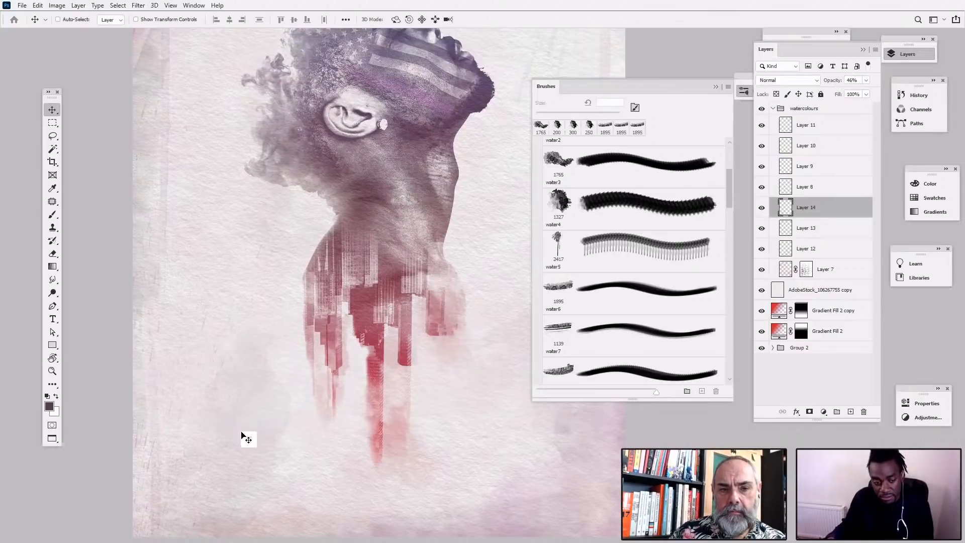
{"action": "left_click_drag", "start_coordinate": [241, 432], "coordinate": [235, 434]}
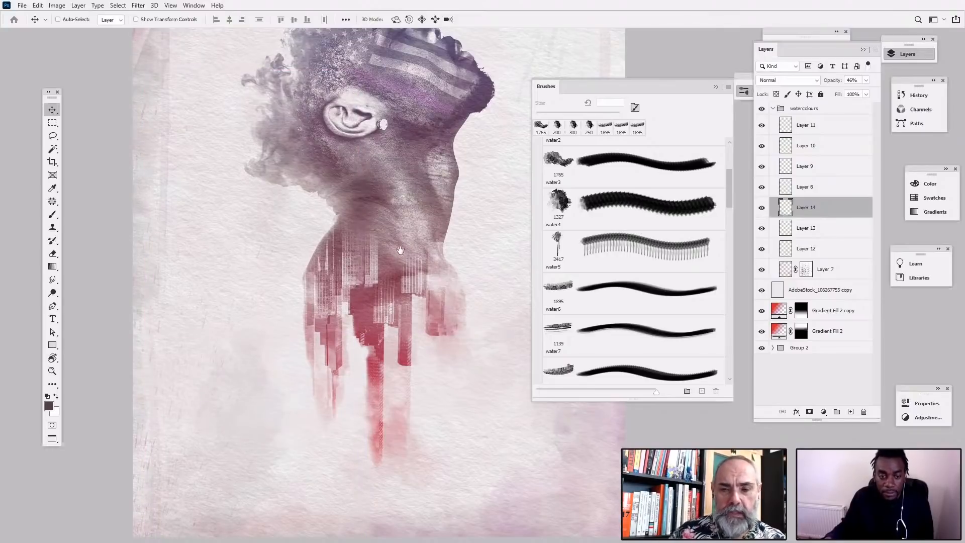
- Stamp faint grey streaks beside the face with the water7 brush at 1100 px and 84°, and move them toward the paper's right edge
{"action": "left_click_drag", "start_coordinate": [401, 250], "coordinate": [340, 267]}
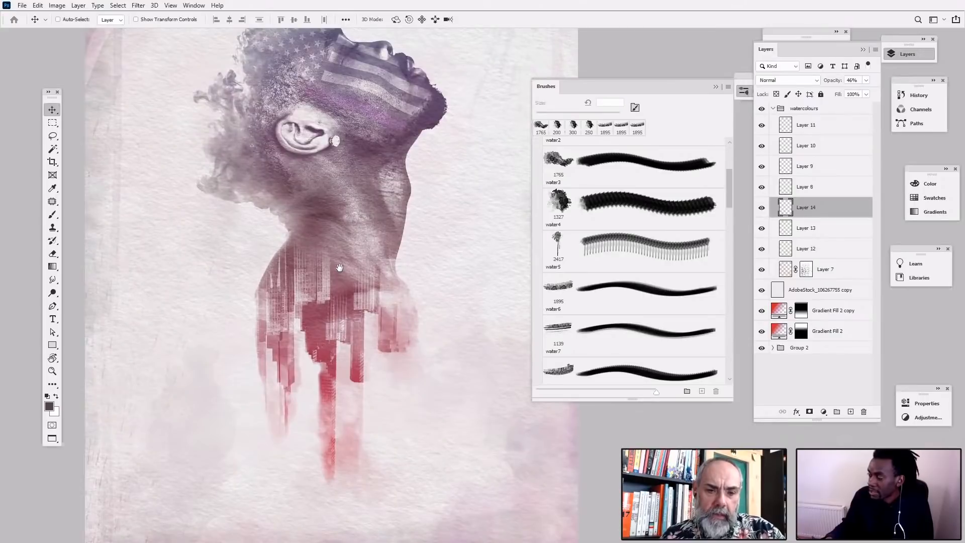
{"action": "left_click_drag", "start_coordinate": [341, 247], "coordinate": [296, 315]}
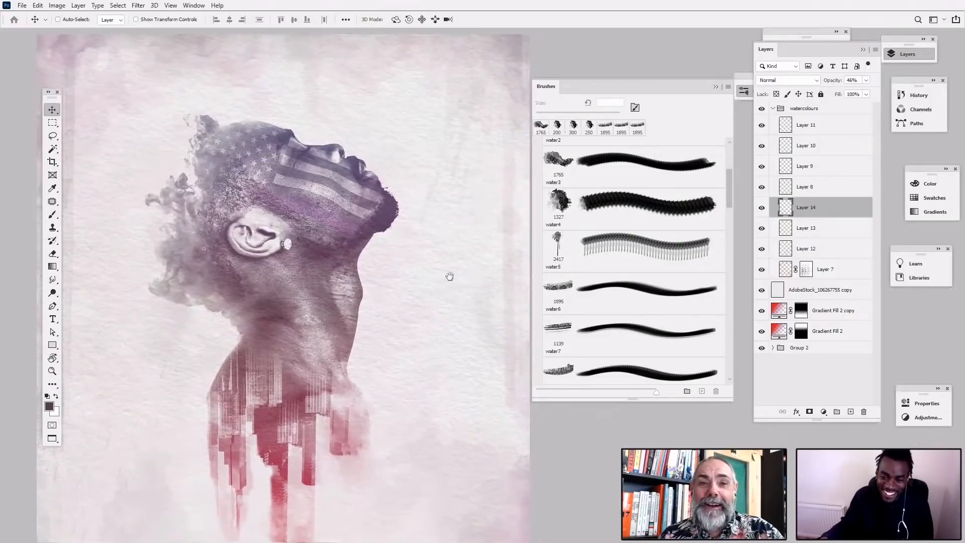
{"action": "left_click_drag", "start_coordinate": [426, 254], "coordinate": [347, 236]}
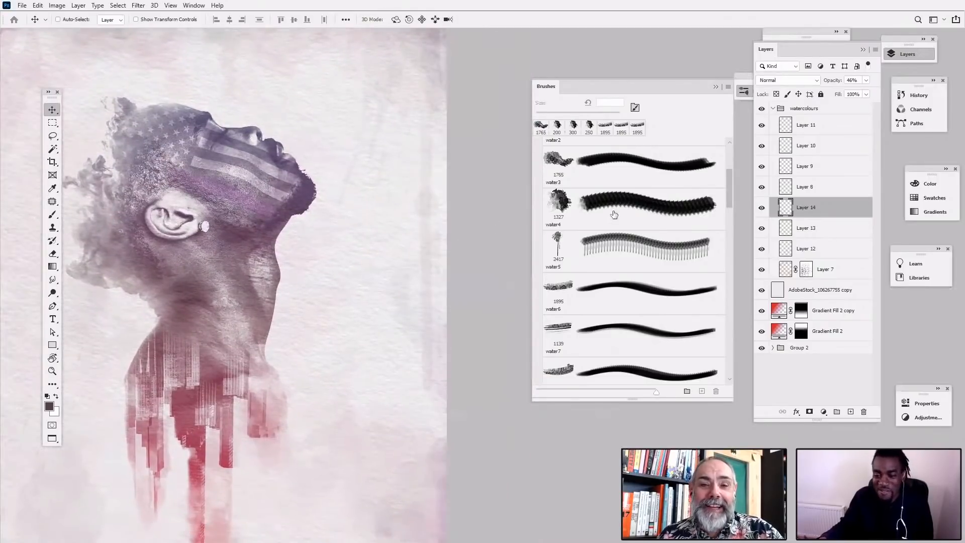
{"action": "left_click", "coordinate": [560, 326]}
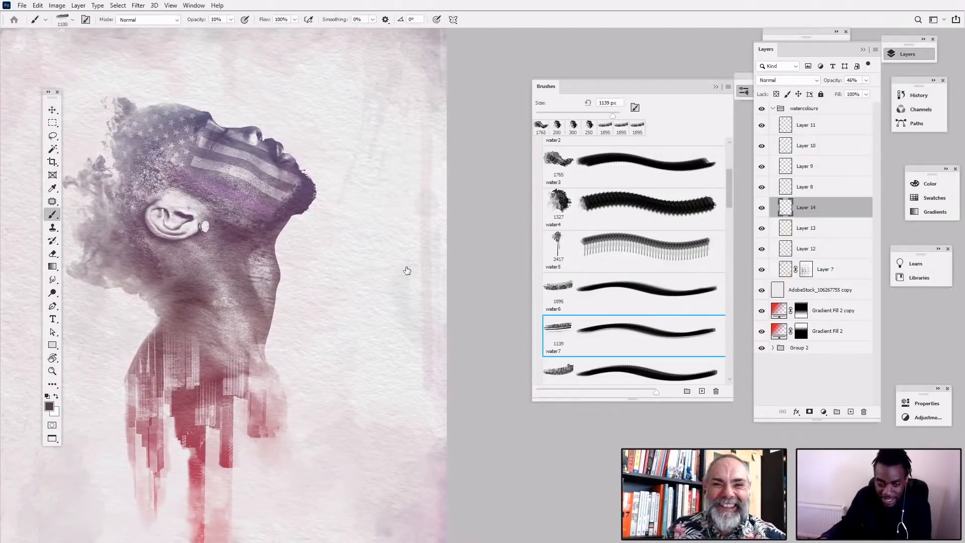
{"action": "key", "text": "["}
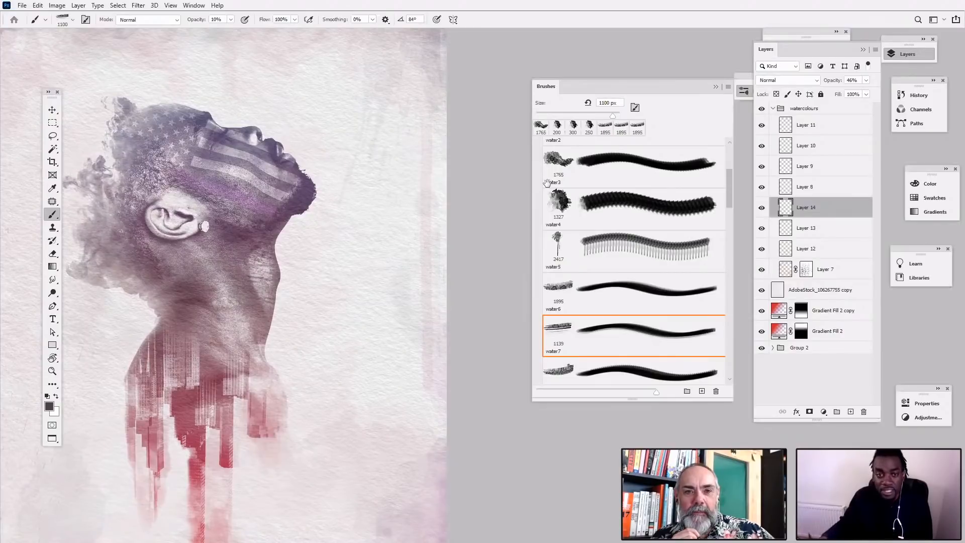
{"action": "left_click_drag", "start_coordinate": [442, 247], "coordinate": [452, 294]}
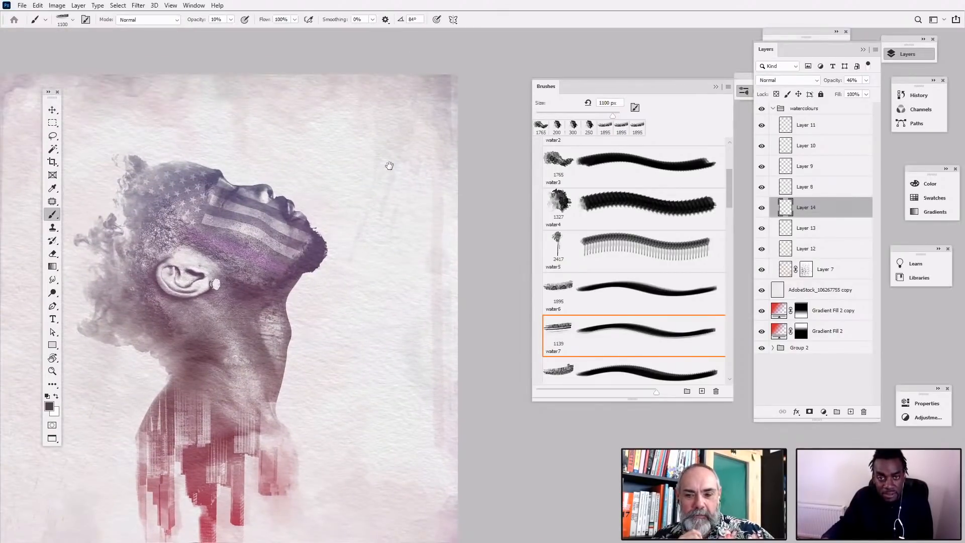
{"action": "left_click", "coordinate": [390, 154]}
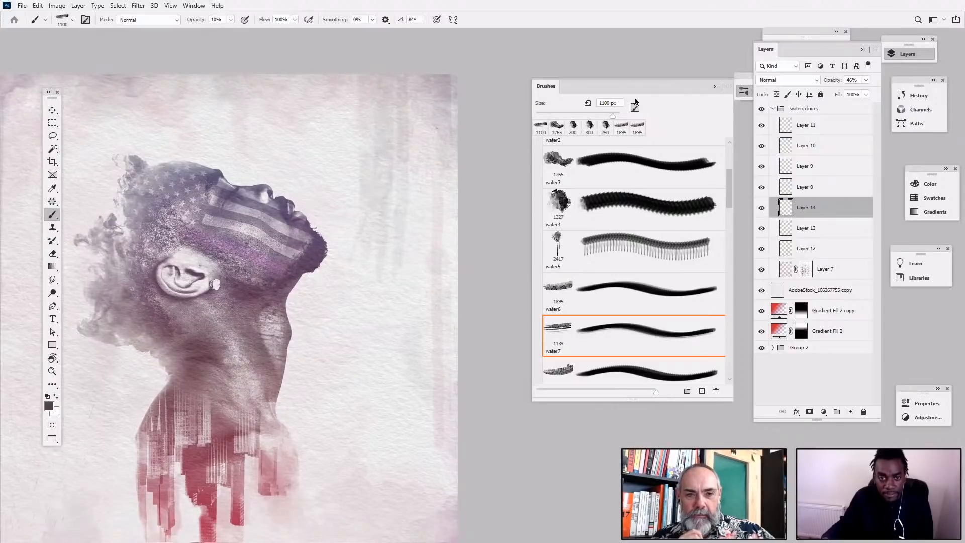
{"action": "key", "text": "v"}
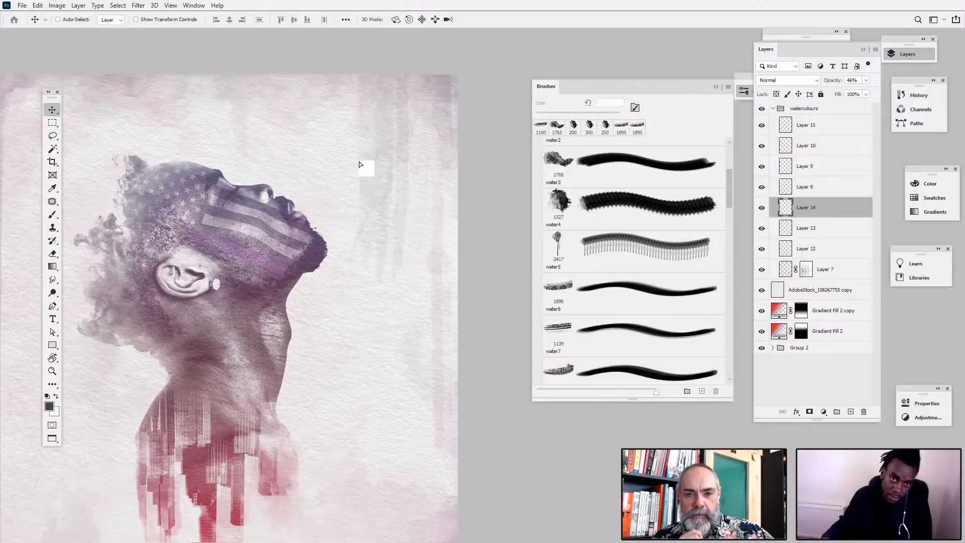
{"action": "mouse_move", "coordinate": [359, 161]}
{"action": "left_mouse_down"}
{"action": "mouse_move", "coordinate": [334, 135]}
{"action": "mouse_move", "coordinate": [286, 115]}
{"action": "mouse_move", "coordinate": [429, 102]}
{"action": "mouse_move", "coordinate": [271, 96]}
{"action": "mouse_move", "coordinate": [119, 110]}
{"action": "mouse_move", "coordinate": [160, 161]}
{"action": "mouse_move", "coordinate": [519, 164]}
{"action": "left_mouse_up"}
- Select the water13 drip brush, reduce it to 300 px and set its angle to 3° for work on the red drips
{"action": "key", "text": "space"}
{"action": "left_click_drag", "start_coordinate": [413, 137], "coordinate": [468, 48]}
{"action": "left_click_drag", "start_coordinate": [395, 215], "coordinate": [423, 138]}
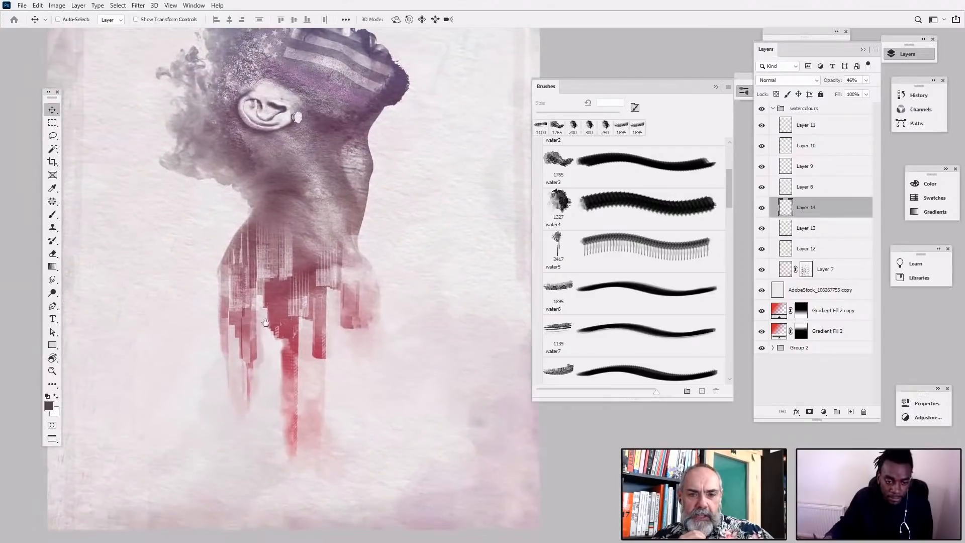
{"action": "key", "text": "space"}
{"action": "left_click_drag", "start_coordinate": [352, 327], "coordinate": [371, 320]}
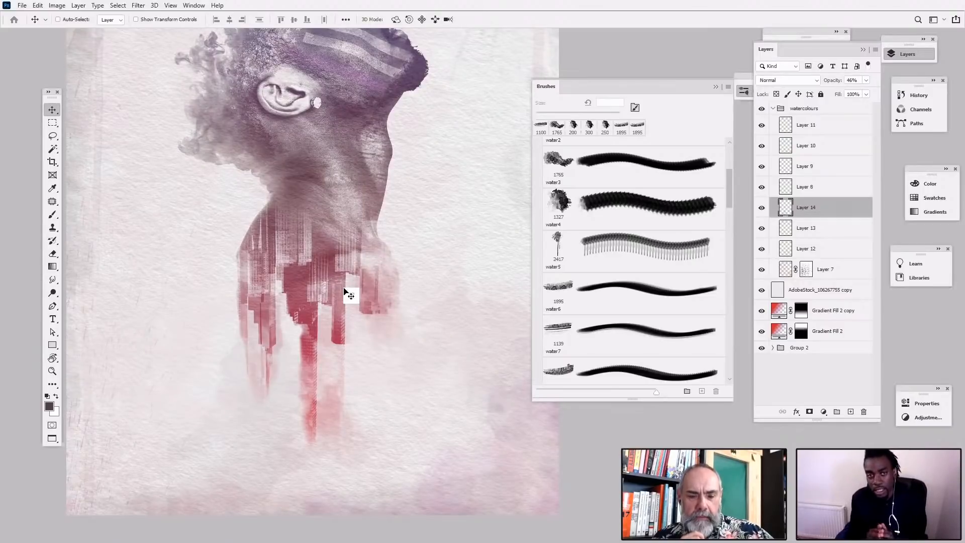
{"action": "left_click_drag", "start_coordinate": [383, 287], "coordinate": [367, 216]}
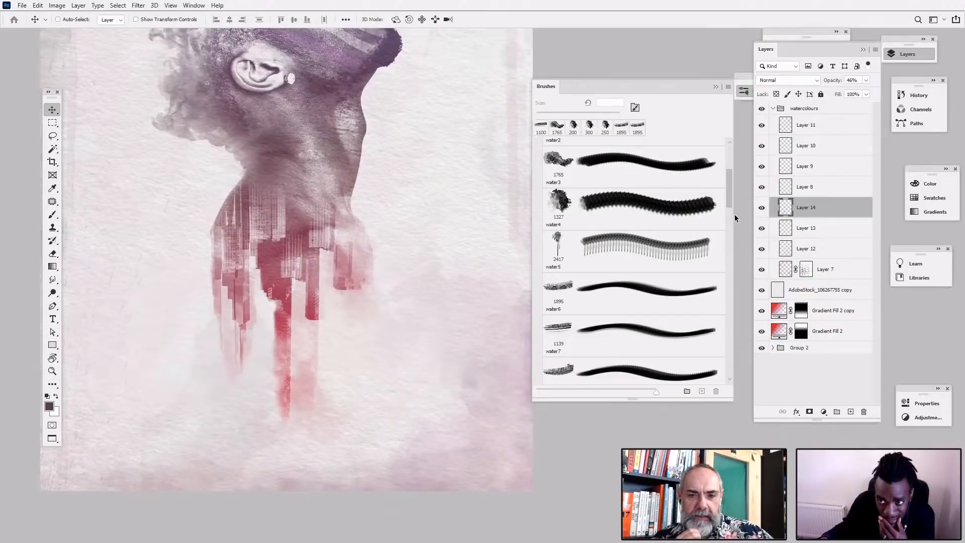
{"action": "left_click_drag", "start_coordinate": [727, 199], "coordinate": [727, 182]}
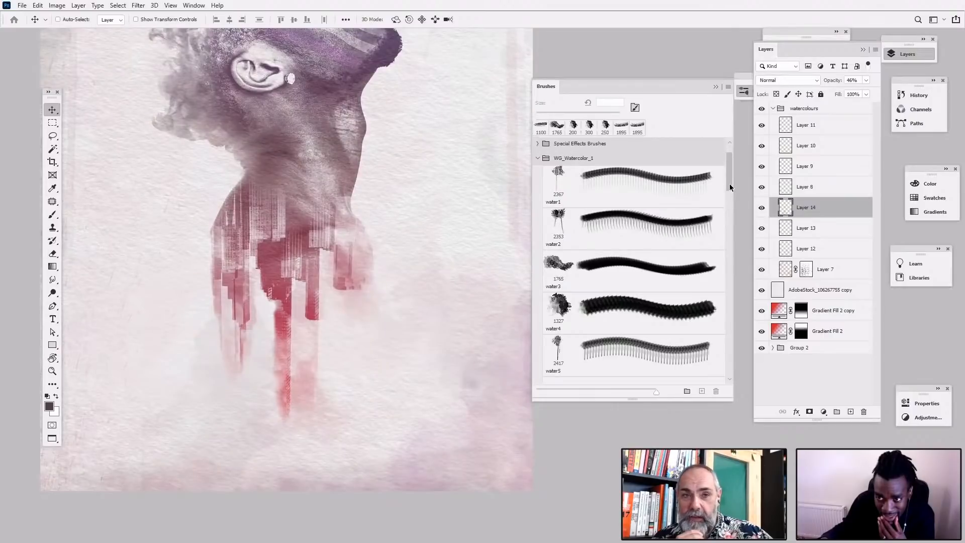
{"action": "left_click_drag", "start_coordinate": [730, 187], "coordinate": [732, 262]}
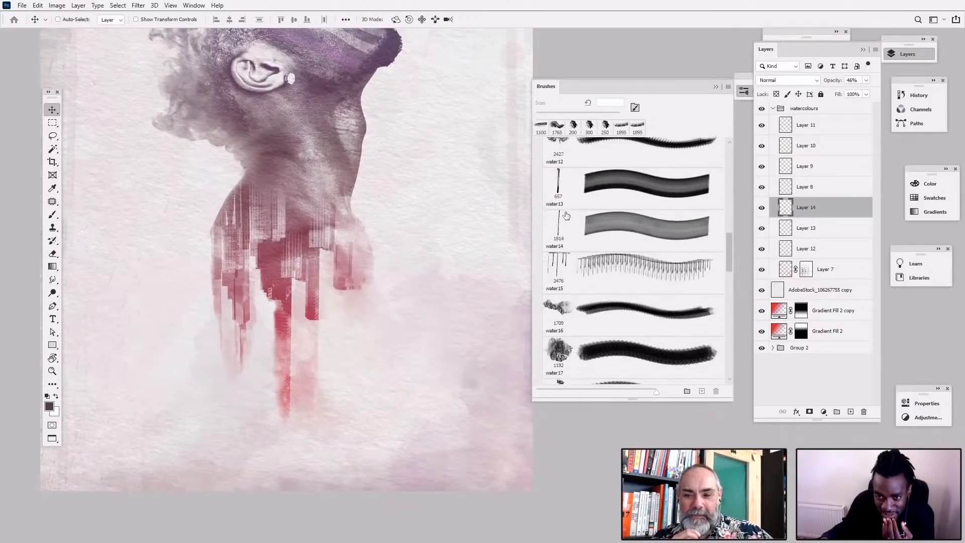
{"action": "left_click", "coordinate": [556, 184]}
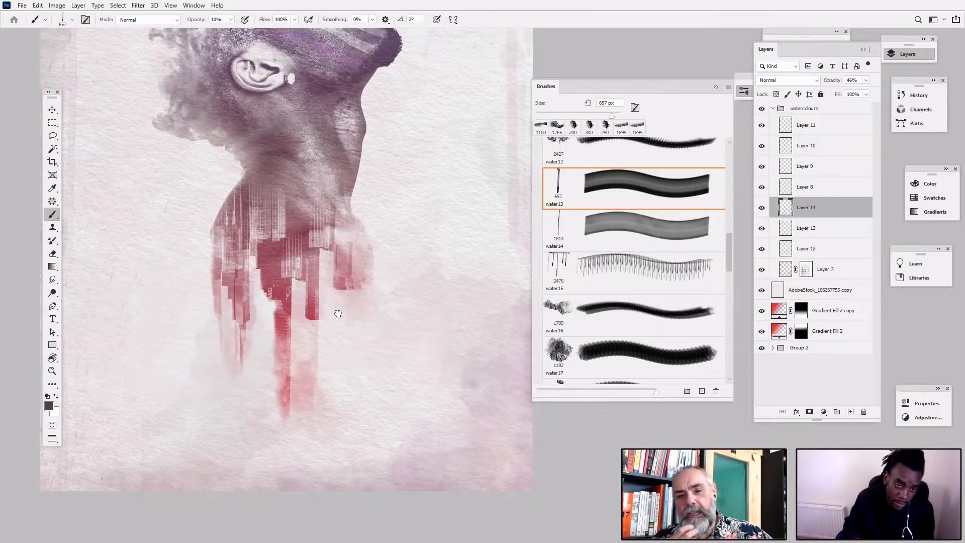
{"action": "key", "text": "bracketleft"}
{"action": "key", "text": "bracketleft"}
{"action": "key", "text": "bracketleft"}
{"action": "key", "text": "bracketleft"}
{"action": "key", "text": "bracketleft"}
{"action": "key", "text": "bracketleft"}
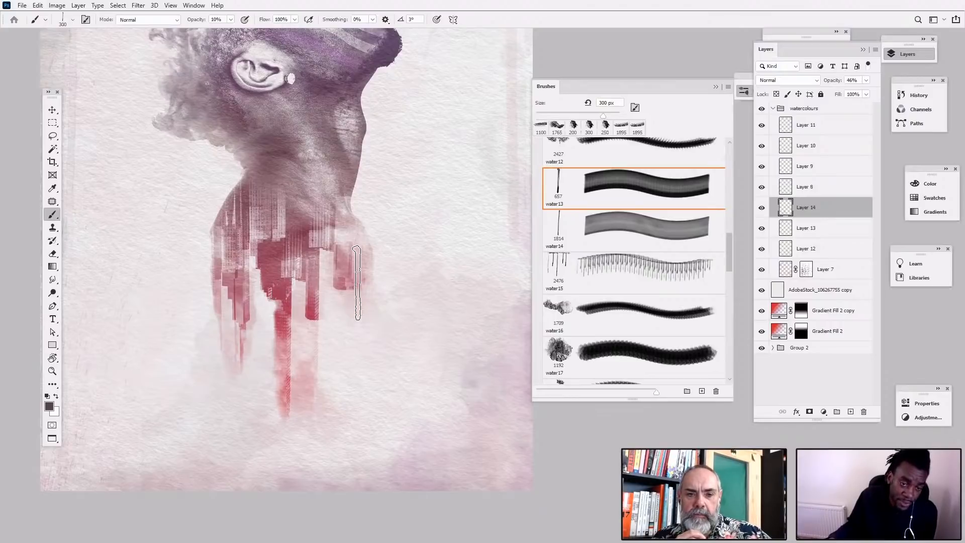
- Stamp faint water13 marks over the drips, sampling a red from them and enlarging the brush to 400 px
{"action": "left_click", "coordinate": [357, 283]}
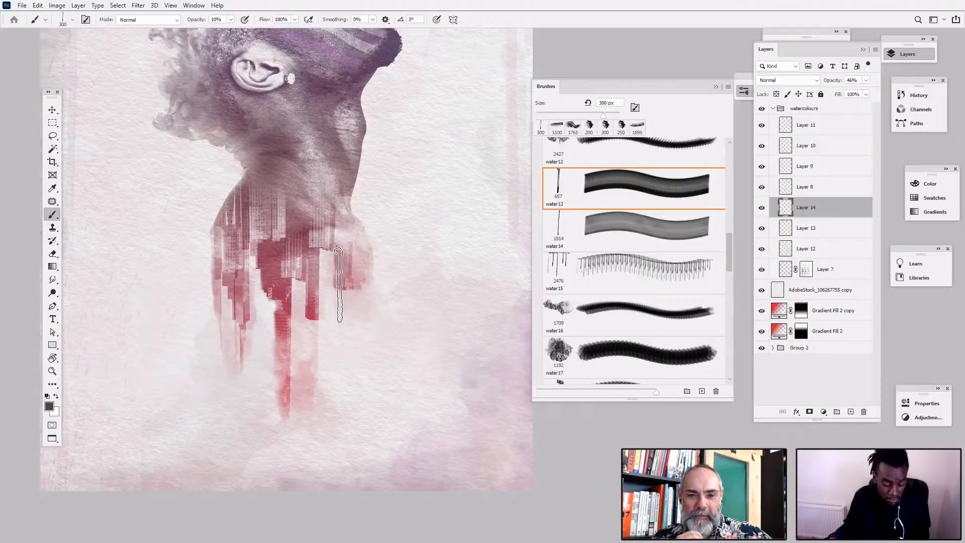
{"action": "left_click", "coordinate": [312, 317], "text": "alt"}
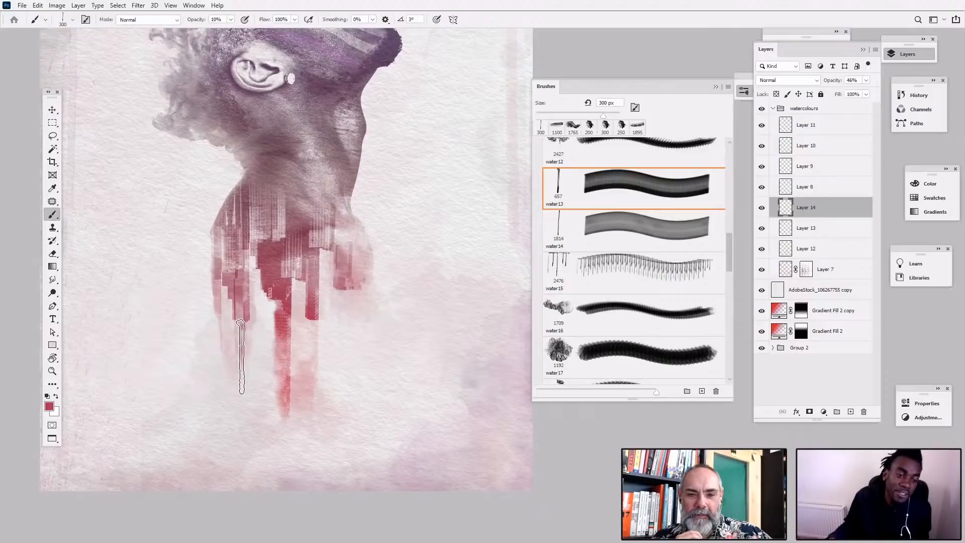
{"action": "key", "text": "bracketright"}
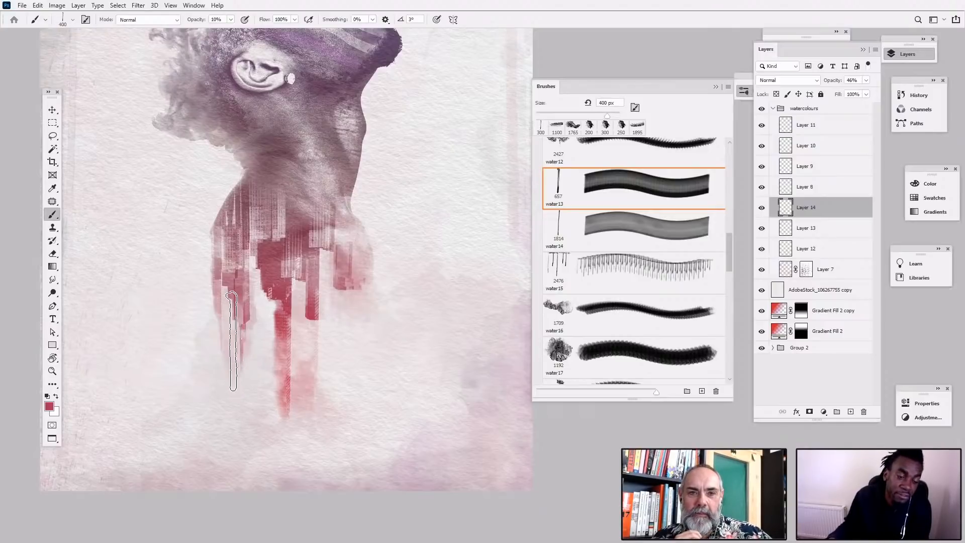
{"action": "left_click", "coordinate": [269, 295]}
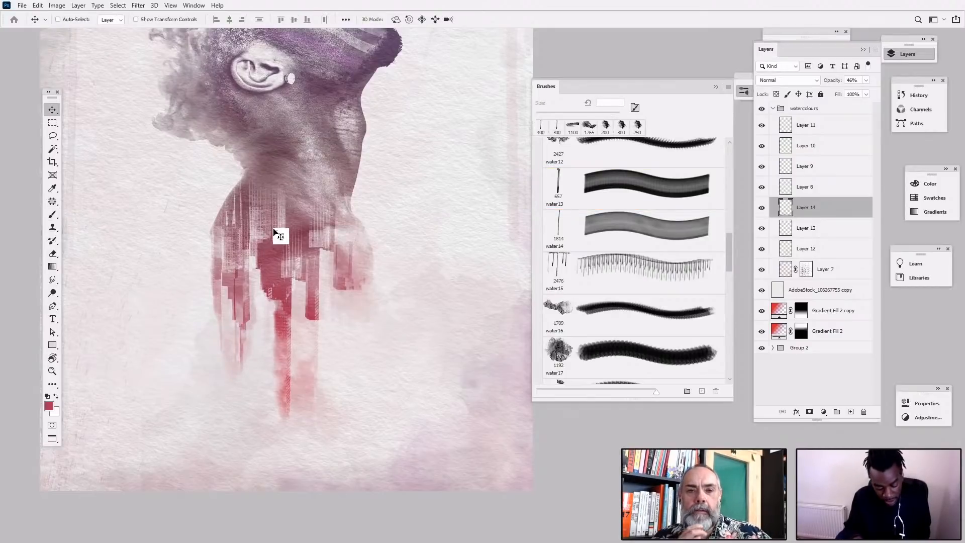
- Examine the whole composition on the paper, and the portrait's head, neck and drips at closer range
{"action": "key", "text": "ctrl+minus"}
{"action": "key", "text": "ctrl+minus"}
{"action": "key", "text": "ctrl+plus"}
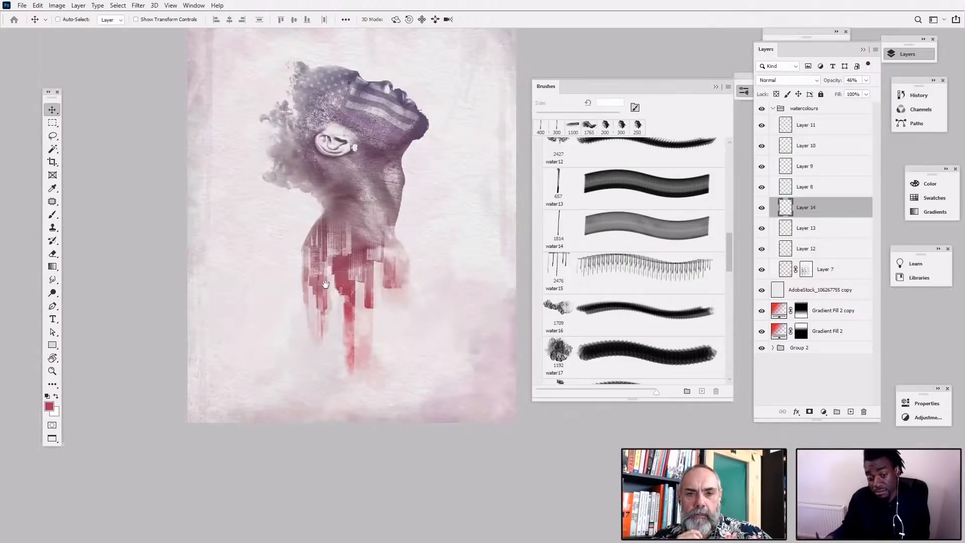
{"action": "left_click_drag", "start_coordinate": [332, 276], "coordinate": [277, 321]}
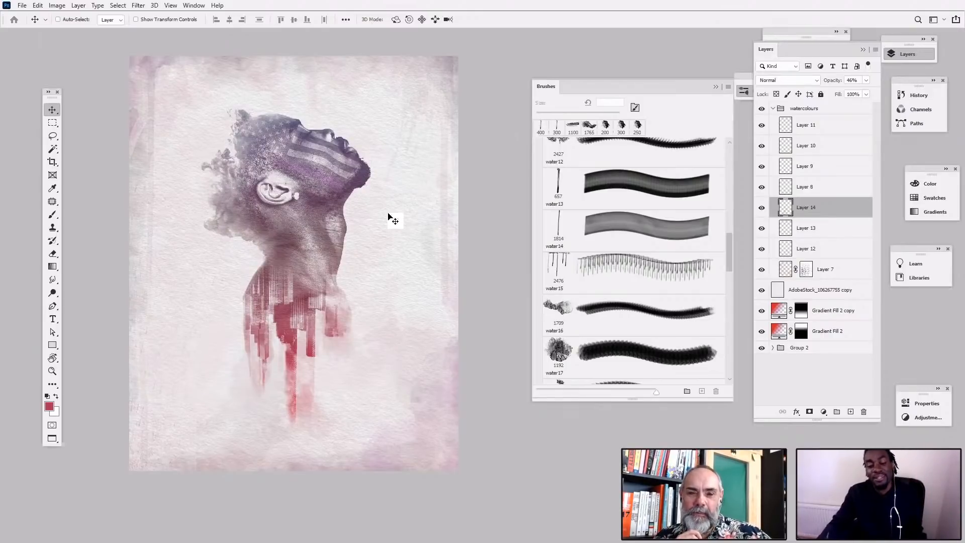
{"action": "key", "text": "ctrl"}
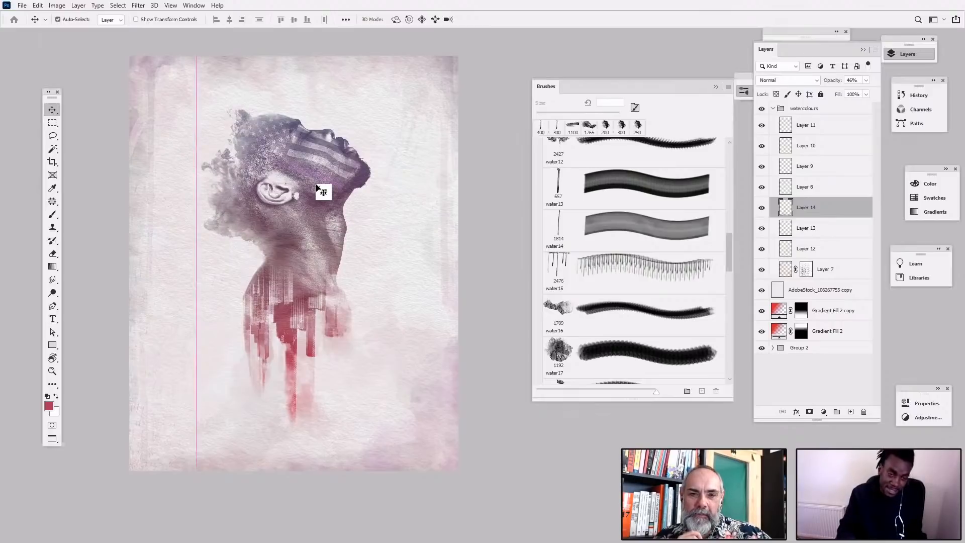
{"action": "key", "text": "ctrl+plus"}
{"action": "key", "text": "space"}
{"action": "left_click_drag", "start_coordinate": [190, 280], "coordinate": [290, 374]}
{"action": "left_click_drag", "start_coordinate": [290, 306], "coordinate": [284, 304]}
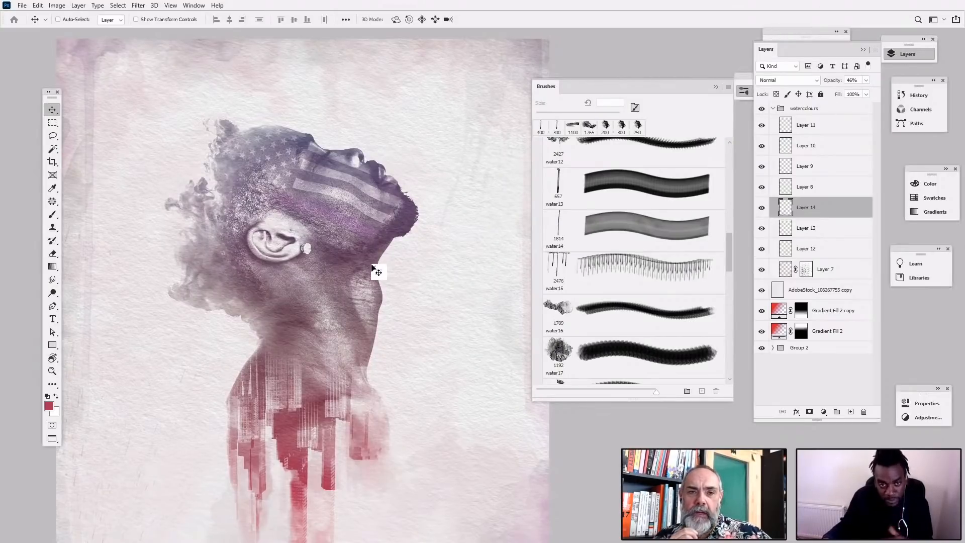
{"action": "left_click_drag", "start_coordinate": [361, 261], "coordinate": [349, 184]}
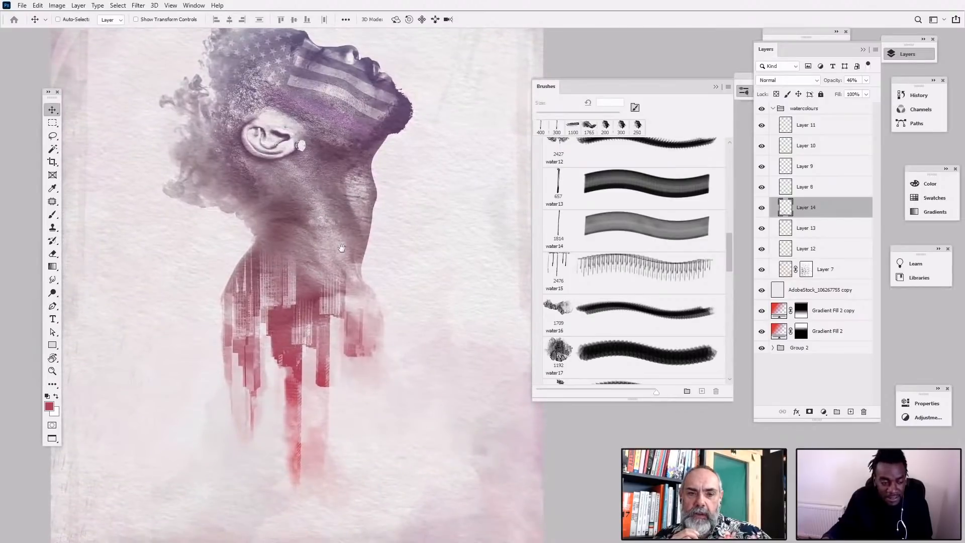
- Select the water8 brush at 1920 px and turn it to -90° for work along the paper's lower edge
{"action": "left_click_drag", "start_coordinate": [731, 251], "coordinate": [732, 197]}
{"action": "left_click", "coordinate": [601, 217]}
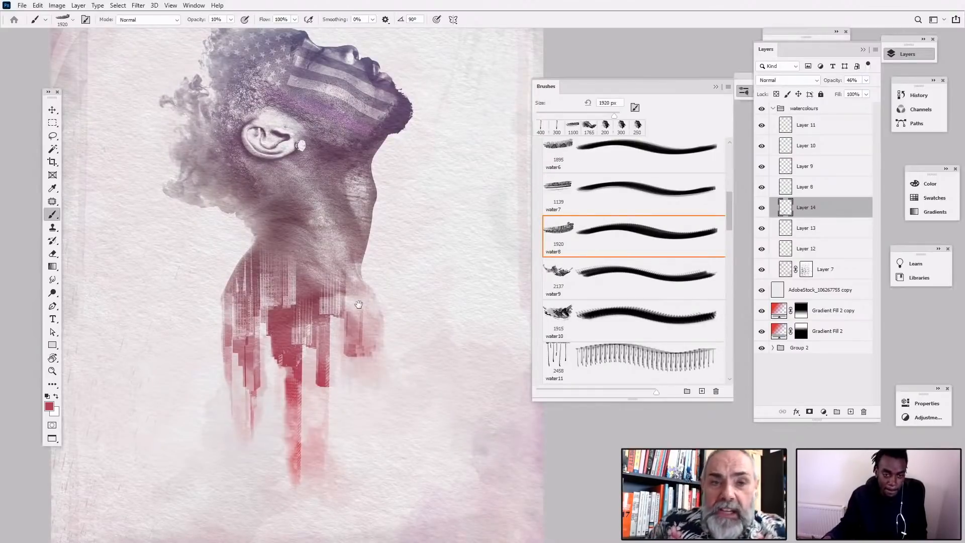
{"action": "left_click_drag", "start_coordinate": [385, 290], "coordinate": [458, 194]}
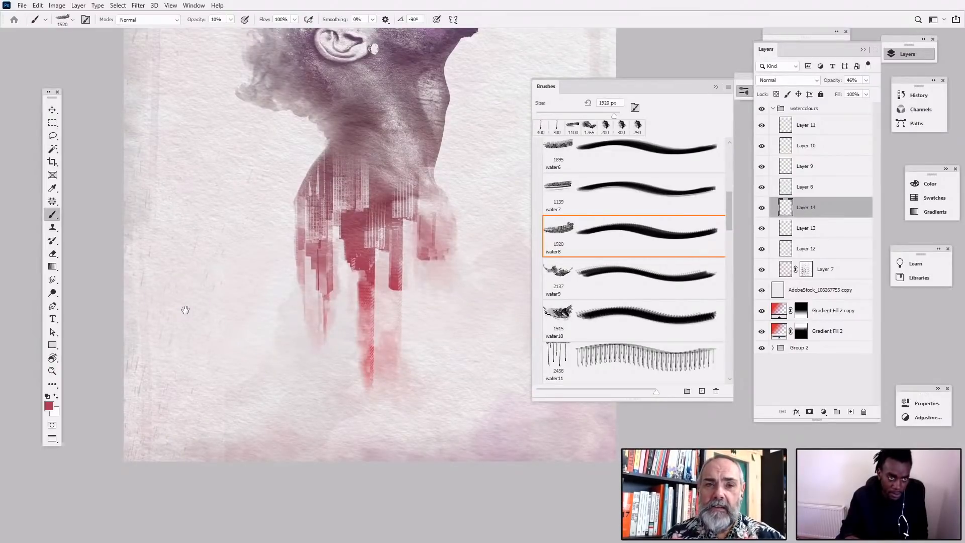
{"action": "left_click_drag", "start_coordinate": [261, 349], "coordinate": [254, 302]}
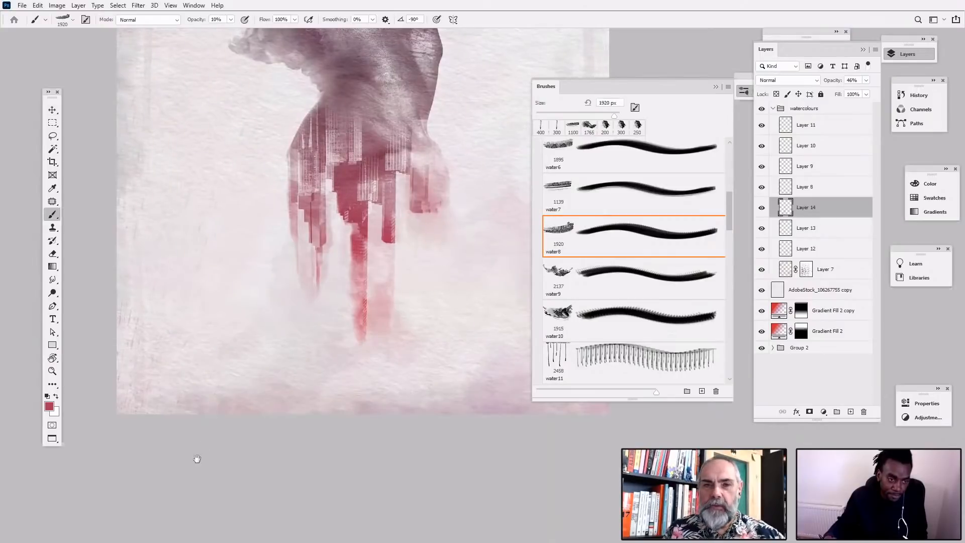
{"action": "left_click_drag", "start_coordinate": [215, 447], "coordinate": [176, 431]}
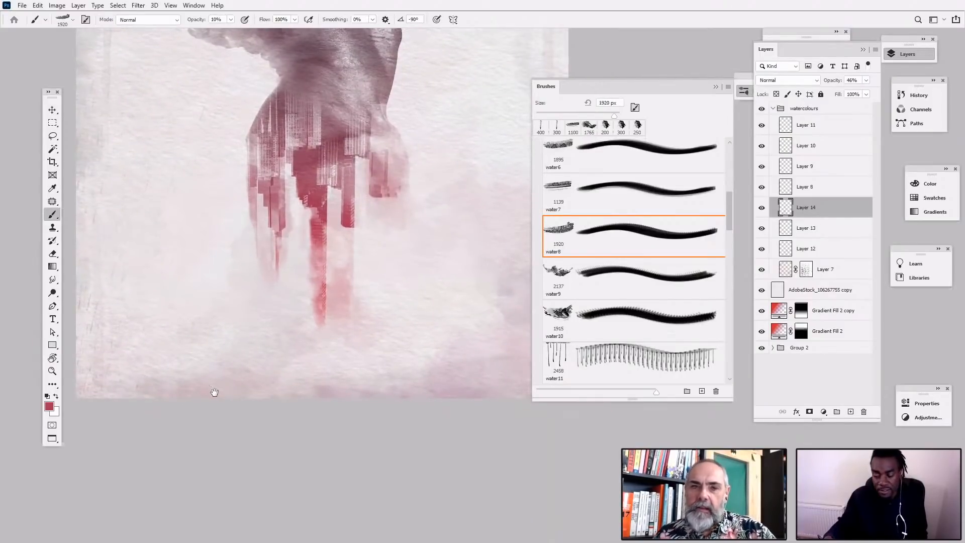
{"action": "left_click_drag", "start_coordinate": [214, 392], "coordinate": [205, 413]}
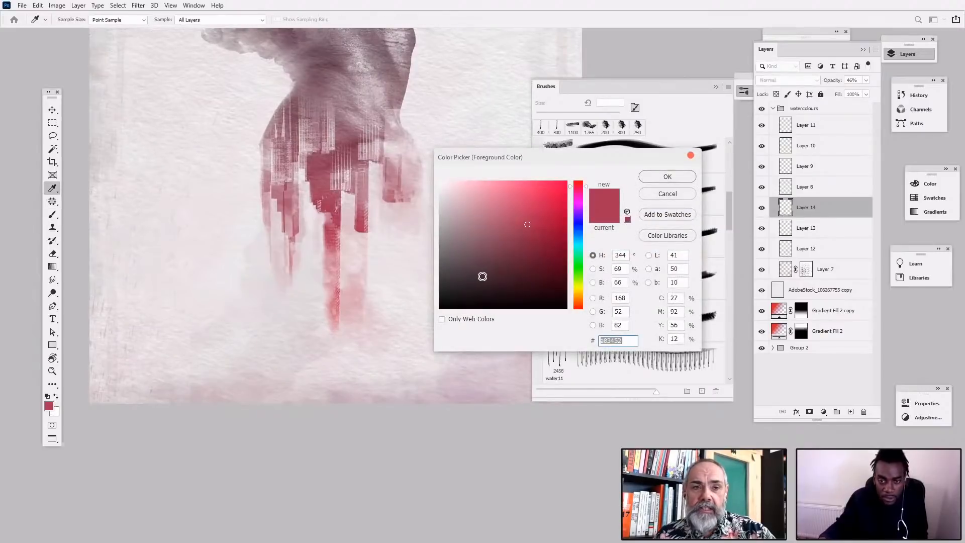
- Set the foreground colour to a dark, muted purple with a hue of 282°, trying a dark grey first
{"action": "mouse_move", "coordinate": [475, 274]}
{"action": "left_mouse_down"}
{"action": "mouse_move", "coordinate": [450, 260]}
{"action": "mouse_move", "coordinate": [456, 274]}
{"action": "left_mouse_up"}
{"action": "left_click", "coordinate": [661, 178]}
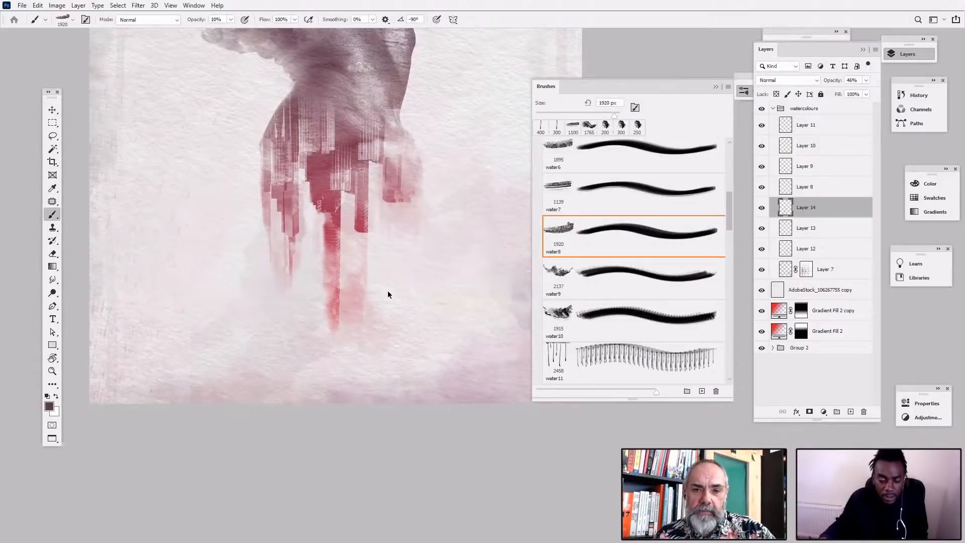
{"action": "left_click_drag", "start_coordinate": [399, 386], "coordinate": [121, 362]}
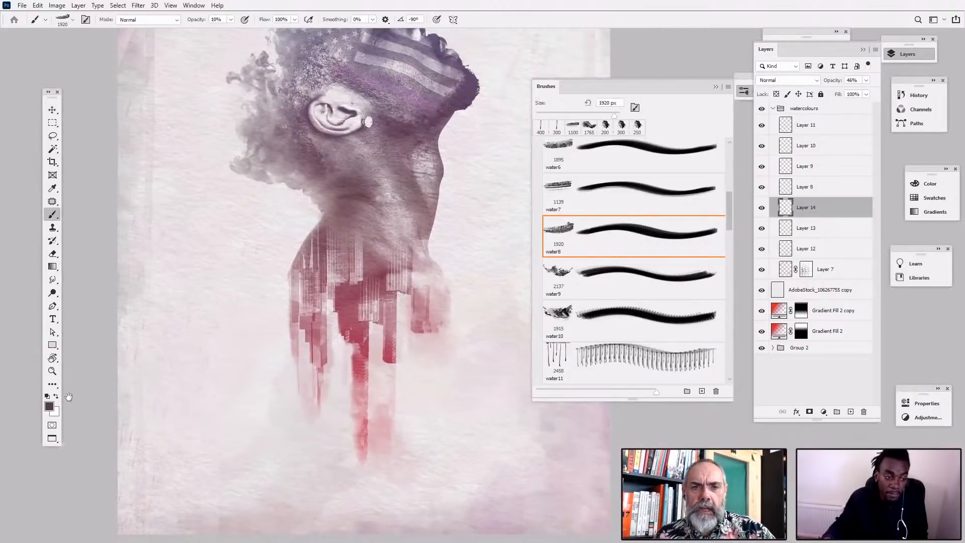
{"action": "left_click", "coordinate": [49, 406]}
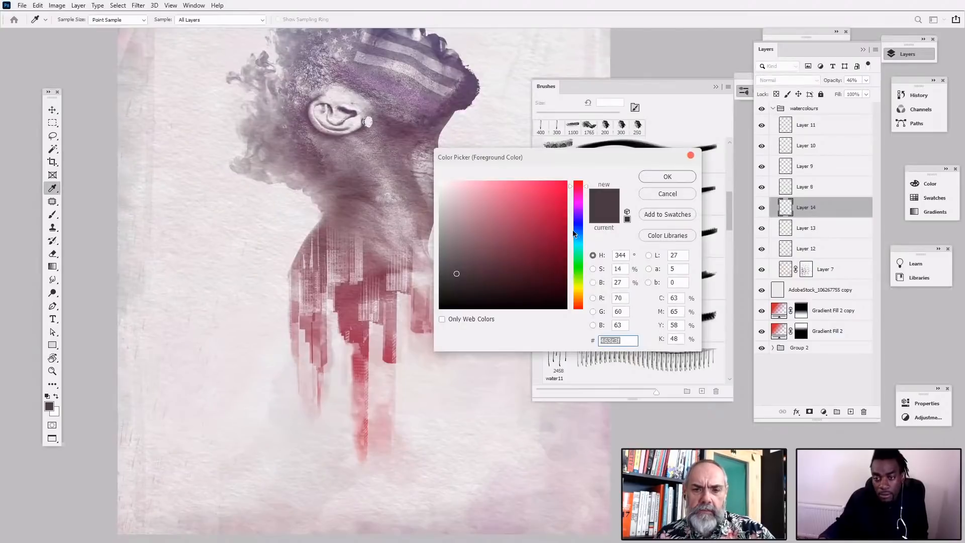
{"action": "left_click", "coordinate": [572, 210]}
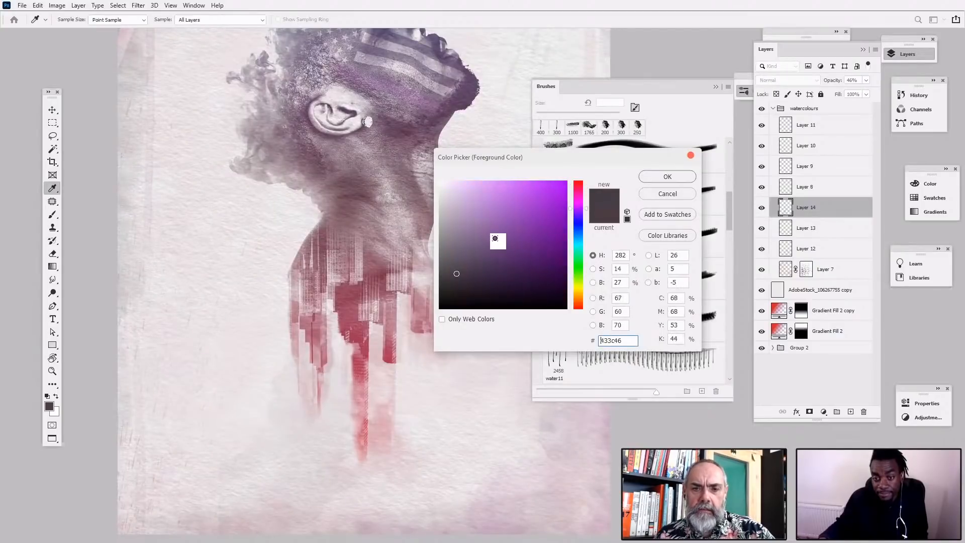
{"action": "left_click_drag", "start_coordinate": [497, 243], "coordinate": [499, 270]}
{"action": "left_click", "coordinate": [667, 176]}
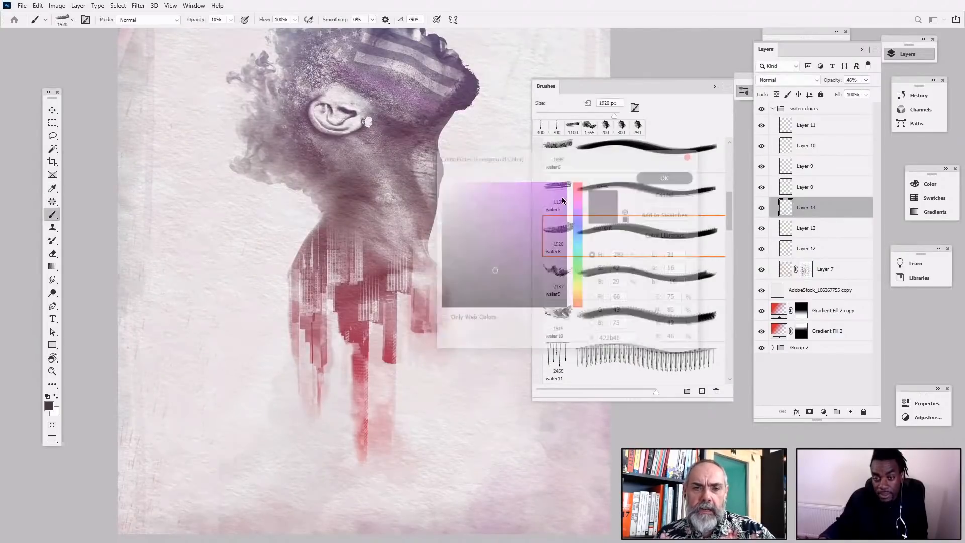
- Paint faint purple water8 streaks over the paper's lower-right area beside the red drips
{"action": "left_click_drag", "start_coordinate": [434, 217], "coordinate": [581, 320]}
{"action": "left_click_drag", "start_coordinate": [229, 445], "coordinate": [190, 265]}
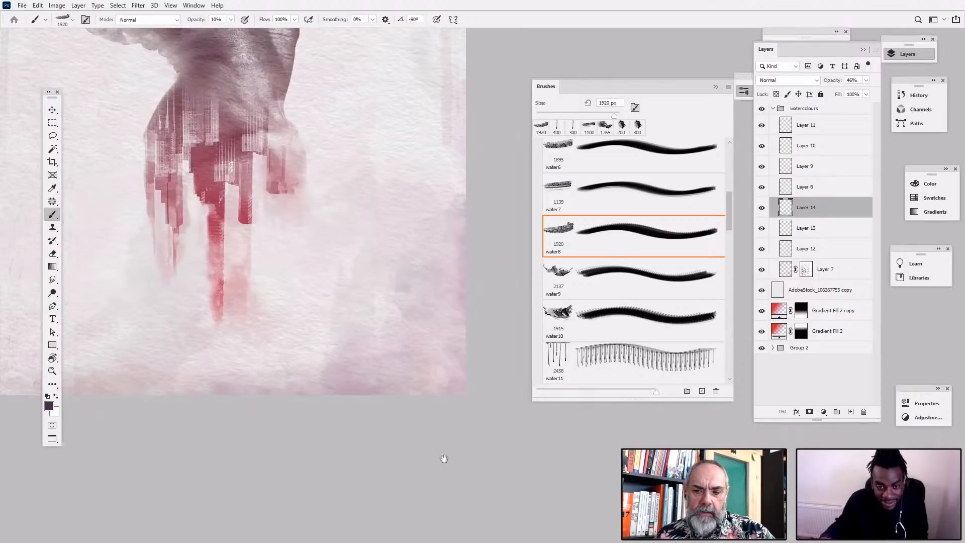
{"action": "left_click_drag", "start_coordinate": [457, 233], "coordinate": [513, 323]}
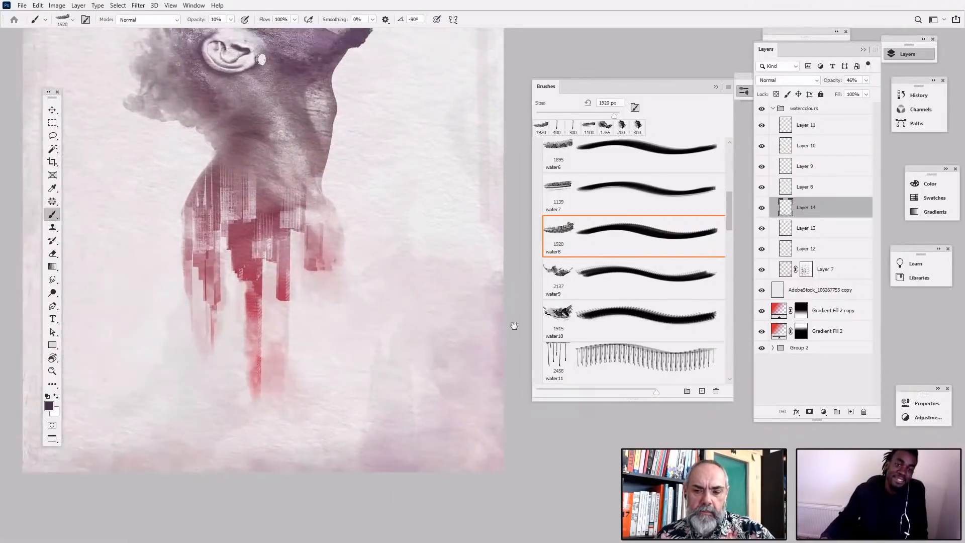
- Lower the opacity of Layer 14 to 38% and nudge the layer slightly sideways
{"action": "key", "text": "v"}
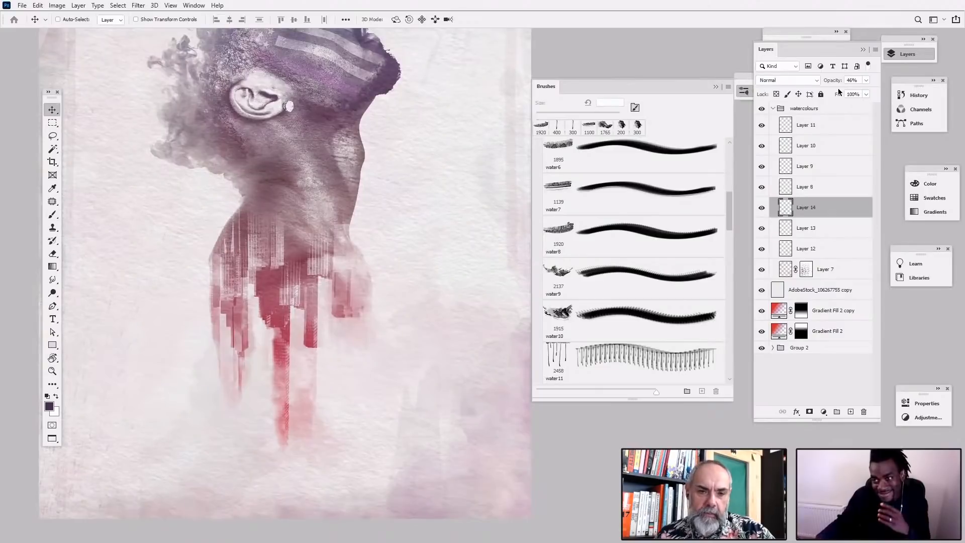
{"action": "left_click_drag", "start_coordinate": [834, 83], "coordinate": [827, 85]}
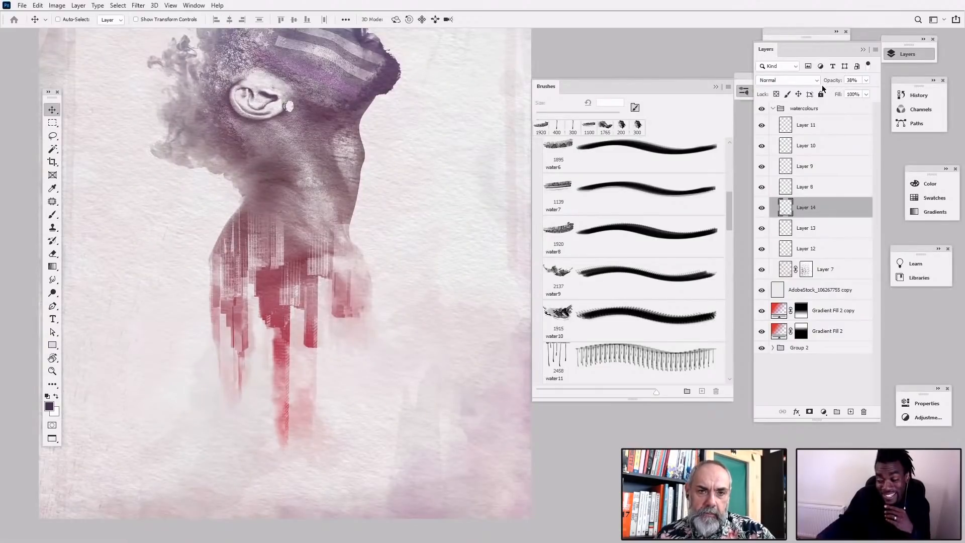
{"action": "left_click_drag", "start_coordinate": [358, 209], "coordinate": [365, 209]}
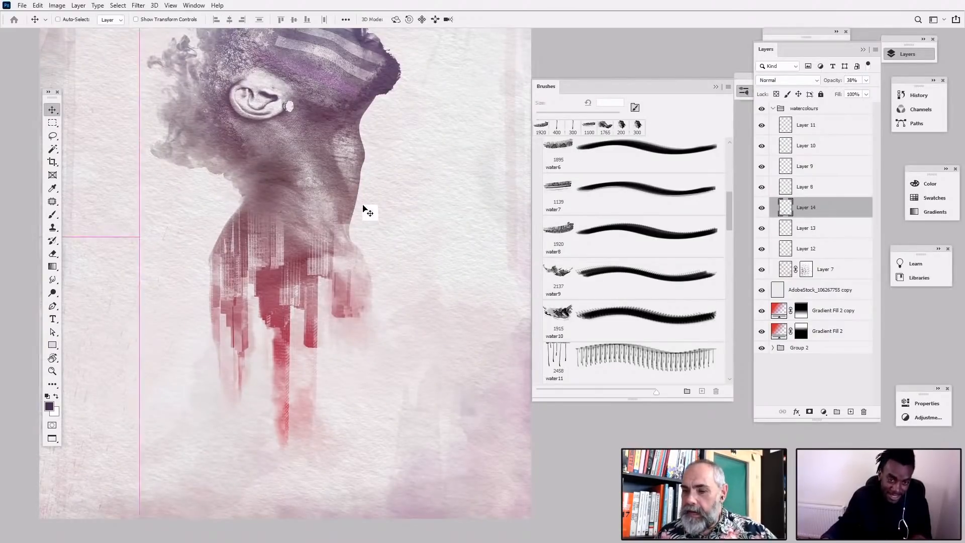
- Collapse the Layers panel and move the Brushes panel farther away from the artwork, keeping its brush list open
{"action": "left_click_drag", "start_coordinate": [426, 203], "coordinate": [438, 280]}
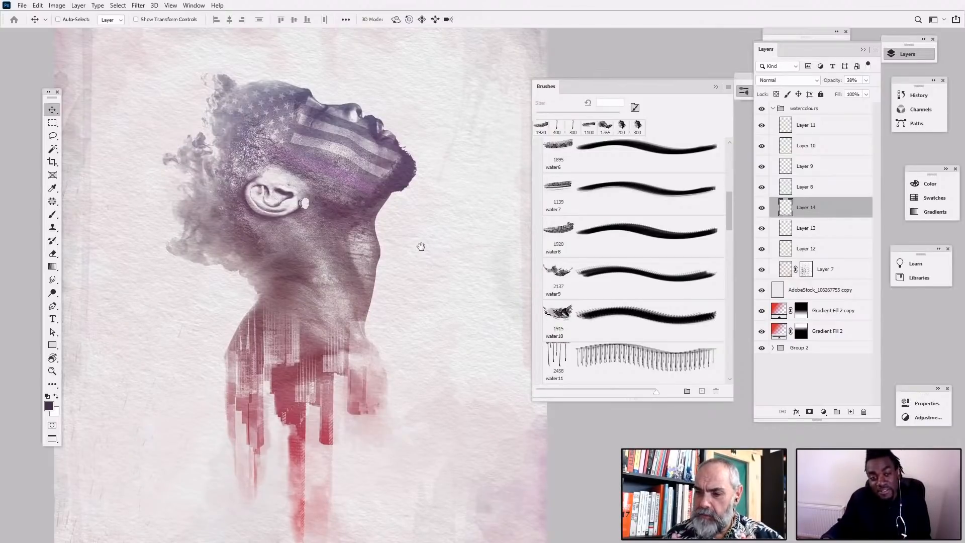
{"action": "left_click_drag", "start_coordinate": [420, 240], "coordinate": [444, 204]}
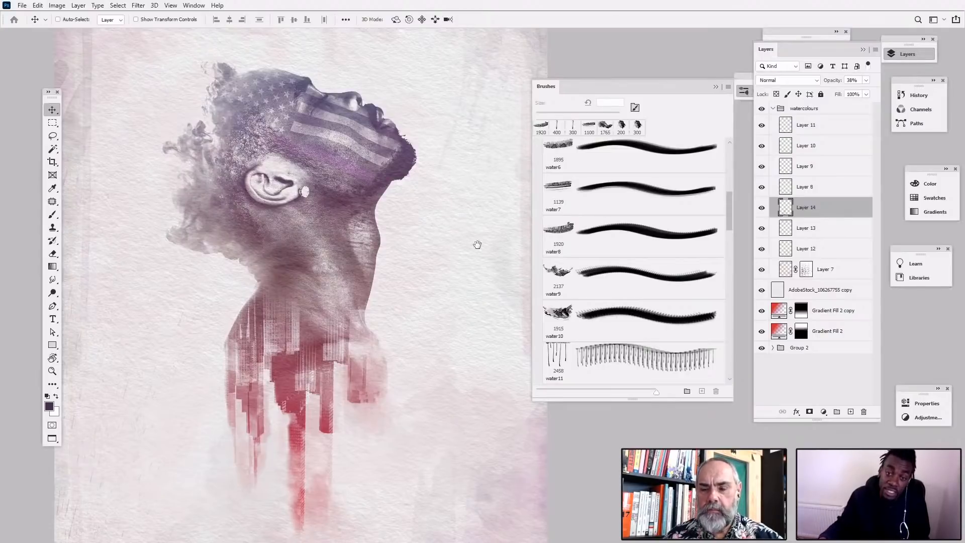
{"action": "left_click_drag", "start_coordinate": [485, 264], "coordinate": [493, 288]}
{"action": "left_click", "coordinate": [901, 52]}
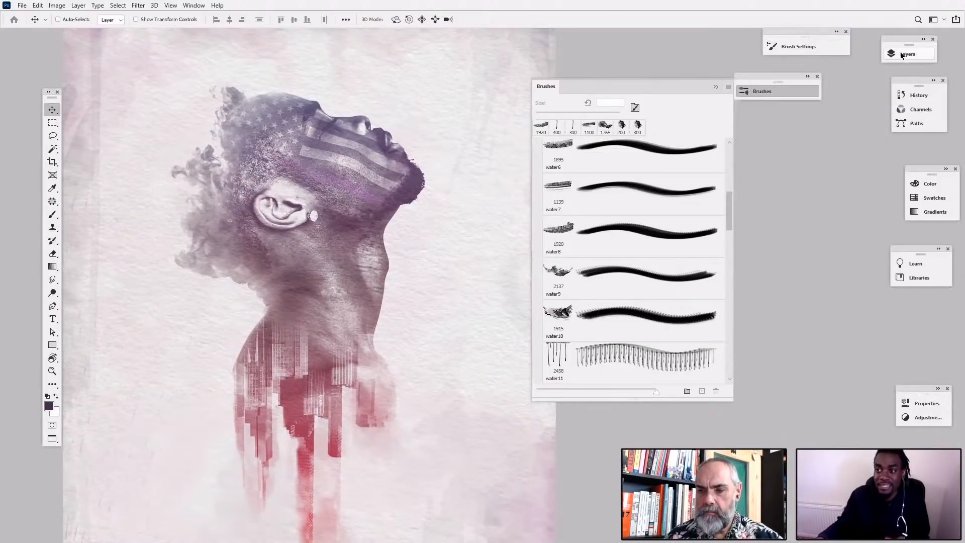
{"action": "left_click_drag", "start_coordinate": [784, 82], "coordinate": [828, 78]}
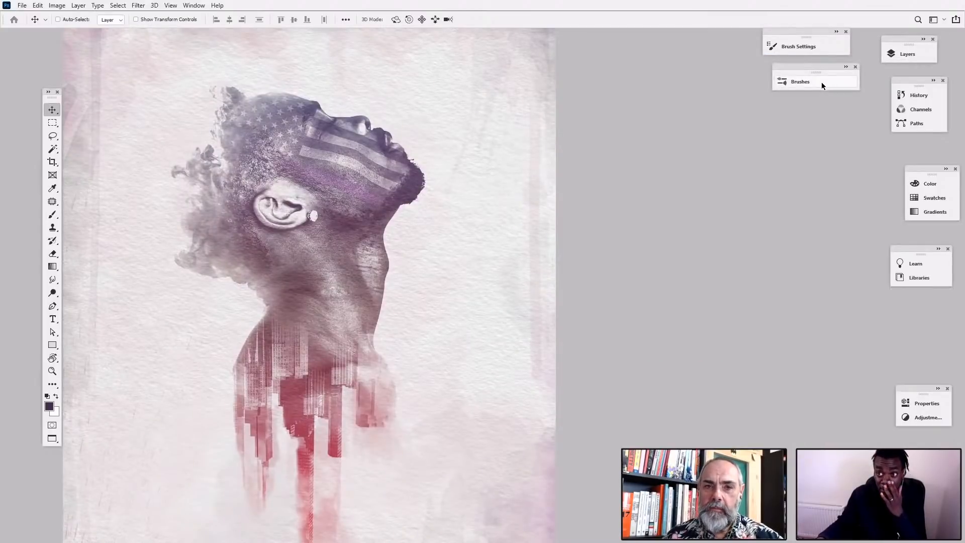
{"action": "left_click", "coordinate": [821, 82]}
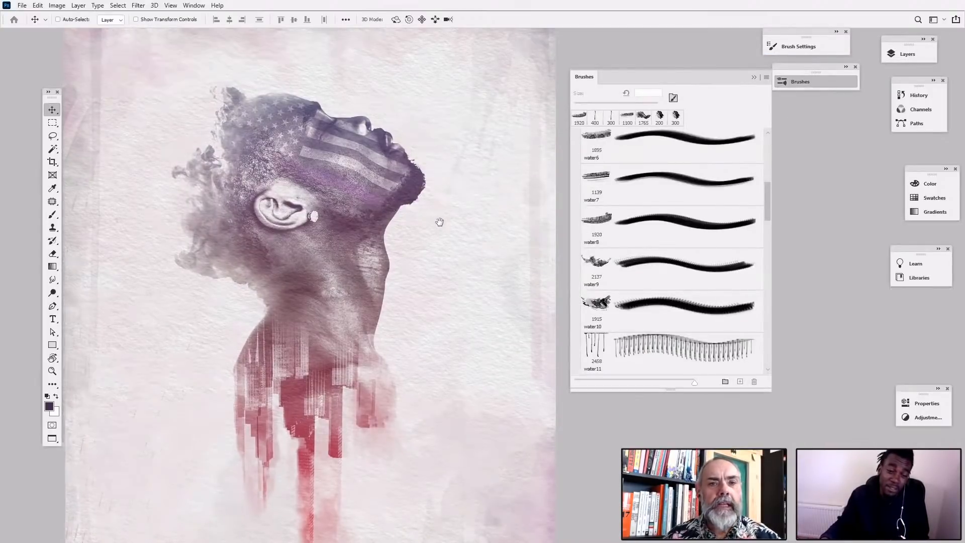
- Stamp faint marks over the drips with the water2 brush at 700 px and -8°, sampling a red from them
{"action": "mouse_move", "coordinate": [438, 219]}
{"action": "left_mouse_down"}
{"action": "mouse_move", "coordinate": [442, 236]}
{"action": "mouse_move", "coordinate": [440, 219]}
{"action": "left_mouse_up"}
{"action": "scroll", "coordinate": [433, 189], "scroll_direction": "down", "scroll_amount": 5}
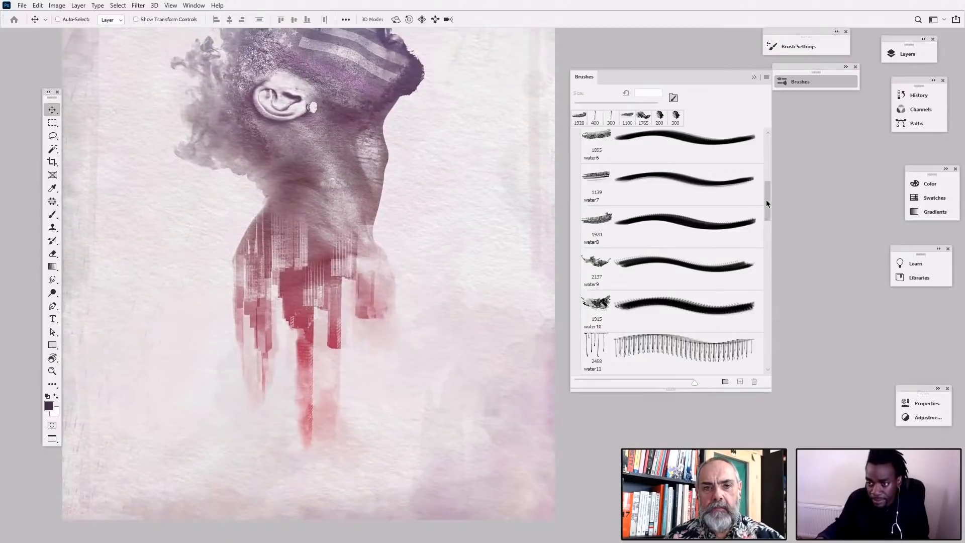
{"action": "left_click_drag", "start_coordinate": [767, 200], "coordinate": [756, 156]}
{"action": "left_click", "coordinate": [669, 254]}
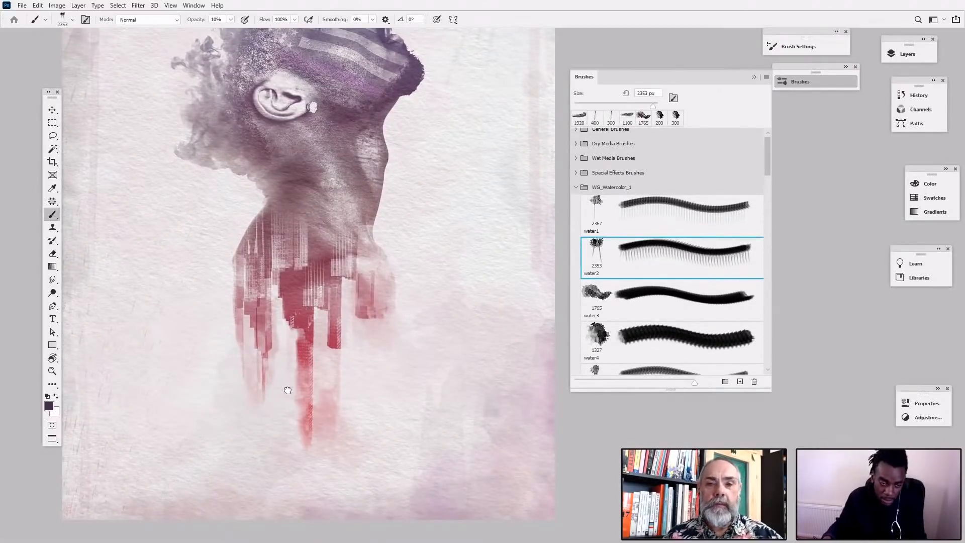
{"action": "key", "text": "bracketleft"}
{"action": "key", "text": "bracketleft"}
{"action": "key", "text": "bracketleft"}
{"action": "key", "text": "bracketleft"}
{"action": "key", "text": "bracketleft"}
{"action": "key", "text": "bracketleft"}
{"action": "key", "text": "bracketleft"}
{"action": "key", "text": "bracketleft"}
{"action": "key", "text": "bracketleft"}
{"action": "key", "text": "bracketleft"}
{"action": "key", "text": "bracketleft"}
{"action": "key", "text": "bracketleft"}
{"action": "key", "text": "bracketleft"}
{"action": "key", "text": "bracketleft"}
{"action": "key", "text": "bracketleft"}
{"action": "key", "text": "bracketleft"}
{"action": "key", "text": "bracketleft"}
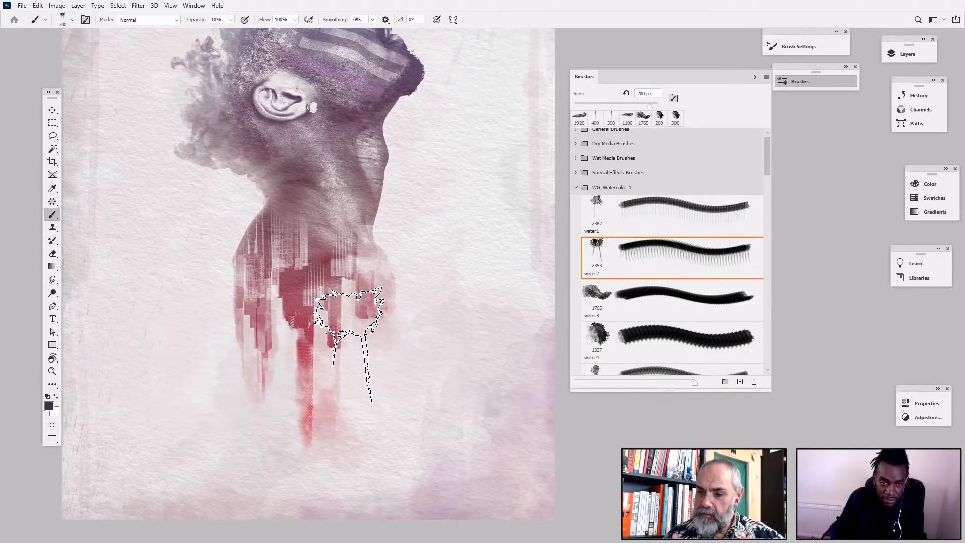
{"action": "left_click", "coordinate": [333, 344], "text": "alt"}
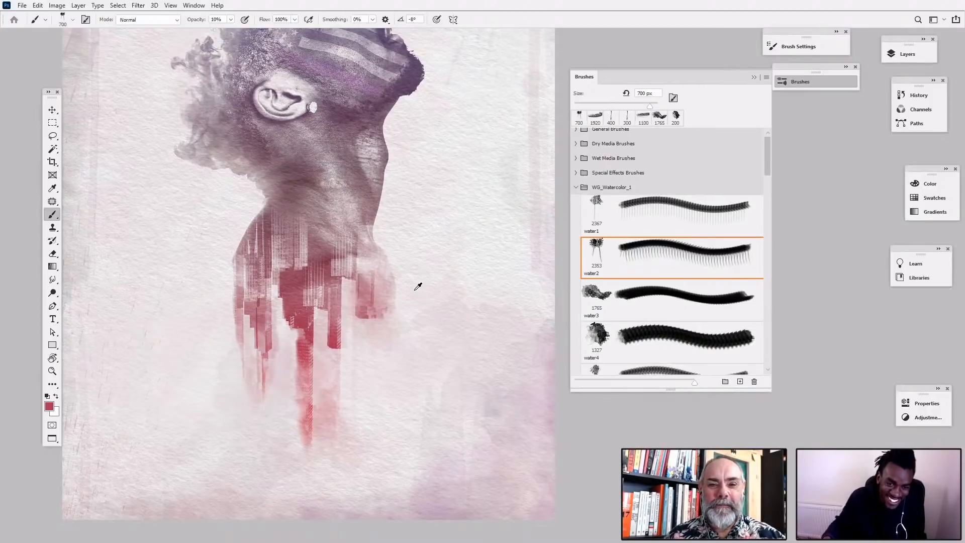
{"action": "left_click_drag", "start_coordinate": [406, 290], "coordinate": [407, 297]}
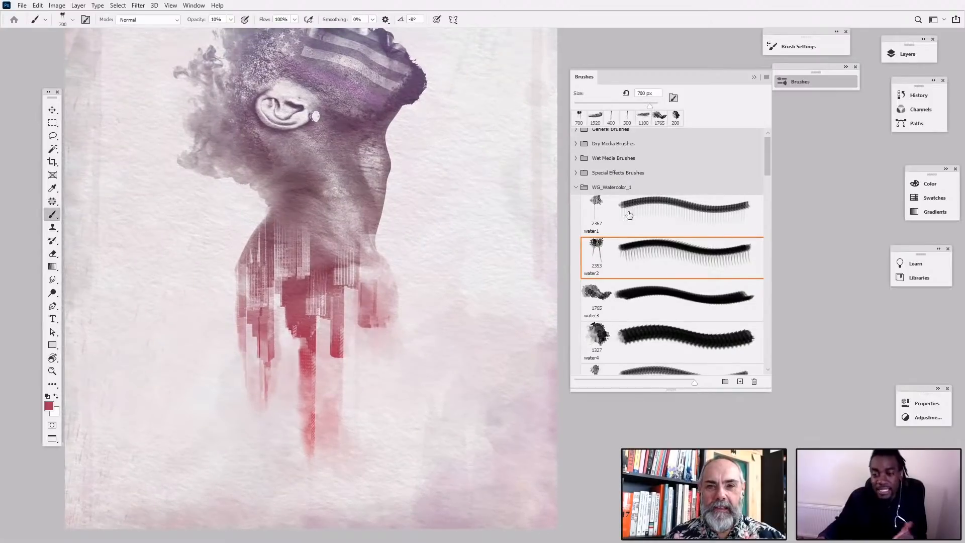
- Stamp faint red washes around the drips with the water1 brush reduced to 1100 px at 0°
{"action": "left_click", "coordinate": [595, 208]}
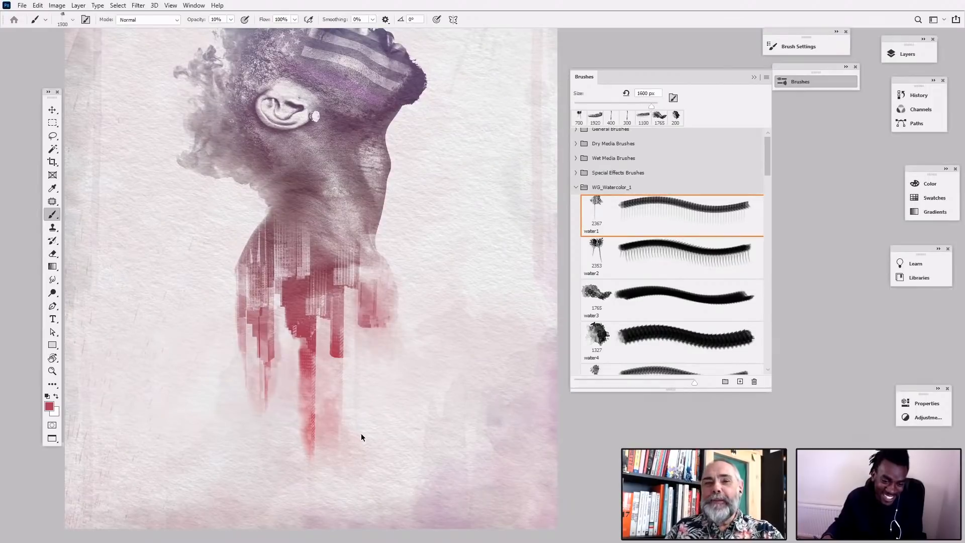
{"action": "key", "text": "bracketleft"}
{"action": "key", "text": "bracketleft"}
{"action": "key", "text": "bracketleft"}
{"action": "key", "text": "bracketright"}
{"action": "key", "text": "bracketright"}
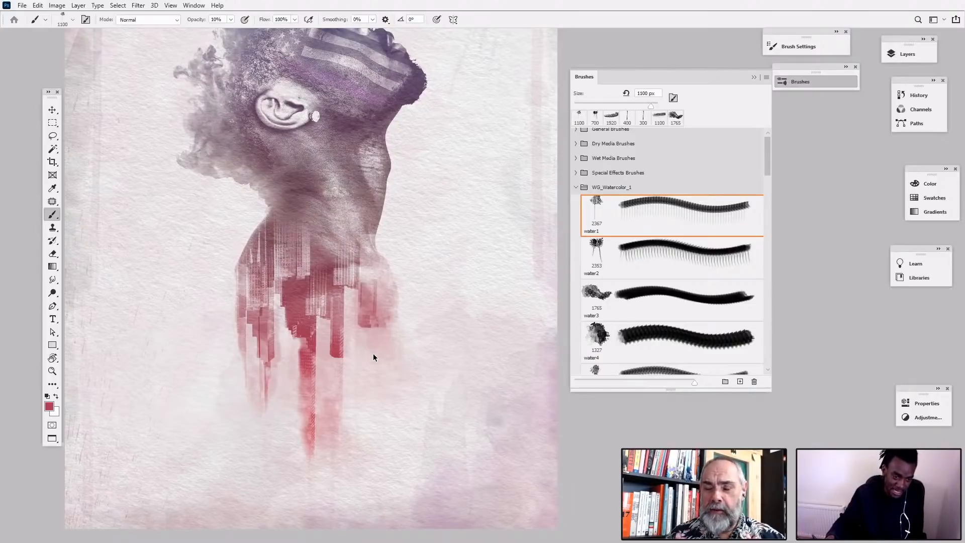
{"action": "key", "text": "v"}
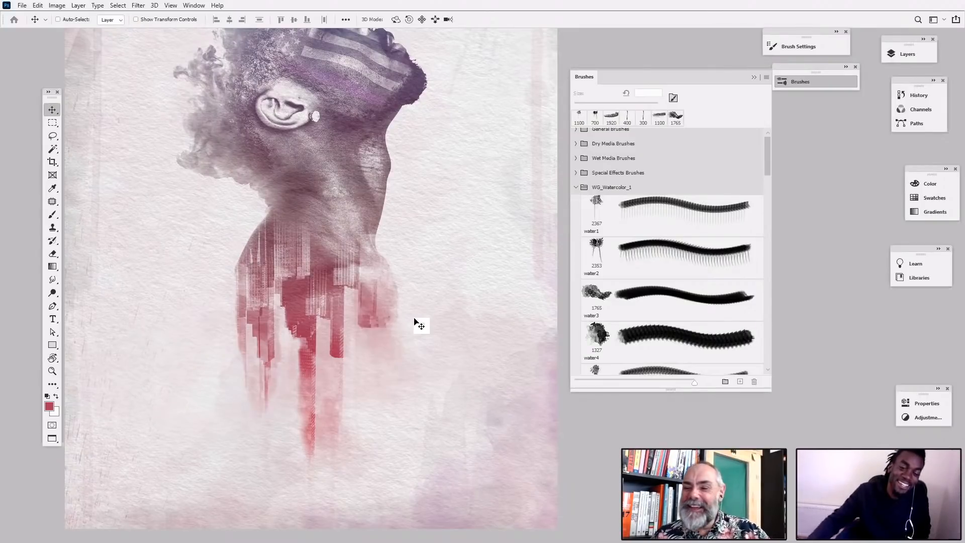
- Examine the whole portrait on the paper and the red drips below the neck at closer range
{"action": "mouse_move", "coordinate": [435, 237]}
{"action": "left_mouse_down"}
{"action": "mouse_move", "coordinate": [453, 287]}
{"action": "mouse_move", "coordinate": [428, 248]}
{"action": "mouse_move", "coordinate": [434, 234]}
{"action": "left_mouse_up"}
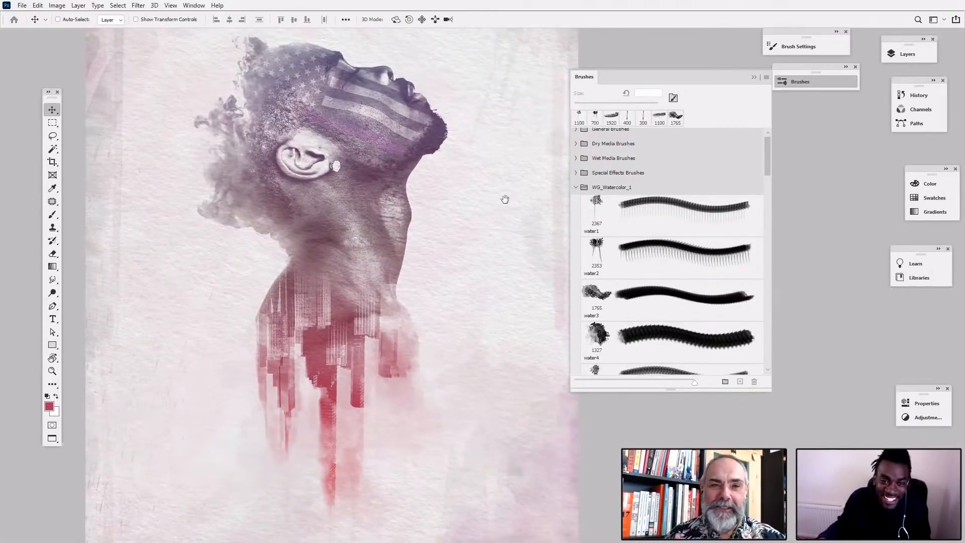
{"action": "left_click_drag", "start_coordinate": [504, 199], "coordinate": [512, 209]}
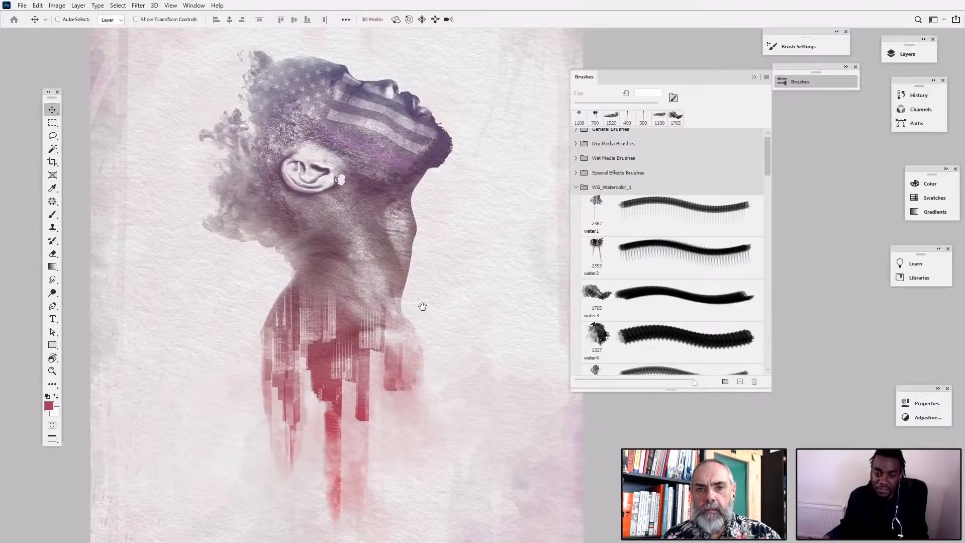
{"action": "scroll", "coordinate": [415, 221], "scroll_direction": "down", "scroll_amount": 4}
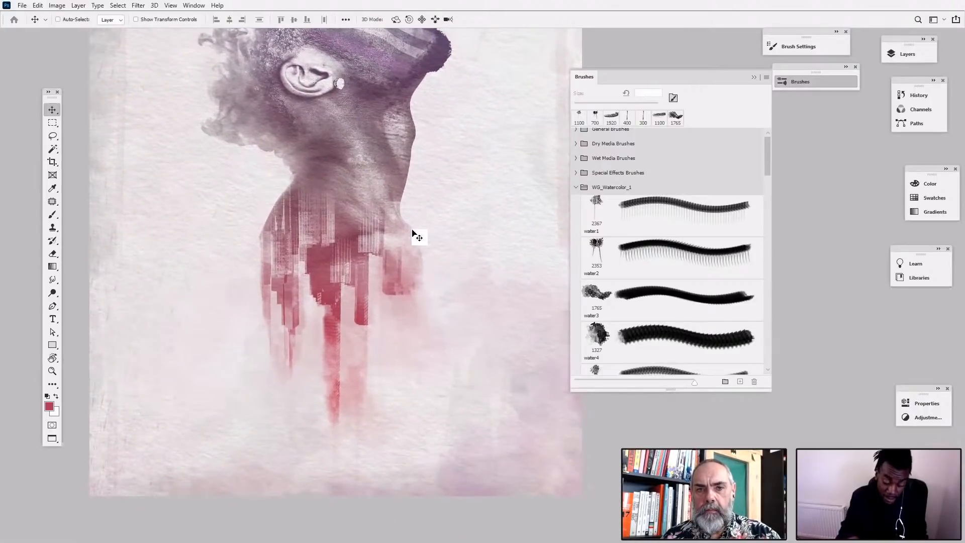
{"action": "key", "text": "ctrl+plus"}
{"action": "key", "text": "ctrl+plus"}
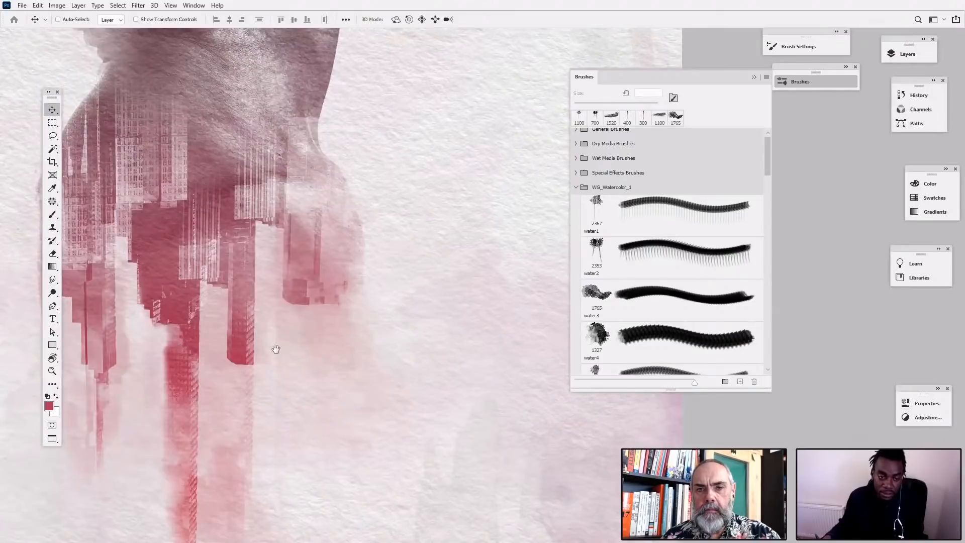
{"action": "left_click_drag", "start_coordinate": [276, 349], "coordinate": [466, 258]}
{"action": "key", "text": "ctrl+minus"}
{"action": "key", "text": "ctrl+minus"}
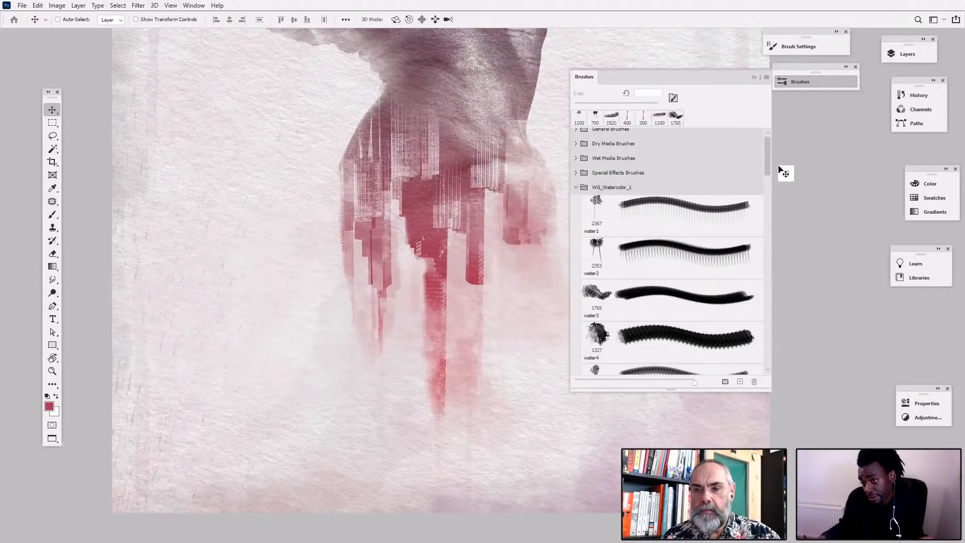
{"action": "left_click_drag", "start_coordinate": [769, 165], "coordinate": [773, 196]}
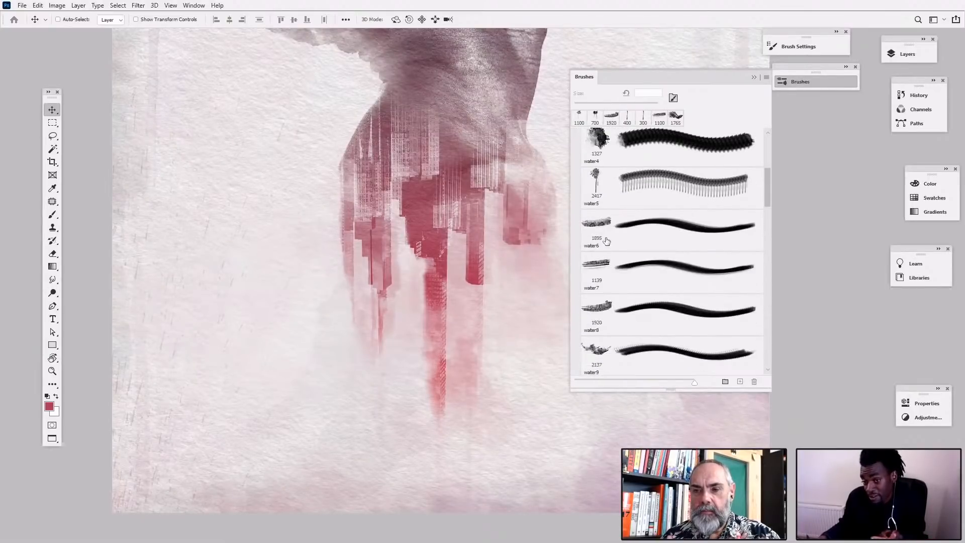
{"action": "left_click", "coordinate": [603, 315]}
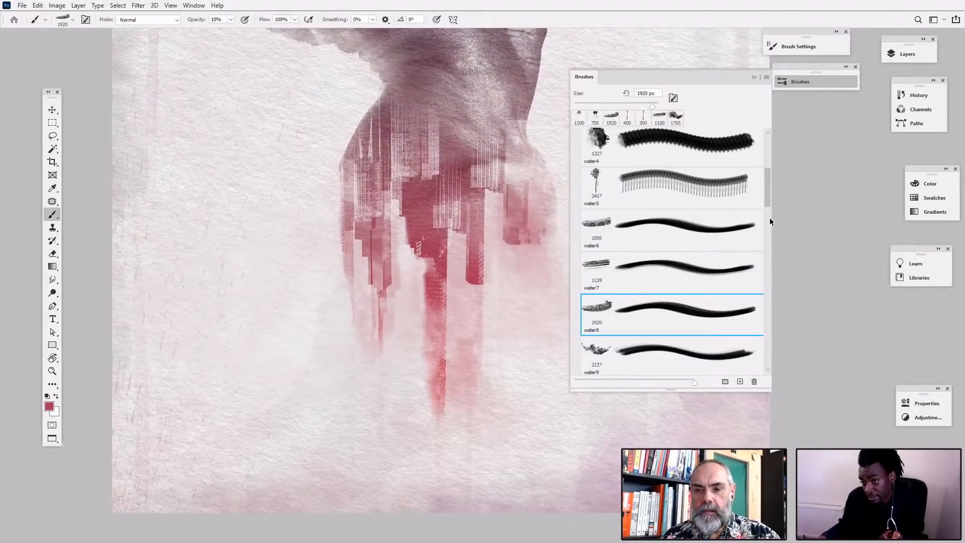
{"action": "scroll", "coordinate": [770, 221], "scroll_direction": "down", "scroll_amount": 3}
{"action": "left_click", "coordinate": [597, 220]}
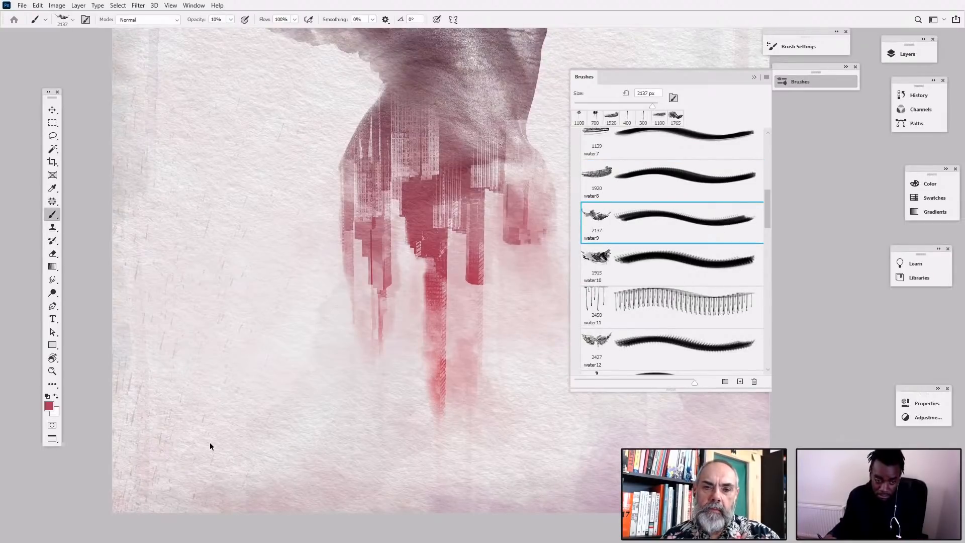
{"action": "left_click_drag", "start_coordinate": [210, 376], "coordinate": [220, 316]}
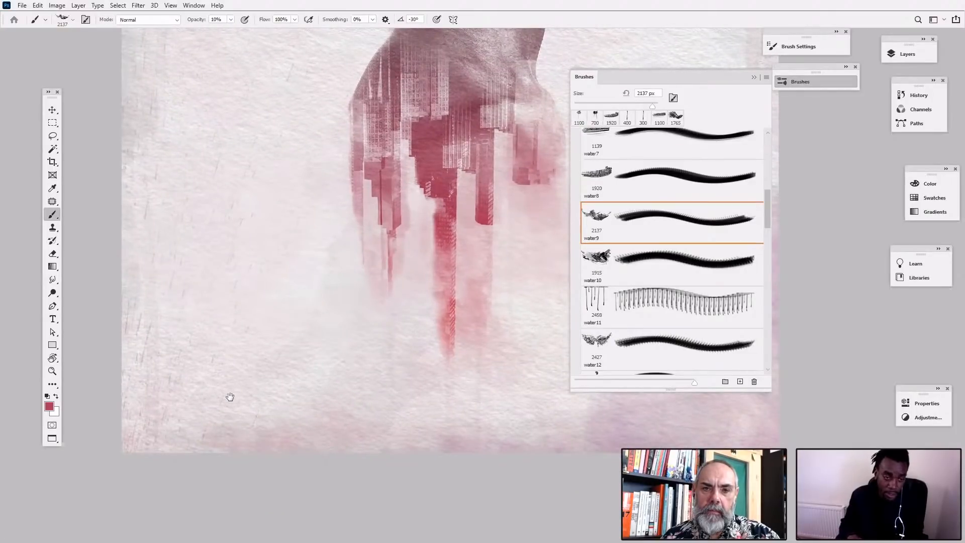
{"action": "left_click_drag", "start_coordinate": [270, 243], "coordinate": [418, 403]}
{"action": "left_click_drag", "start_coordinate": [380, 296], "coordinate": [350, 355]}
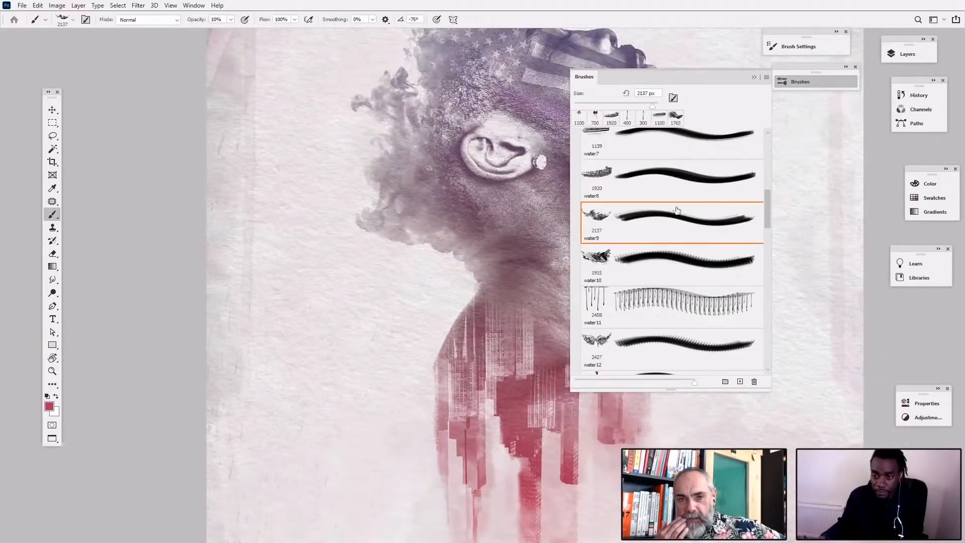
- Try faint drips on the paper with the water11 brush reduced to 1400 px at -2°
{"action": "left_click", "coordinate": [596, 301]}
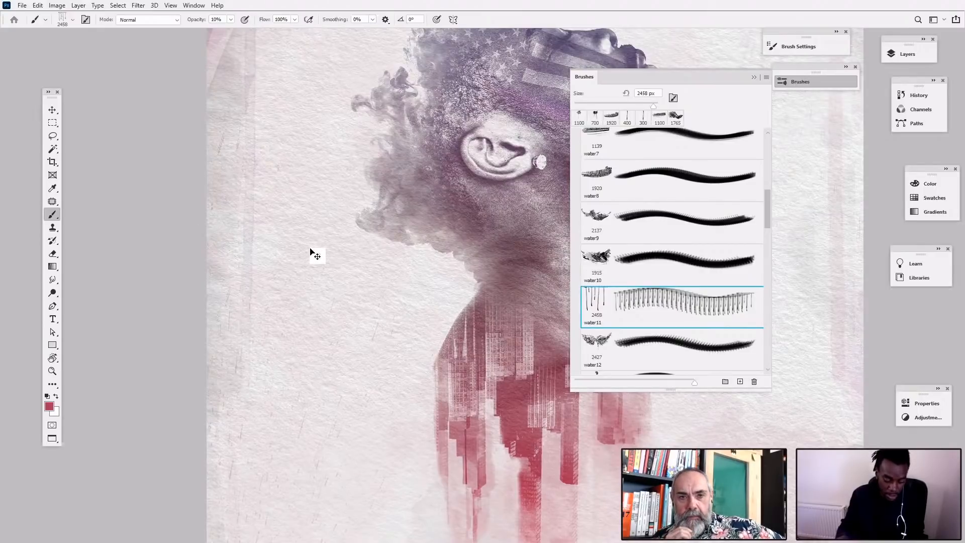
{"action": "key", "text": "ctrl+minus"}
{"action": "key", "text": "ctrl+minus"}
{"action": "left_click_drag", "start_coordinate": [314, 304], "coordinate": [198, 326]}
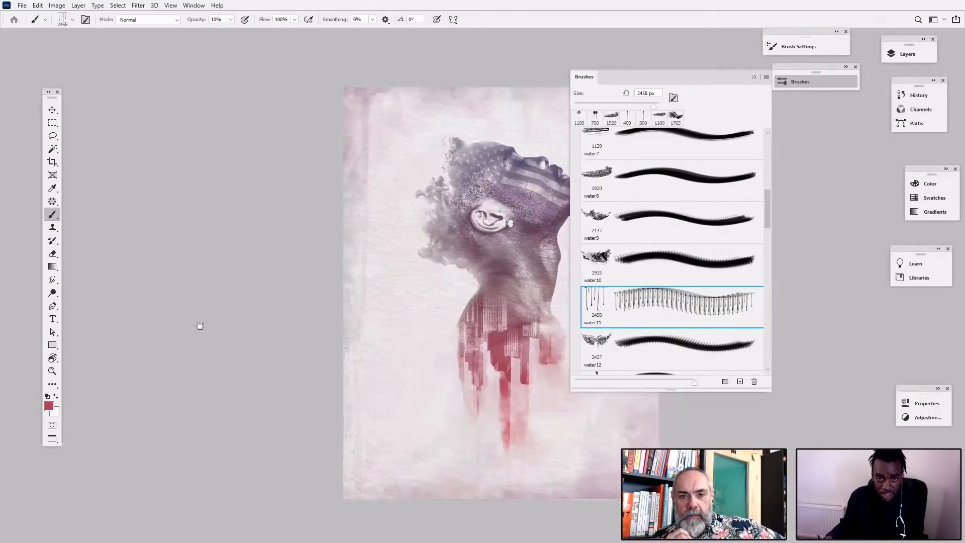
{"action": "left_click_drag", "start_coordinate": [302, 318], "coordinate": [194, 320]}
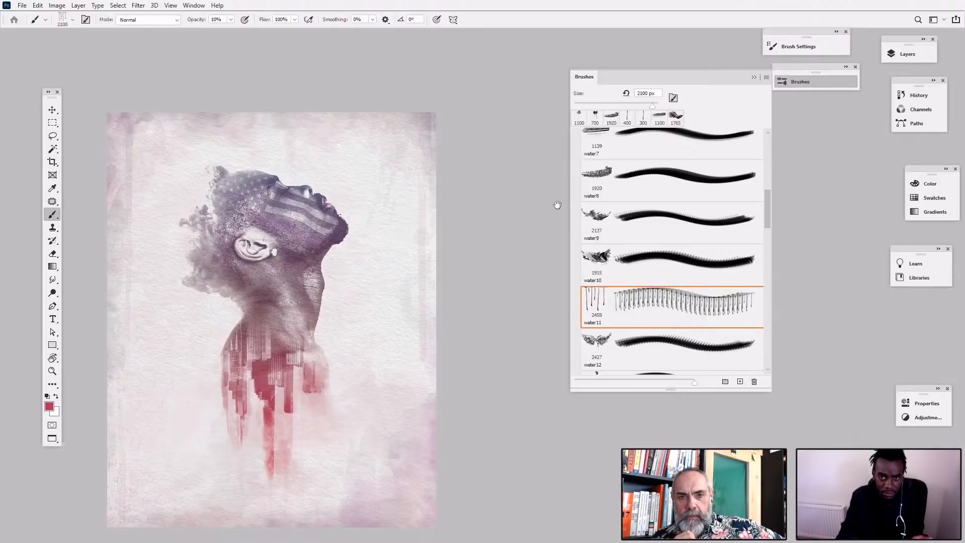
{"action": "key", "text": "["}
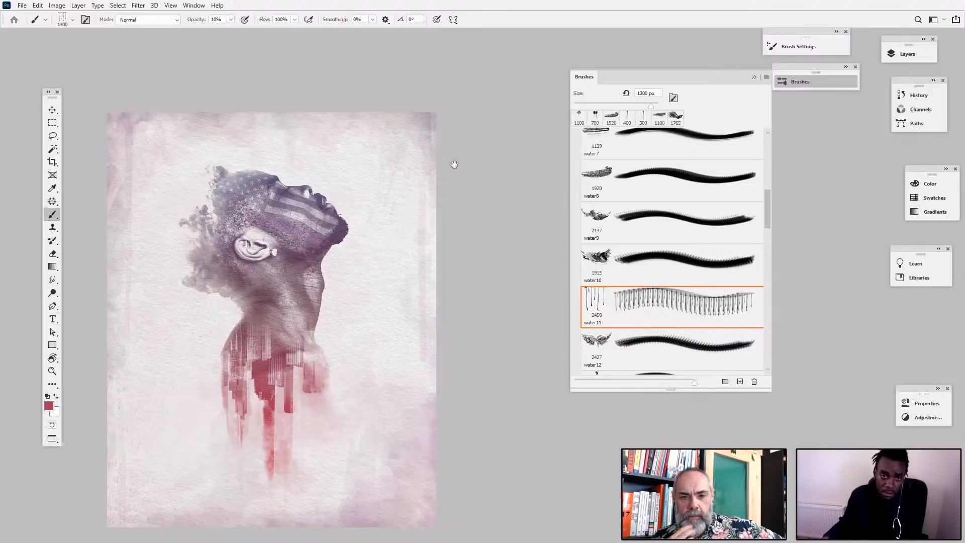
{"action": "key", "text": "bracketright"}
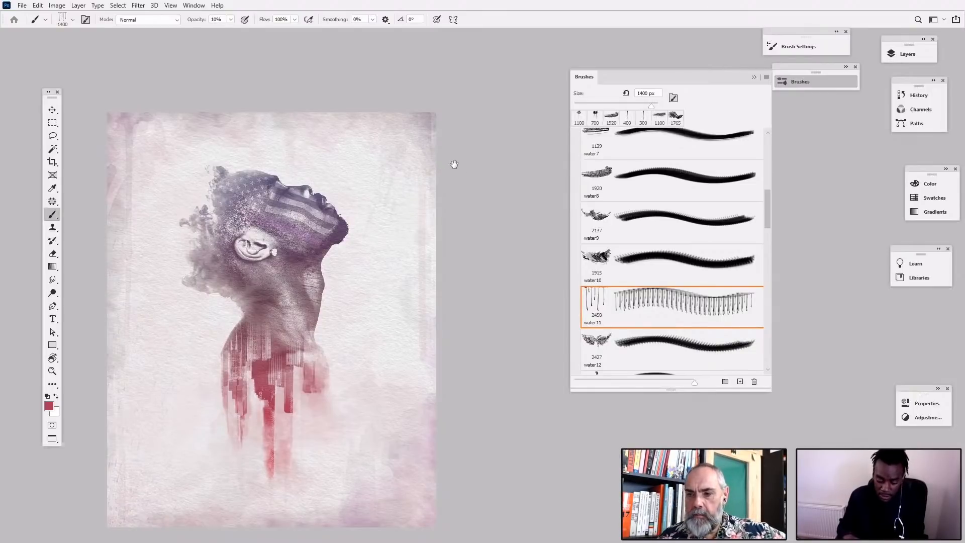
{"action": "left_click", "coordinate": [525, 202]}
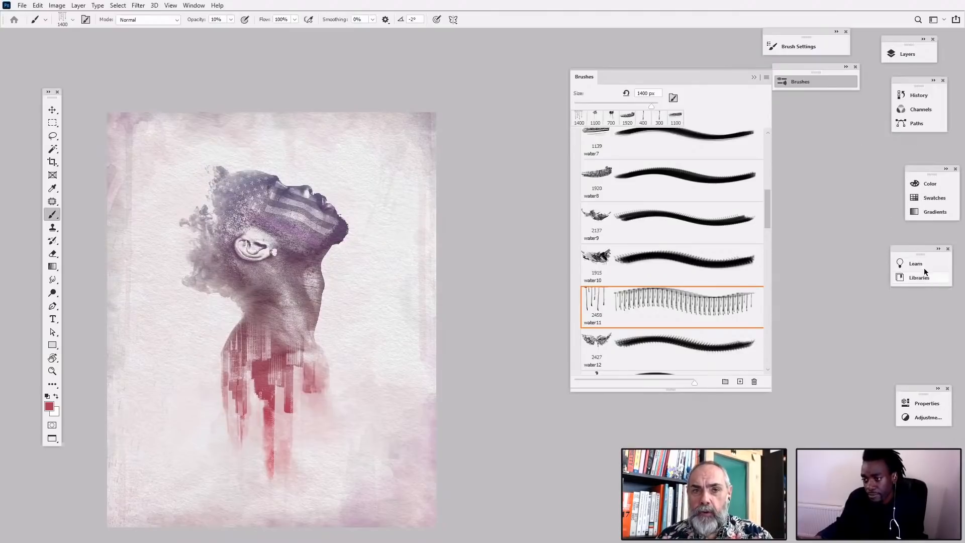
- Add a new layer above Layer 11 in the watercolours group
{"action": "left_click", "coordinate": [911, 59]}
{"action": "left_click", "coordinate": [840, 127]}
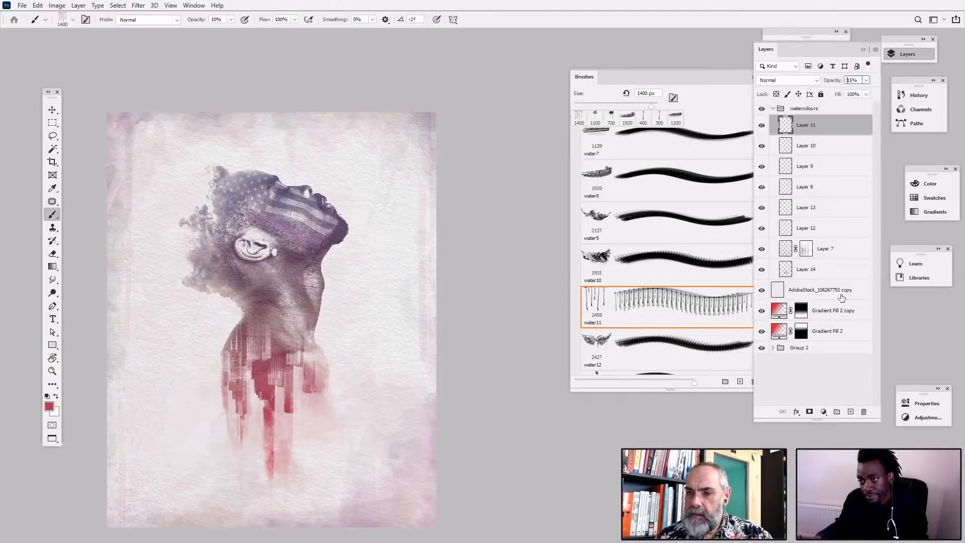
{"action": "left_click", "coordinate": [851, 412]}
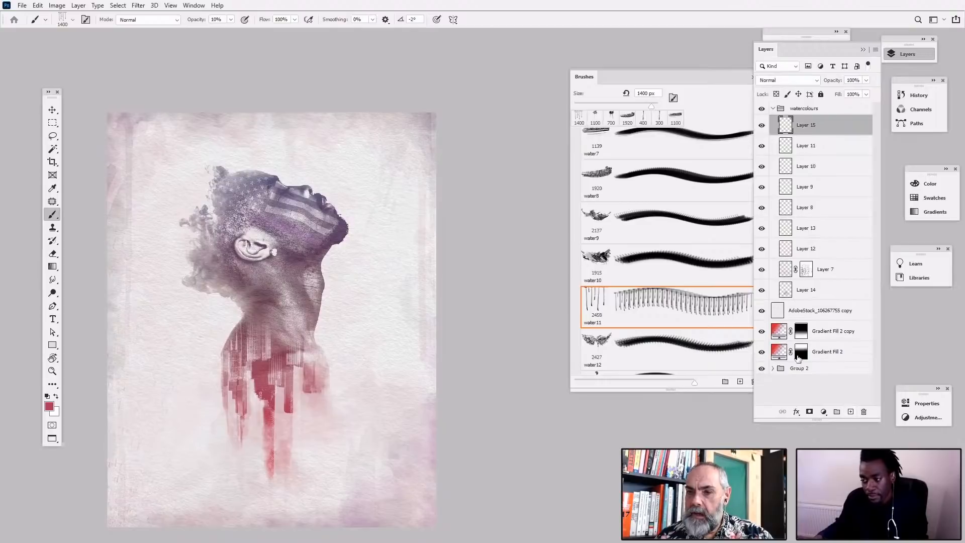
- Try a stamp of water11 drips at 1400 px on the new layer, beside the face near the paper's upper right corner
{"action": "left_click", "coordinate": [458, 179]}
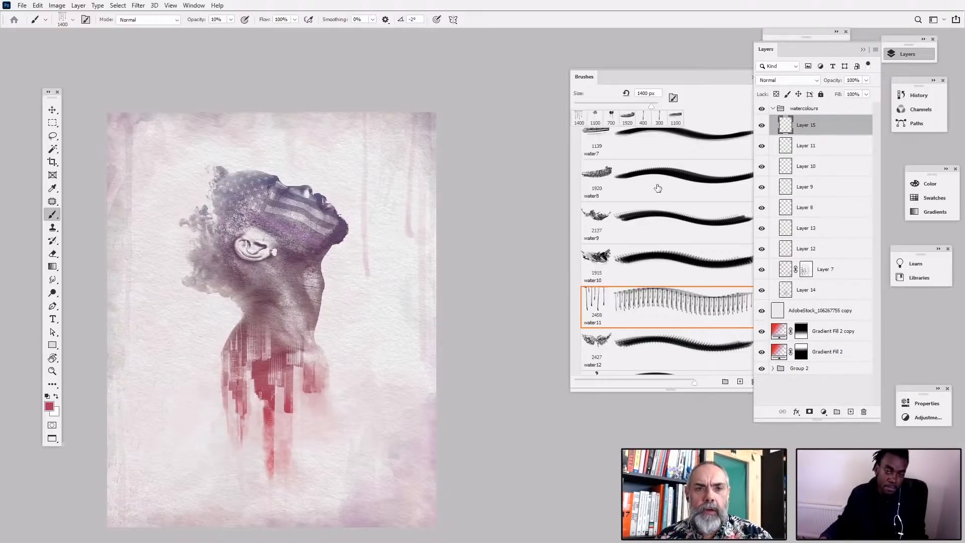
{"action": "key", "text": "v"}
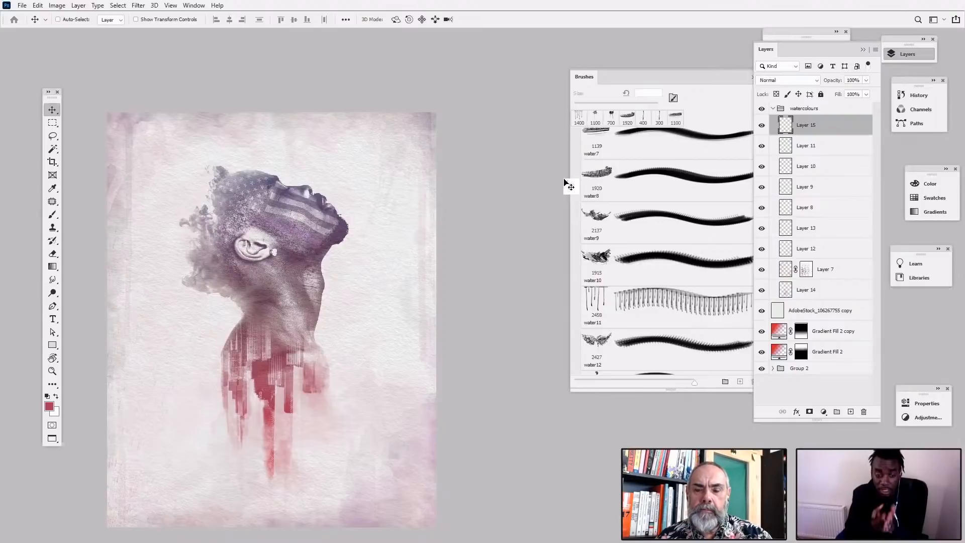
{"action": "left_click_drag", "start_coordinate": [406, 302], "coordinate": [422, 274]}
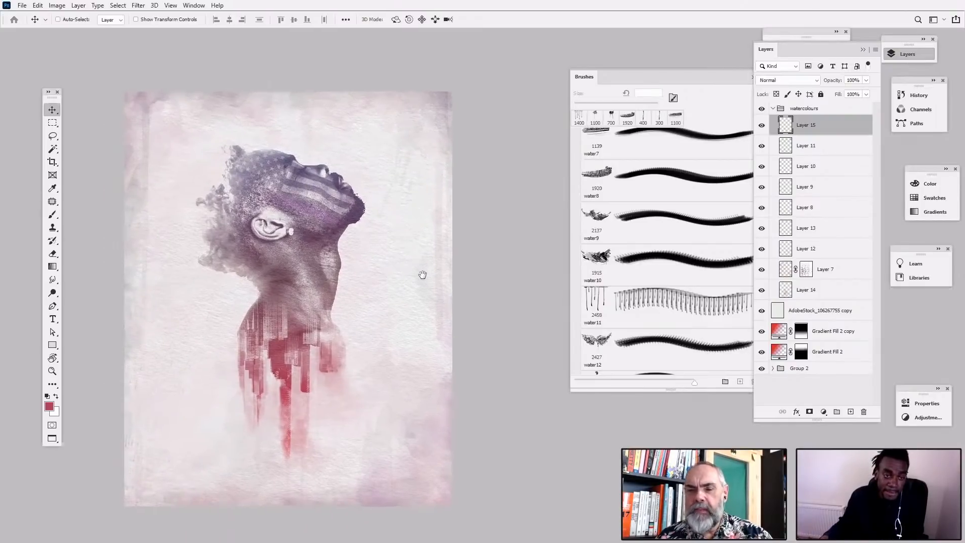
- Collapse the WG_Watercolor_1 brush group and expand the Special Effects Brushes
{"action": "left_click", "coordinate": [695, 80]}
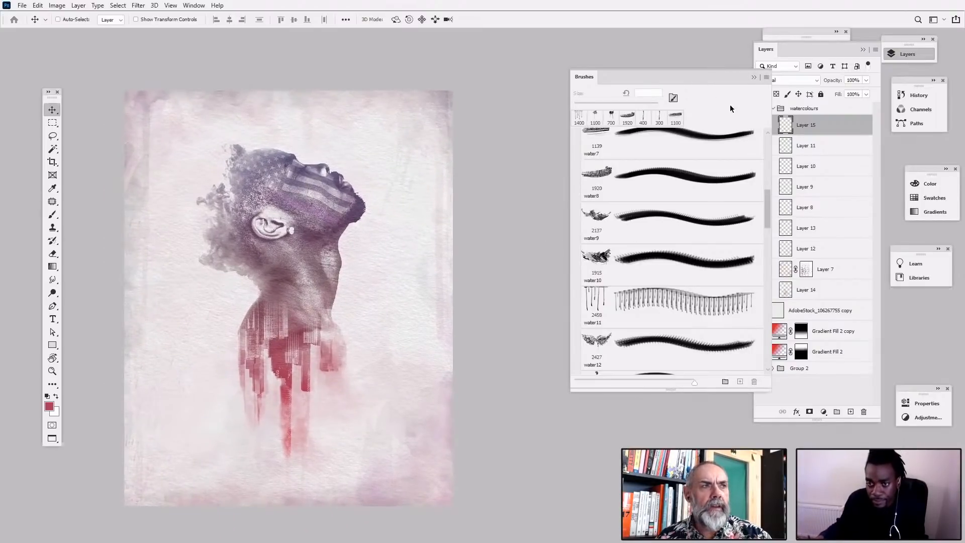
{"action": "left_click_drag", "start_coordinate": [768, 206], "coordinate": [764, 149]}
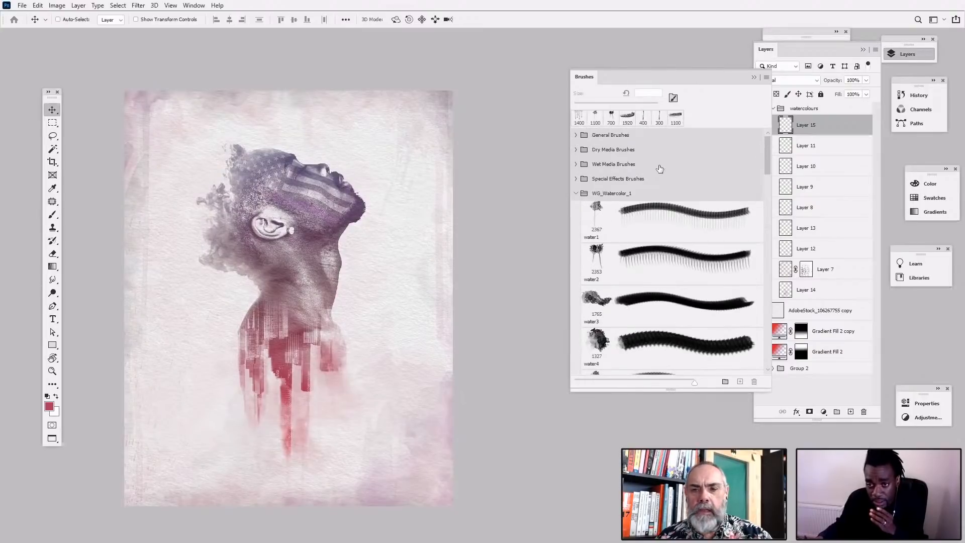
{"action": "left_click", "coordinate": [576, 194]}
{"action": "left_click", "coordinate": [576, 179]}
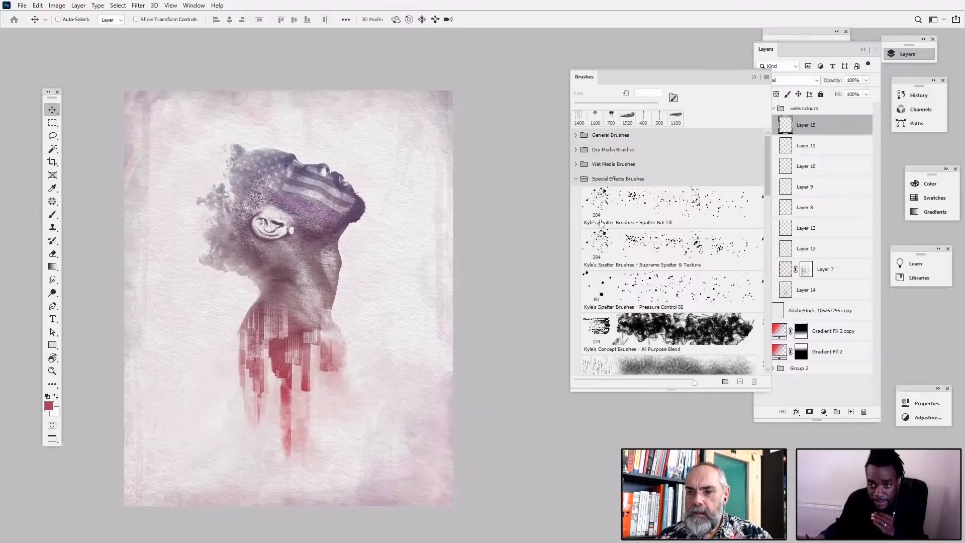
{"action": "key", "text": "ctrl"}
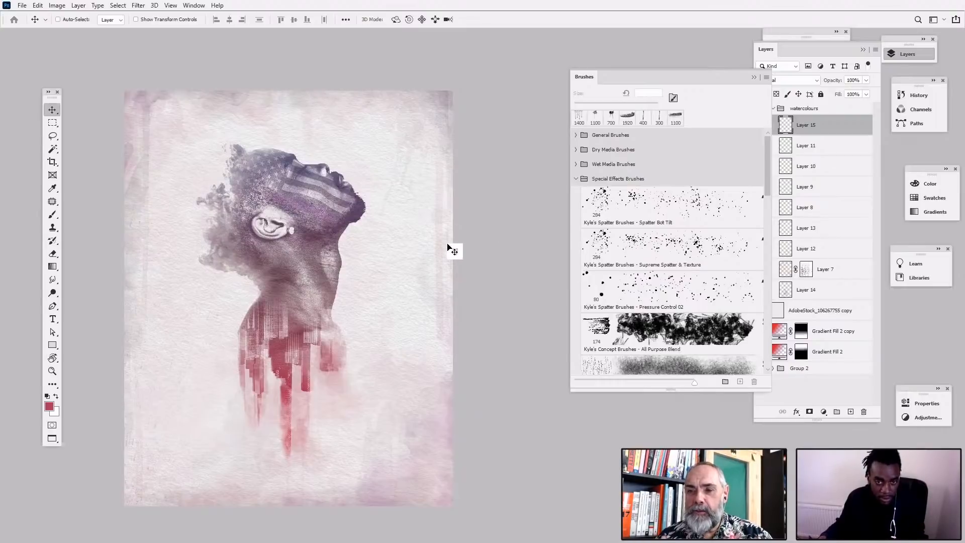
{"action": "key", "text": "ctrl"}
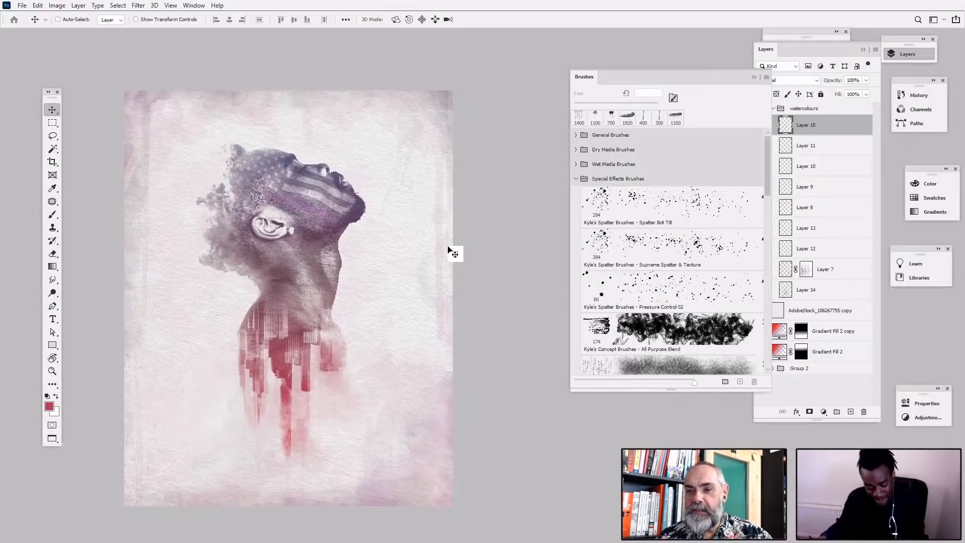
- Choose the Spatter Bot Tilt brush and enlarge it to 1400 px
{"action": "key", "text": "b"}
{"action": "left_click", "coordinate": [588, 205]}
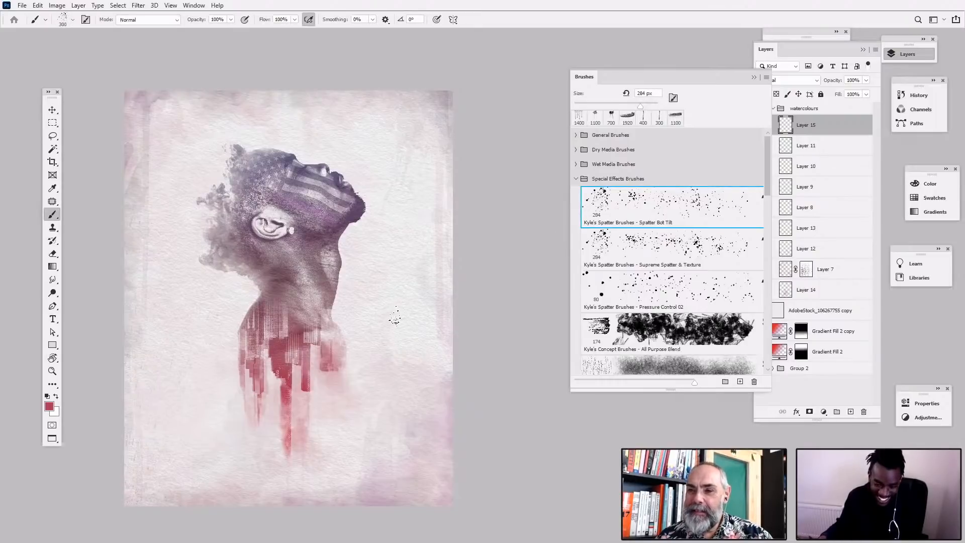
{"action": "key", "text": "bracketright"}
{"action": "key", "text": "bracketright"}
{"action": "key", "text": "bracketright"}
{"action": "key", "text": "bracketright"}
{"action": "key", "text": "bracketright"}
{"action": "key", "text": "bracketright"}
{"action": "key", "text": "bracketright"}
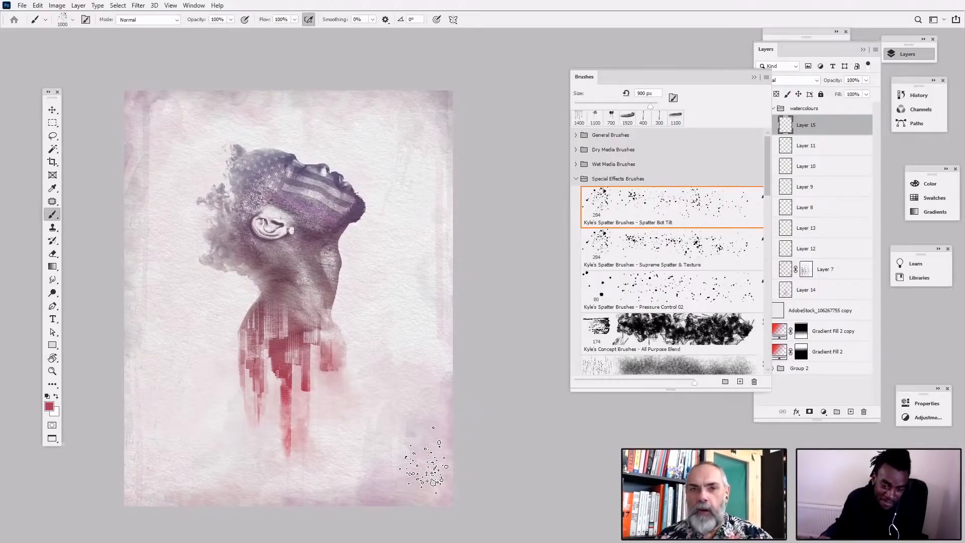
{"action": "key", "text": "bracketright"}
{"action": "key", "text": "bracketright"}
{"action": "key", "text": "bracketright"}
{"action": "key", "text": "bracketright"}
{"action": "key", "text": "bracketright"}
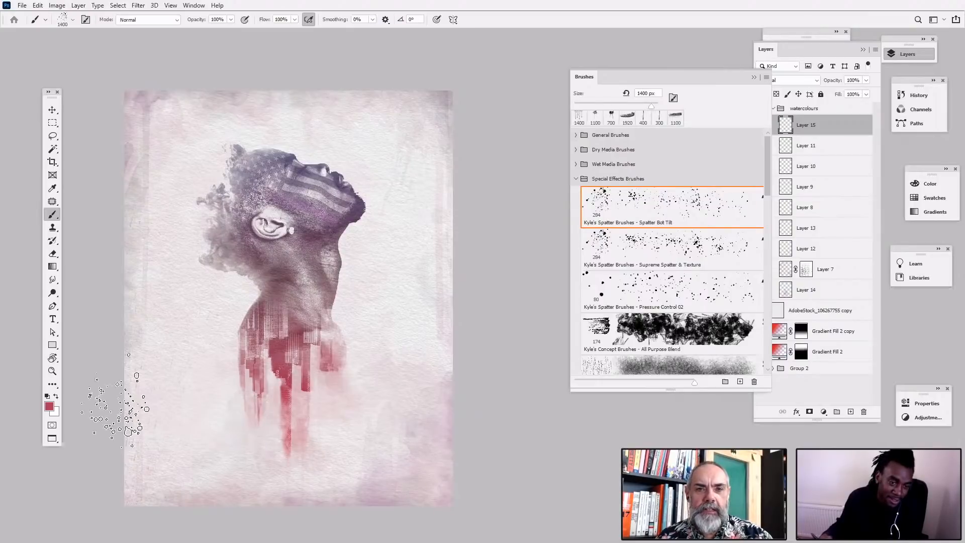
- Set the foreground colour to the very dark red-brown #2c1b1f
{"action": "left_click", "coordinate": [58, 409]}
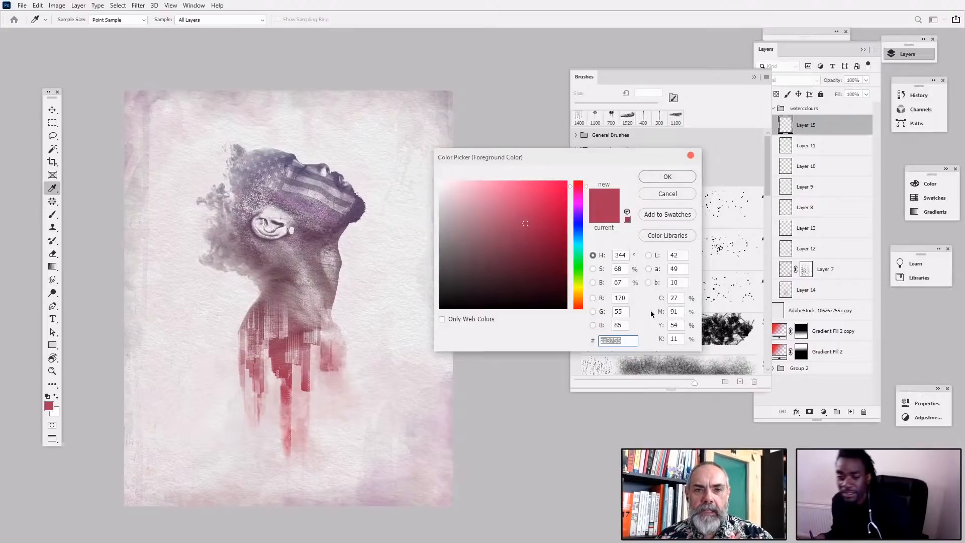
{"action": "left_click", "coordinate": [503, 271]}
{"action": "left_click_drag", "start_coordinate": [502, 271], "coordinate": [491, 285]}
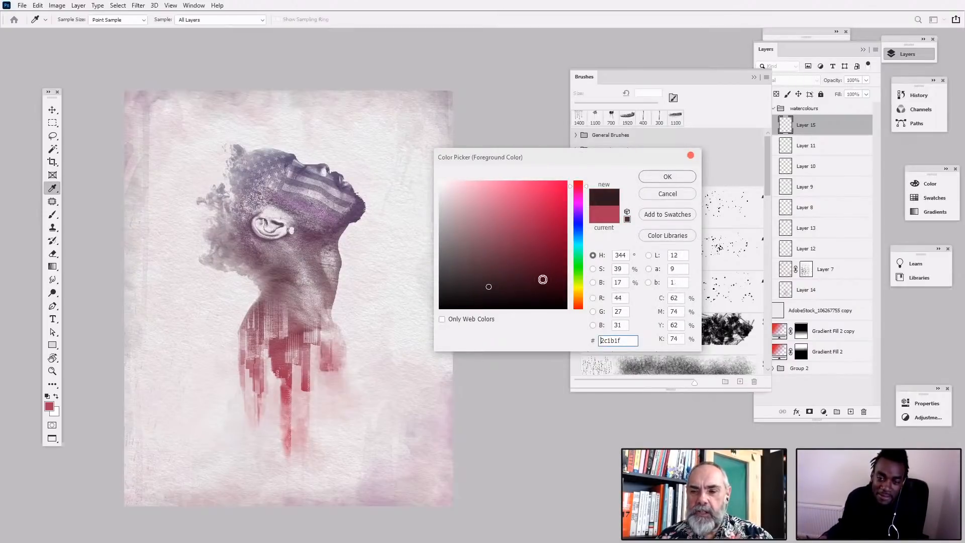
{"action": "left_click", "coordinate": [668, 176]}
- Try dark spatters along the paper's lower corners with the Spatter Bot Tilt brush enlarged to 2200 px
{"action": "key", "text": "bracketright"}
{"action": "key", "text": "bracketright"}
{"action": "key", "text": "bracketright"}
{"action": "key", "text": "bracketright"}
{"action": "key", "text": "bracketright"}
{"action": "key", "text": "bracketright"}
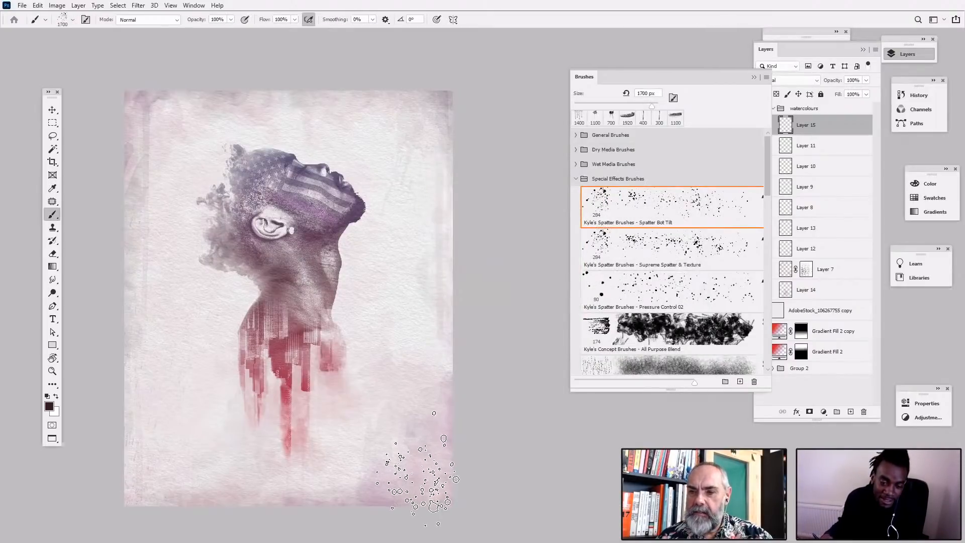
{"action": "key", "text": "bracketright"}
{"action": "key", "text": "bracketright"}
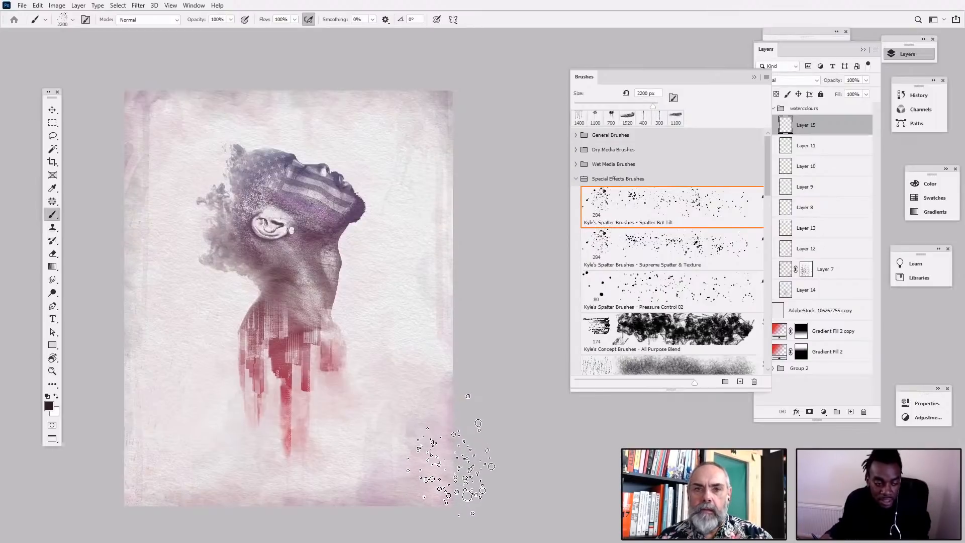
{"action": "left_click", "coordinate": [456, 454]}
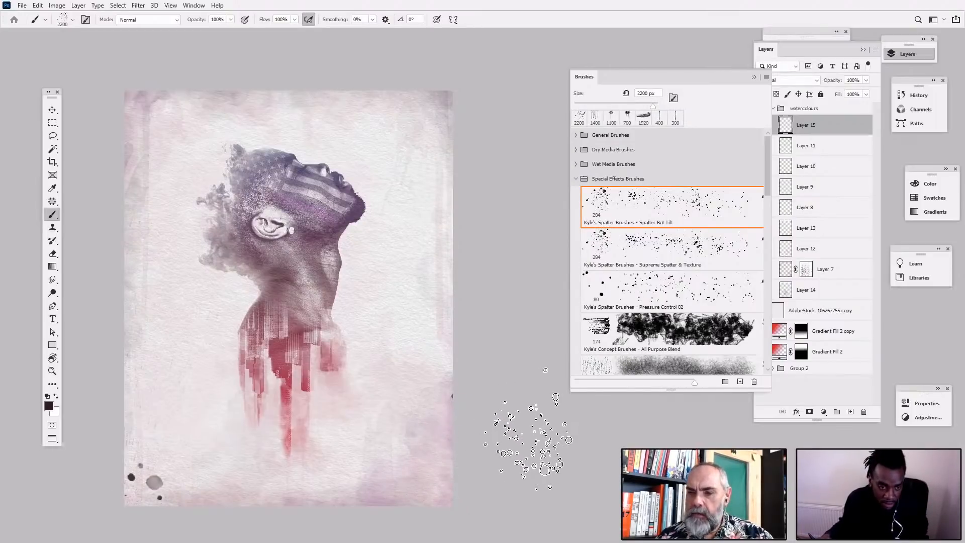
{"action": "key", "text": "ctrl+z"}
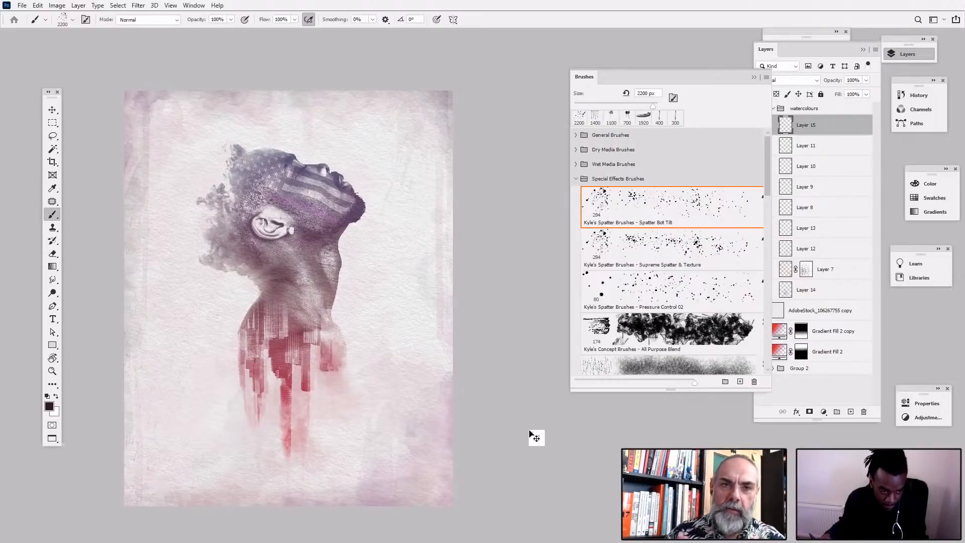
- Try a dark spatter across the red drips and the lower right of the paper with the brush at 1800 px
{"action": "key", "text": "bracketleft"}
{"action": "key", "text": "bracketleft"}
{"action": "key", "text": "bracketleft"}
{"action": "key", "text": "bracketleft"}
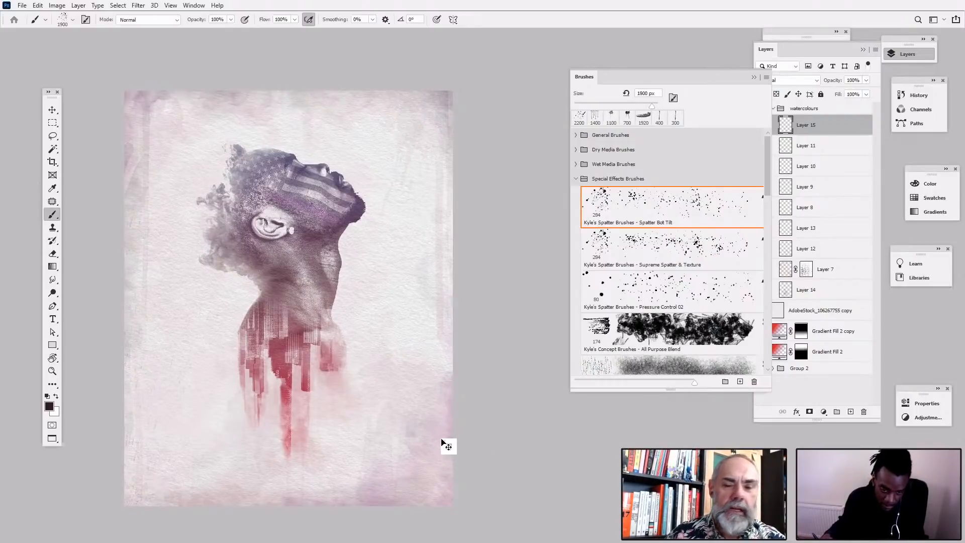
{"action": "left_click", "coordinate": [434, 421]}
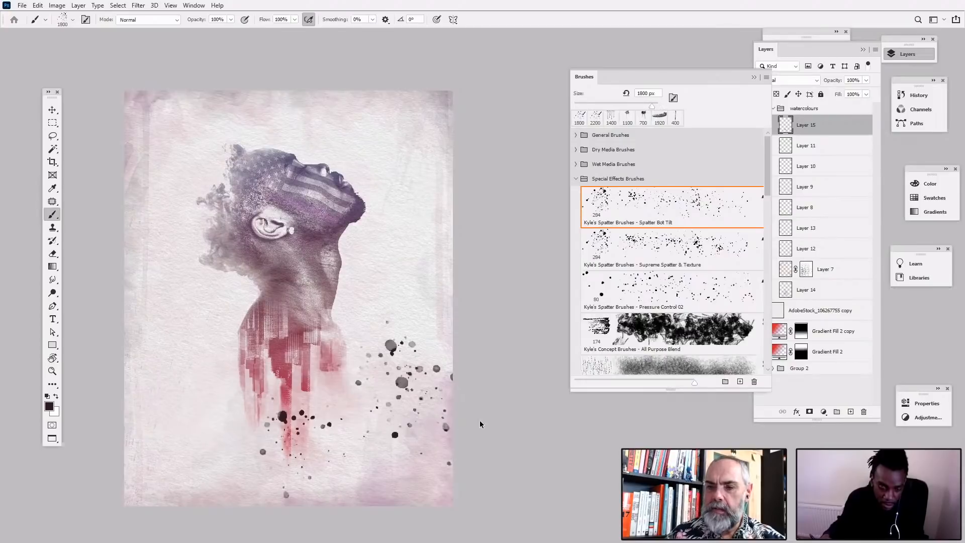
{"action": "key", "text": "ctrl+z"}
- Stamp dark spatters in the paper's lower right corner with the brush at 1300 px and lower Layer 15's opacity until they are faint
{"action": "key", "text": "bracketleft"}
{"action": "key", "text": "bracketleft"}
{"action": "key", "text": "bracketleft"}
{"action": "key", "text": "bracketleft"}
{"action": "key", "text": "bracketleft"}
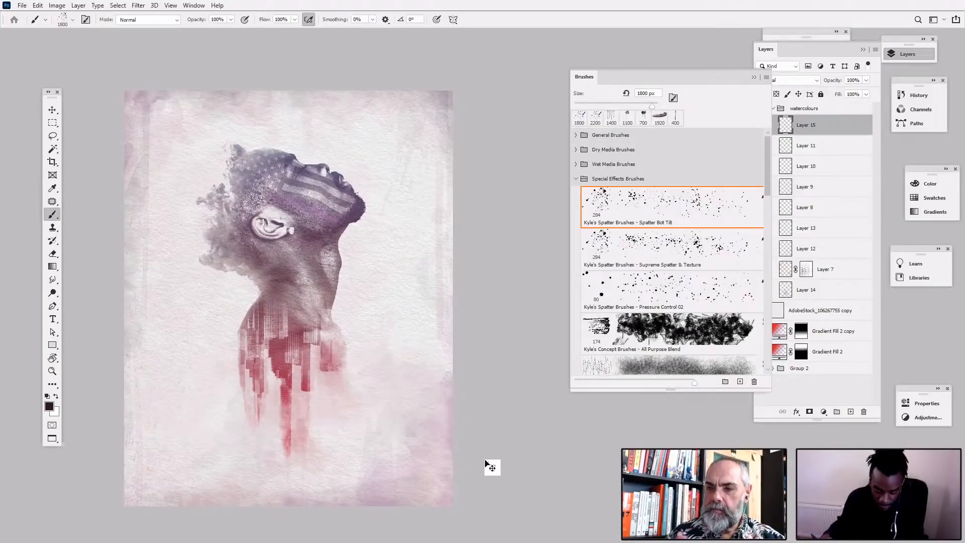
{"action": "left_click", "coordinate": [462, 482]}
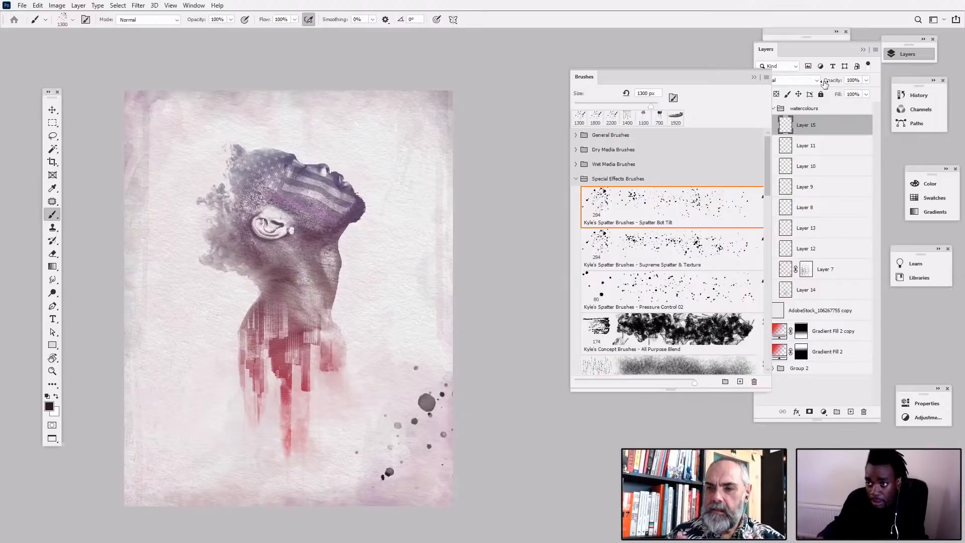
{"action": "left_click_drag", "start_coordinate": [825, 83], "coordinate": [793, 87]}
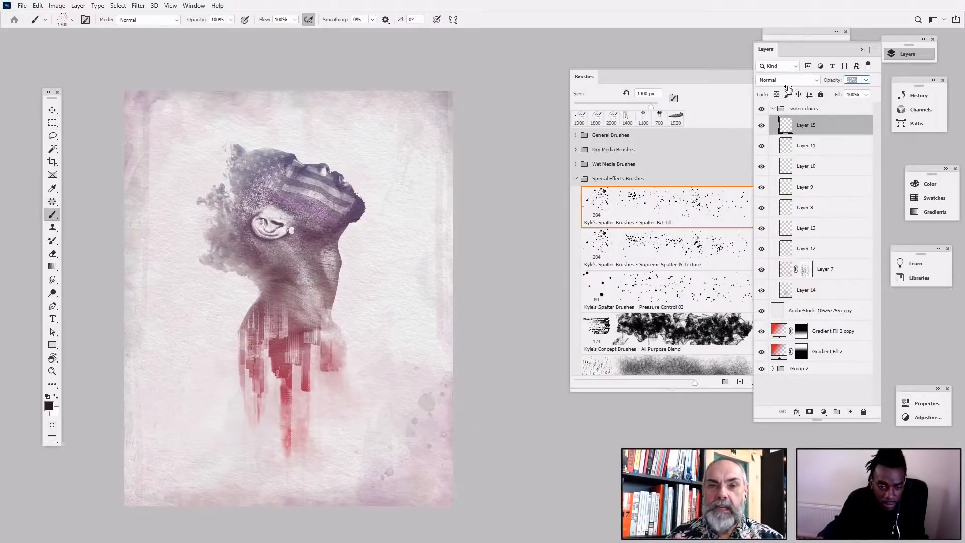
- Set Layer 15's opacity to 11% and move its dark spatters from the paper's lower right corner up to the upper right
{"action": "left_click_drag", "start_coordinate": [788, 89], "coordinate": [788, 92]}
{"action": "key", "text": "v"}
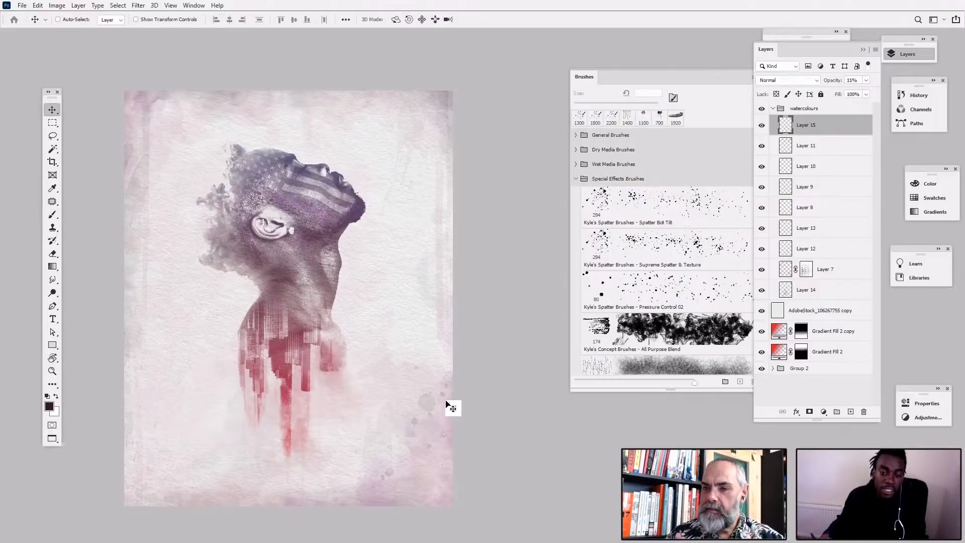
{"action": "left_click_drag", "start_coordinate": [439, 411], "coordinate": [469, 82]}
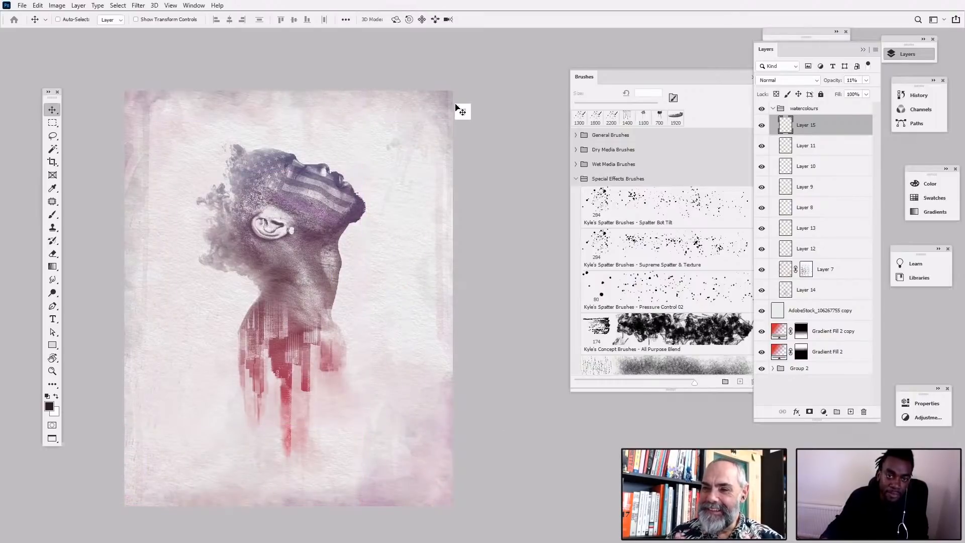
{"action": "left_click_drag", "start_coordinate": [447, 127], "coordinate": [454, 135]}
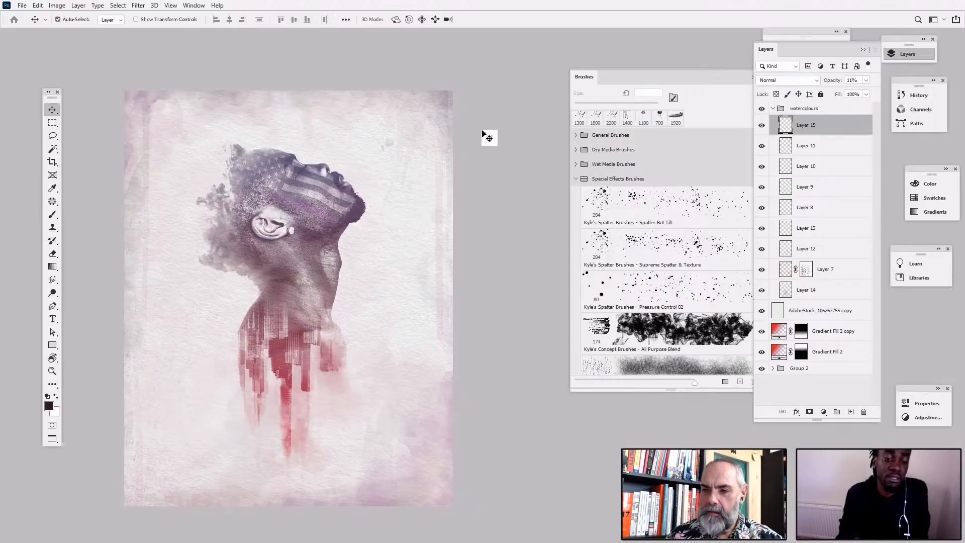
- Stamp small dark spatters near the paper's lower left corner with the Pressure Control 02 spatter brush at 100 px
{"action": "key", "text": "ctrl+plus"}
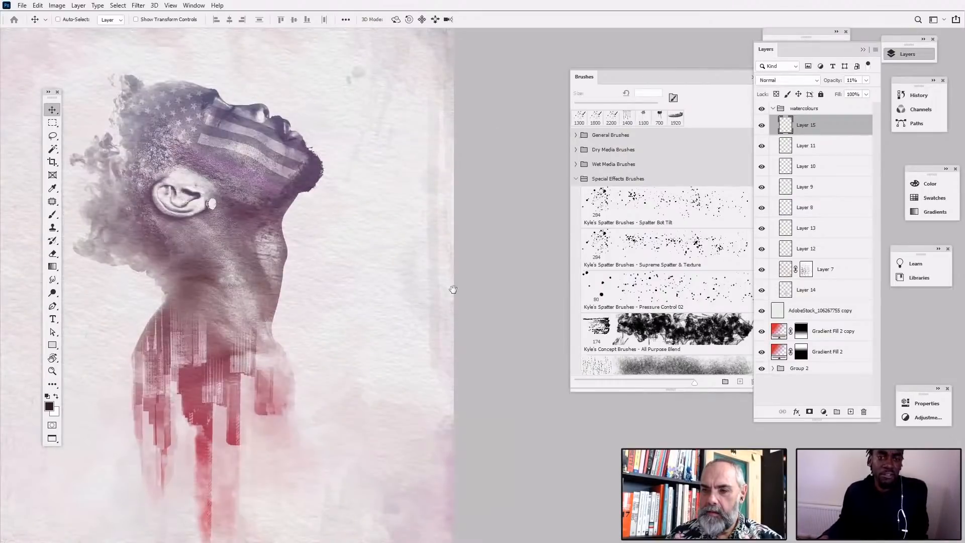
{"action": "left_click_drag", "start_coordinate": [506, 297], "coordinate": [553, 318]}
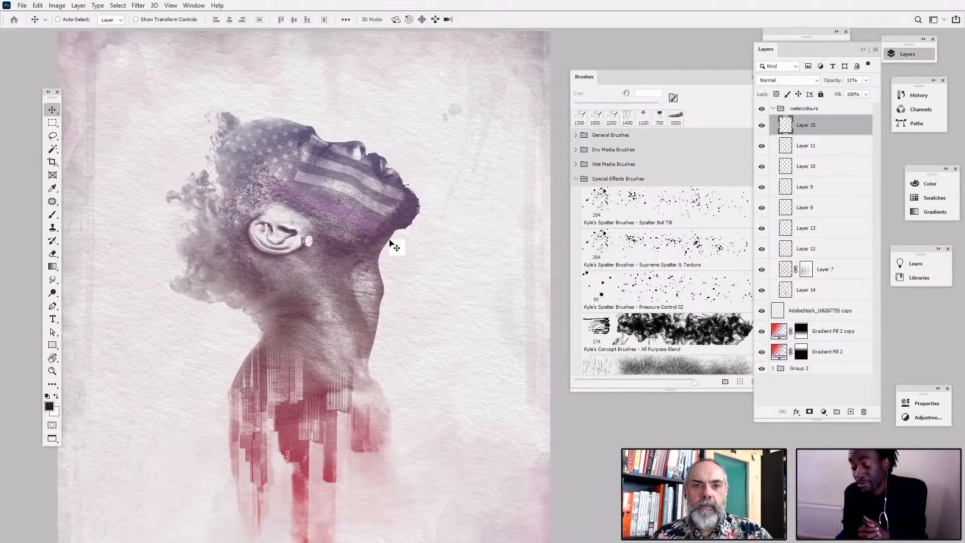
{"action": "left_click_drag", "start_coordinate": [327, 215], "coordinate": [339, 226]}
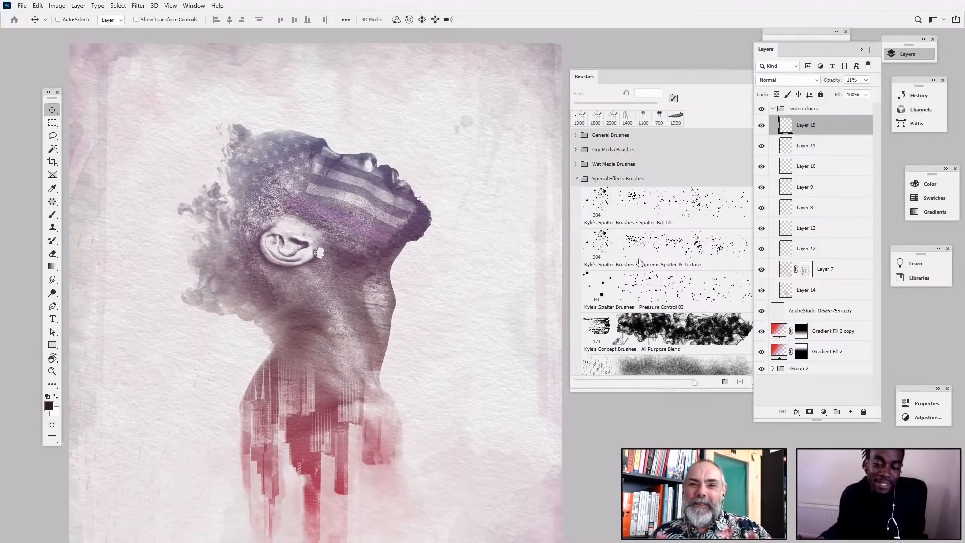
{"action": "left_click", "coordinate": [637, 286]}
{"action": "left_click_drag", "start_coordinate": [405, 290], "coordinate": [410, 145]}
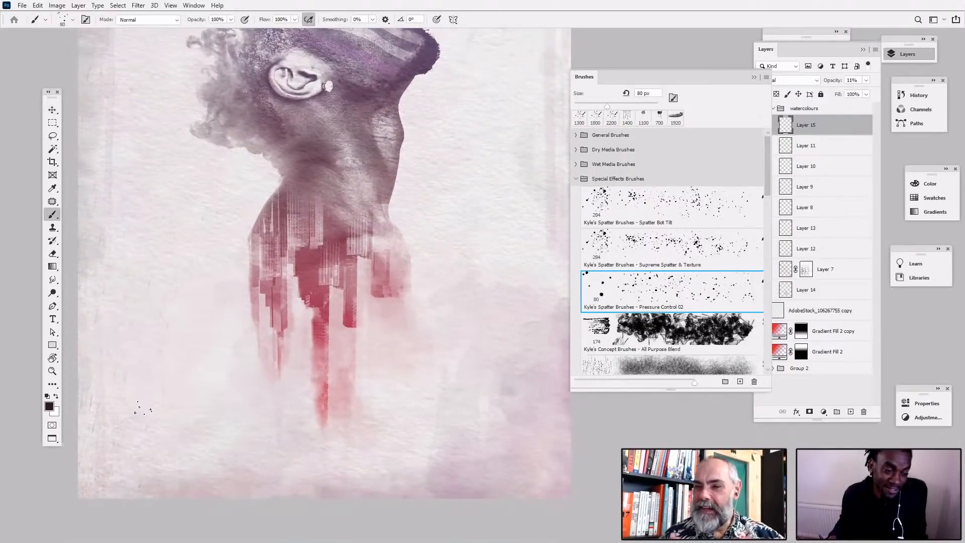
{"action": "left_click", "coordinate": [634, 259]}
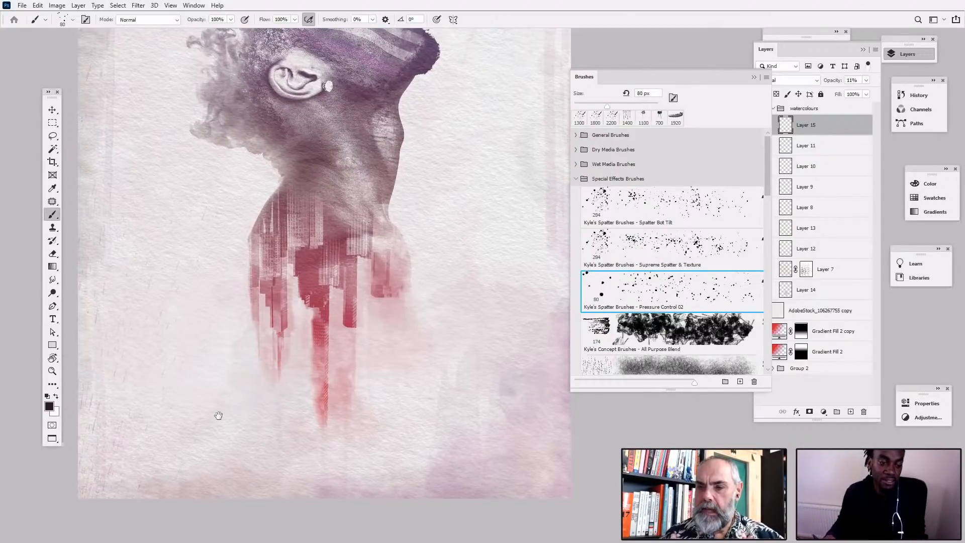
{"action": "left_click_drag", "start_coordinate": [218, 416], "coordinate": [233, 404]}
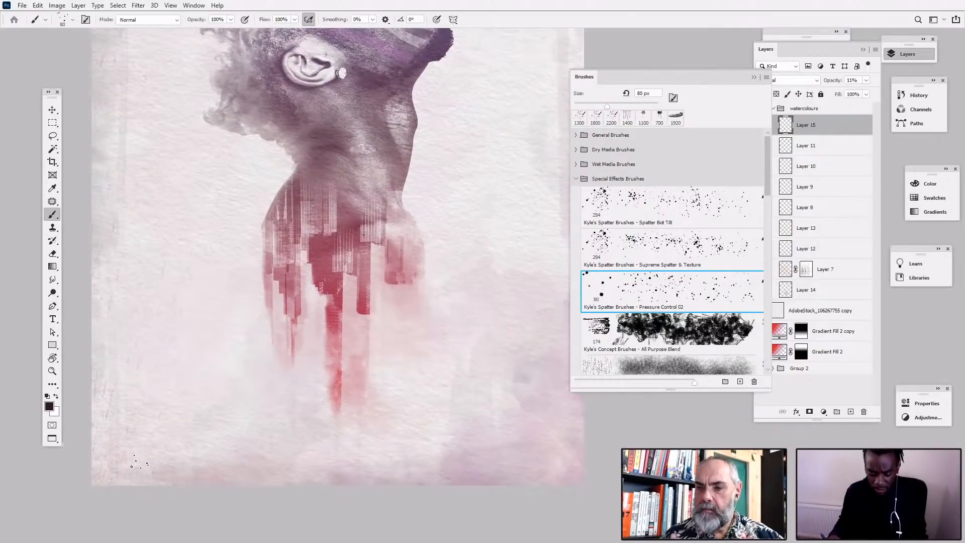
{"action": "key", "text": "bracketright"}
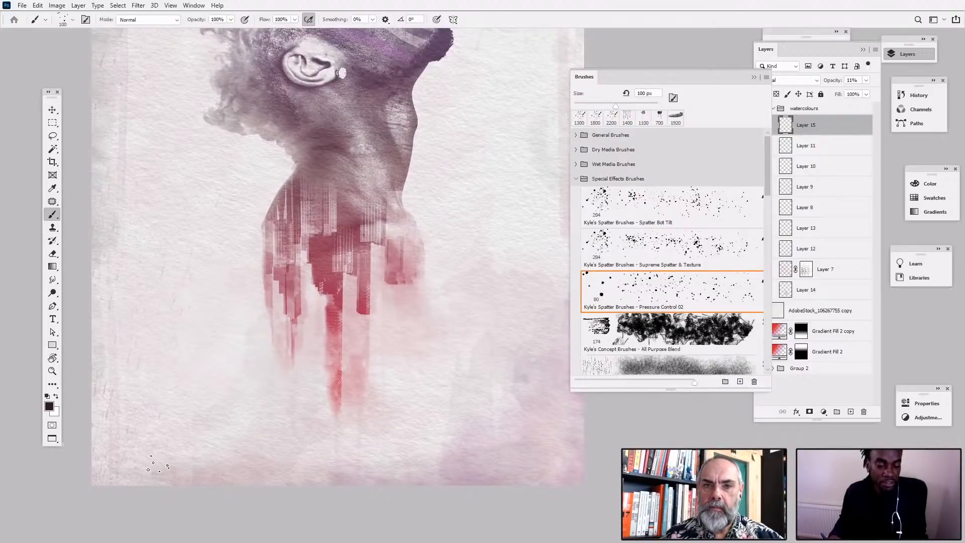
{"action": "left_click_drag", "start_coordinate": [191, 461], "coordinate": [192, 468]}
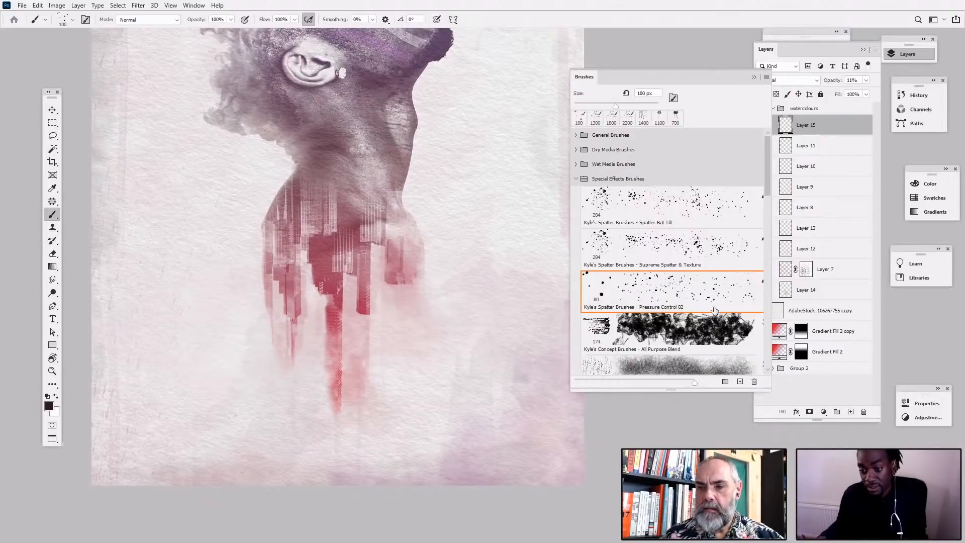
- Stamp dark spatters between the red drips and the paper's lower right corner with the Spatter Bot Tilt brush at 500 px
{"action": "left_click", "coordinate": [683, 210]}
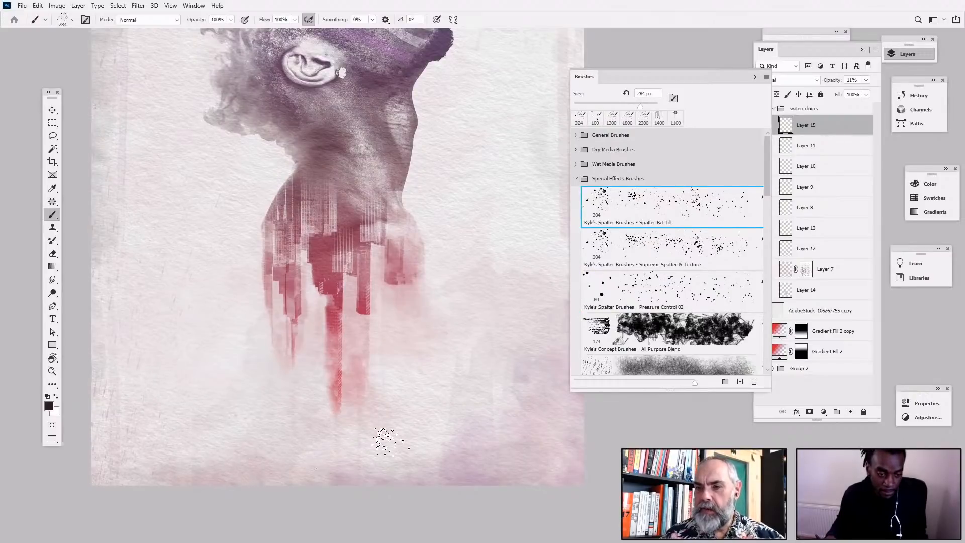
{"action": "left_click_drag", "start_coordinate": [371, 399], "coordinate": [374, 407]}
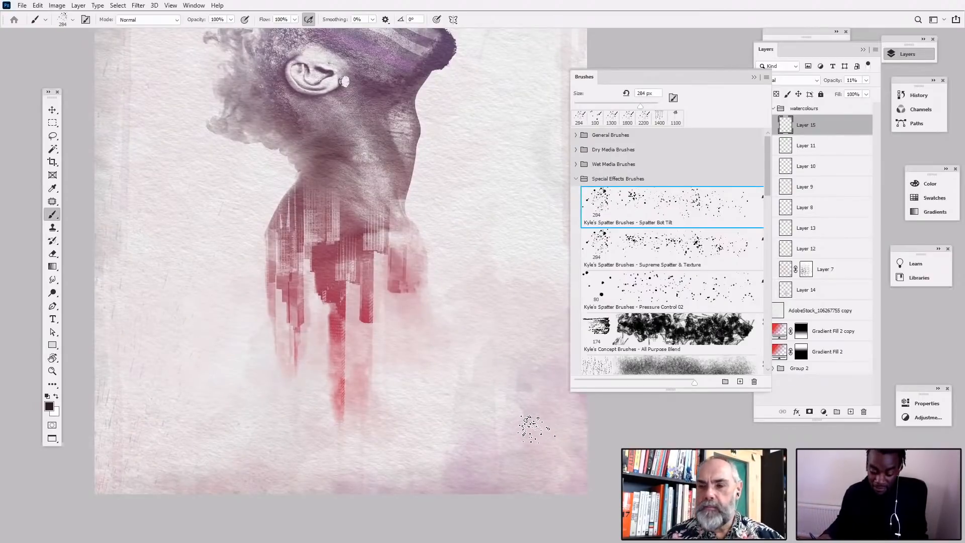
{"action": "key", "text": "]"}
{"action": "key", "text": "]"}
{"action": "key", "text": "]"}
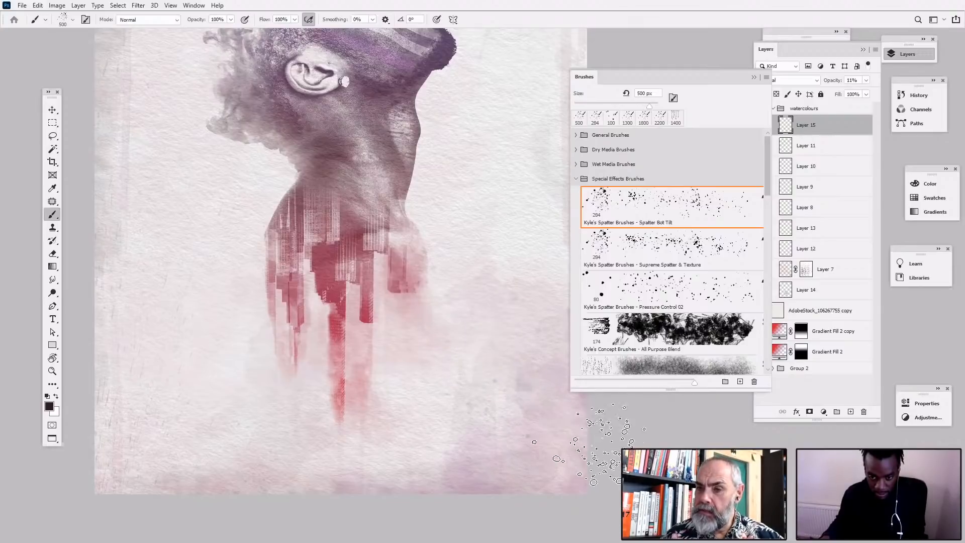
- Set the foreground colour to a mid grey and raise Layer 15's opacity to 14%
{"action": "key", "text": "v"}
{"action": "left_click_drag", "start_coordinate": [431, 280], "coordinate": [435, 368]}
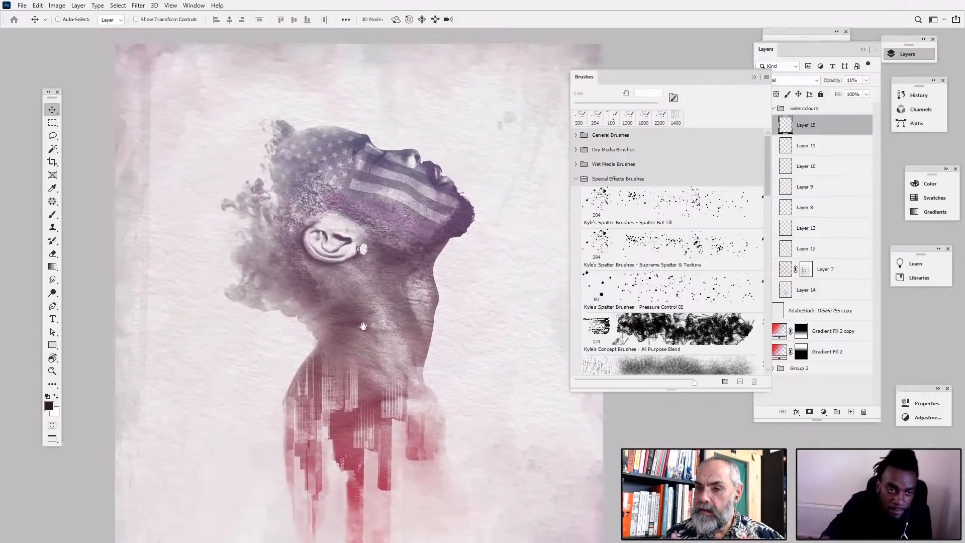
{"action": "key", "text": "b"}
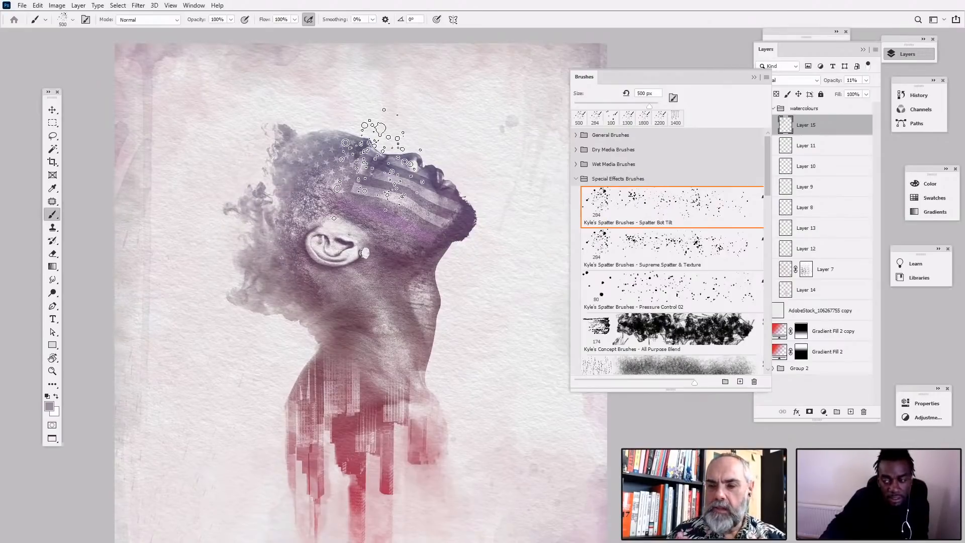
{"action": "left_click", "coordinate": [837, 129]}
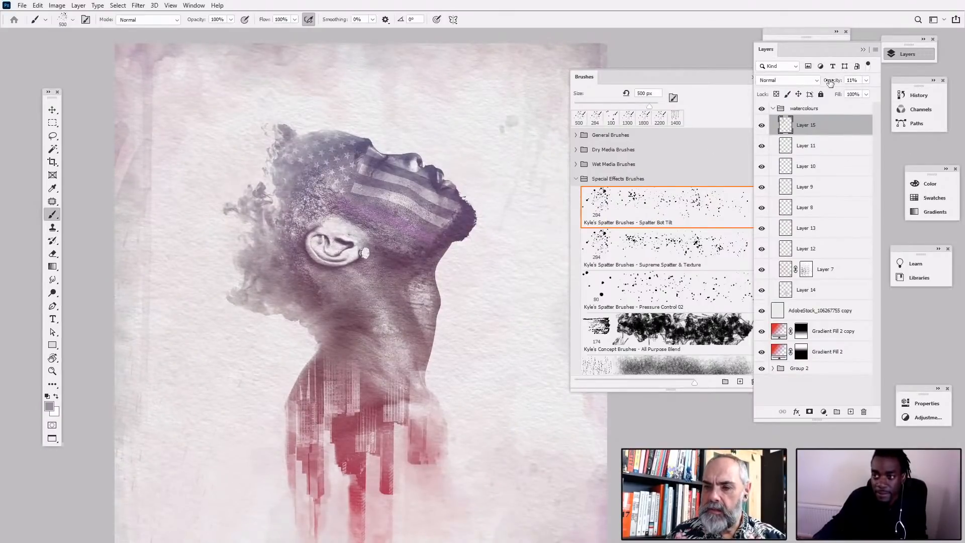
{"action": "left_click_drag", "start_coordinate": [830, 83], "coordinate": [828, 82]}
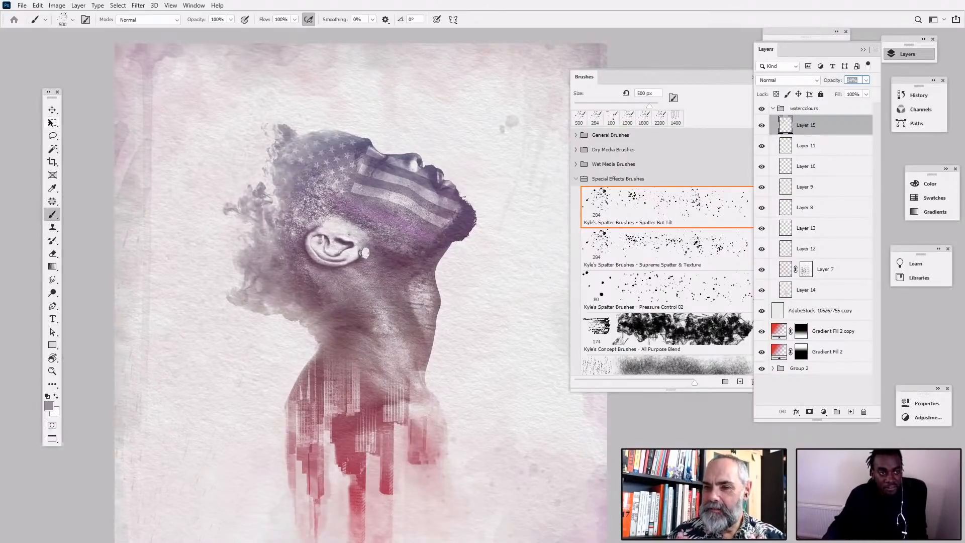
{"action": "key", "text": "v"}
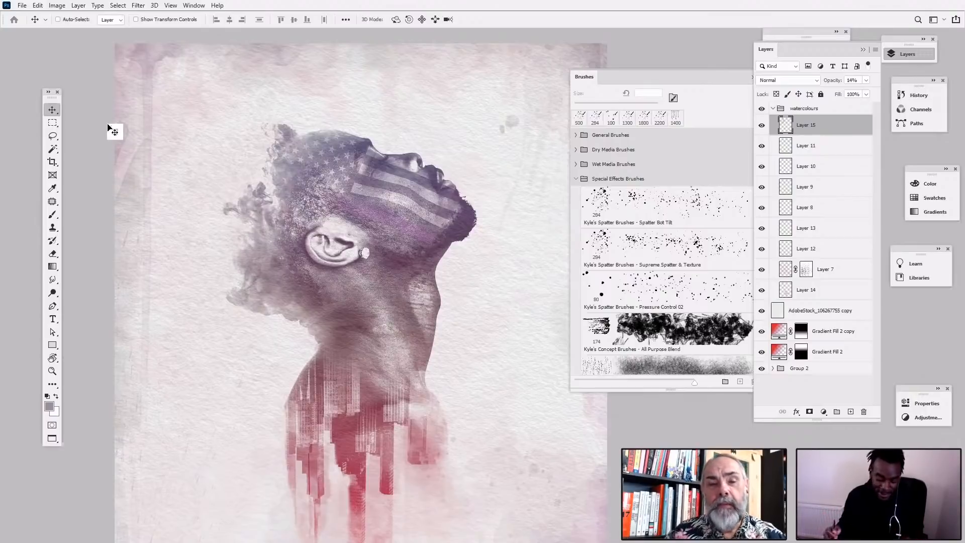
- Stamp a faint grey spatter at the paper's top edge above the head with the Spatter Bot Tilt brush at 800 px
{"action": "mouse_move", "coordinate": [423, 274]}
{"action": "left_mouse_down"}
{"action": "mouse_move", "coordinate": [400, 243]}
{"action": "mouse_move", "coordinate": [404, 229]}
{"action": "mouse_move", "coordinate": [423, 225]}
{"action": "mouse_move", "coordinate": [412, 304]}
{"action": "mouse_move", "coordinate": [418, 275]}
{"action": "left_mouse_up"}
{"action": "key", "text": "b"}
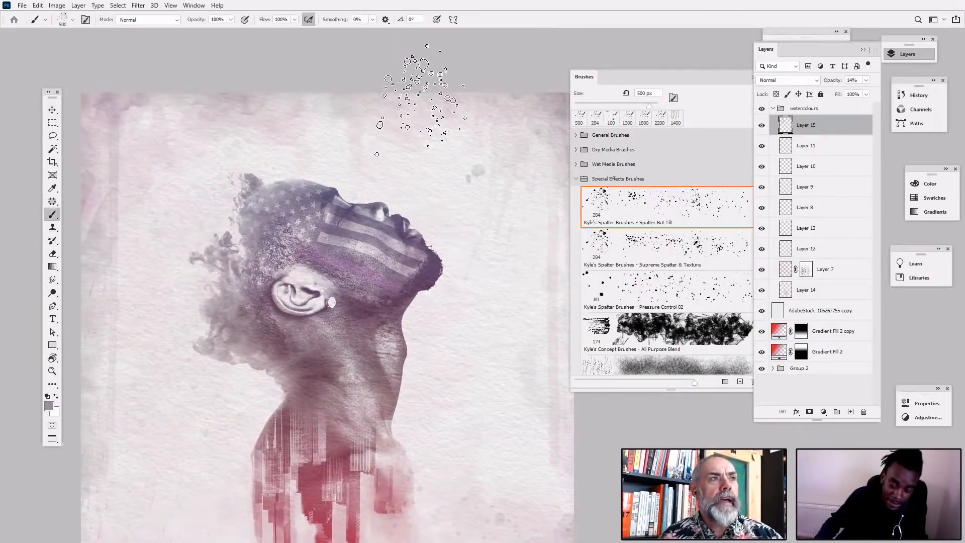
{"action": "key", "text": "bracketright"}
{"action": "key", "text": "bracketright"}
{"action": "key", "text": "bracketright"}
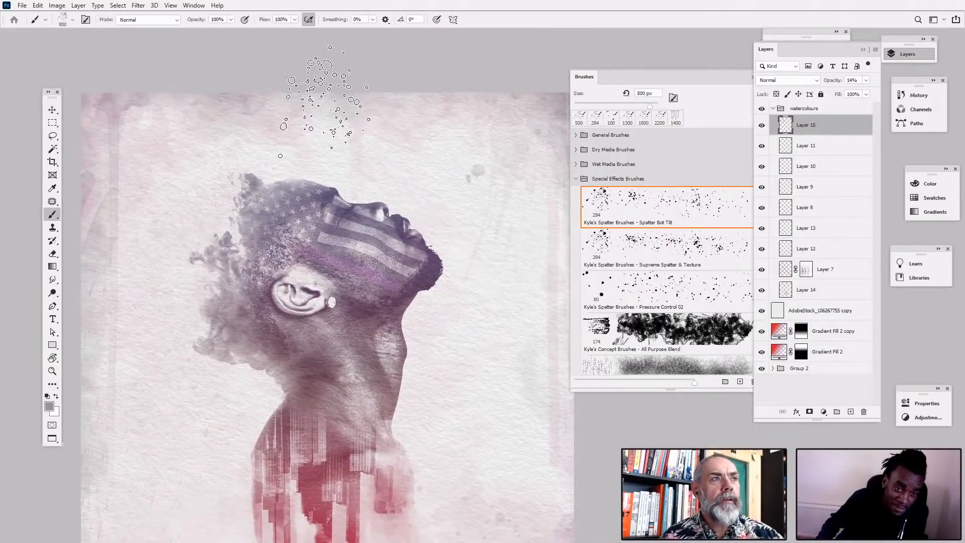
{"action": "left_click", "coordinate": [327, 99]}
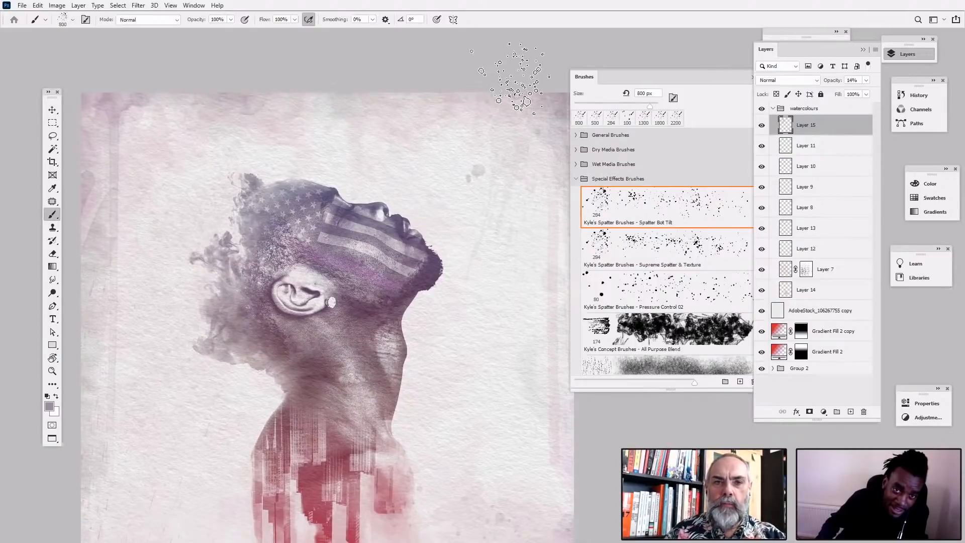
- Examine the spatters and washes around the figure, the red drips and the lower edge of the paper
{"action": "left_click_drag", "start_coordinate": [478, 409], "coordinate": [447, 279]}
{"action": "left_click_drag", "start_coordinate": [493, 351], "coordinate": [513, 317]}
{"action": "left_click_drag", "start_coordinate": [481, 386], "coordinate": [500, 344]}
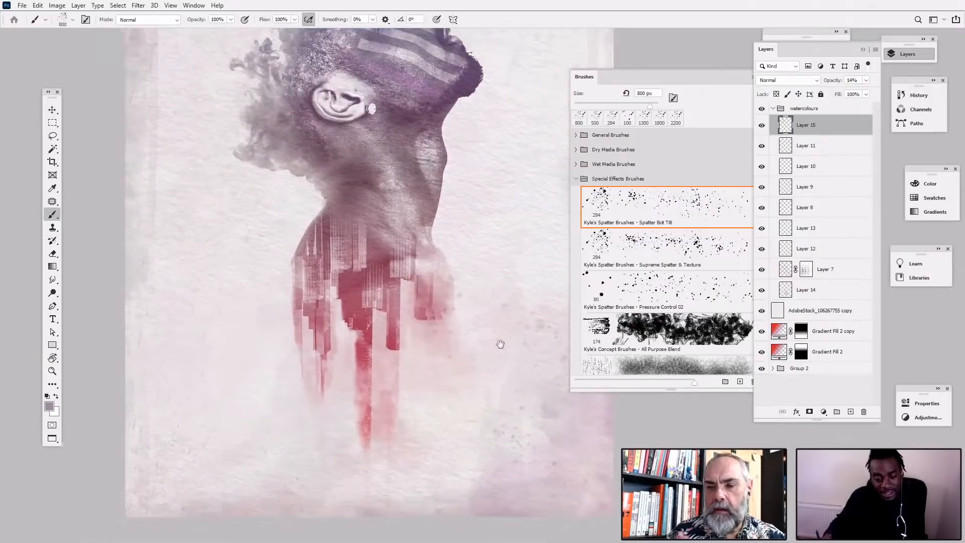
{"action": "left_click_drag", "start_coordinate": [286, 457], "coordinate": [313, 406]}
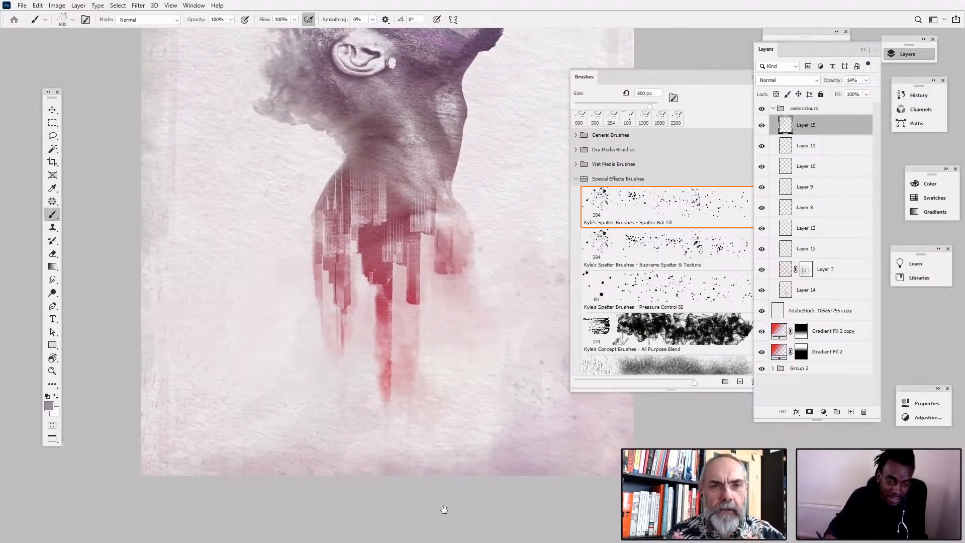
{"action": "left_click_drag", "start_coordinate": [466, 302], "coordinate": [411, 420]}
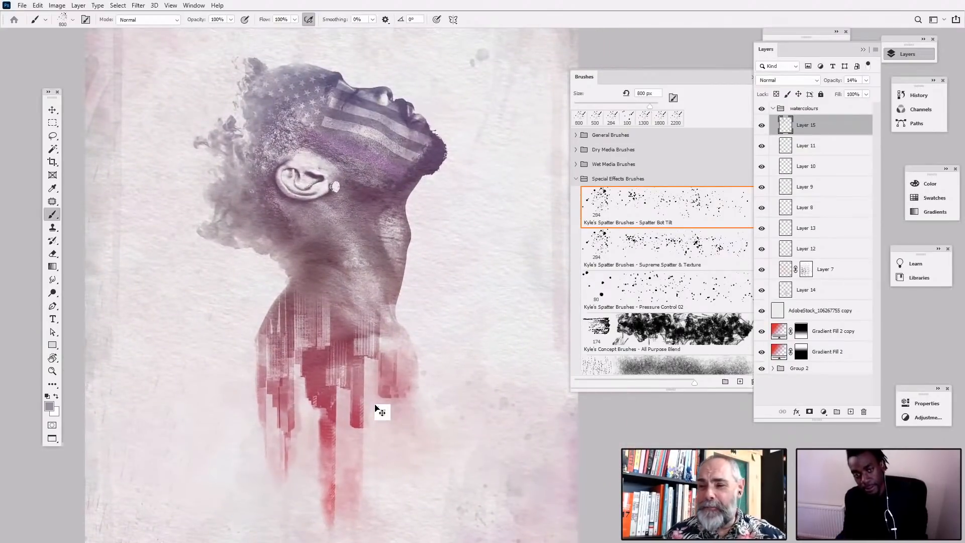
{"action": "key", "text": "v"}
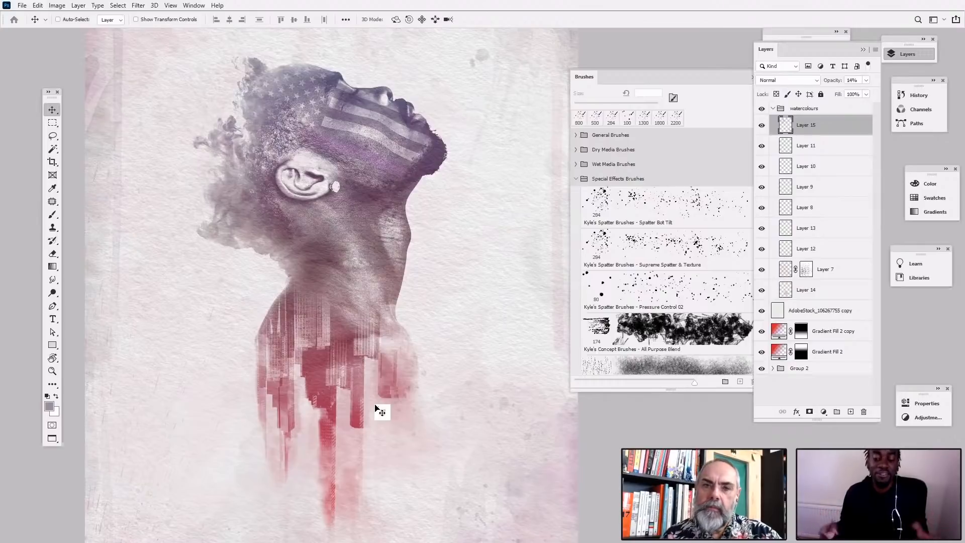
{"action": "key", "text": "ctrl+minus"}
{"action": "key", "text": "ctrl+plus"}
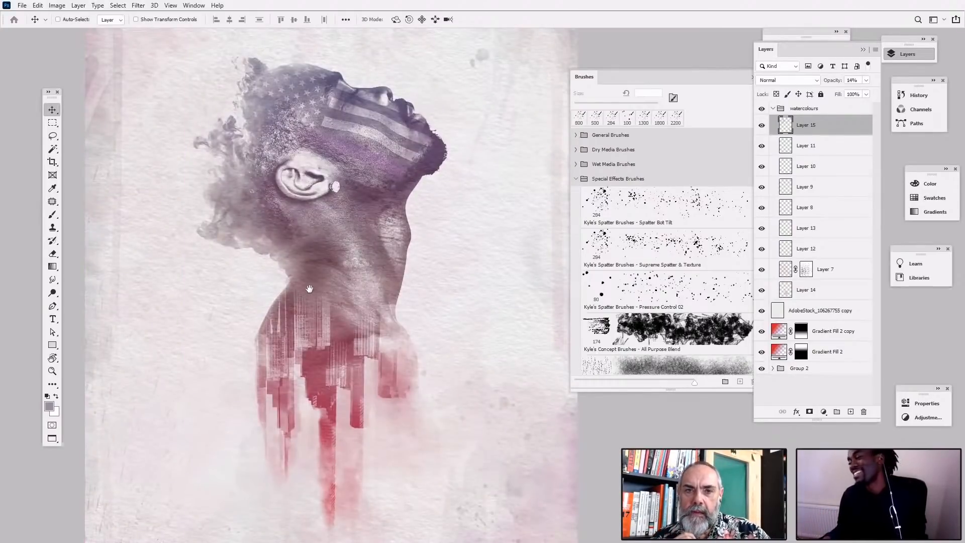
{"action": "left_click_drag", "start_coordinate": [294, 289], "coordinate": [275, 289]}
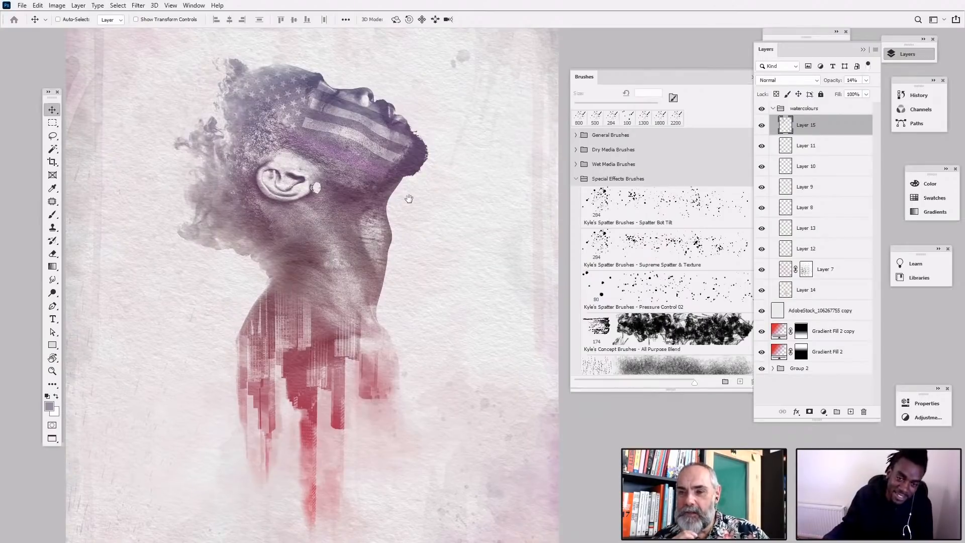
{"action": "left_click_drag", "start_coordinate": [409, 198], "coordinate": [408, 157]}
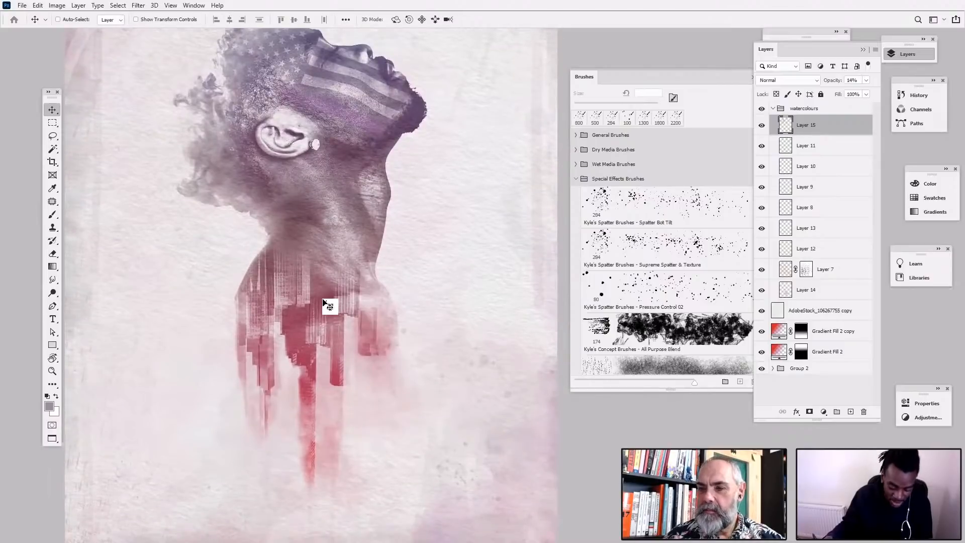
- Browse the spray splatter brush pack, try the 05_ink_splat brush, and choose 10_ink_splat at 2500 px instead
{"action": "key", "text": "b"}
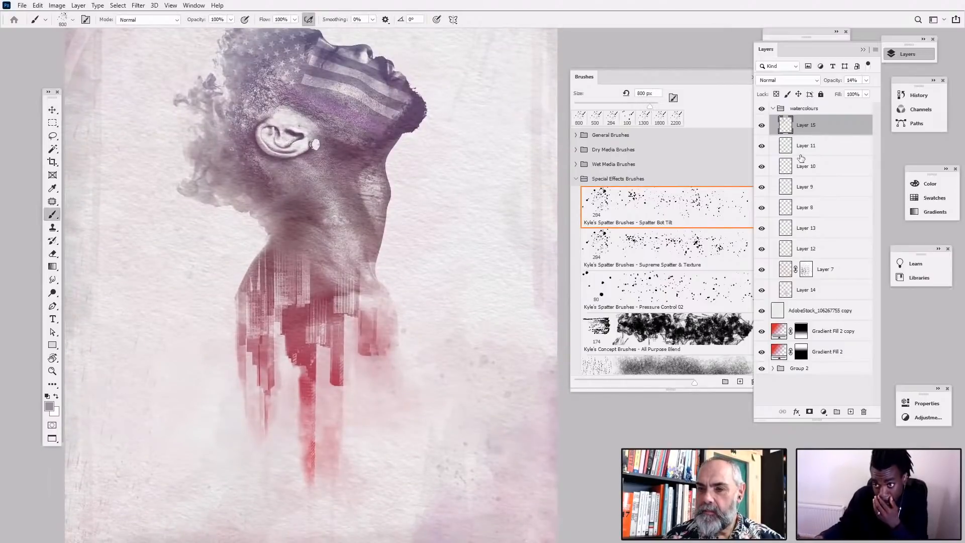
{"action": "left_click", "coordinate": [576, 179]}
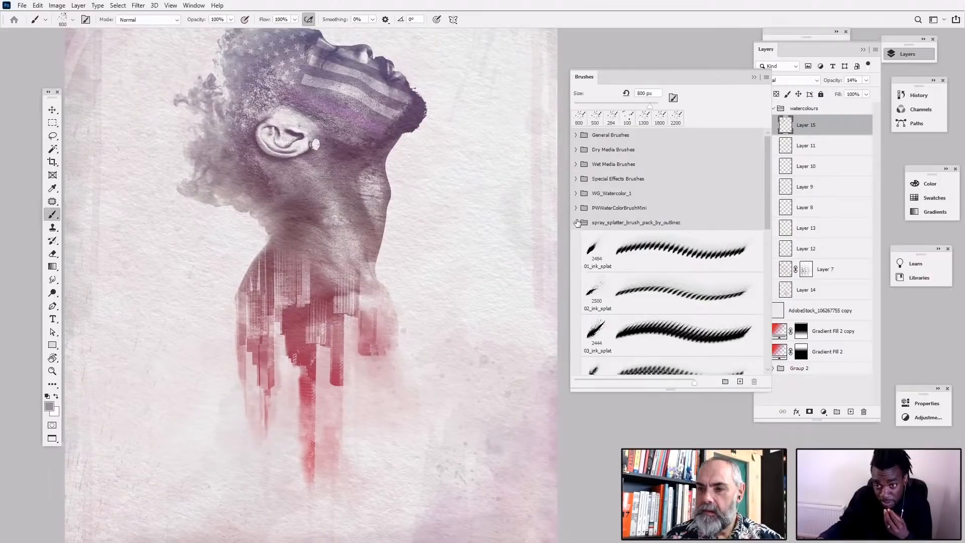
{"action": "scroll", "coordinate": [634, 270], "scroll_direction": "down", "scroll_amount": 5}
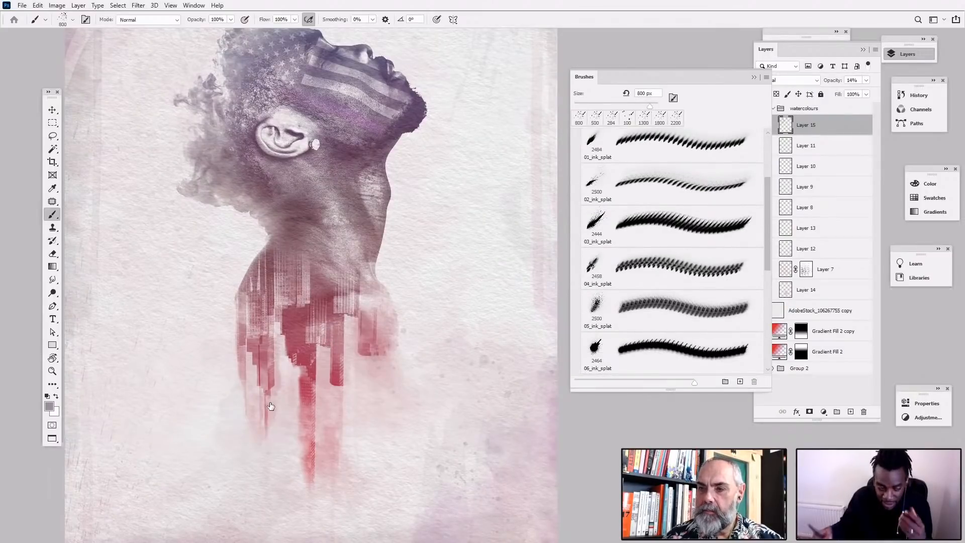
{"action": "left_click", "coordinate": [603, 304]}
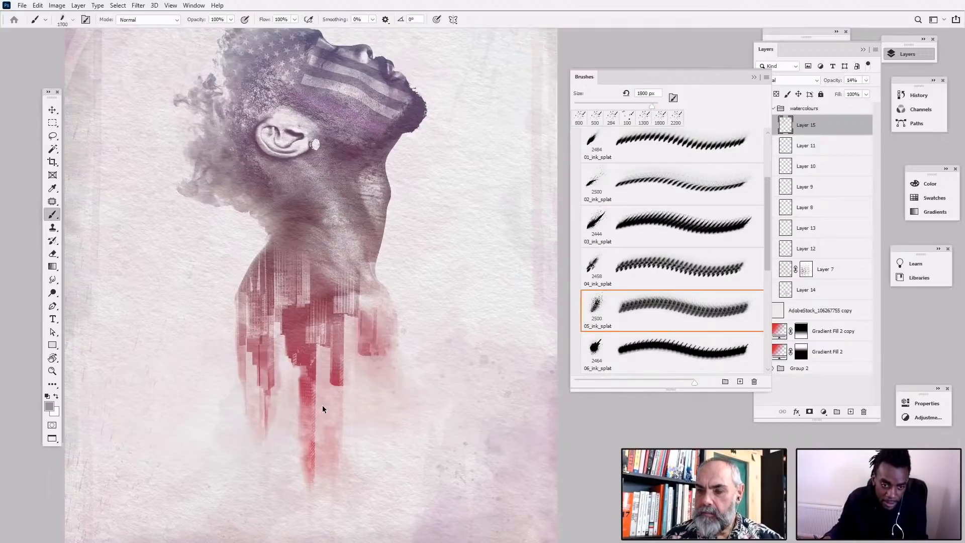
{"action": "left_click_drag", "start_coordinate": [768, 256], "coordinate": [776, 342]}
{"action": "left_click", "coordinate": [592, 310]}
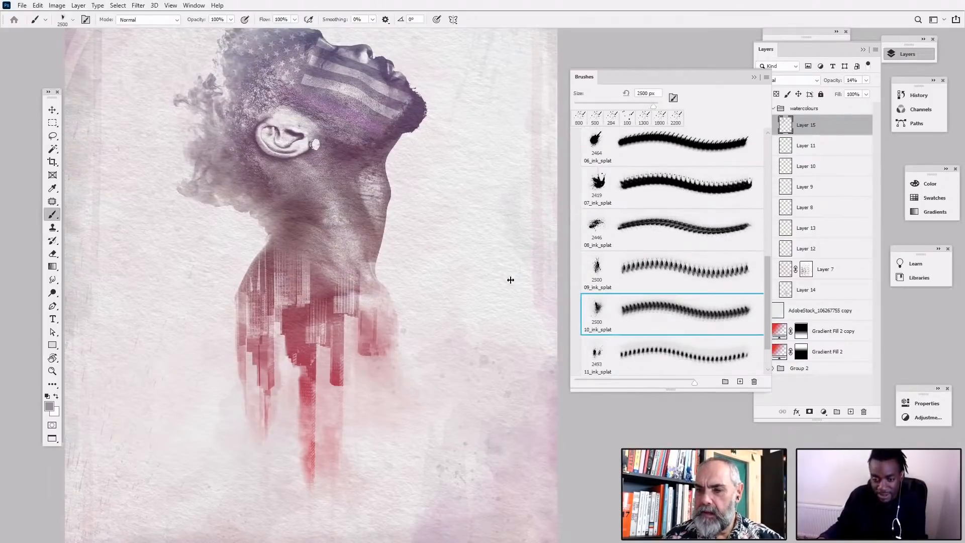
{"action": "key", "text": "ctrl+minus"}
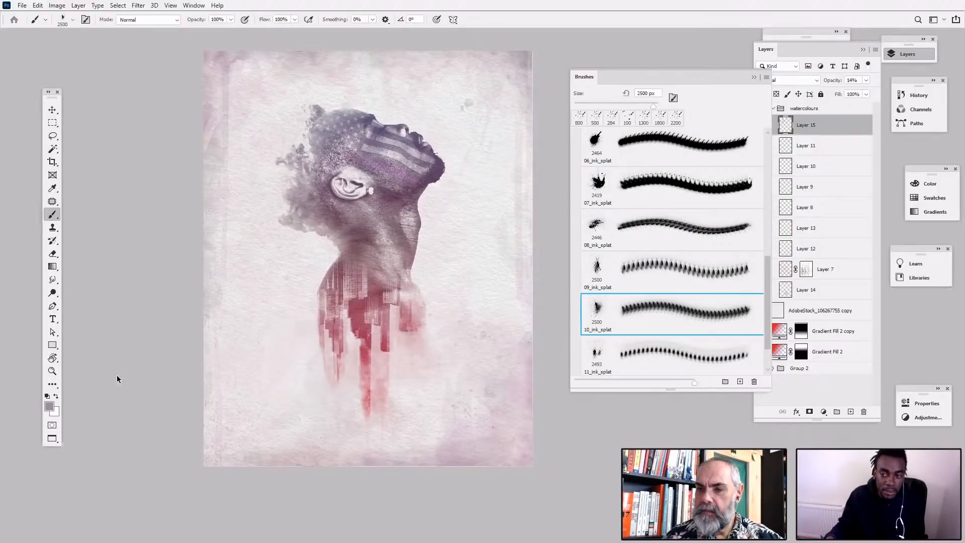
- Set the foreground colour to dark grey #343434, stamp the 10_ink_splat brush beside the paper's left edge, and nudge Layer 15 slightly down
{"action": "left_click", "coordinate": [49, 406]}
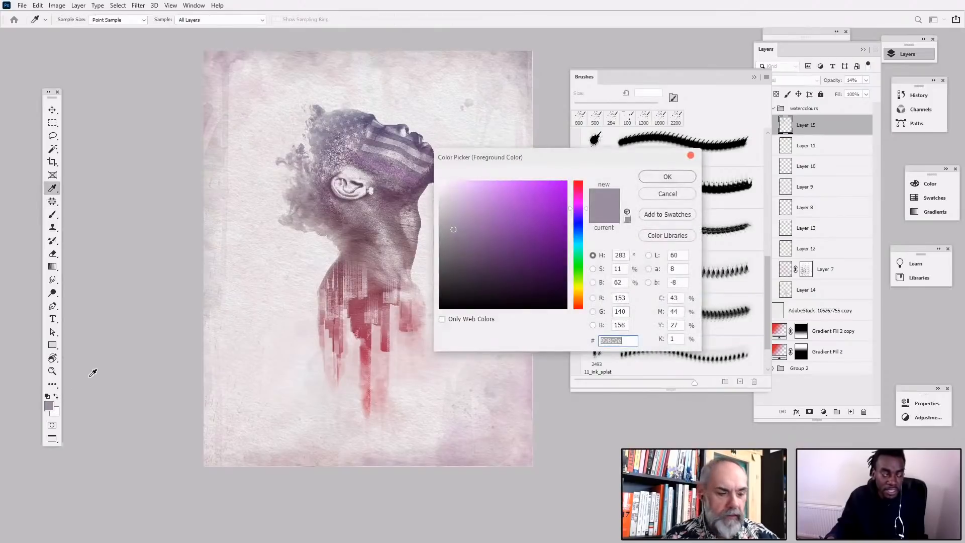
{"action": "left_click_drag", "start_coordinate": [446, 244], "coordinate": [440, 278]}
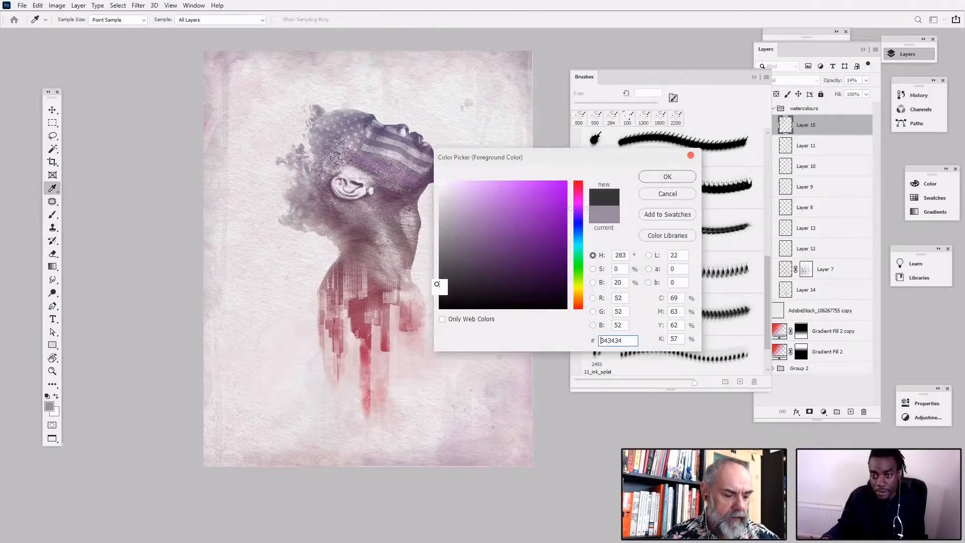
{"action": "left_click", "coordinate": [668, 177]}
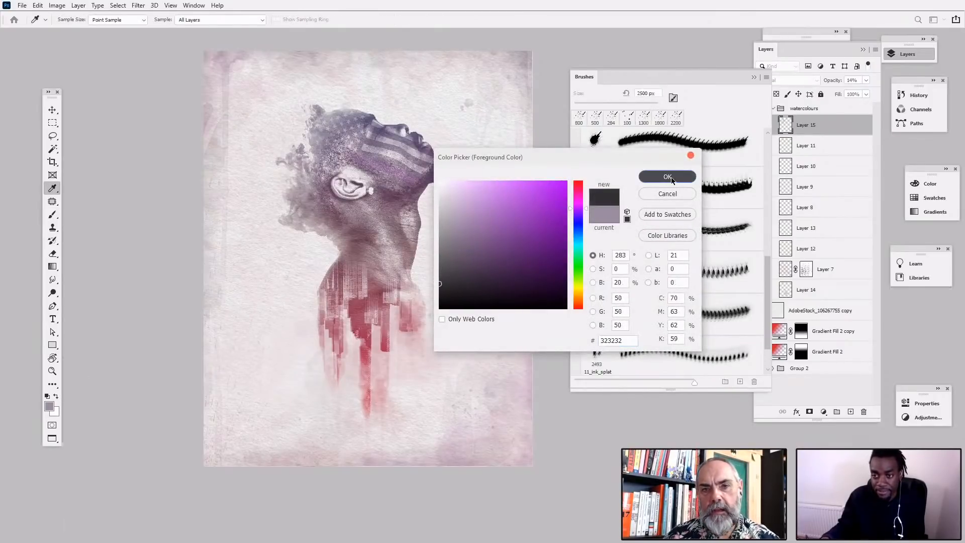
{"action": "left_click", "coordinate": [134, 339]}
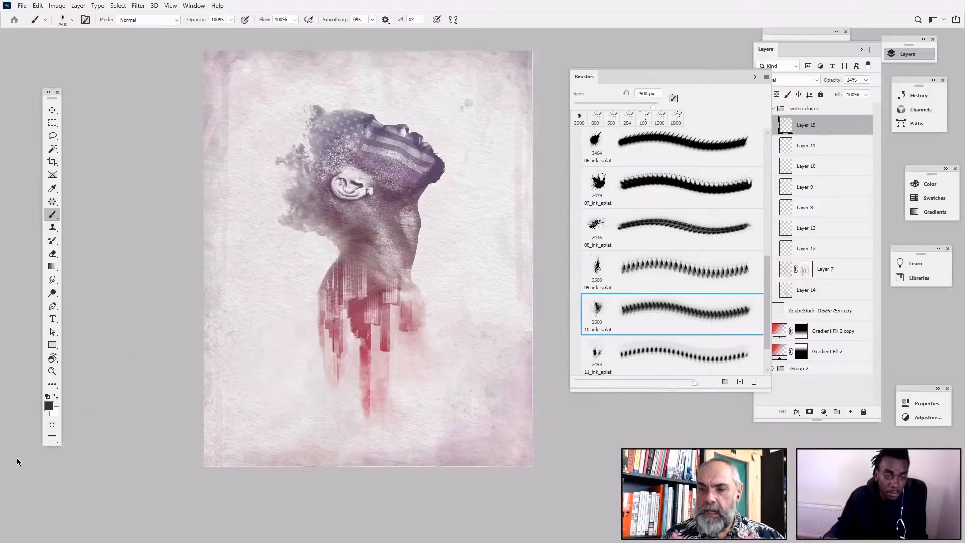
{"action": "key", "text": "v"}
{"action": "mouse_move", "coordinate": [197, 302]}
{"action": "left_mouse_down"}
{"action": "mouse_move", "coordinate": [182, 310]}
{"action": "mouse_move", "coordinate": [191, 315]}
{"action": "left_mouse_up"}
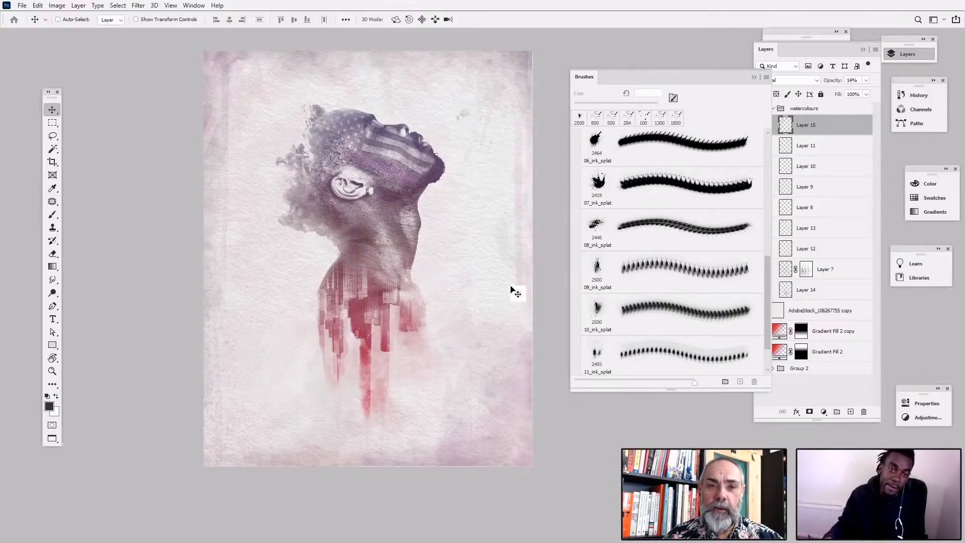
- Look through the watercolor brush sets and choose the PW-Watercolor 5 brush from the WaterColorBrushMini set
{"action": "left_click_drag", "start_coordinate": [431, 271], "coordinate": [376, 317]}
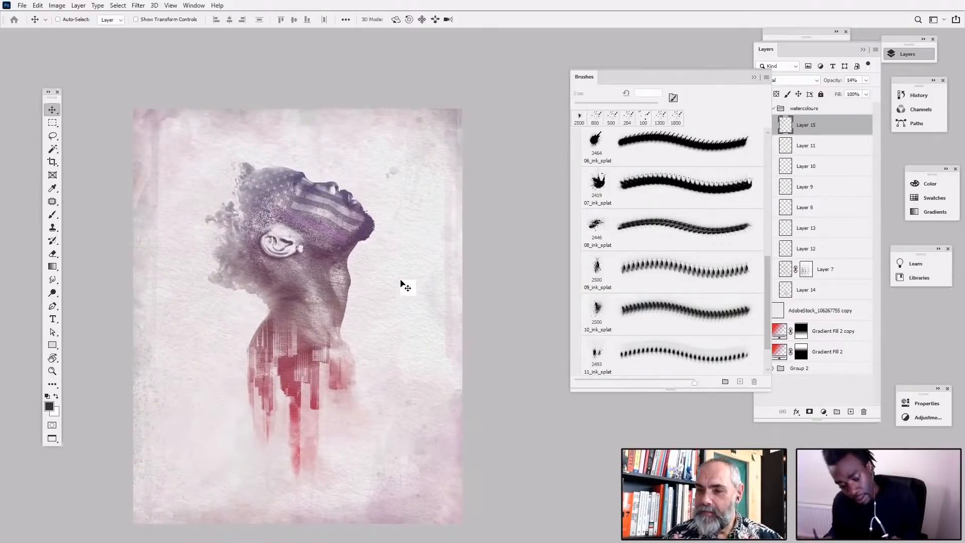
{"action": "key", "text": "ctrl+plus"}
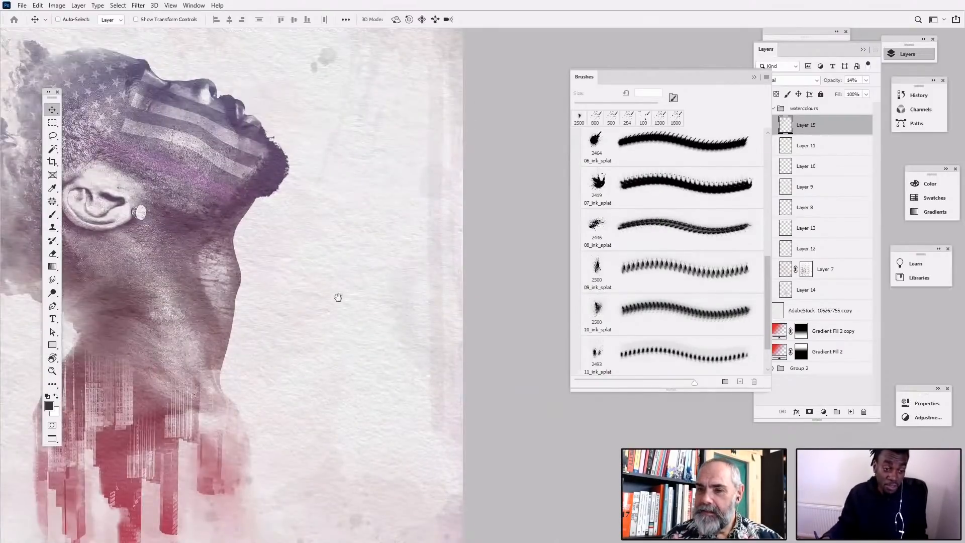
{"action": "left_click_drag", "start_coordinate": [323, 312], "coordinate": [474, 198]}
{"action": "left_click_drag", "start_coordinate": [400, 285], "coordinate": [384, 327]}
{"action": "mouse_move", "coordinate": [366, 261]}
{"action": "left_mouse_down"}
{"action": "mouse_move", "coordinate": [395, 323]}
{"action": "mouse_move", "coordinate": [477, 365]}
{"action": "left_mouse_up"}
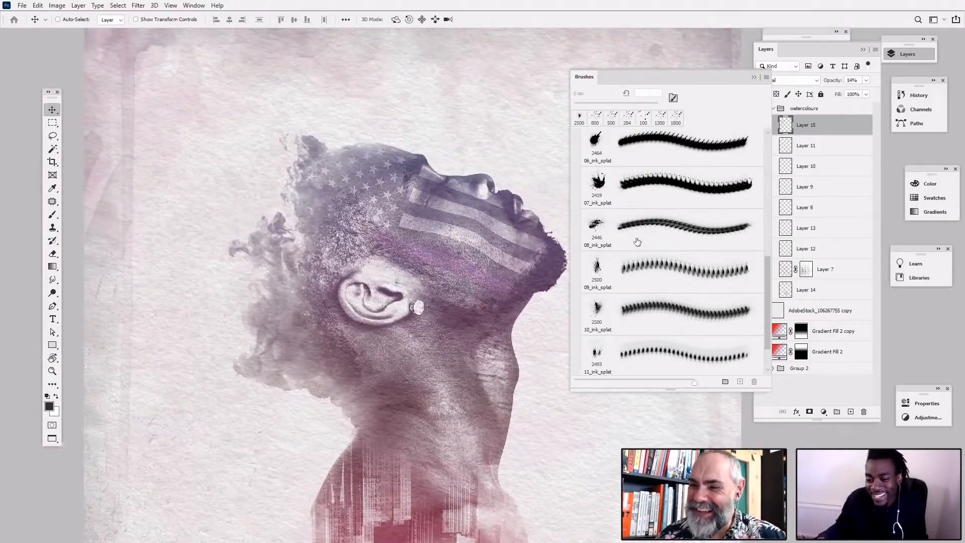
{"action": "scroll", "coordinate": [754, 211], "scroll_direction": "up", "scroll_amount": 10}
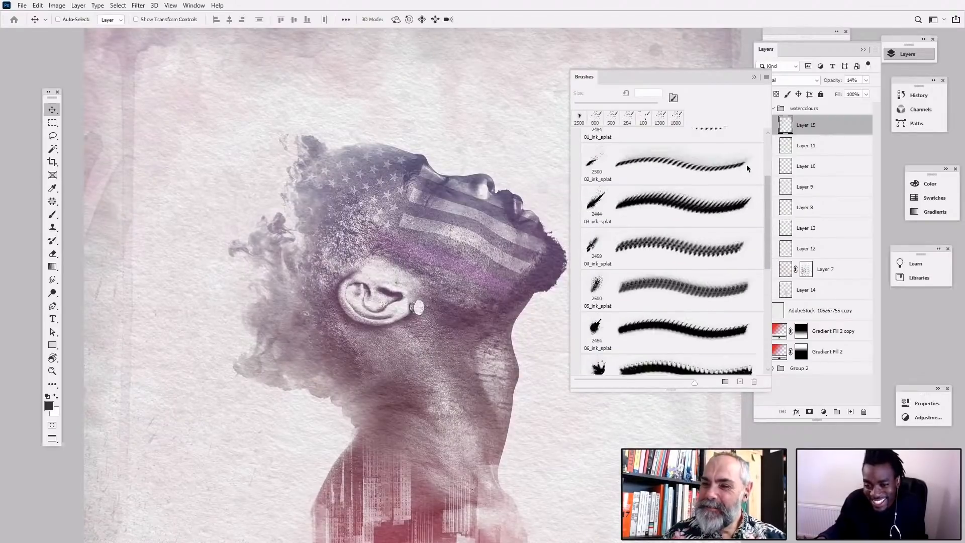
{"action": "left_click", "coordinate": [576, 221]}
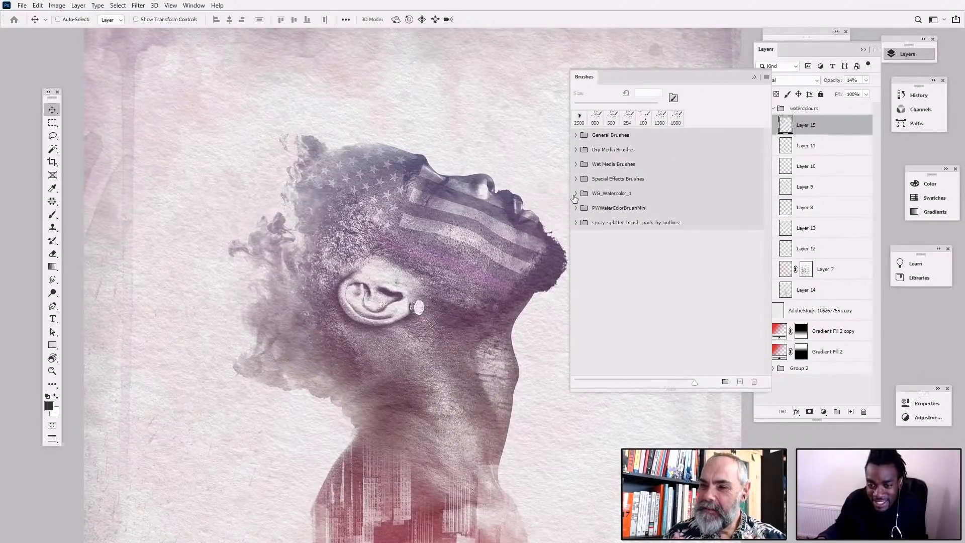
{"action": "left_click", "coordinate": [576, 194]}
{"action": "left_click", "coordinate": [577, 194]}
{"action": "left_click", "coordinate": [576, 209]}
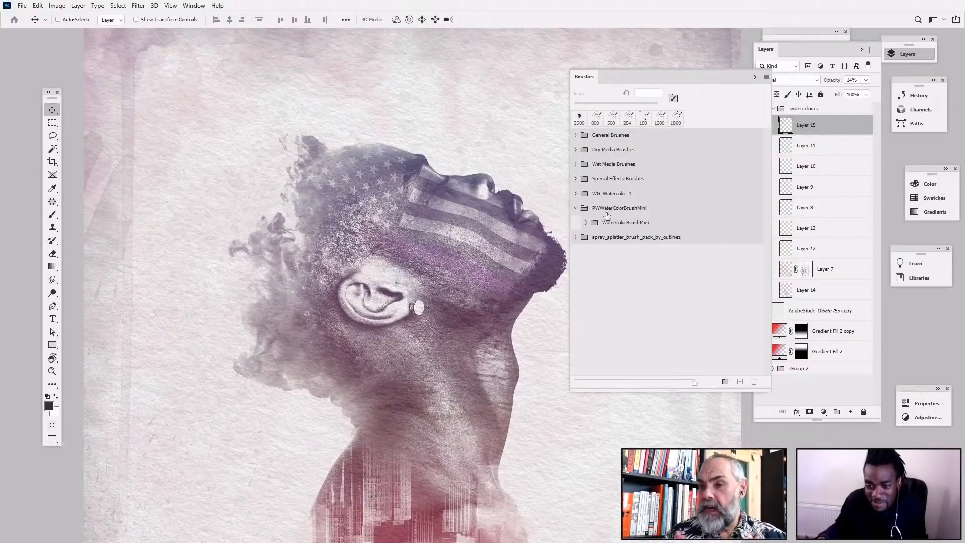
{"action": "left_click", "coordinate": [585, 222]}
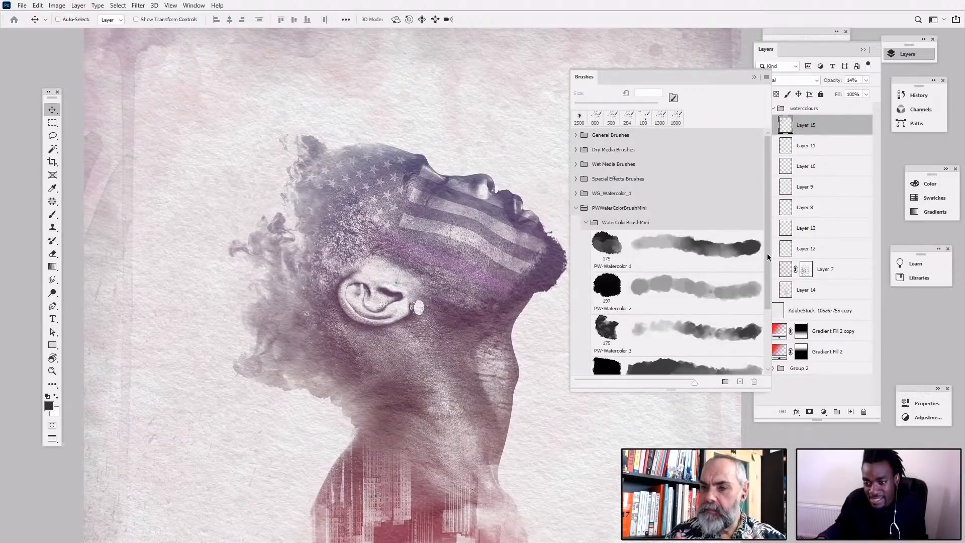
{"action": "scroll", "coordinate": [768, 258], "scroll_direction": "down", "scroll_amount": 3}
{"action": "left_click", "coordinate": [651, 337]}
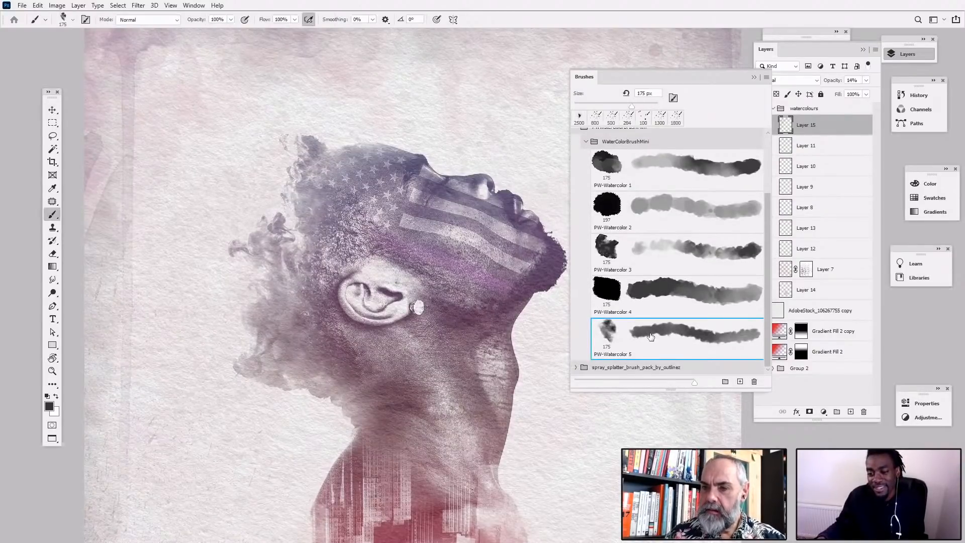
- Enlarge the PW-Watercolor 5 brush to 500 px
{"action": "key", "text": "bracketright"}
{"action": "key", "text": "bracketright"}
{"action": "key", "text": "bracketright"}
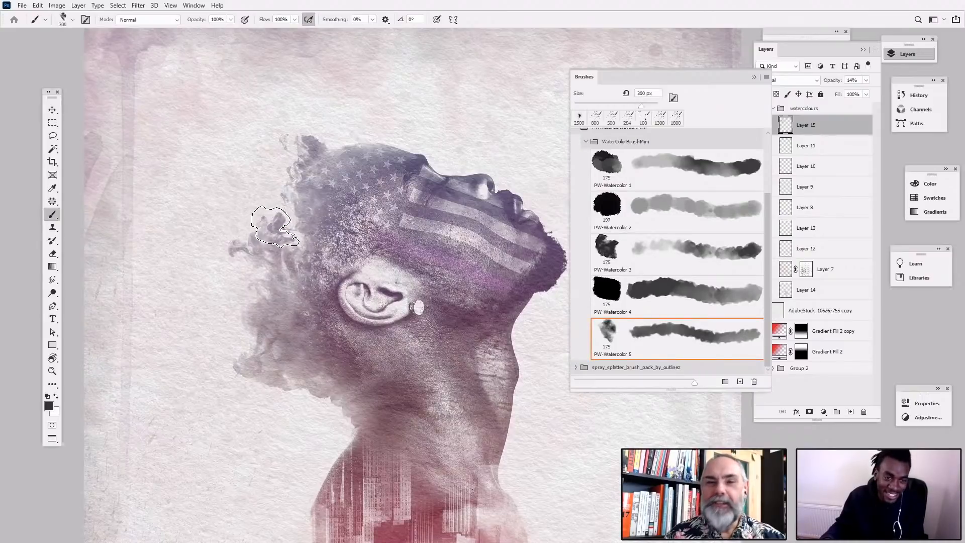
{"action": "key", "text": "bracketright"}
{"action": "key", "text": "bracketright"}
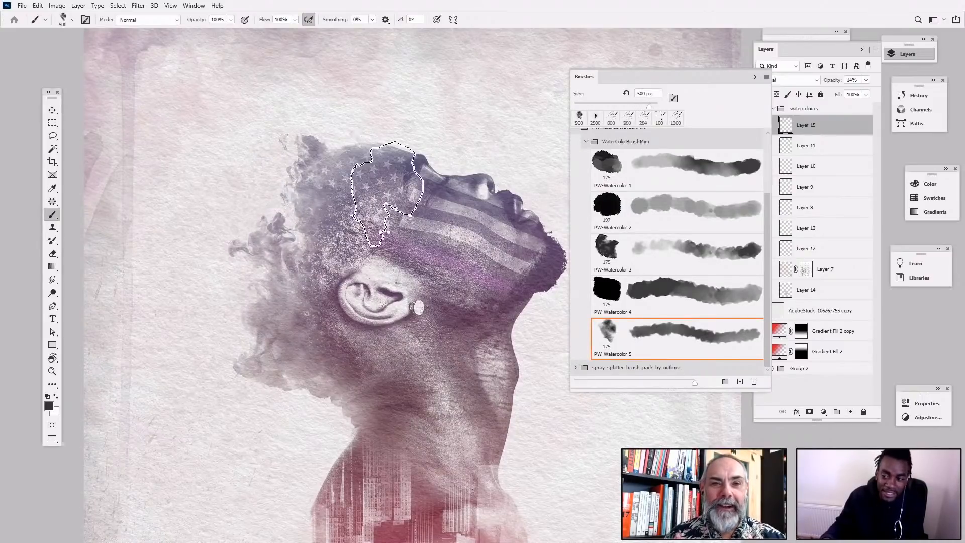
- Examine the washes and spatters around the head, face and paper edges, then the red drips below the shoulders
{"action": "left_click", "coordinate": [841, 127]}
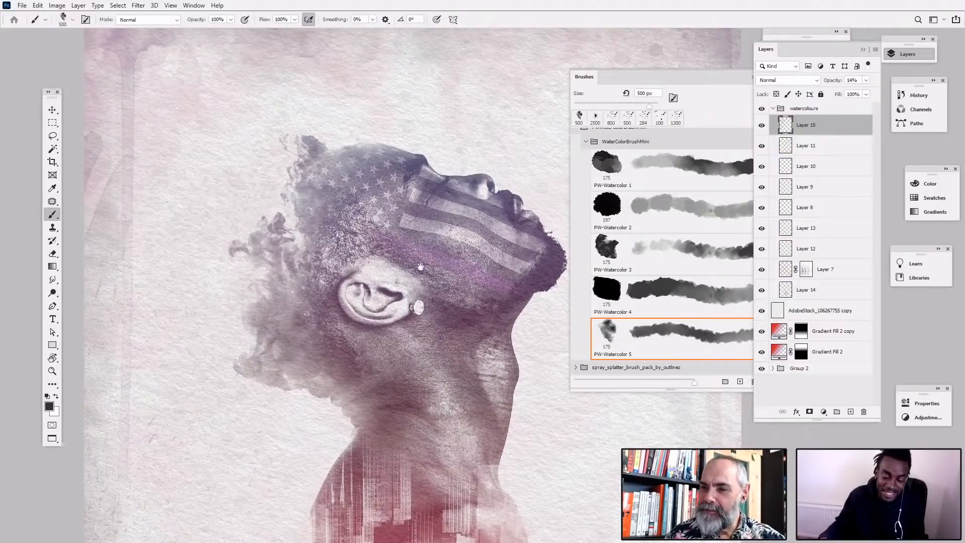
{"action": "left_click_drag", "start_coordinate": [420, 267], "coordinate": [409, 154]}
{"action": "left_click_drag", "start_coordinate": [447, 316], "coordinate": [418, 359]}
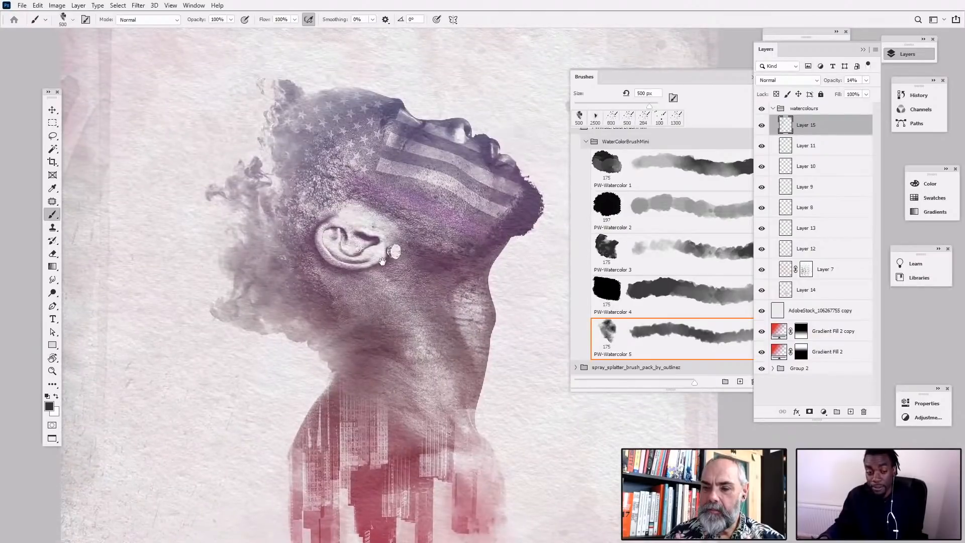
{"action": "left_click_drag", "start_coordinate": [383, 261], "coordinate": [363, 272]}
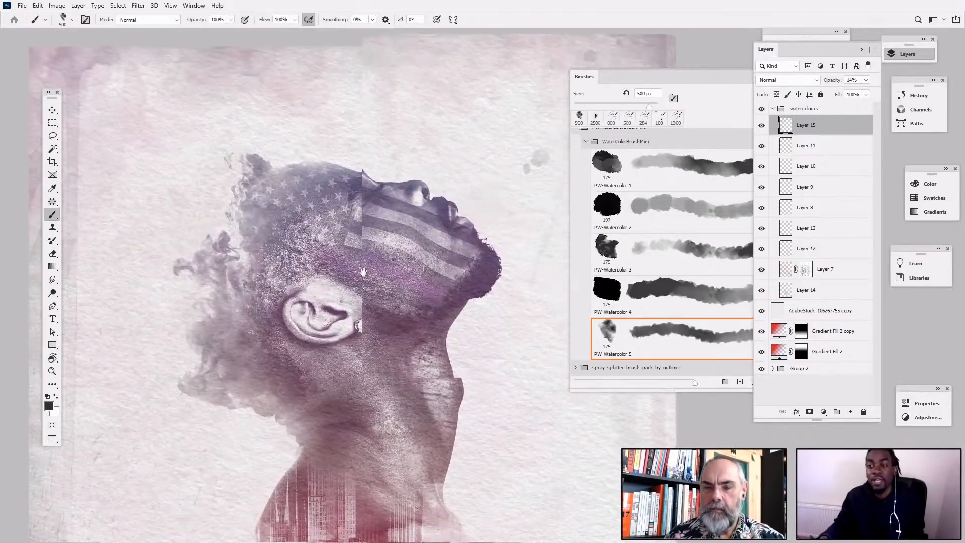
{"action": "left_click", "coordinate": [905, 55]}
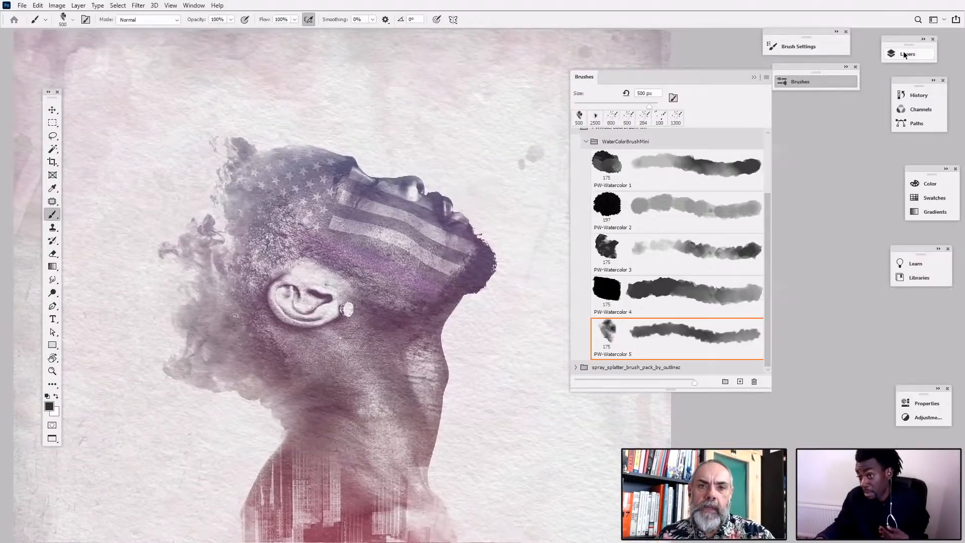
{"action": "left_click", "coordinate": [904, 54]}
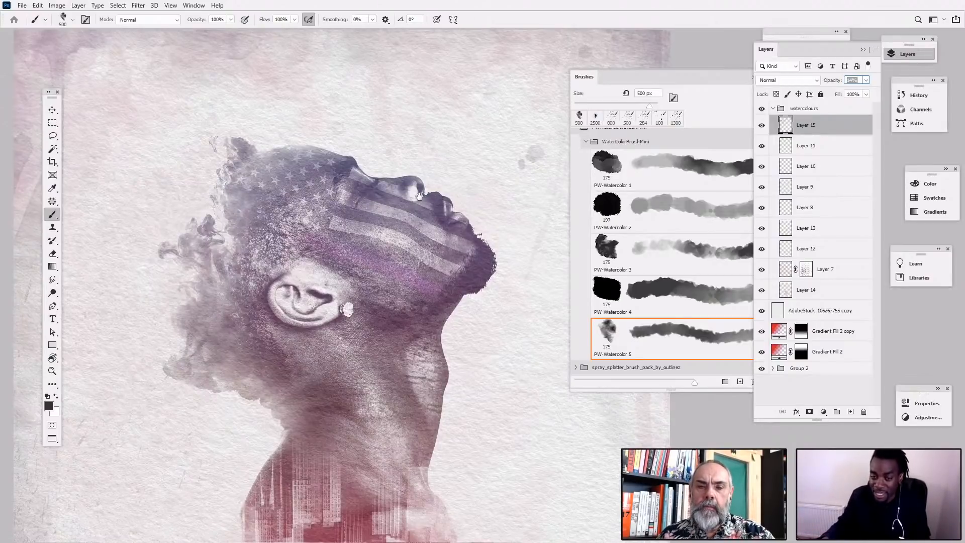
{"action": "left_click_drag", "start_coordinate": [399, 191], "coordinate": [330, 182]}
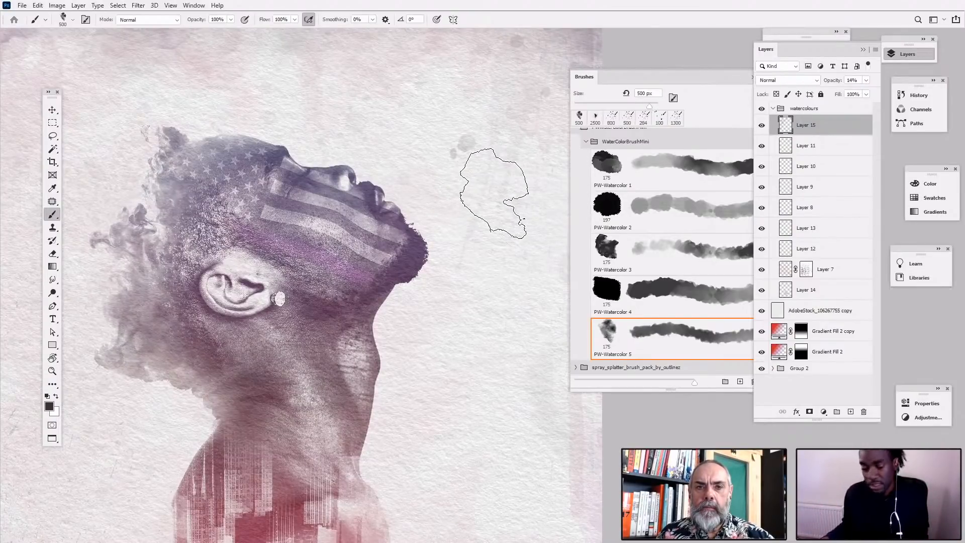
{"action": "left_click_drag", "start_coordinate": [410, 202], "coordinate": [464, 267]}
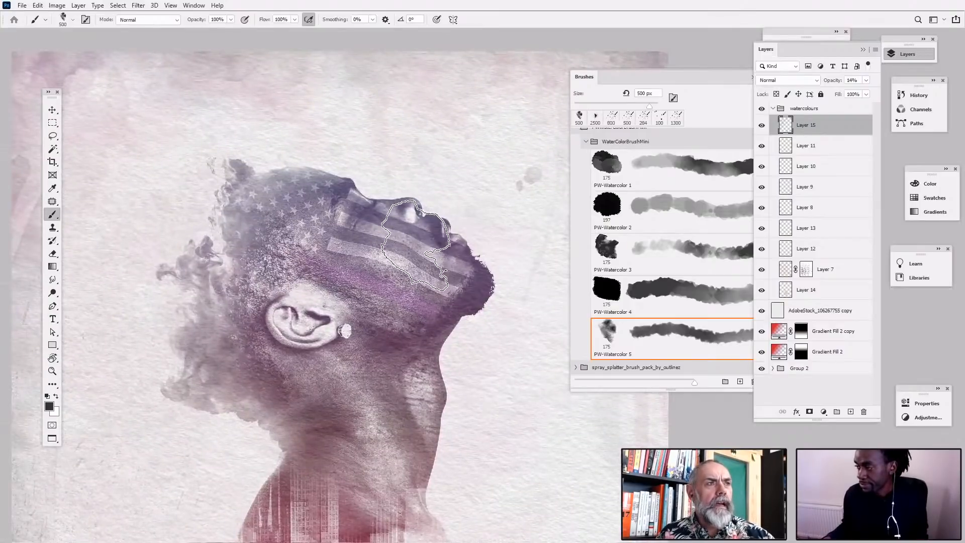
{"action": "left_click_drag", "start_coordinate": [370, 220], "coordinate": [404, 224]}
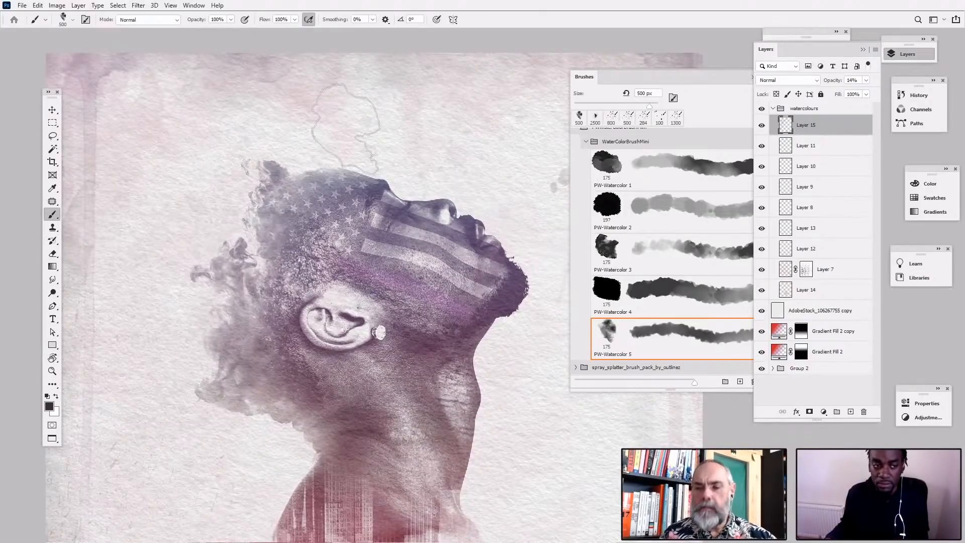
{"action": "left_click_drag", "start_coordinate": [317, 221], "coordinate": [338, 231]}
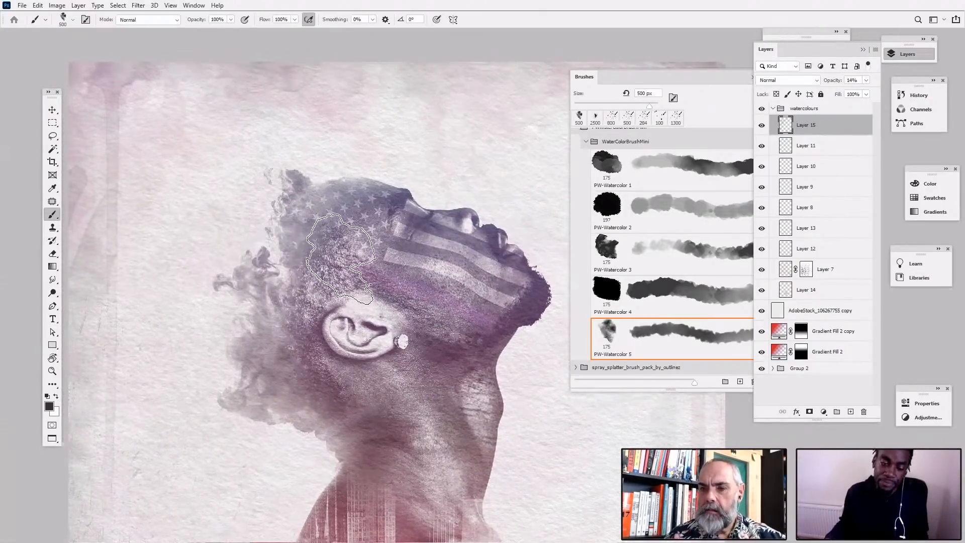
{"action": "left_click_drag", "start_coordinate": [344, 266], "coordinate": [410, 199]}
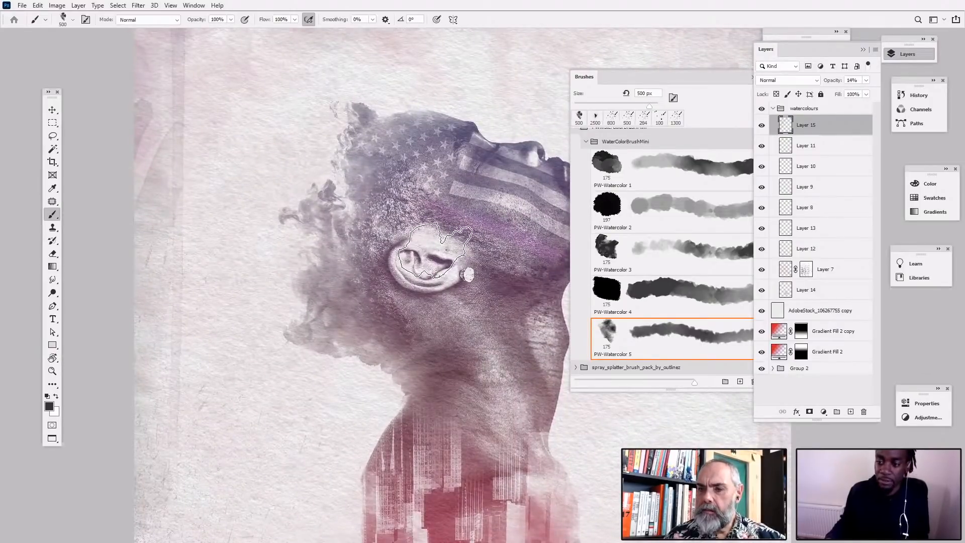
{"action": "mouse_move", "coordinate": [513, 473]}
{"action": "left_mouse_down"}
{"action": "mouse_move", "coordinate": [444, 270]}
{"action": "mouse_move", "coordinate": [442, 235]}
{"action": "left_mouse_up"}
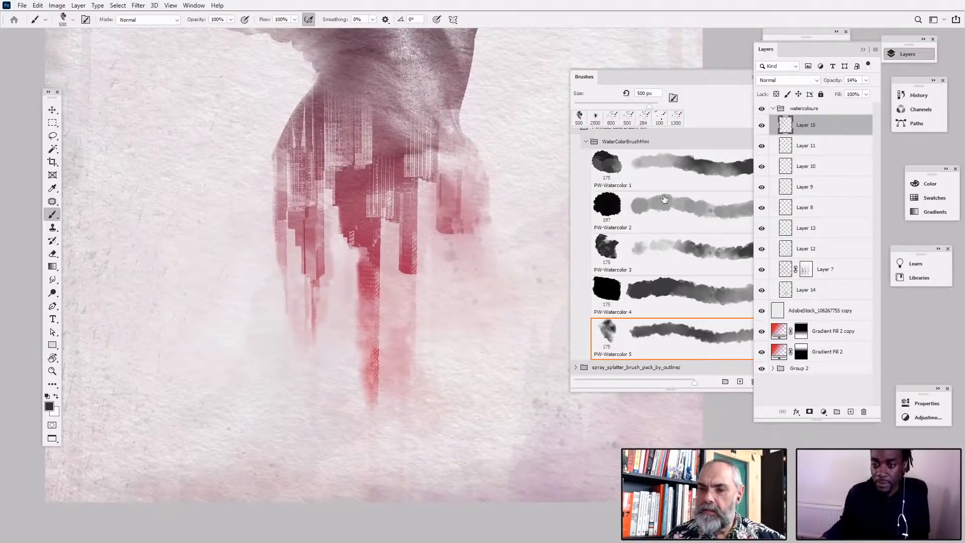
- Choose the PW-Watercolor 1 brush, try a dark grey stroke over the left drip, undo it, and set the size to 150 px
{"action": "left_click", "coordinate": [663, 179]}
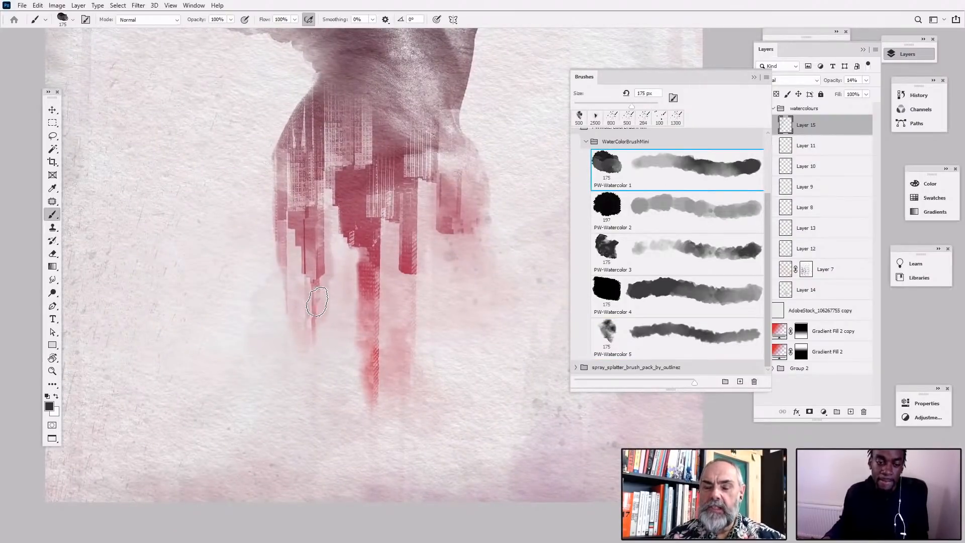
{"action": "left_click_drag", "start_coordinate": [316, 296], "coordinate": [328, 375]}
{"action": "key", "text": "ctrl+z"}
{"action": "key", "text": "bracketleft"}
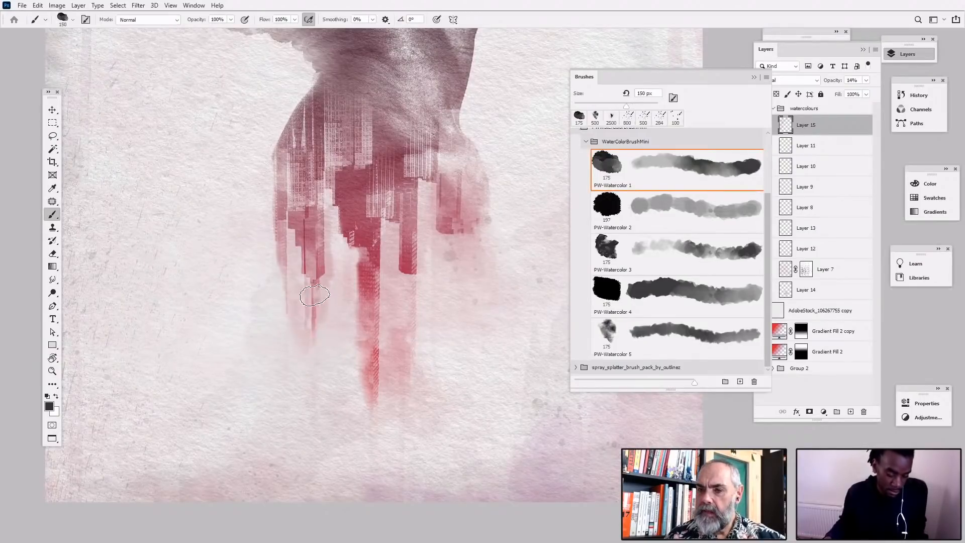
- Sample a red from the skyline, set the brush flow to 10%, and paint a faint stroke extending the left drip downward
{"action": "left_click", "coordinate": [357, 217], "text": "alt"}
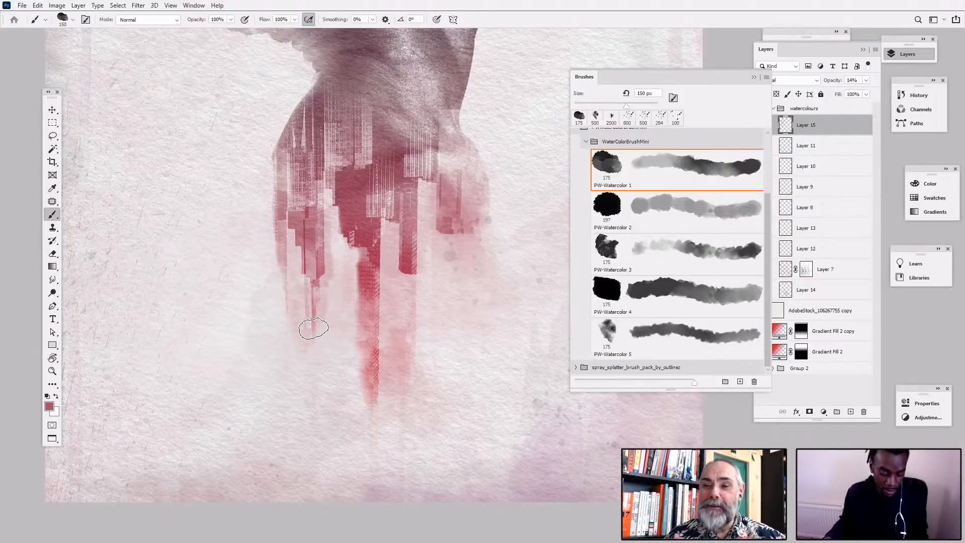
{"action": "key", "text": "shift+1"}
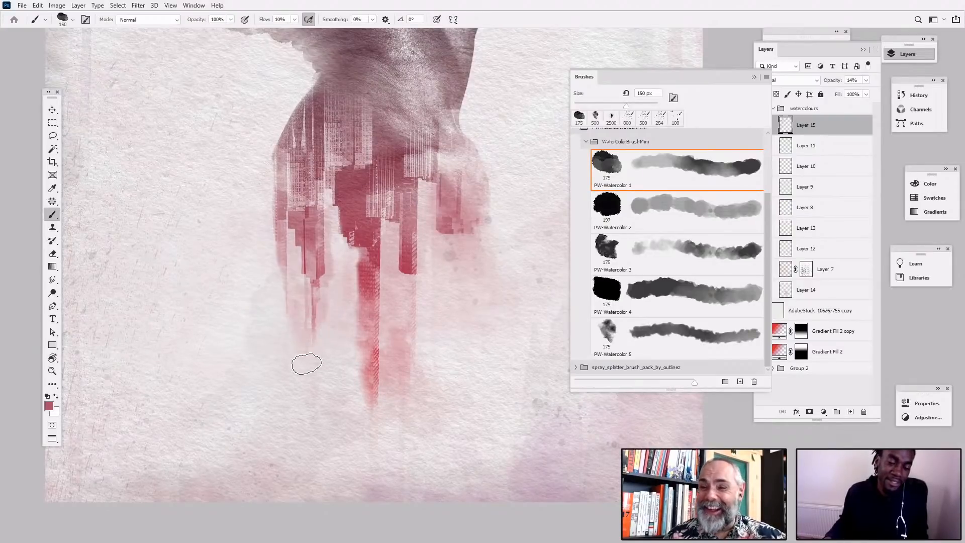
{"action": "left_click_drag", "start_coordinate": [305, 352], "coordinate": [304, 396]}
{"action": "key", "text": "ctrl+z"}
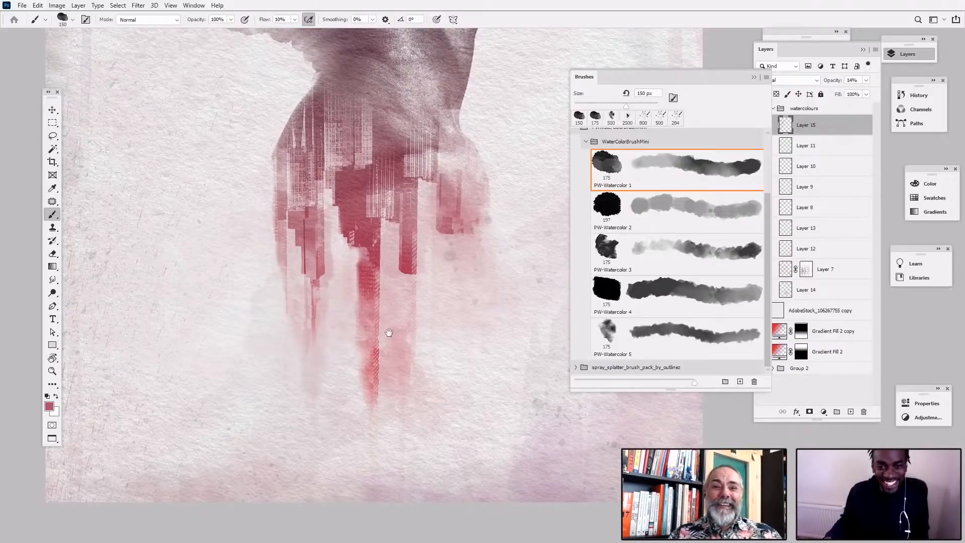
- Examine the extended red drips, the neck and the smoky hair around the head
{"action": "left_click_drag", "start_coordinate": [389, 332], "coordinate": [313, 445]}
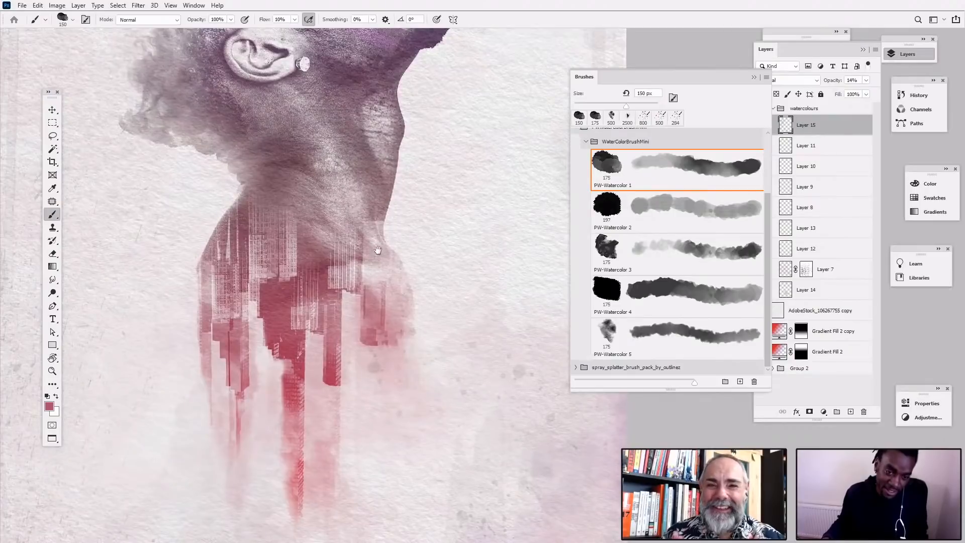
{"action": "mouse_move", "coordinate": [400, 310]}
{"action": "left_mouse_down"}
{"action": "mouse_move", "coordinate": [381, 244]}
{"action": "mouse_move", "coordinate": [430, 203]}
{"action": "left_mouse_up"}
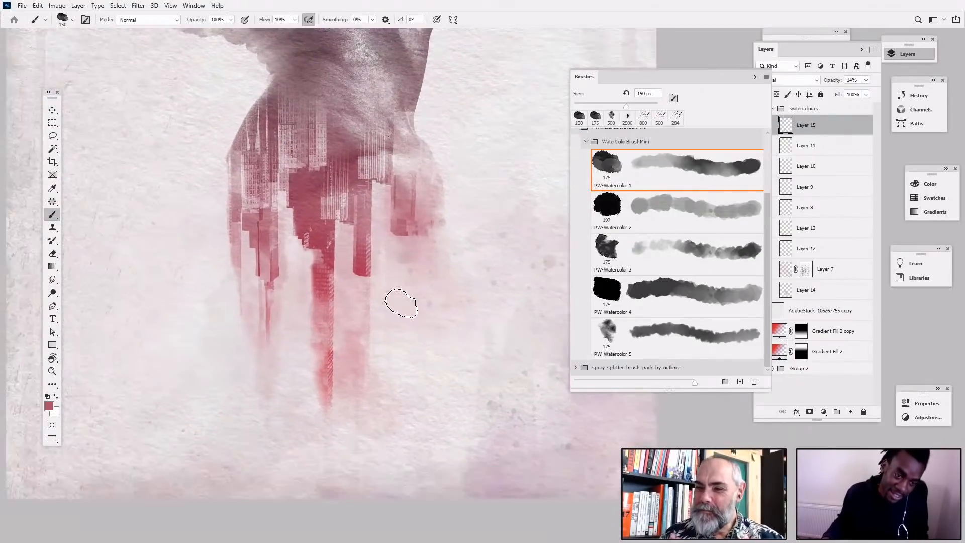
{"action": "left_click_drag", "start_coordinate": [408, 239], "coordinate": [410, 422]}
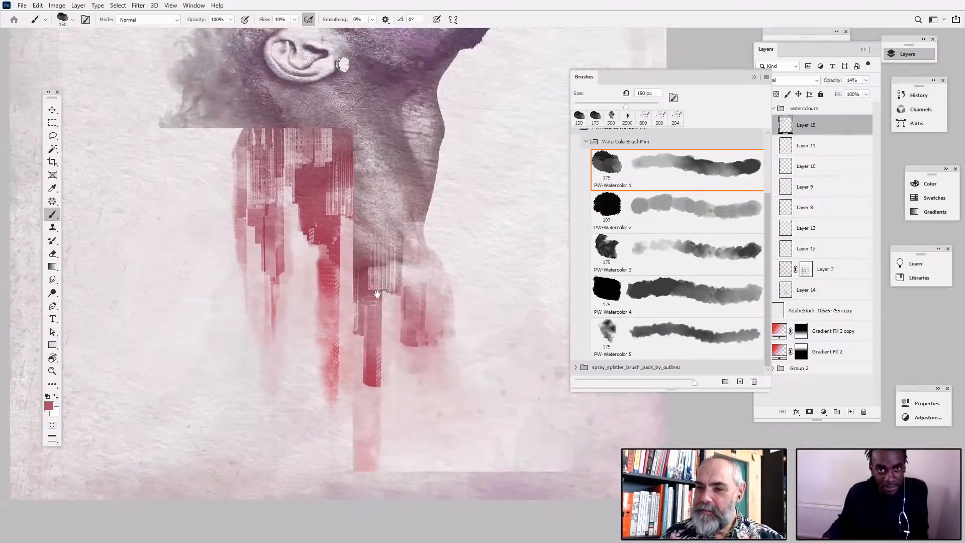
{"action": "left_click_drag", "start_coordinate": [368, 308], "coordinate": [425, 479]}
{"action": "left_click_drag", "start_coordinate": [399, 293], "coordinate": [392, 300]}
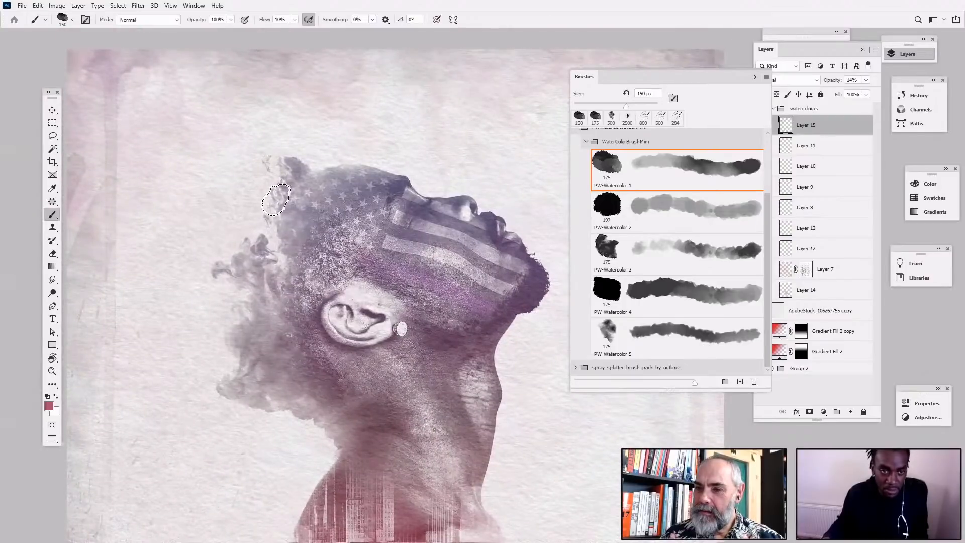
- Sample a muted purple-grey from the hair, paint faint watercolor strokes along the smoky back of the head, and enlarge the brush to 250 px
{"action": "left_click", "coordinate": [316, 228], "text": "alt"}
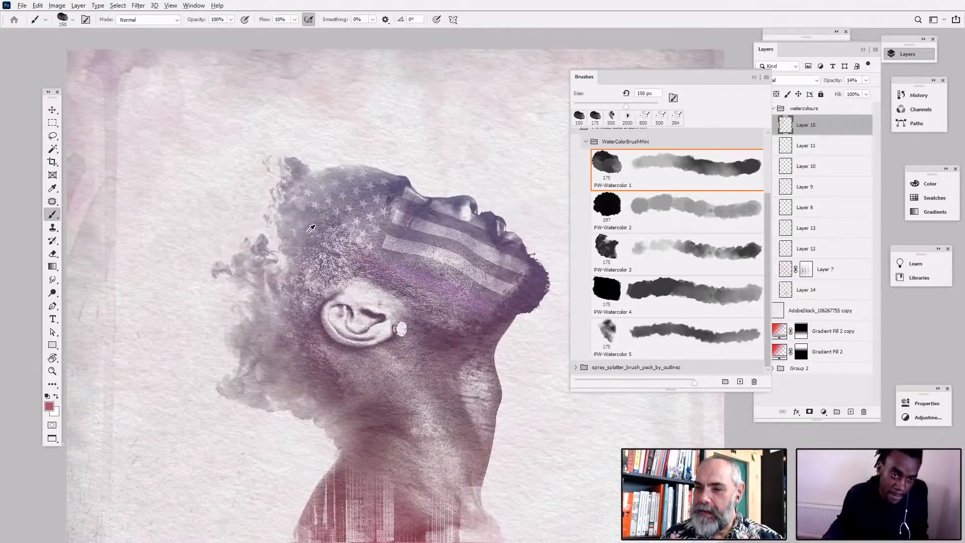
{"action": "mouse_move", "coordinate": [278, 165]}
{"action": "left_mouse_down"}
{"action": "mouse_move", "coordinate": [278, 243]}
{"action": "mouse_move", "coordinate": [288, 239]}
{"action": "left_mouse_up"}
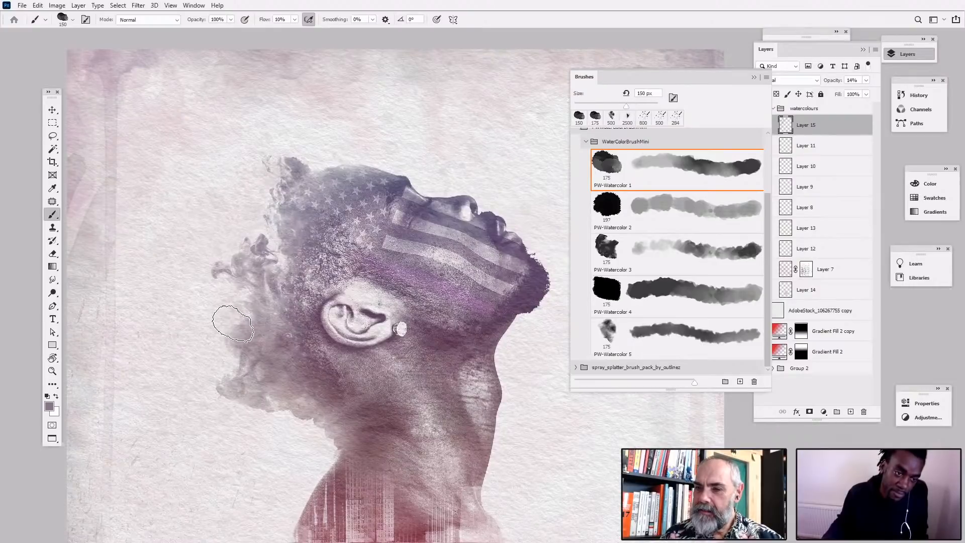
{"action": "mouse_move", "coordinate": [220, 380]}
{"action": "left_mouse_down"}
{"action": "mouse_move", "coordinate": [241, 391]}
{"action": "mouse_move", "coordinate": [228, 329]}
{"action": "left_mouse_up"}
{"action": "key", "text": "bracketright"}
{"action": "key", "text": "bracketright"}
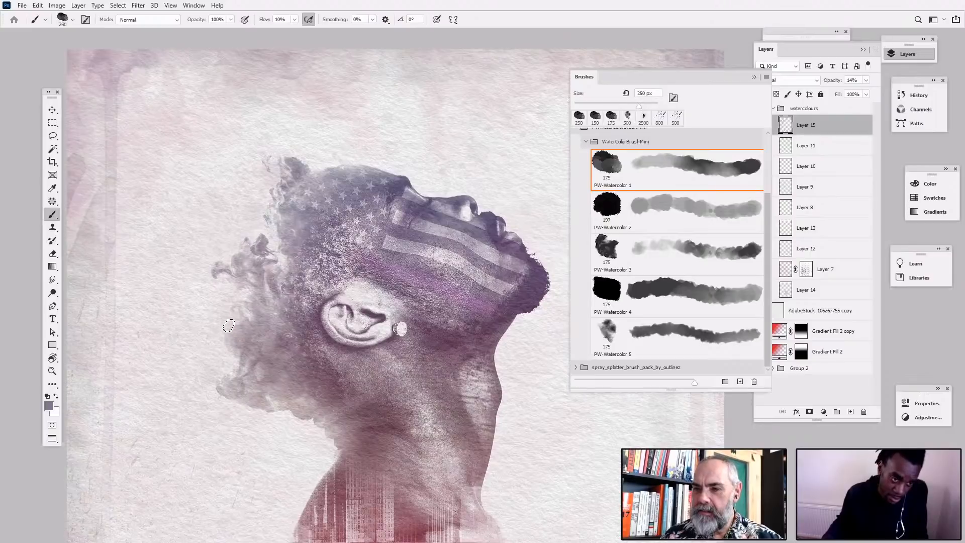
{"action": "key", "text": "bracketright"}
{"action": "key", "text": "v"}
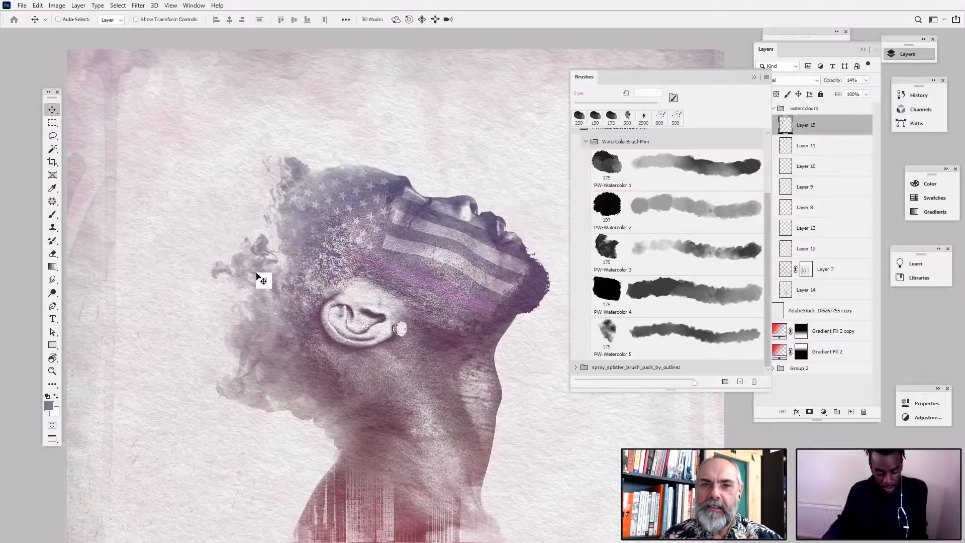
- Examine the whole composite on the paper, from the smoky hair and flag-covered face down to the red skyline drips
{"action": "key", "text": "ctrl+minus"}
{"action": "key", "text": "ctrl+minus"}
{"action": "key", "text": "ctrl+minus"}
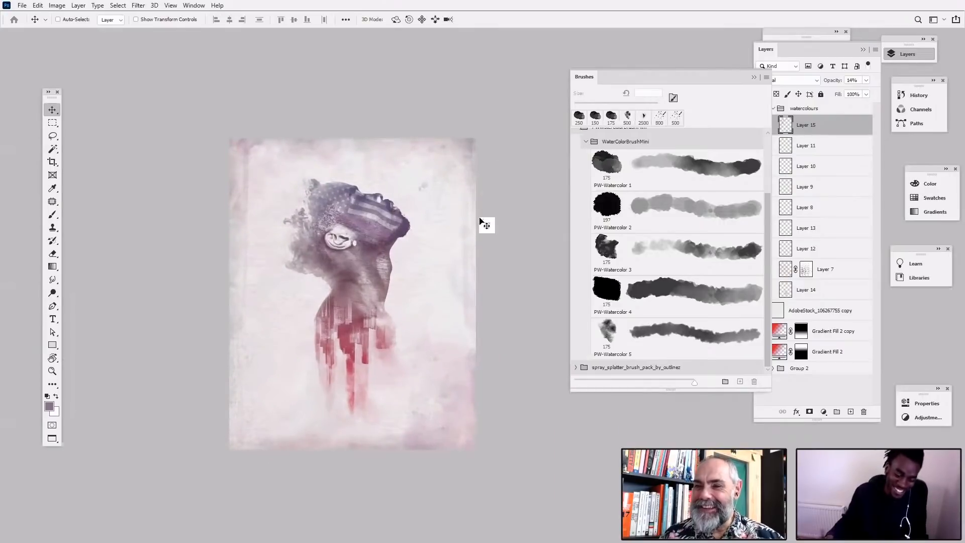
{"action": "key", "text": "ctrl+plus"}
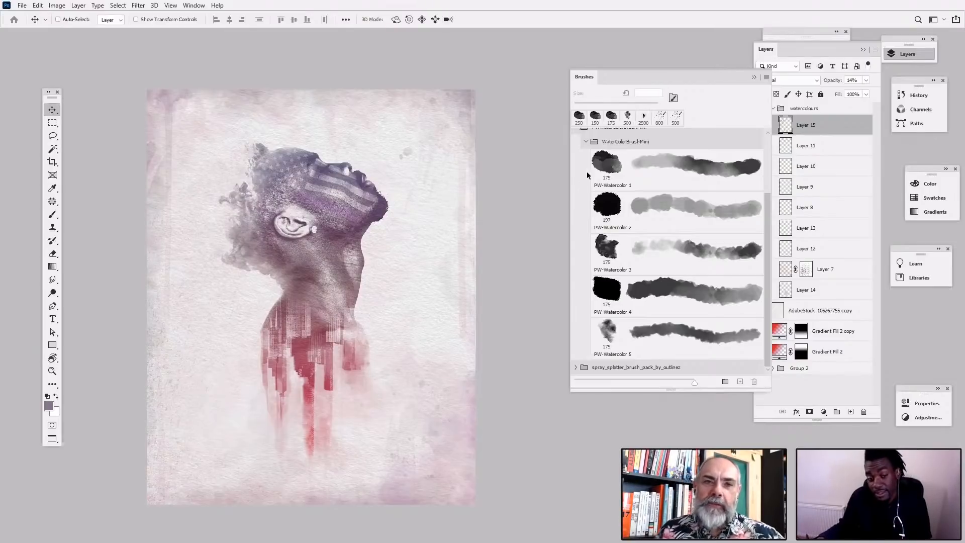
{"action": "left_click_drag", "start_coordinate": [495, 237], "coordinate": [511, 213]}
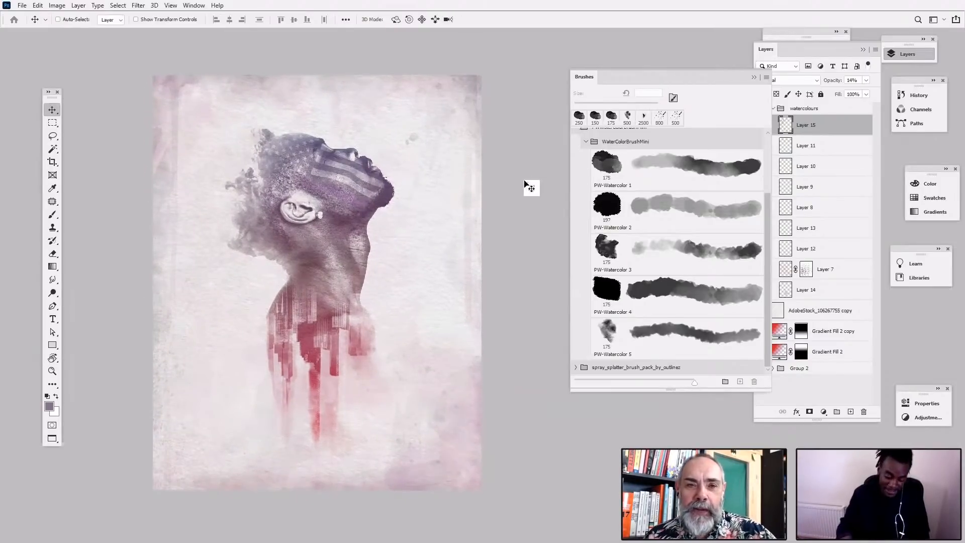
{"action": "key", "text": "ctrl"}
{"action": "key", "text": "ctrl+plus"}
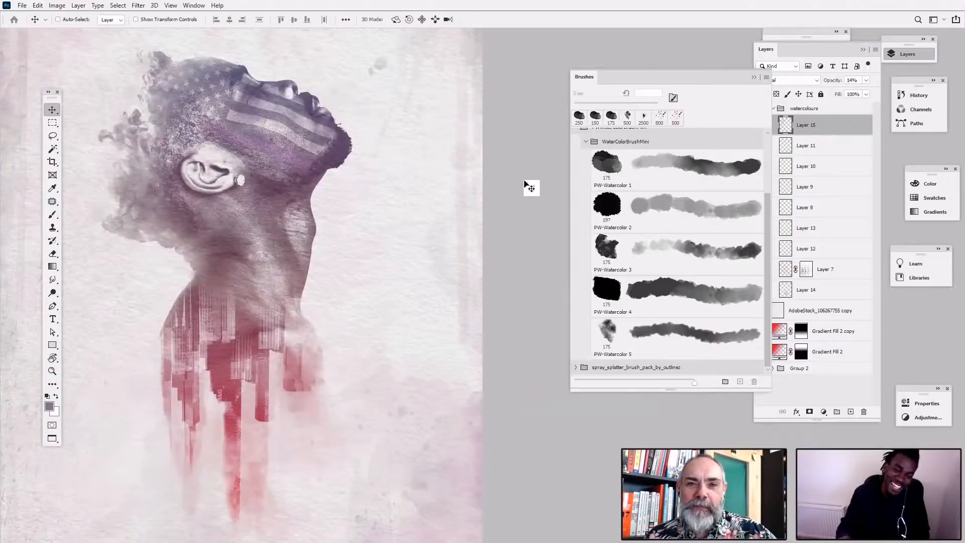
{"action": "key", "text": "ctrl+minus"}
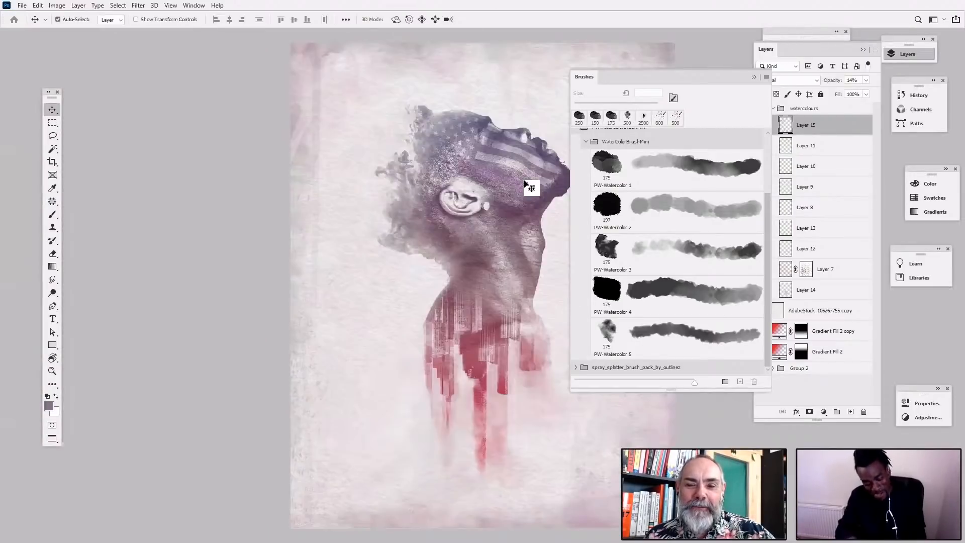
{"action": "left_click_drag", "start_coordinate": [353, 290], "coordinate": [198, 286]}
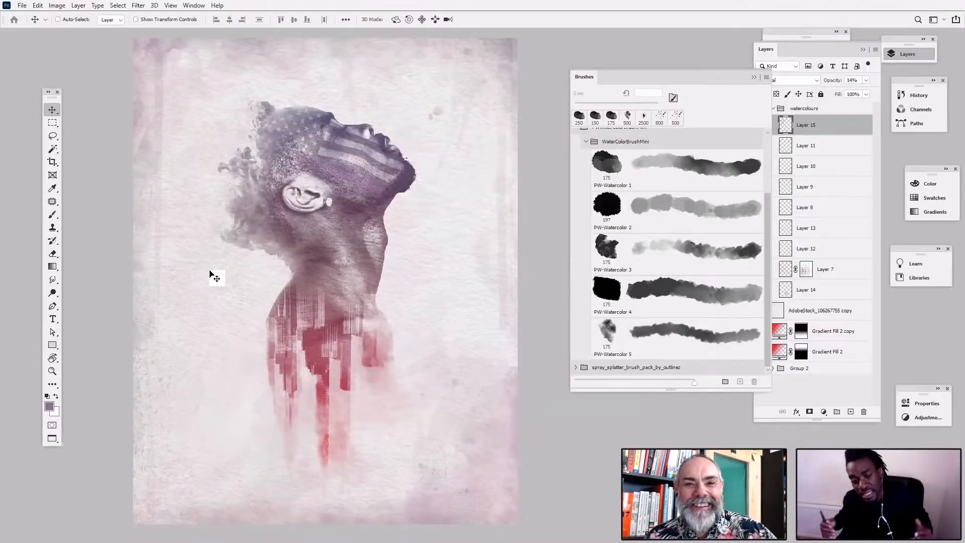
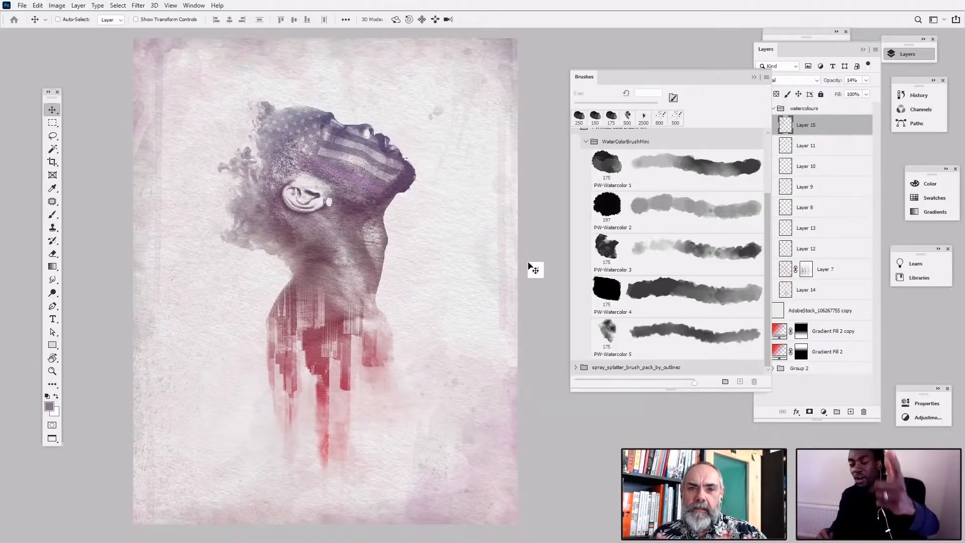
- Examine the whole composite, then the neck, the blank paper beside it and the red skyline drips up close
{"action": "key", "text": "ctrl"}
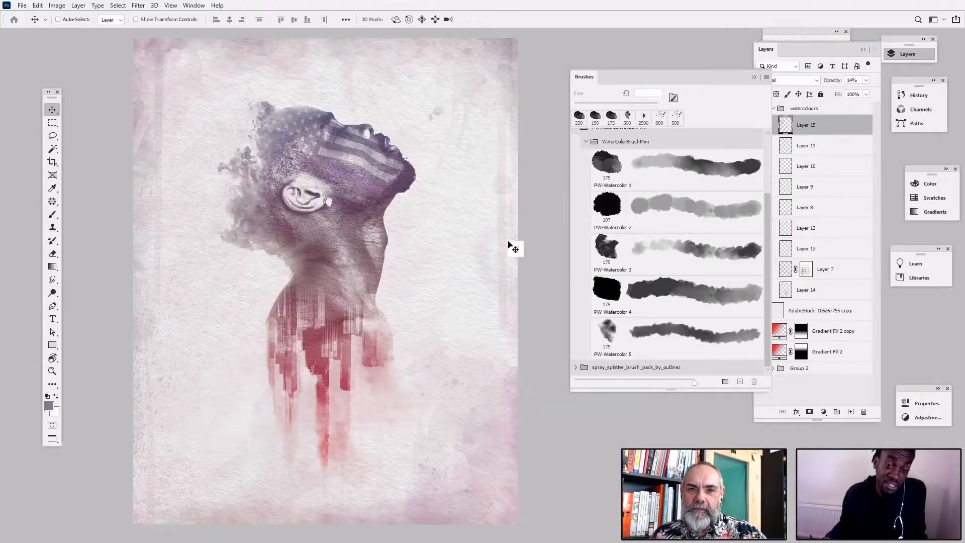
{"action": "left_click", "coordinate": [666, 179]}
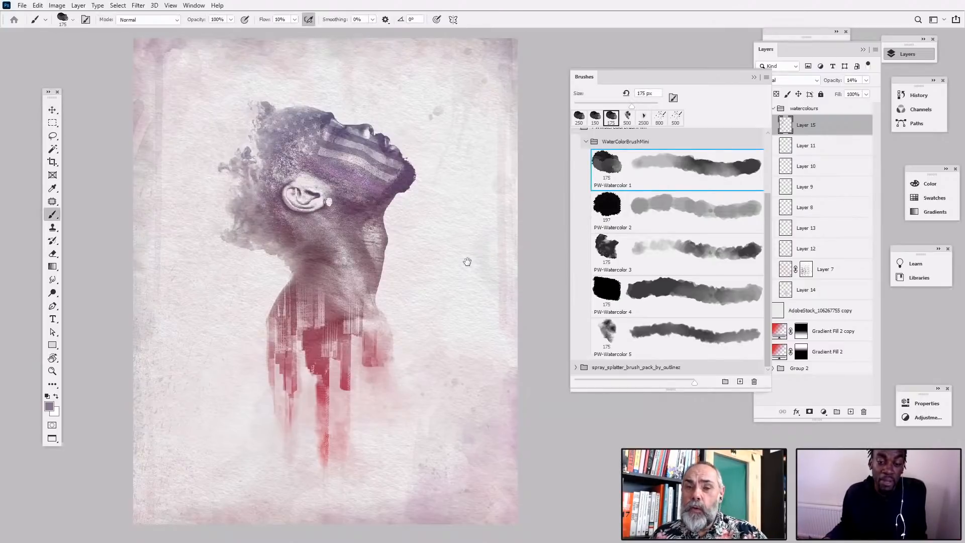
{"action": "scroll", "coordinate": [466, 262], "scroll_direction": "up", "scroll_amount": 1}
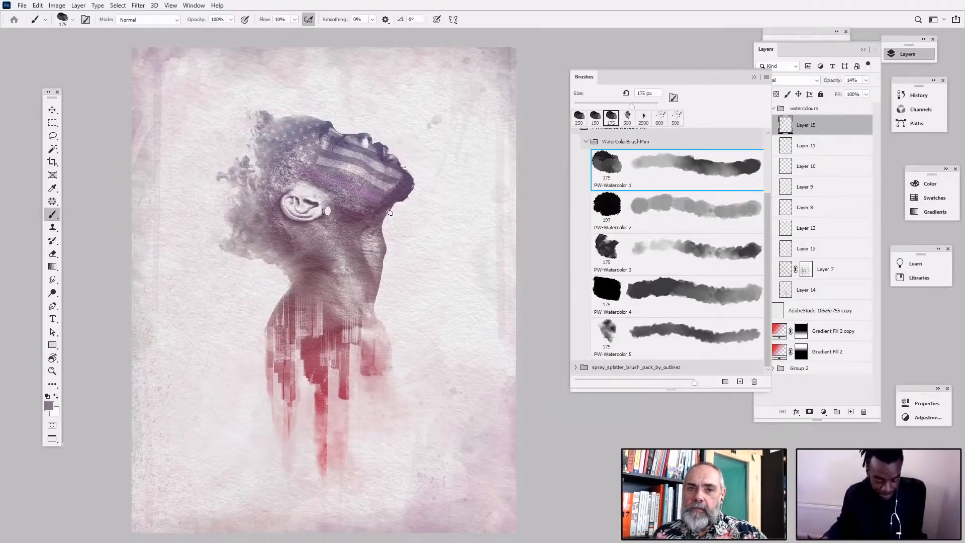
{"action": "key", "text": "v"}
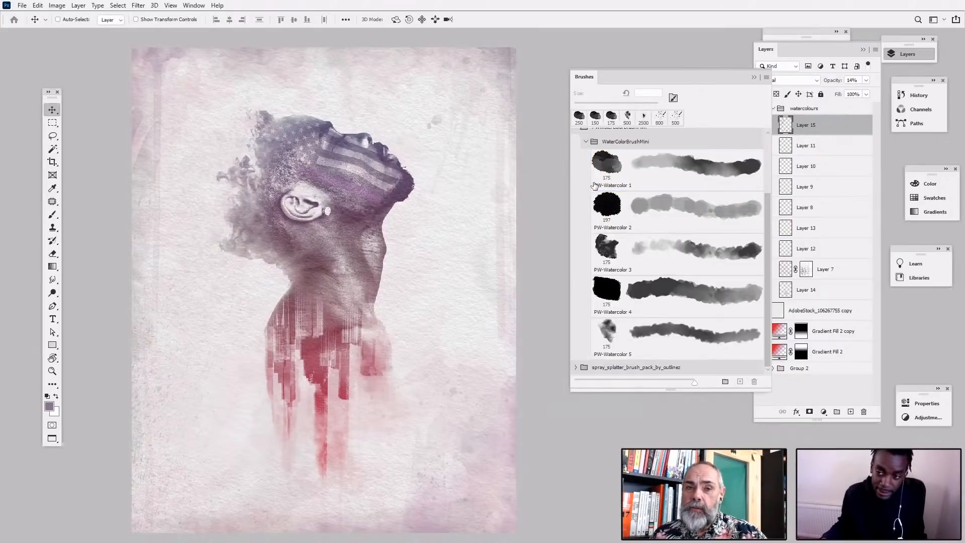
{"action": "left_click_drag", "start_coordinate": [478, 181], "coordinate": [482, 171]}
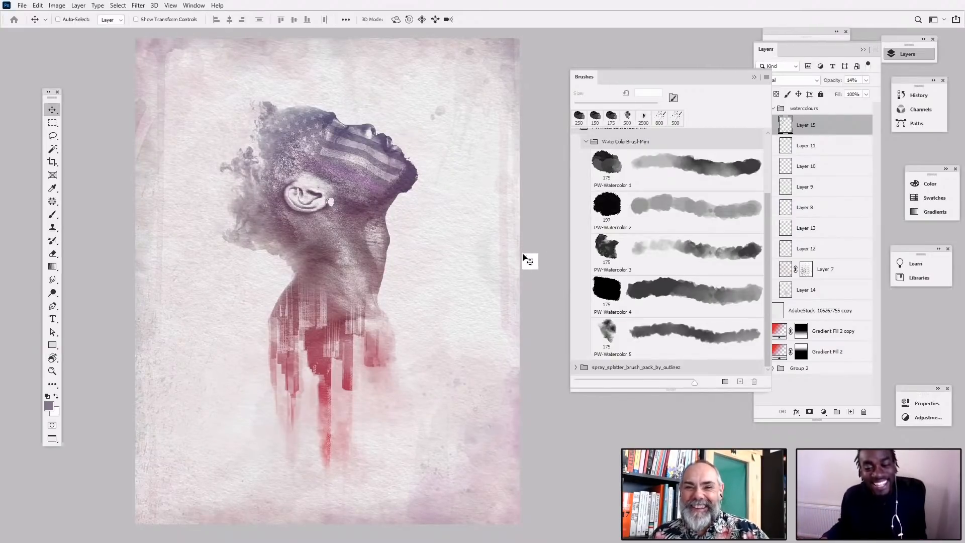
{"action": "left_click", "coordinate": [423, 198], "text": "ctrl"}
{"action": "key", "text": "ctrl+plus"}
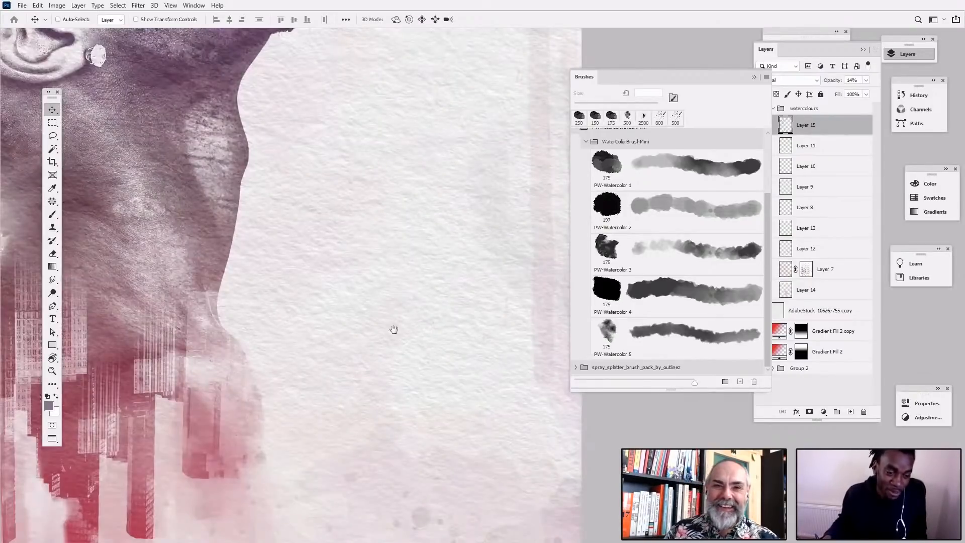
{"action": "left_click_drag", "start_coordinate": [451, 271], "coordinate": [494, 263]}
{"action": "mouse_move", "coordinate": [355, 350]}
{"action": "left_mouse_down"}
{"action": "mouse_move", "coordinate": [450, 282]}
{"action": "mouse_move", "coordinate": [492, 213]}
{"action": "left_mouse_up"}
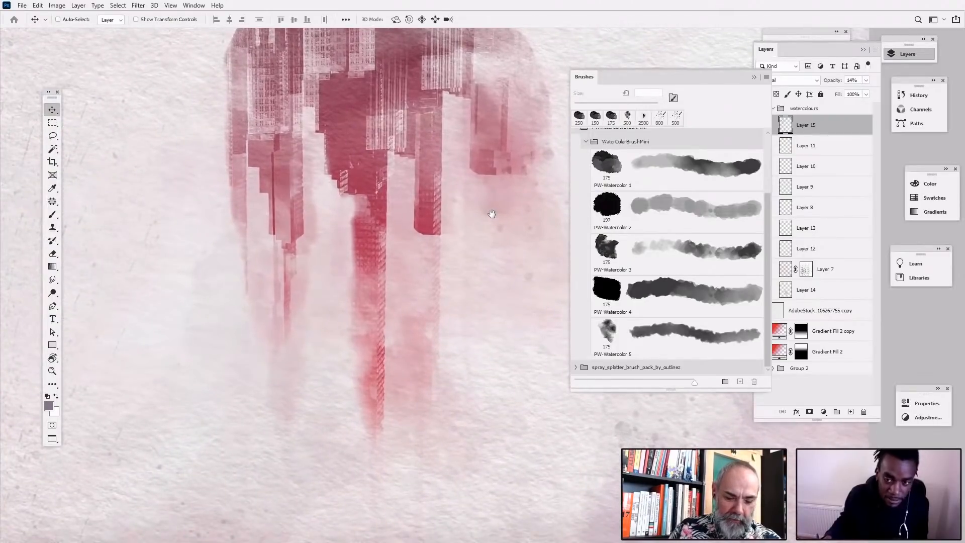
- Choose the PW-Watercolor 4 brush and set the foreground color to a dark, nearly black purple-grey
{"action": "left_click", "coordinate": [652, 289]}
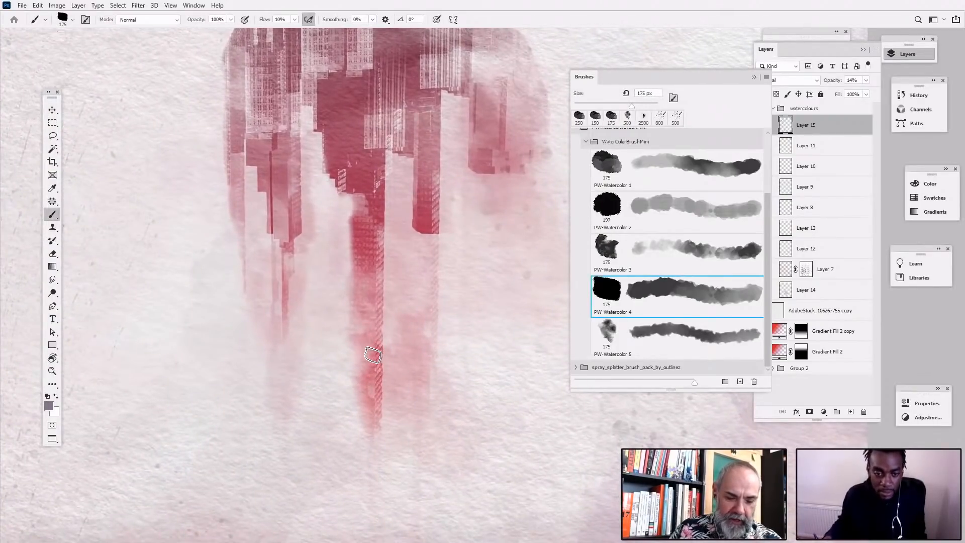
{"action": "key", "text": "ctrl+minus"}
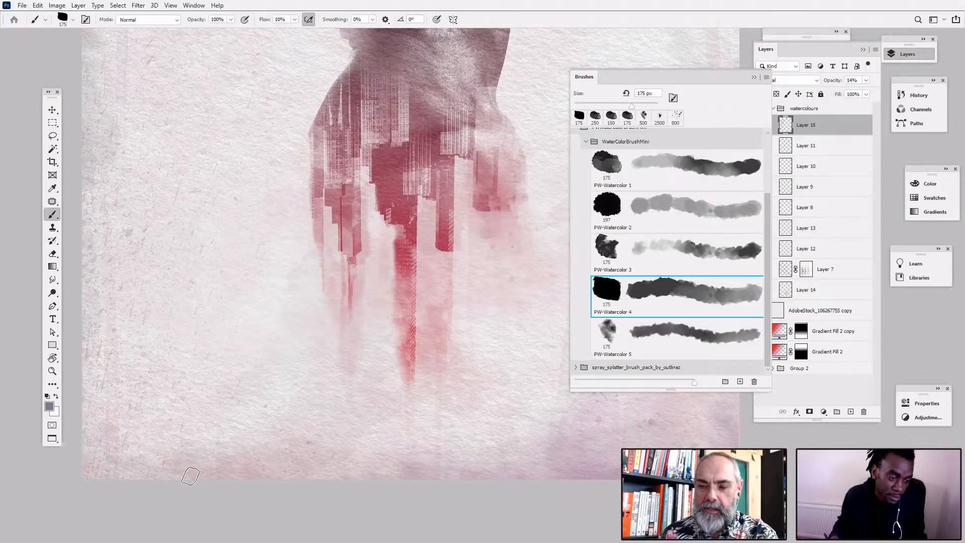
{"action": "left_click", "coordinate": [50, 407]}
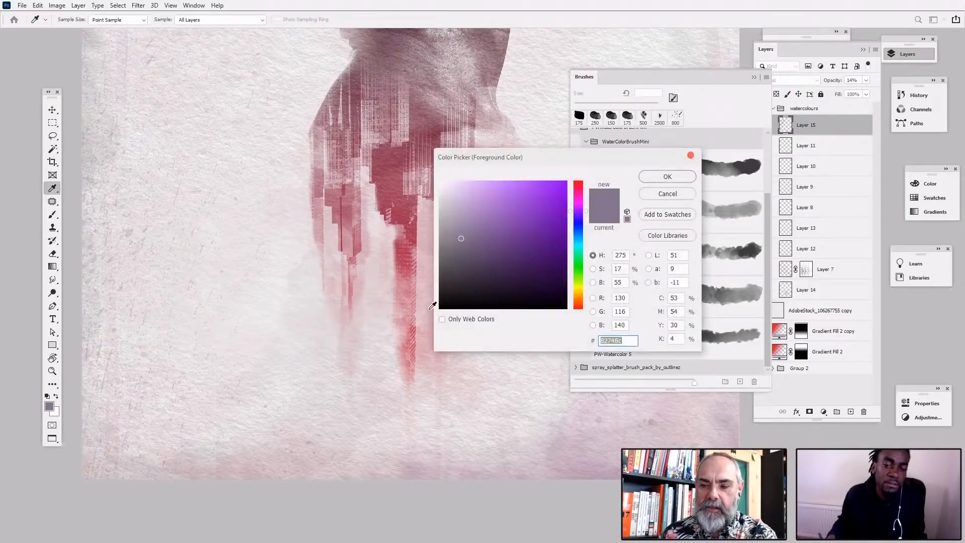
{"action": "left_click", "coordinate": [461, 290]}
{"action": "key", "text": "Return"}
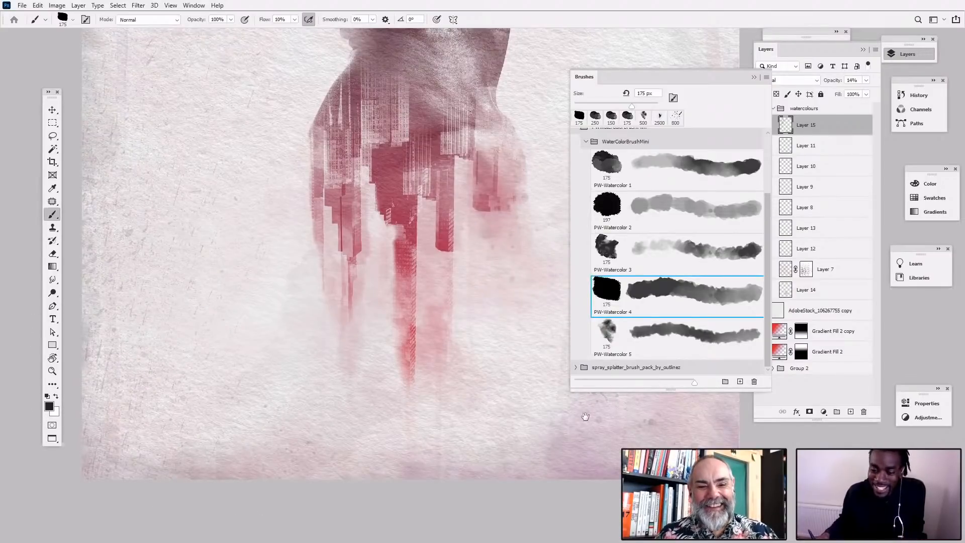
- Enlarge the brush to 400 px and paint a faint dark watercolor stroke down the paper's upper-right edge
{"action": "scroll", "coordinate": [474, 431], "scroll_direction": "right", "scroll_amount": 5}
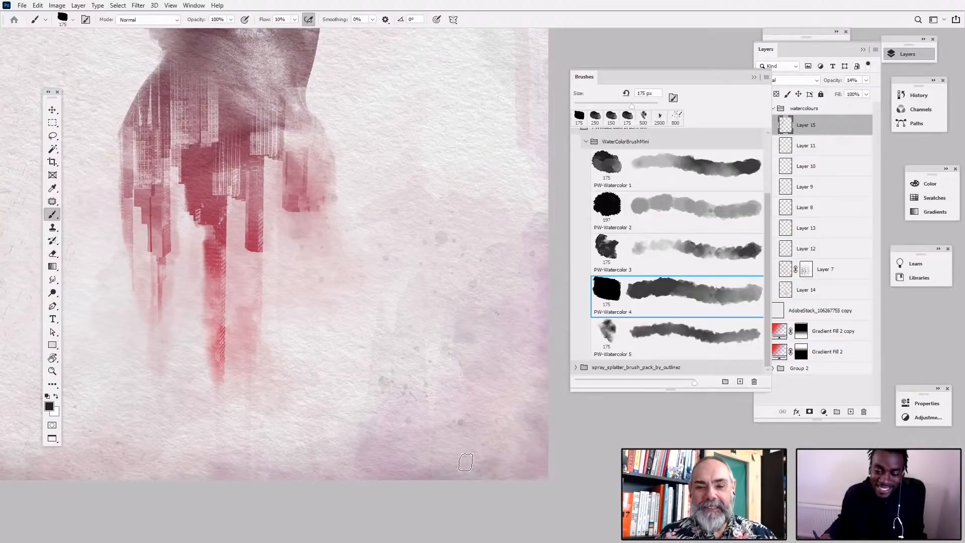
{"action": "left_click_drag", "start_coordinate": [515, 182], "coordinate": [459, 346]}
{"action": "left_click_drag", "start_coordinate": [468, 146], "coordinate": [459, 344]}
{"action": "left_click_drag", "start_coordinate": [455, 126], "coordinate": [453, 330]}
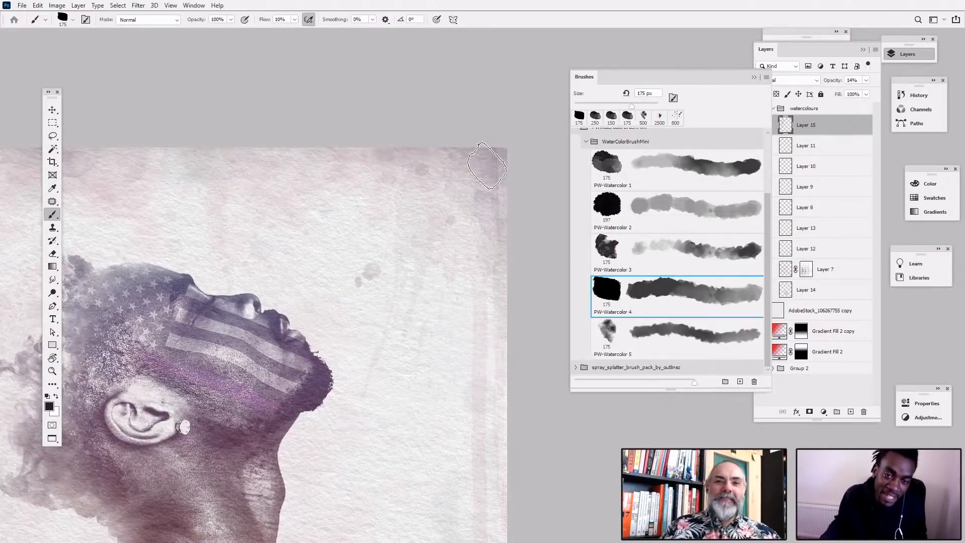
{"action": "key", "text": "bracketright"}
{"action": "key", "text": "bracketright"}
{"action": "key", "text": "bracketright"}
{"action": "key", "text": "bracketright"}
{"action": "left_click_drag", "start_coordinate": [482, 182], "coordinate": [526, 261]}
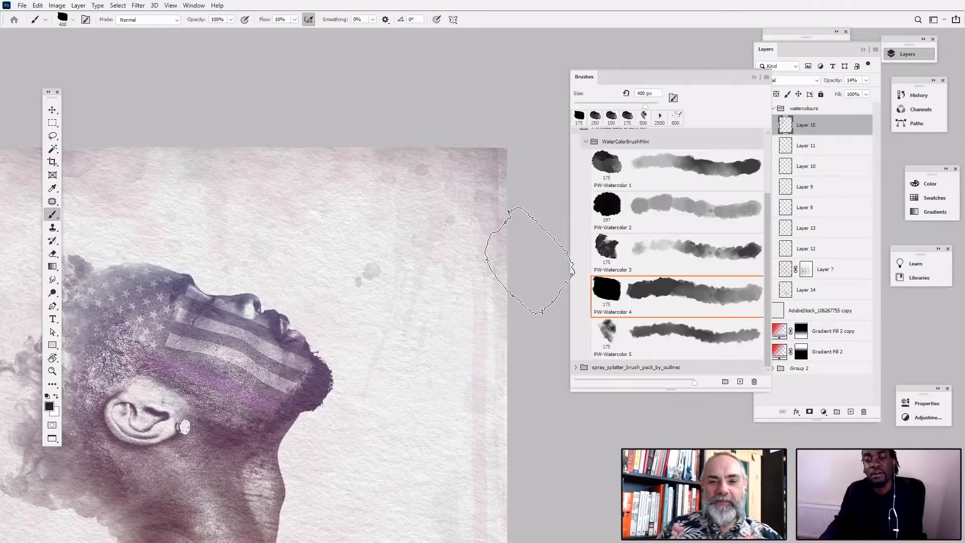
- Lower the opacity of Layer 15 to 8% and check the edge washes on the whole composite
{"action": "key", "text": "space"}
{"action": "left_click_drag", "start_coordinate": [284, 282], "coordinate": [767, 247]}
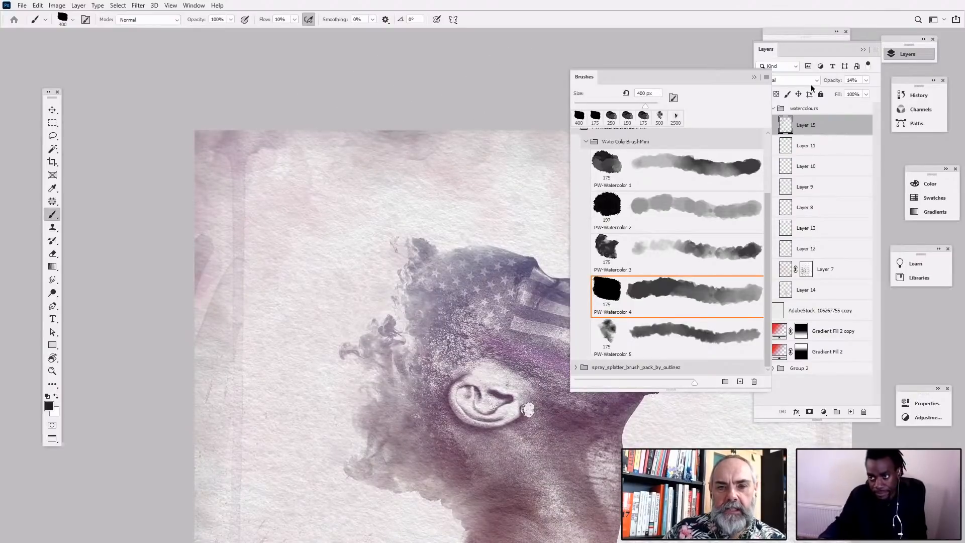
{"action": "left_click", "coordinate": [831, 82]}
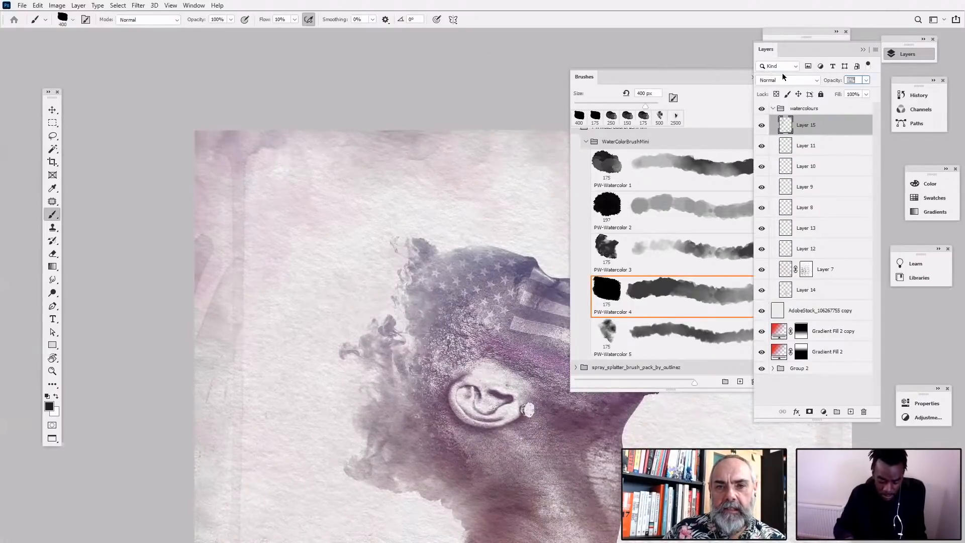
{"action": "key", "text": "ctrl+minus"}
{"action": "key", "text": "ctrl+minus"}
{"action": "left_click_drag", "start_coordinate": [346, 276], "coordinate": [125, 150]}
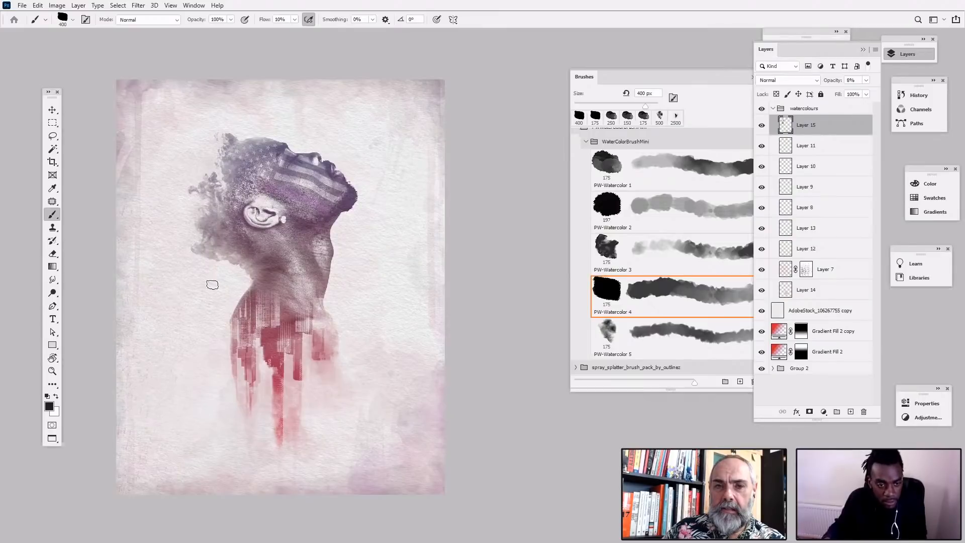
- Enlarge the brush to 1400 px
{"action": "key", "text": "bracketright"}
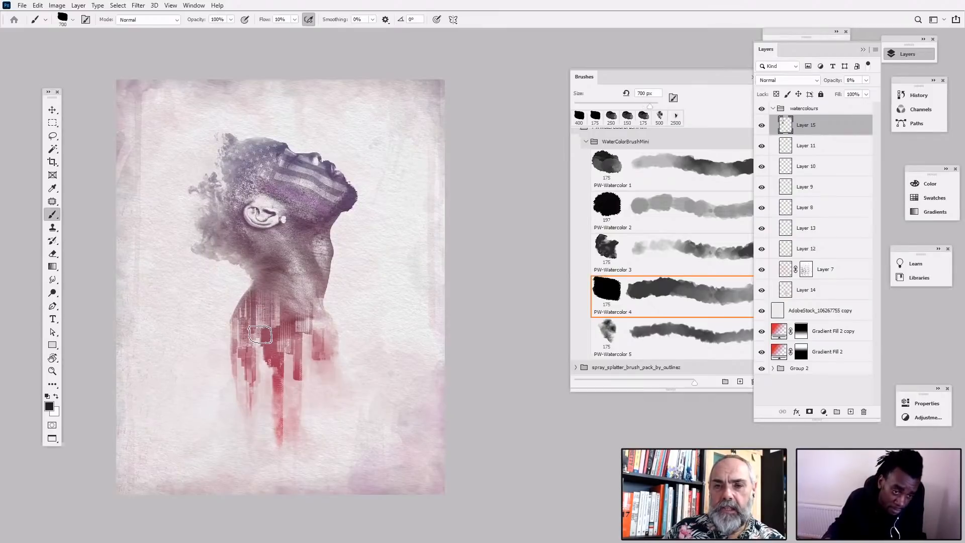
{"action": "key", "text": "bracketright"}
{"action": "key", "text": "bracketright"}
{"action": "key", "text": "bracketright"}
{"action": "key", "text": "bracketright"}
{"action": "key", "text": "bracketright"}
{"action": "key", "text": "bracketright"}
{"action": "key", "text": "bracketright"}
{"action": "key", "text": "bracketright"}
{"action": "key", "text": "bracketright"}
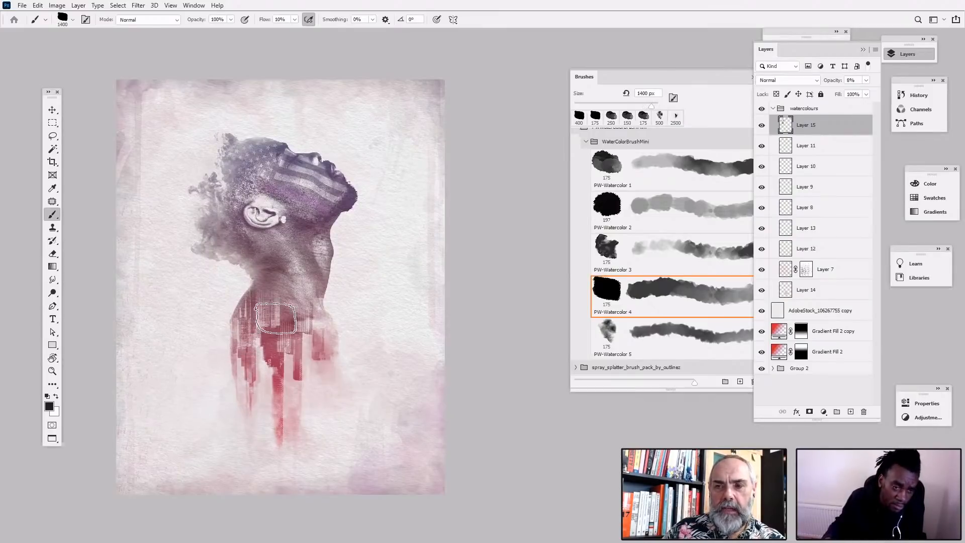
- Select the 02_ink_splat brush from the spray_splatter_brush_pack_by_outlines set and apply it faintly on the paper at a 52° tip angle
{"action": "left_click", "coordinate": [708, 79]}
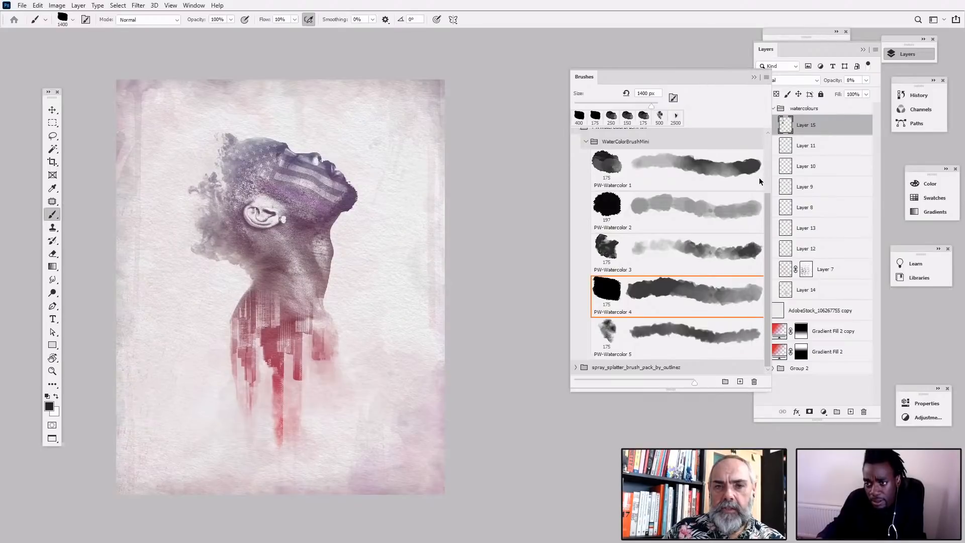
{"action": "scroll", "coordinate": [702, 192], "scroll_direction": "up", "scroll_amount": 2}
{"action": "left_click", "coordinate": [576, 171]}
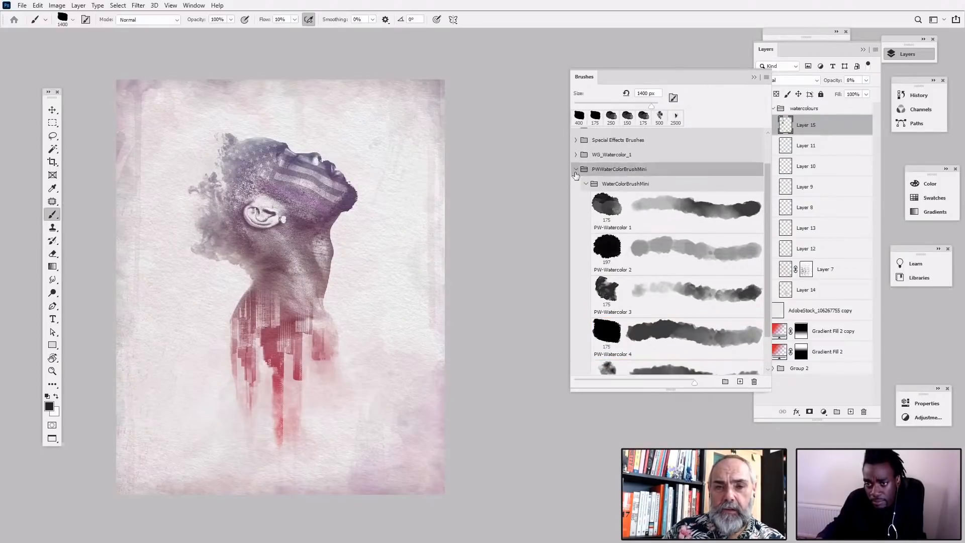
{"action": "left_click", "coordinate": [577, 170]}
{"action": "left_click", "coordinate": [577, 223]}
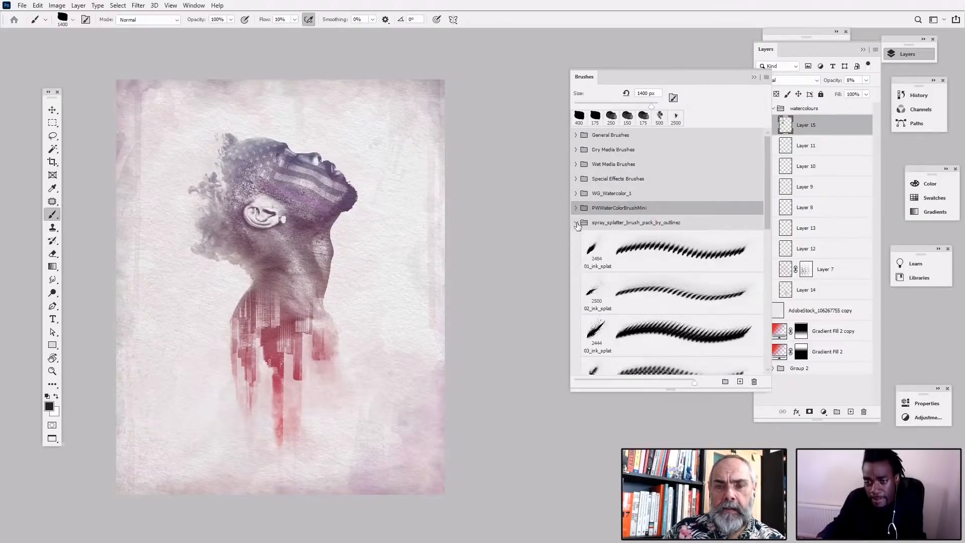
{"action": "left_click_drag", "start_coordinate": [767, 216], "coordinate": [771, 246]}
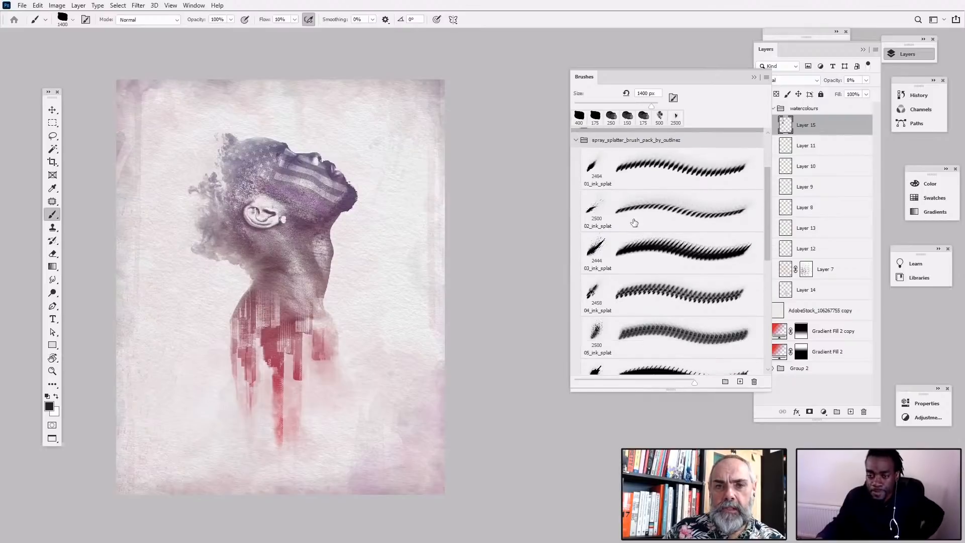
{"action": "left_click", "coordinate": [599, 215]}
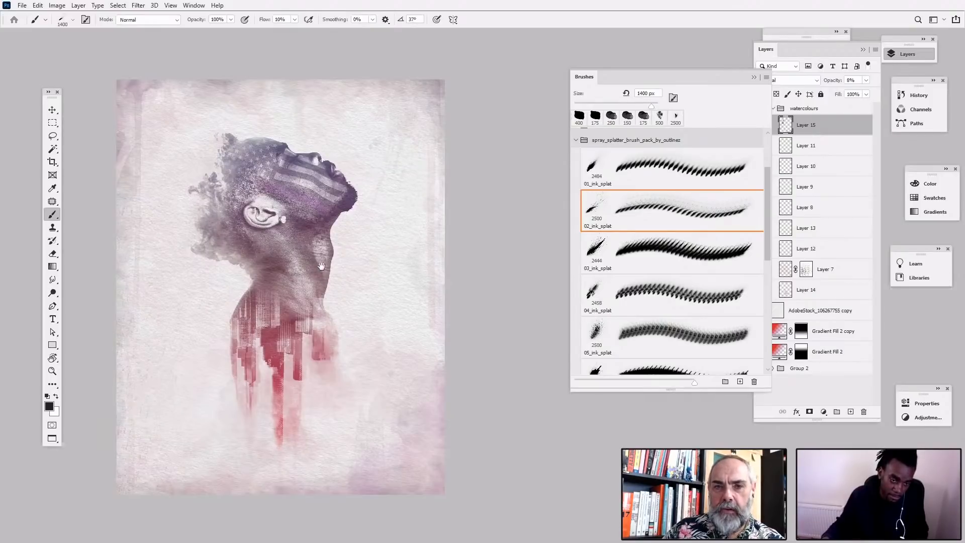
{"action": "left_click_drag", "start_coordinate": [322, 284], "coordinate": [325, 267]}
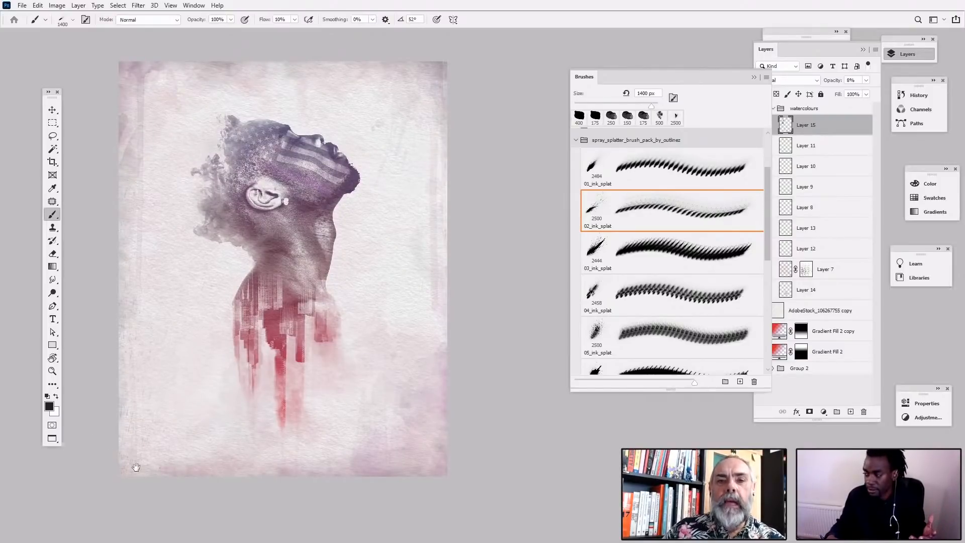
{"action": "left_click", "coordinate": [175, 481]}
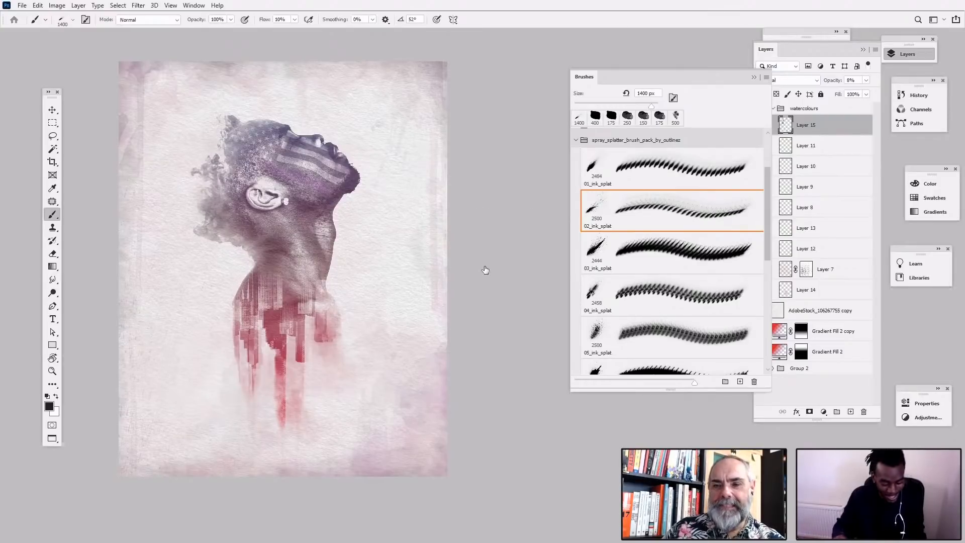
- Examine the composite up close, from the flag-covered face and smoky hair to the red skyline drips and the paper's lower edge
{"action": "scroll", "coordinate": [488, 272], "scroll_direction": "up", "scroll_amount": 2}
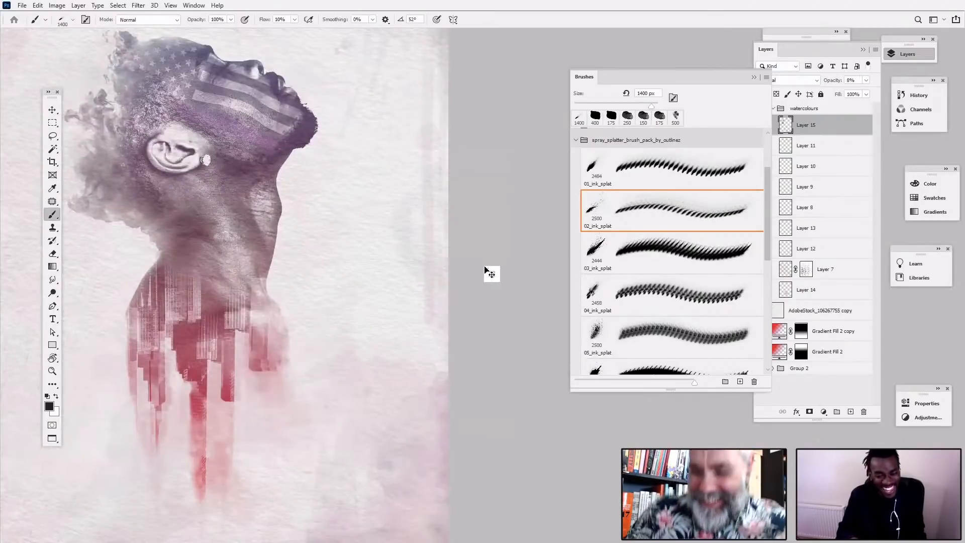
{"action": "left_click_drag", "start_coordinate": [151, 303], "coordinate": [171, 254]}
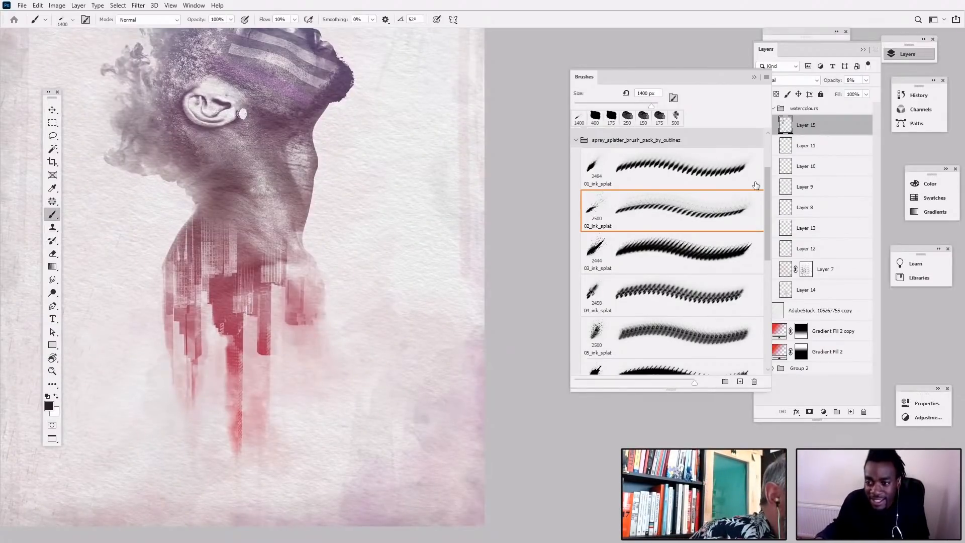
{"action": "scroll", "coordinate": [729, 184], "scroll_direction": "up", "scroll_amount": 3}
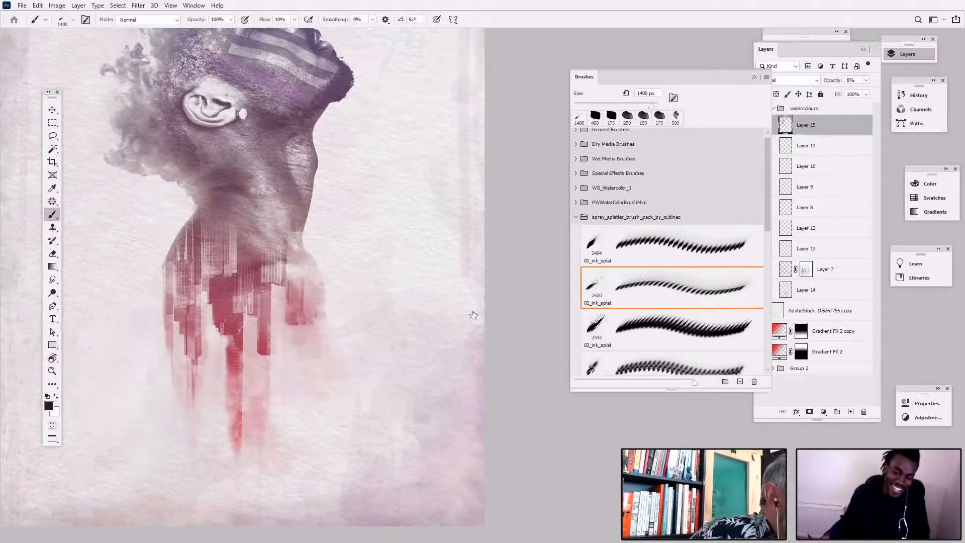
{"action": "left_click_drag", "start_coordinate": [518, 217], "coordinate": [500, 289]}
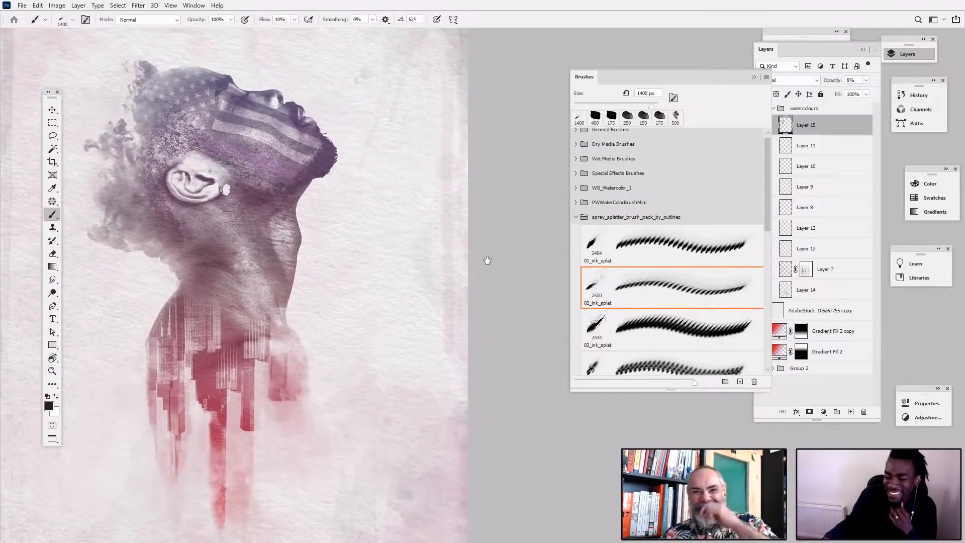
{"action": "left_click_drag", "start_coordinate": [382, 265], "coordinate": [512, 288]}
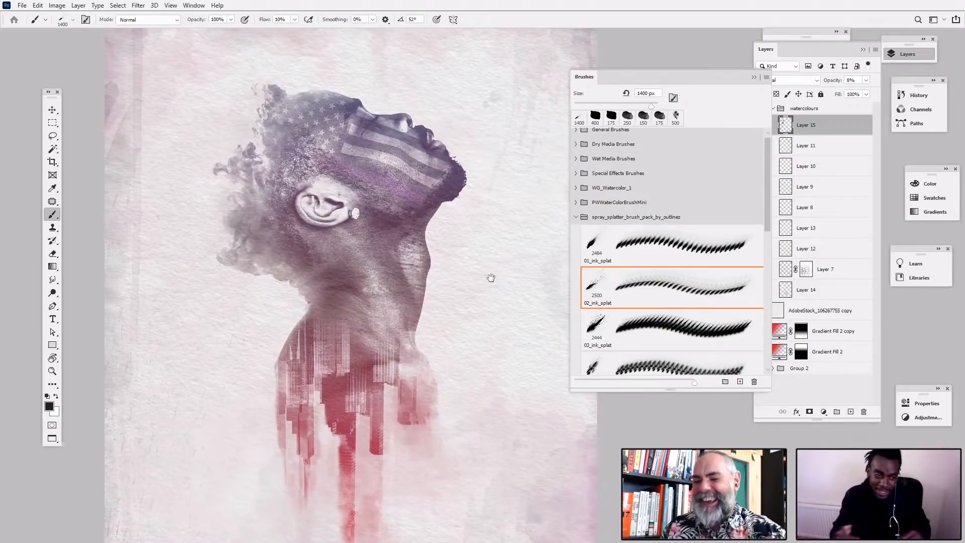
{"action": "left_click_drag", "start_coordinate": [340, 276], "coordinate": [270, 345]}
{"action": "left_click_drag", "start_coordinate": [383, 309], "coordinate": [439, 169]}
{"action": "left_click_drag", "start_coordinate": [400, 277], "coordinate": [403, 196]}
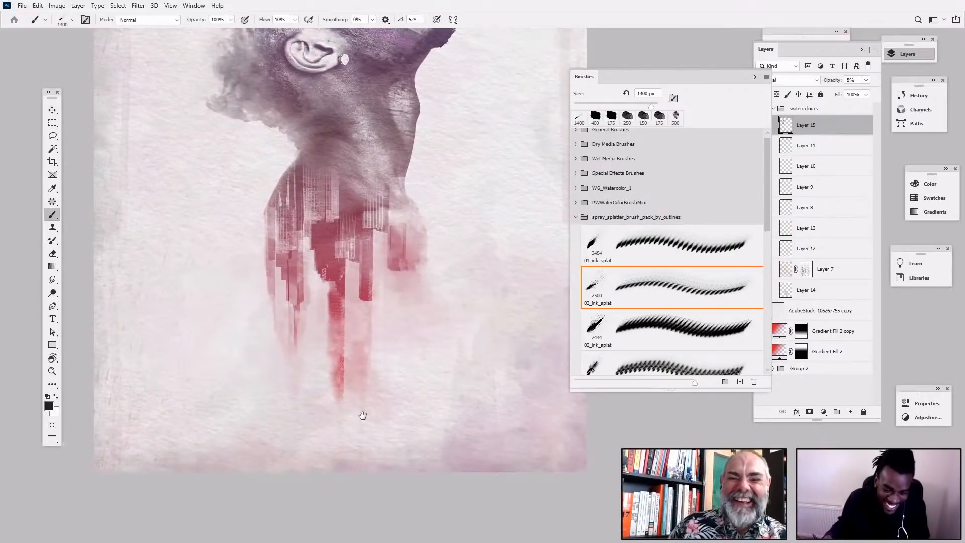
{"action": "left_click_drag", "start_coordinate": [362, 414], "coordinate": [306, 319]}
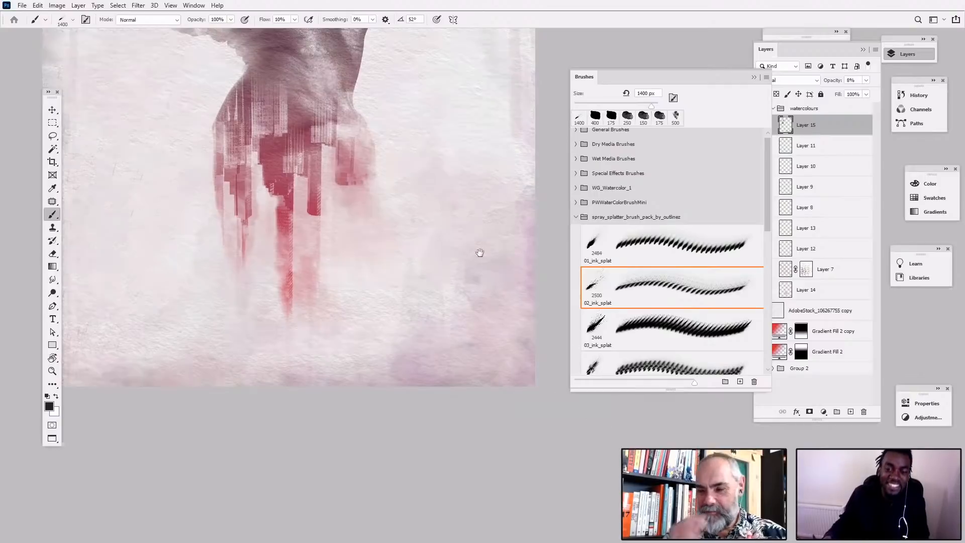
{"action": "left_click_drag", "start_coordinate": [478, 252], "coordinate": [500, 300]}
{"action": "left_click_drag", "start_coordinate": [476, 344], "coordinate": [426, 429]}
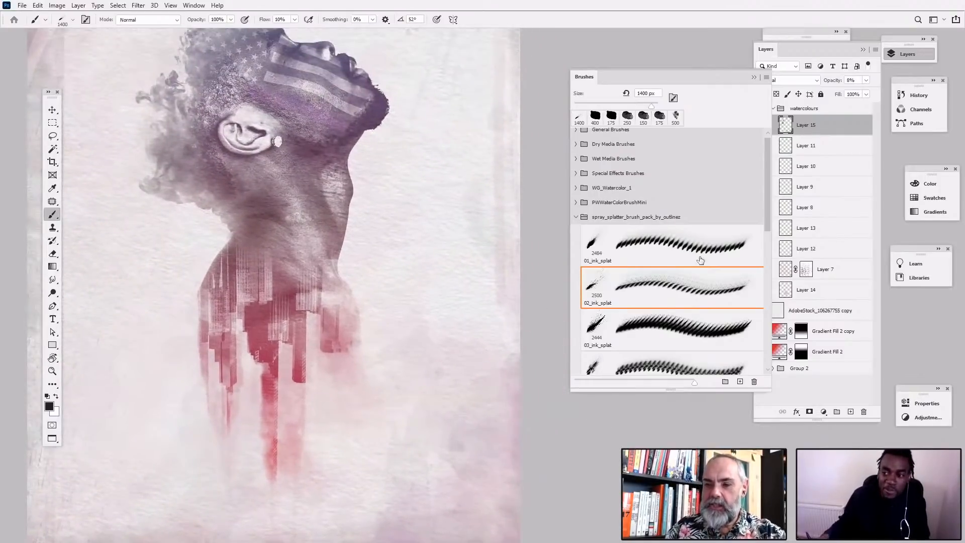
- Add a new layer above Layer 15 in the watercolours group and check the figure and drips on the paper
{"action": "left_click", "coordinate": [850, 412]}
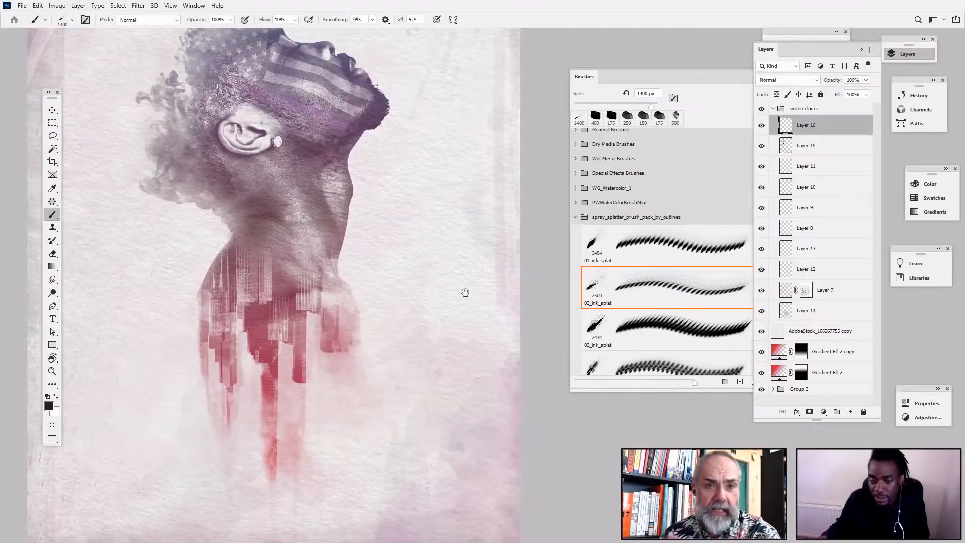
{"action": "left_click_drag", "start_coordinate": [443, 288], "coordinate": [429, 287]}
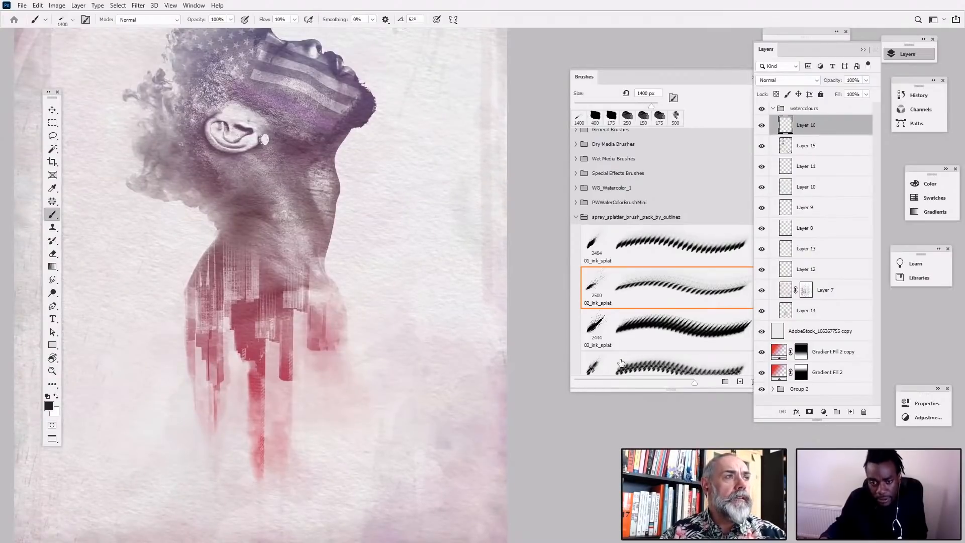
{"action": "left_click_drag", "start_coordinate": [447, 287], "coordinate": [459, 301]}
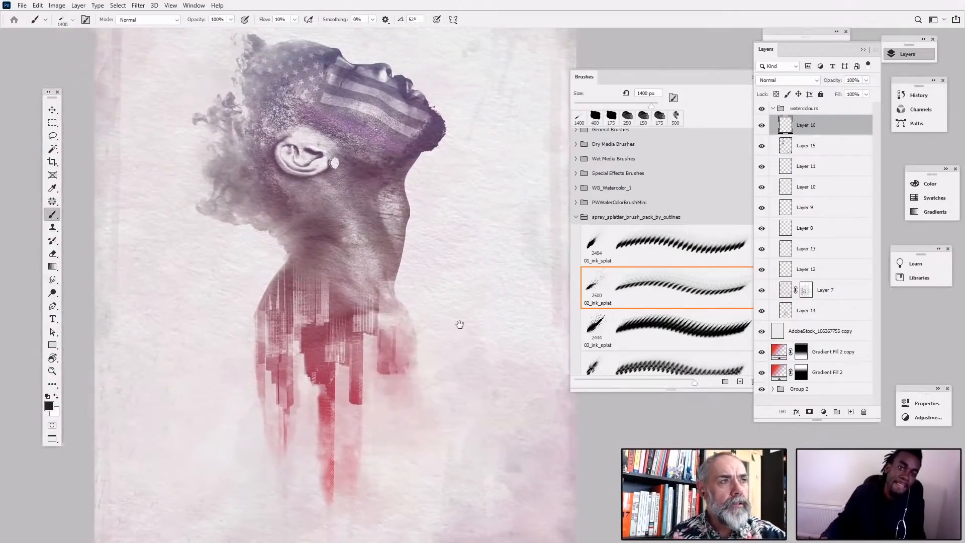
{"action": "scroll", "coordinate": [462, 290], "scroll_direction": "down", "scroll_amount": 3}
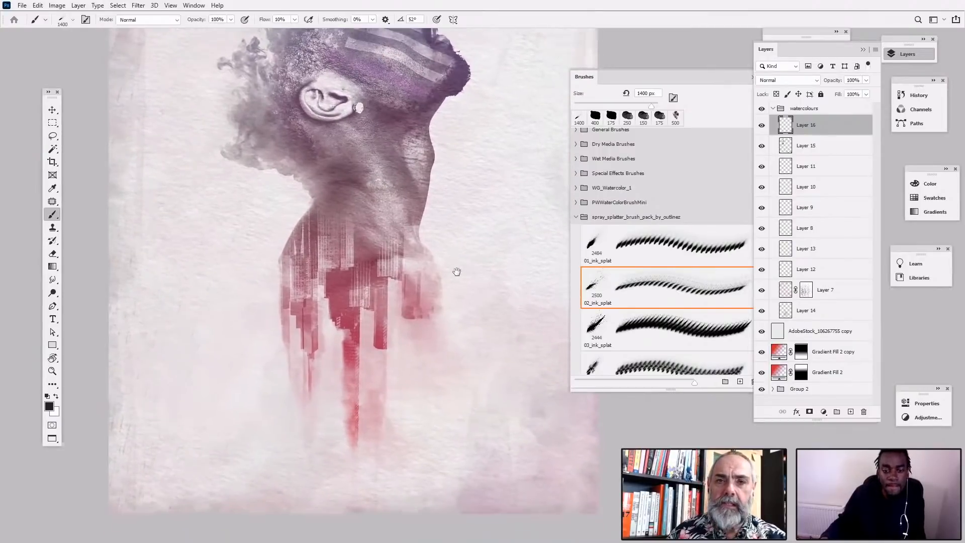
- Select the PW-Watercolor 5 brush from the PWWaterColorBrushMini set and enlarge it to 900 px
{"action": "left_click", "coordinate": [594, 236]}
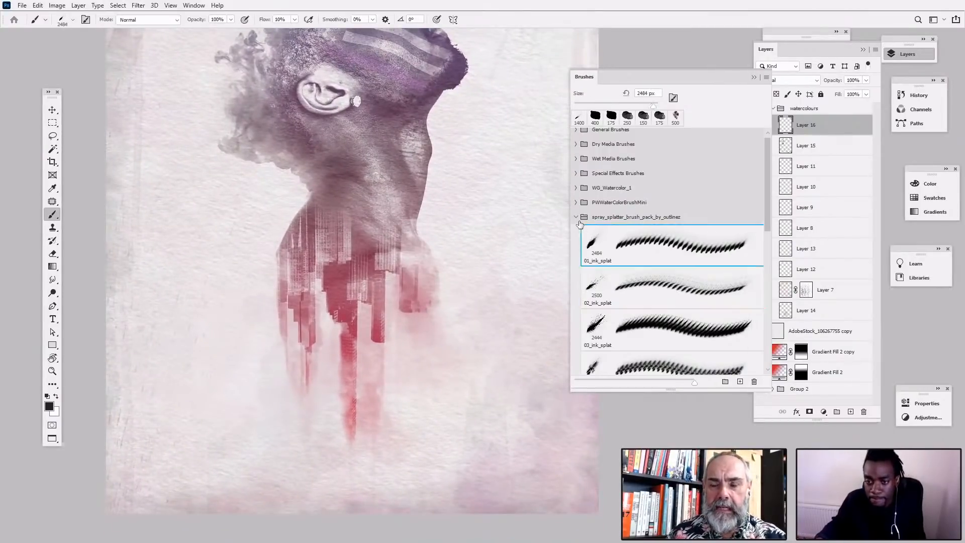
{"action": "left_click", "coordinate": [576, 216]}
{"action": "left_click", "coordinate": [577, 208]}
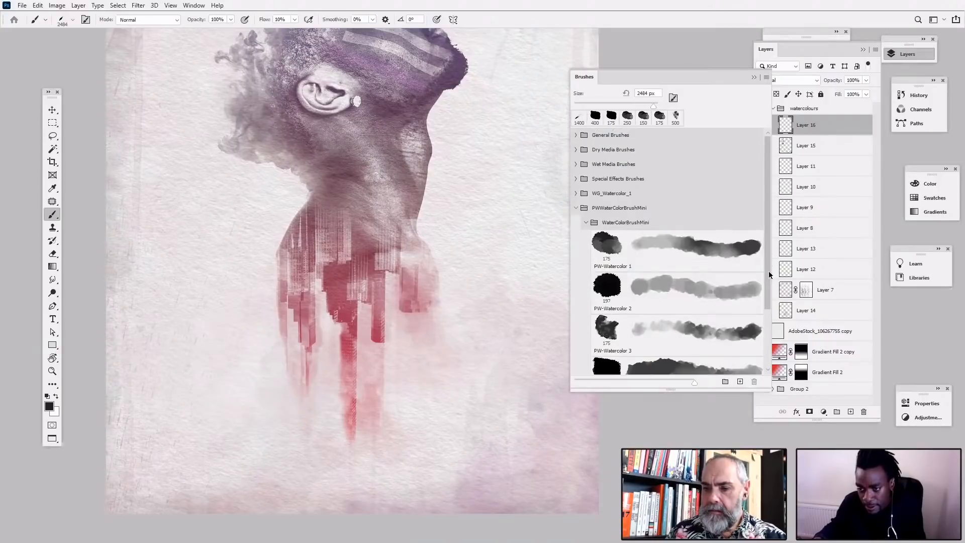
{"action": "scroll", "coordinate": [756, 218], "scroll_direction": "down", "scroll_amount": 3}
{"action": "left_click", "coordinate": [670, 351]}
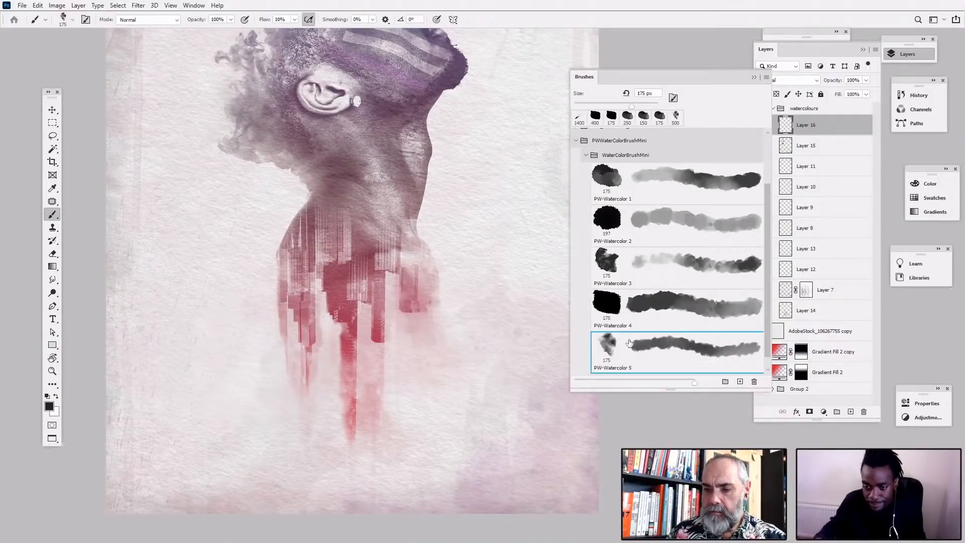
{"action": "key", "text": "bracketright"}
{"action": "key", "text": "bracketright"}
{"action": "key", "text": "bracketright"}
{"action": "key", "text": "bracketright"}
{"action": "key", "text": "bracketright"}
{"action": "key", "text": "bracketright"}
{"action": "key", "text": "bracketright"}
{"action": "key", "text": "bracketright"}
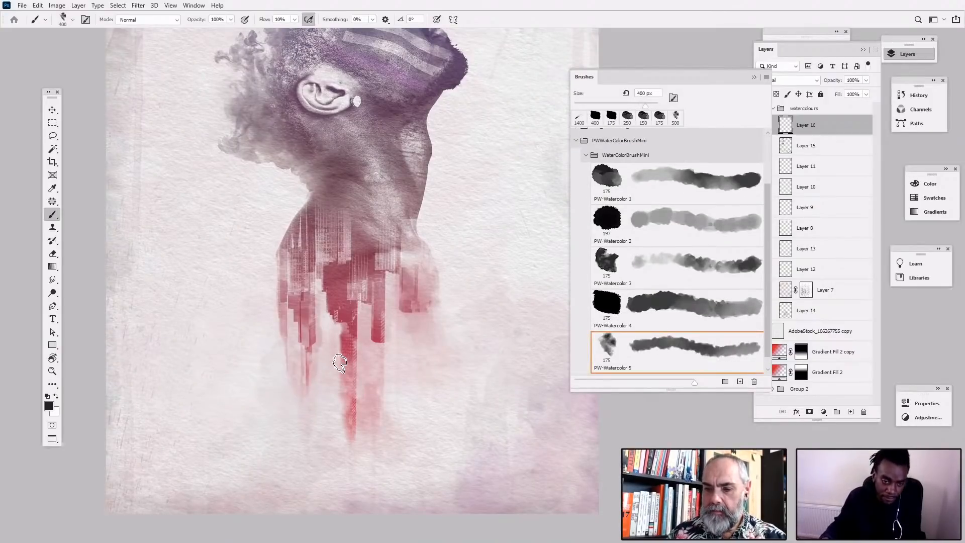
{"action": "key", "text": "bracketright"}
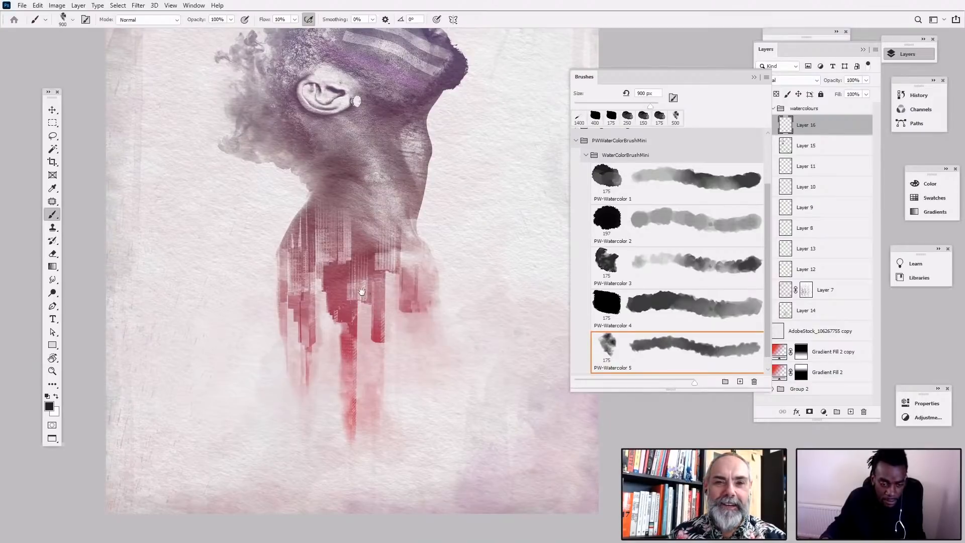
- Paint faint watercolor touches over the smoky hair at the back of the head and check the whole composite
{"action": "mouse_move", "coordinate": [340, 305]}
{"action": "left_mouse_down"}
{"action": "mouse_move", "coordinate": [318, 318]}
{"action": "mouse_move", "coordinate": [330, 437]}
{"action": "mouse_move", "coordinate": [348, 467]}
{"action": "left_mouse_up"}
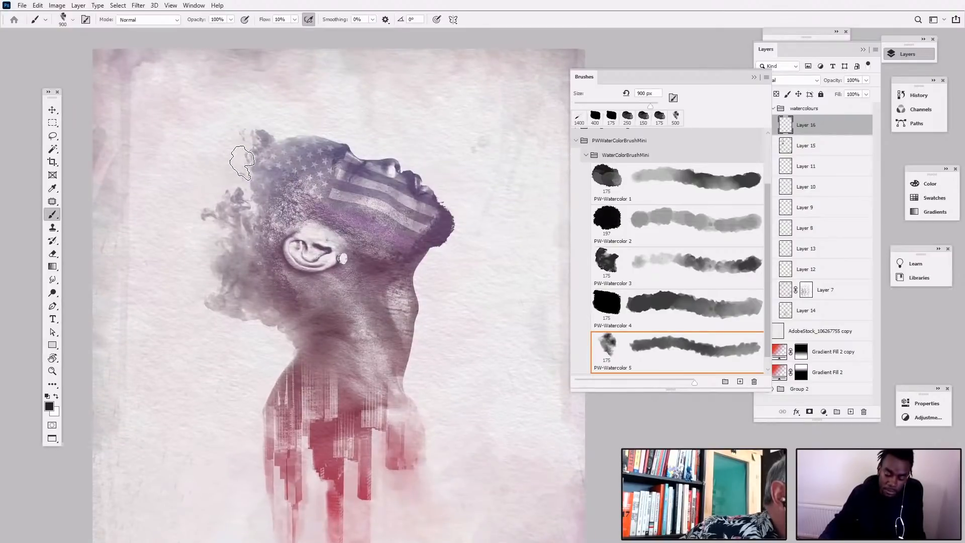
{"action": "mouse_move", "coordinate": [238, 155]}
{"action": "left_mouse_down"}
{"action": "mouse_move", "coordinate": [253, 166]}
{"action": "mouse_move", "coordinate": [239, 177]}
{"action": "left_mouse_up"}
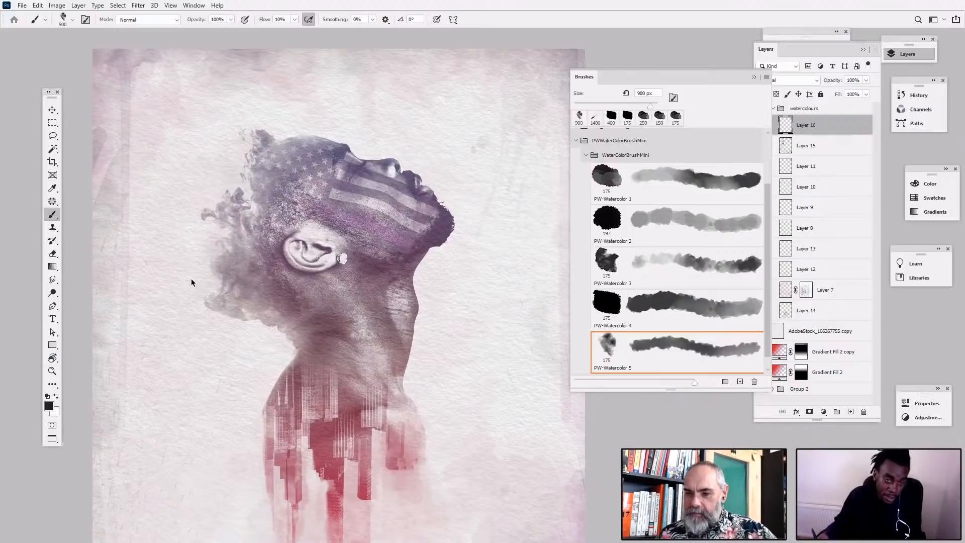
{"action": "left_click_drag", "start_coordinate": [400, 337], "coordinate": [398, 250]}
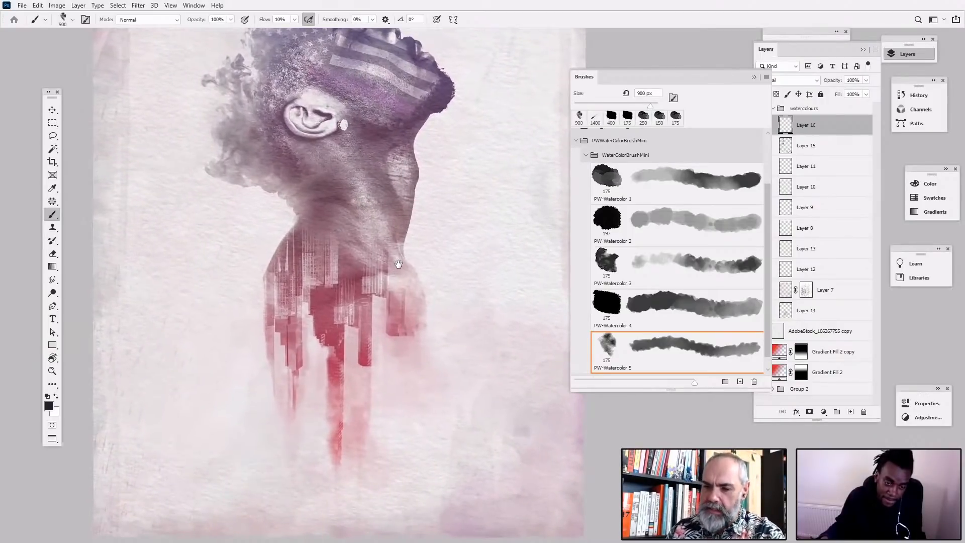
{"action": "left_click_drag", "start_coordinate": [402, 266], "coordinate": [403, 326]}
{"action": "key", "text": "ctrl+minus"}
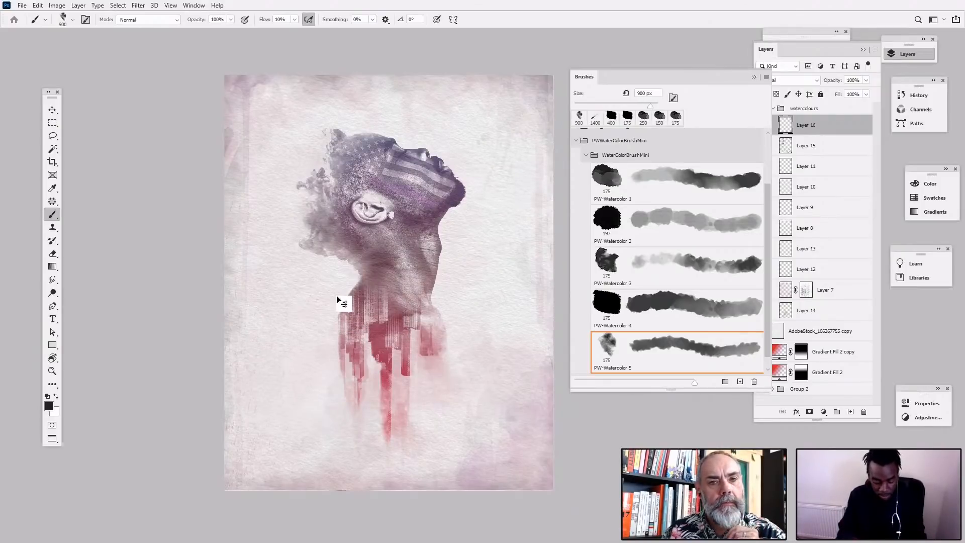
{"action": "key", "text": "ctrl+plus"}
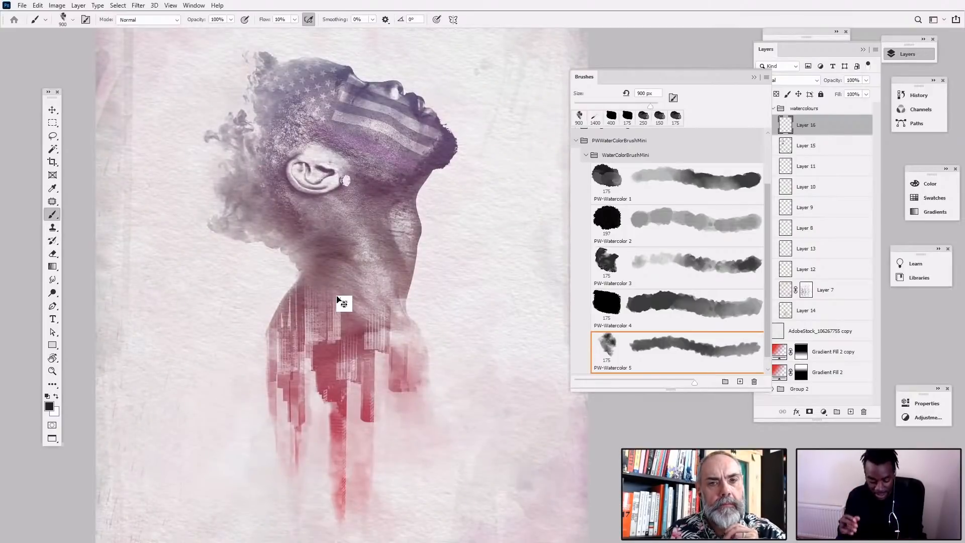
- Select the PW-Watercolor 3 brush and dab it at 175 px on the paper beside the smoky hair
{"action": "key", "text": "v"}
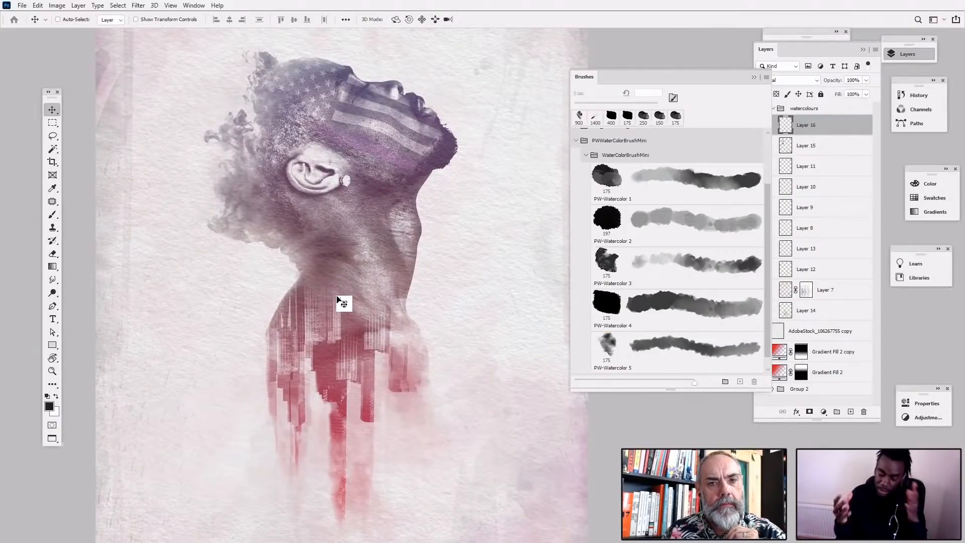
{"action": "left_click_drag", "start_coordinate": [448, 285], "coordinate": [426, 345]}
{"action": "left_click_drag", "start_coordinate": [441, 303], "coordinate": [446, 315]}
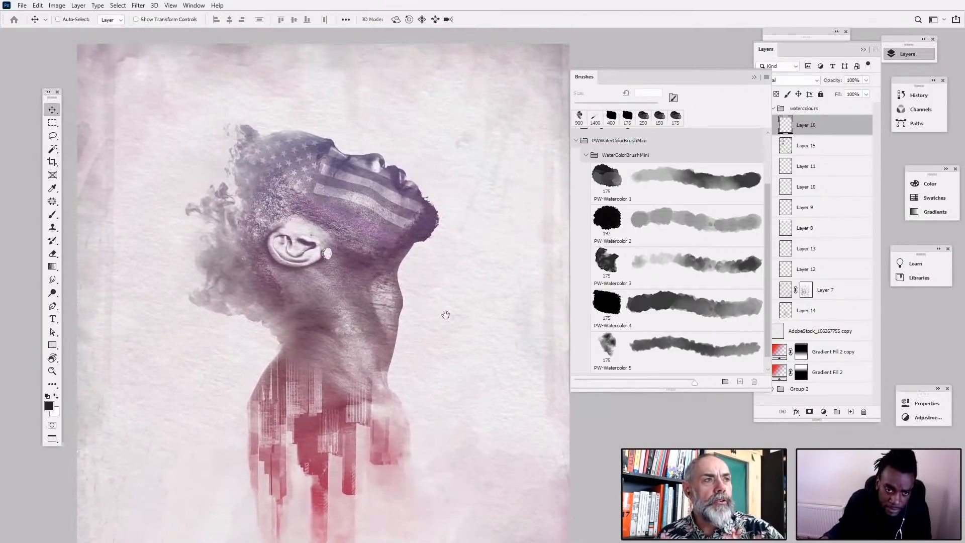
{"action": "left_click", "coordinate": [713, 270]}
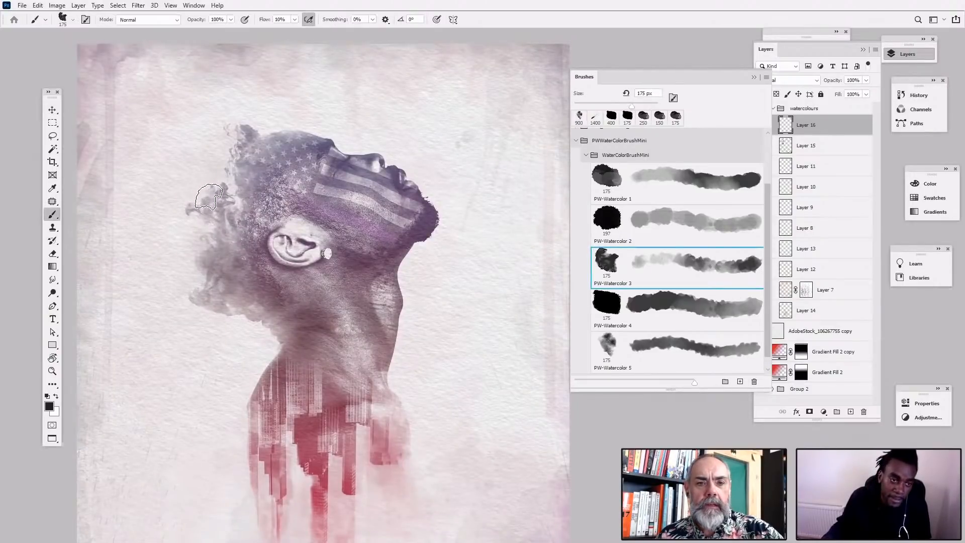
{"action": "left_click", "coordinate": [212, 161]}
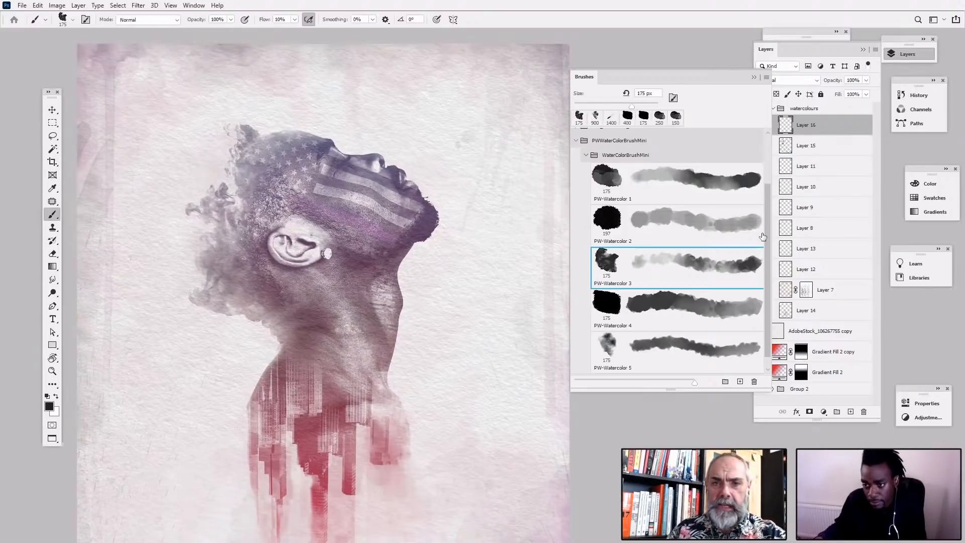
- Try out the Soft Round and Hard Round brushes from the General Brushes set
{"action": "scroll", "coordinate": [764, 202], "scroll_direction": "up", "scroll_amount": 1}
{"action": "scroll", "coordinate": [764, 202], "scroll_direction": "up", "scroll_amount": 3}
{"action": "left_click", "coordinate": [578, 194]}
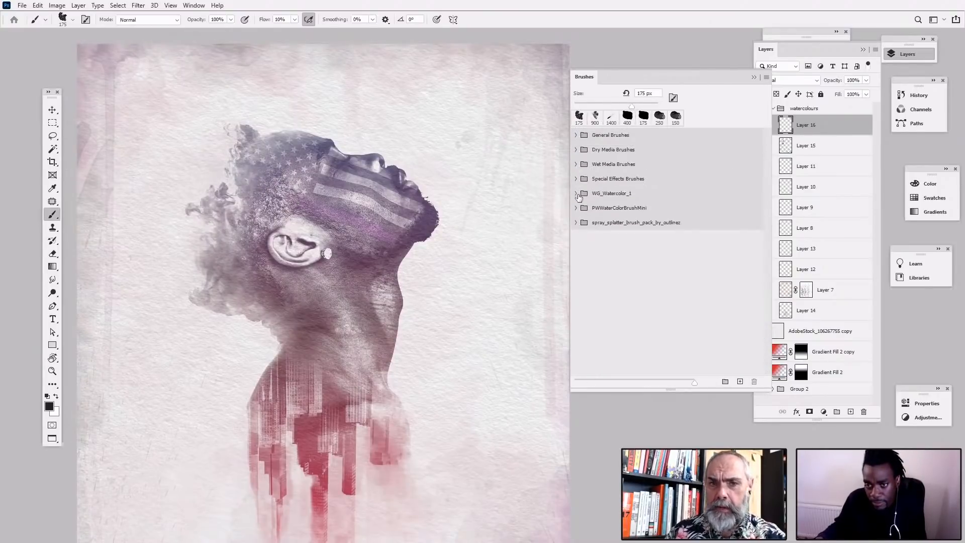
{"action": "left_click_drag", "start_coordinate": [374, 326], "coordinate": [358, 208]}
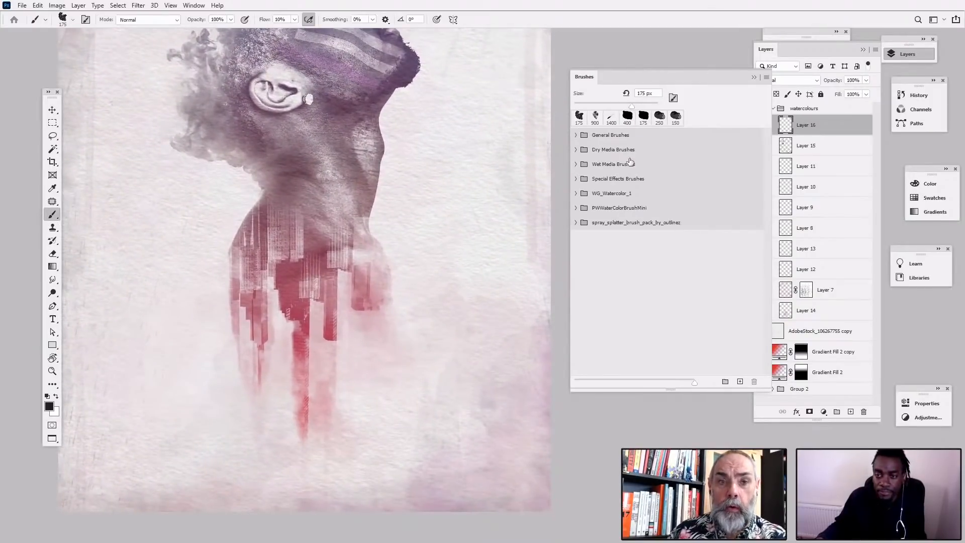
{"action": "left_click", "coordinate": [576, 135]}
{"action": "left_click", "coordinate": [596, 157]}
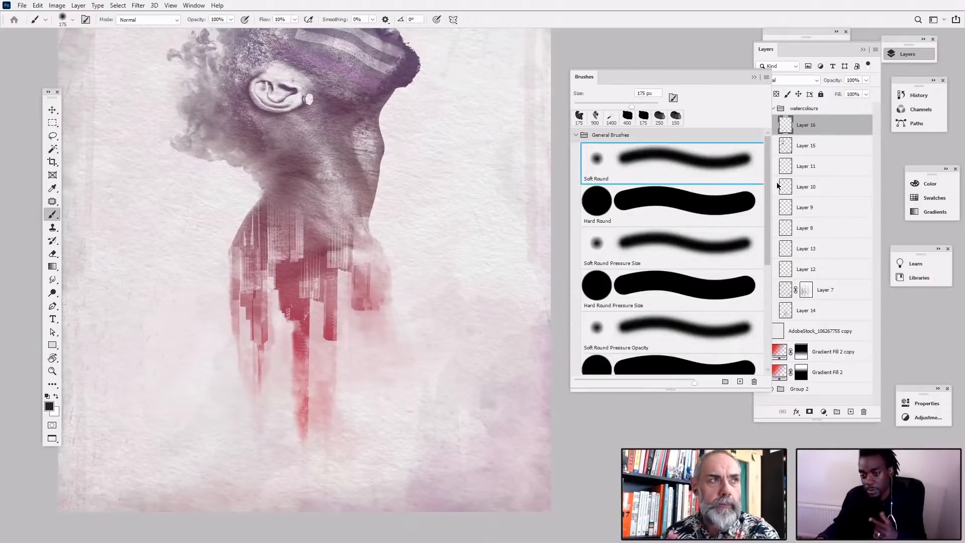
{"action": "left_click", "coordinate": [596, 202]}
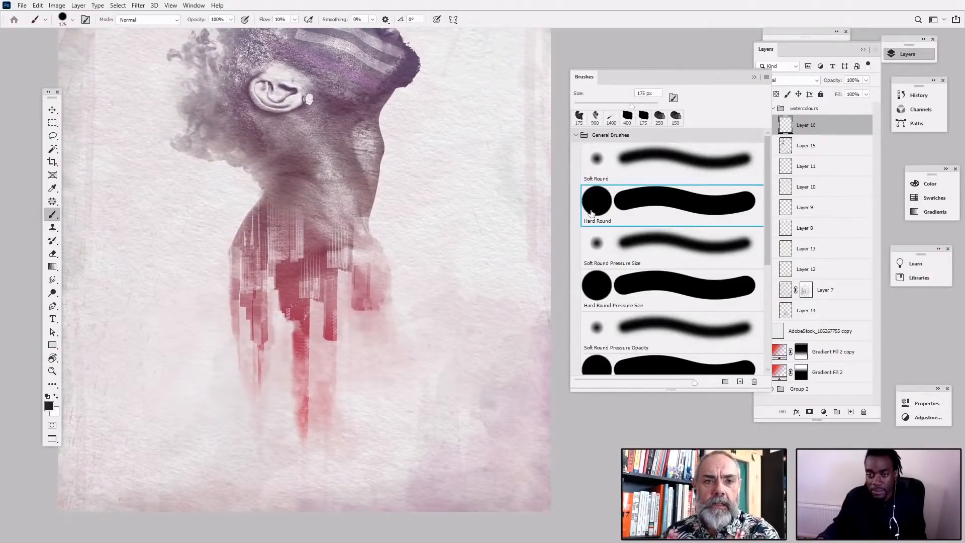
{"action": "left_click", "coordinate": [576, 136]}
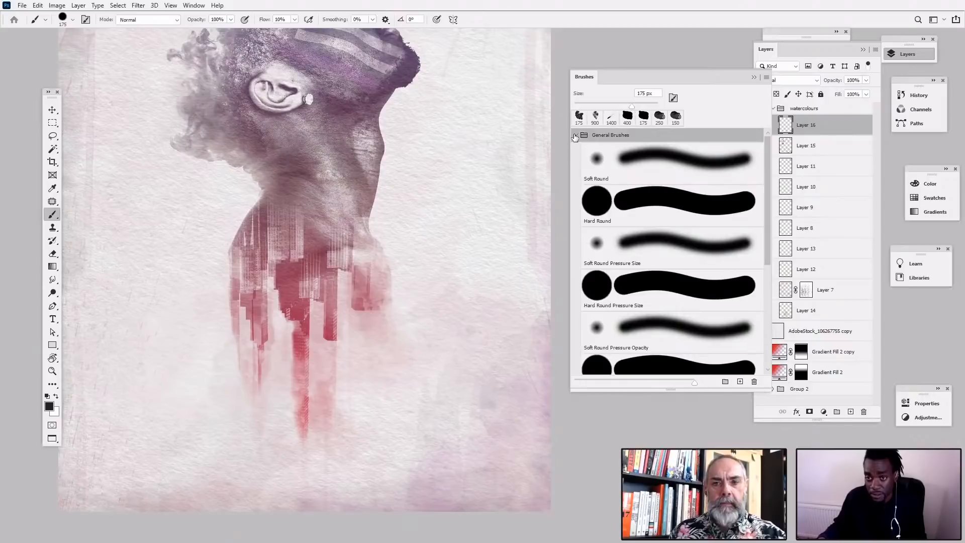
{"action": "left_click", "coordinate": [576, 135]}
- Select the KYLE Ultimate Pencil Hard brush from Dry Media Brushes, try a 5 px stroke beside the red drips and undo it
{"action": "left_click", "coordinate": [576, 149]}
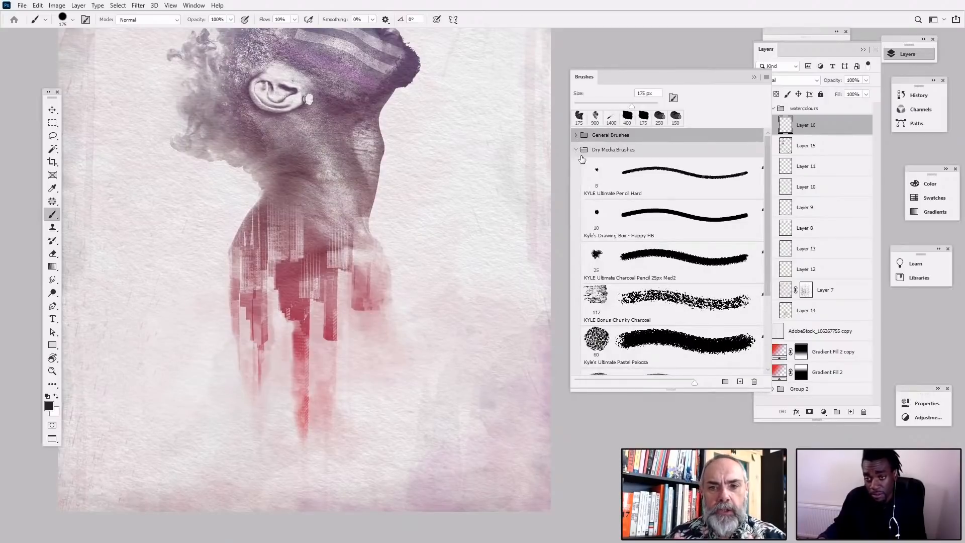
{"action": "left_click", "coordinate": [598, 184]}
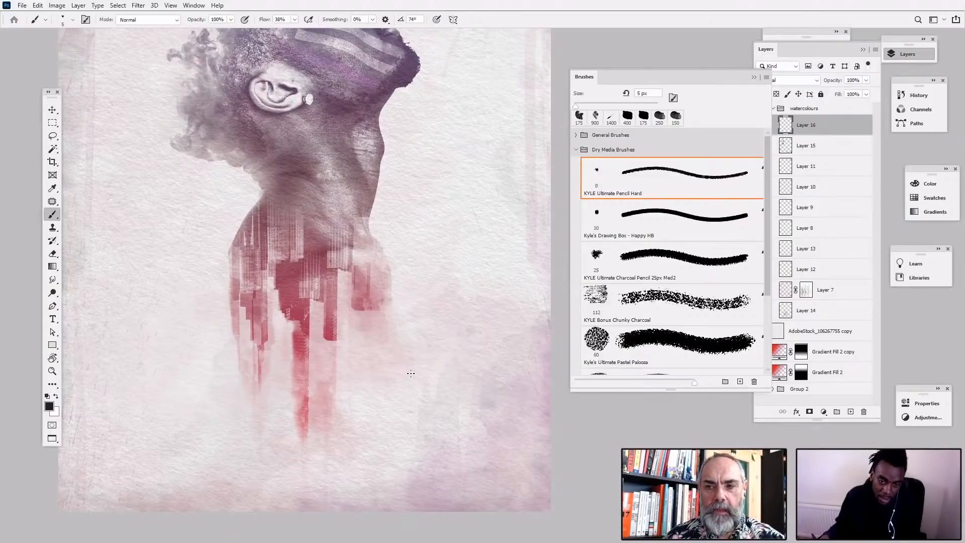
{"action": "mouse_move", "coordinate": [401, 379]}
{"action": "left_mouse_down"}
{"action": "mouse_move", "coordinate": [428, 358]}
{"action": "mouse_move", "coordinate": [415, 393]}
{"action": "mouse_move", "coordinate": [469, 382]}
{"action": "left_mouse_up"}
{"action": "key", "text": "ctrl+z"}
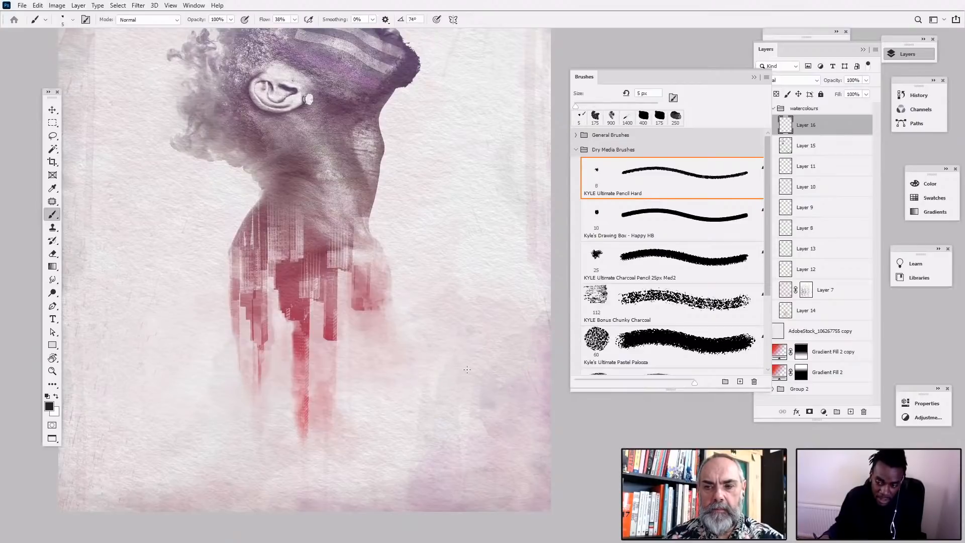
- Add a new layer above Layer 16, try a freehand pencil signature beside the red drips and undo the signature
{"action": "left_click", "coordinate": [849, 412]}
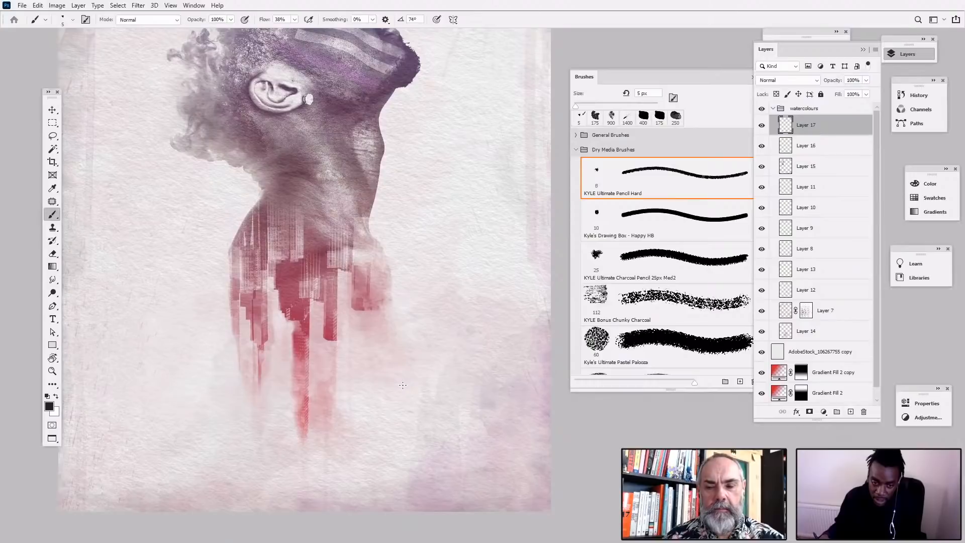
{"action": "mouse_move", "coordinate": [404, 383]}
{"action": "left_mouse_down"}
{"action": "mouse_move", "coordinate": [397, 390]}
{"action": "mouse_move", "coordinate": [509, 380]}
{"action": "left_mouse_up"}
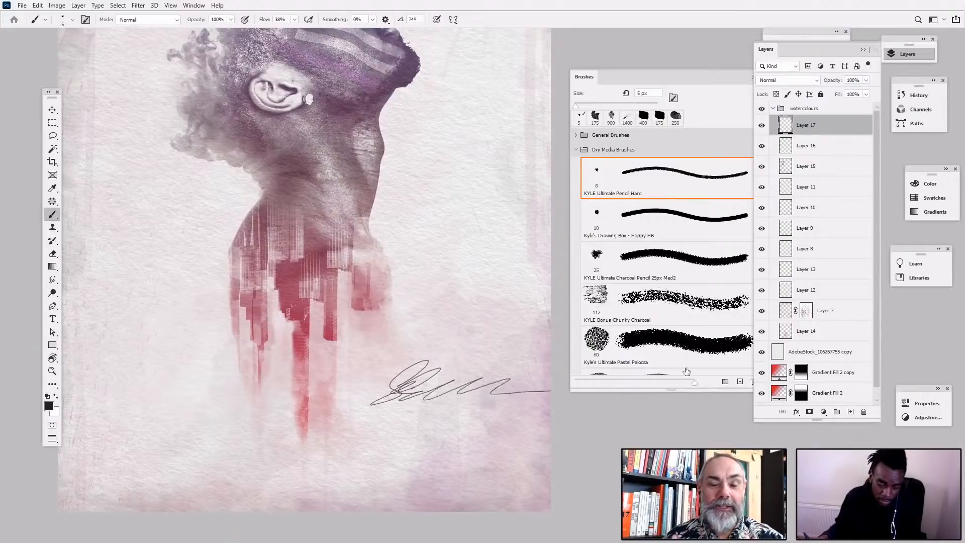
{"action": "key", "text": "ctrl+z"}
{"action": "key", "text": "ctrl+z"}
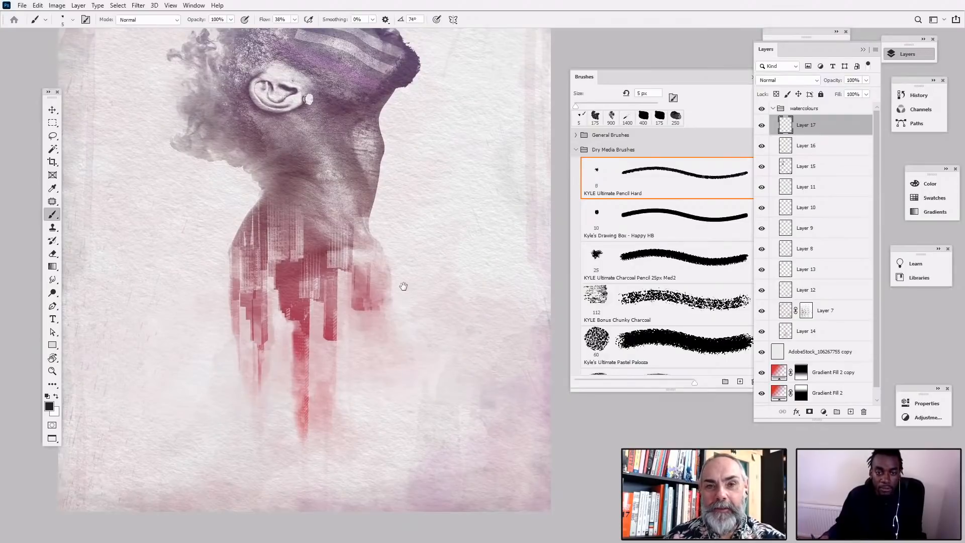
- Select the water1 brush from the WG_Watercolor_1 set for the paper around the head
{"action": "left_click_drag", "start_coordinate": [404, 286], "coordinate": [427, 360]}
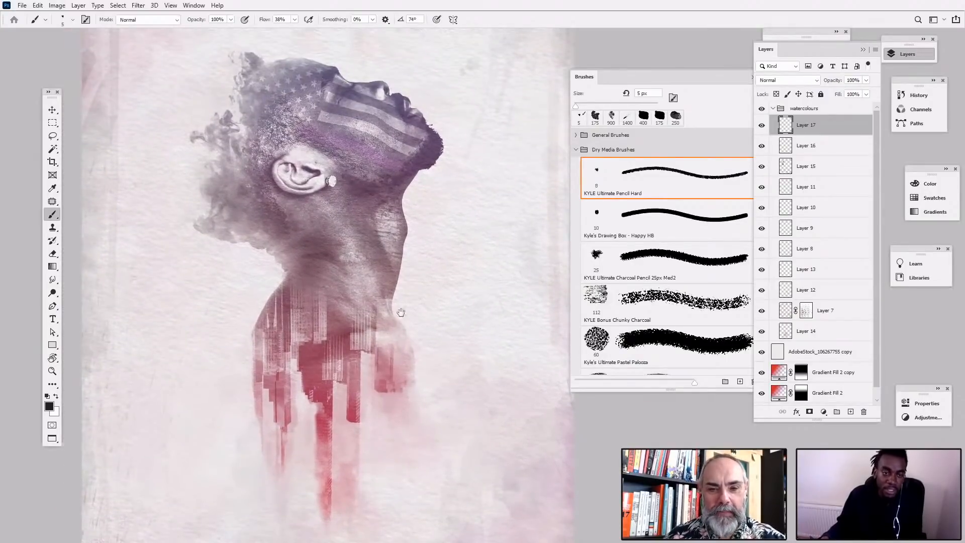
{"action": "left_click_drag", "start_coordinate": [401, 312], "coordinate": [399, 277]}
{"action": "left_click", "coordinate": [576, 150]}
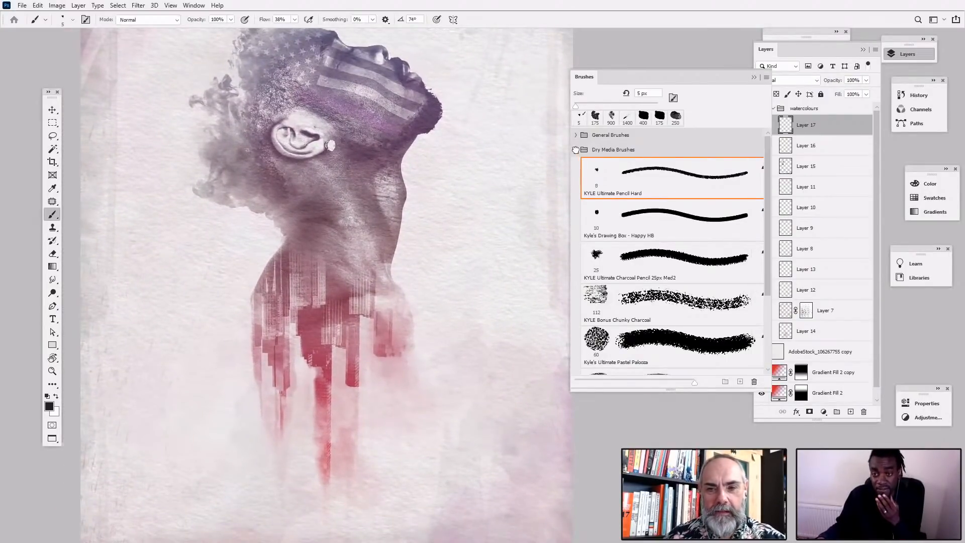
{"action": "left_click", "coordinate": [576, 150]}
{"action": "left_click", "coordinate": [576, 208]}
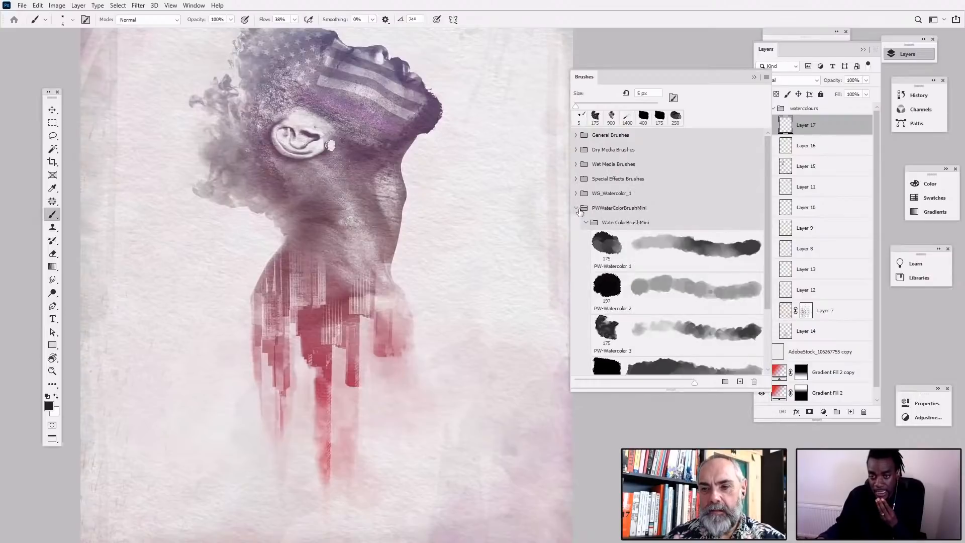
{"action": "left_click", "coordinate": [576, 207]}
{"action": "left_click", "coordinate": [576, 193]}
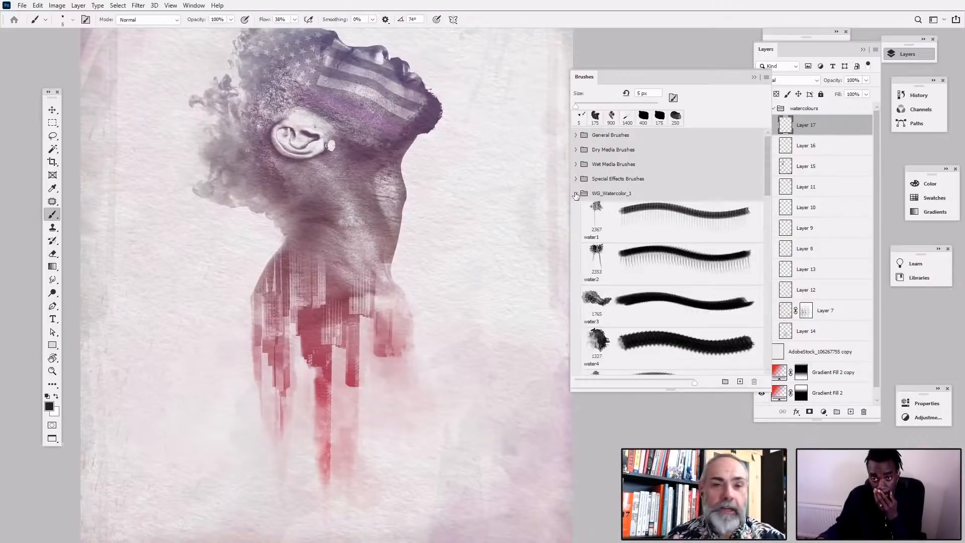
{"action": "left_click", "coordinate": [596, 215]}
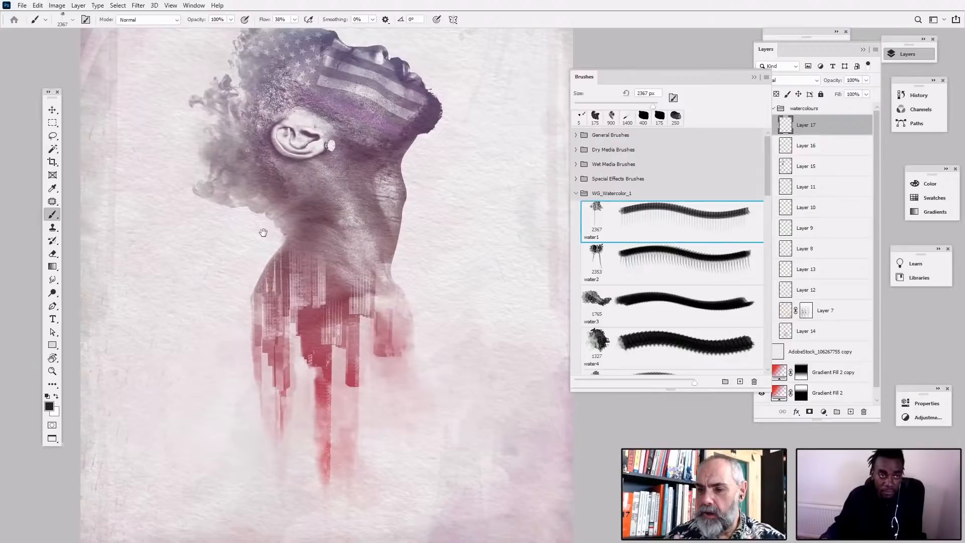
{"action": "left_click_drag", "start_coordinate": [263, 231], "coordinate": [304, 354]}
{"action": "left_click_drag", "start_coordinate": [263, 124], "coordinate": [287, 243]}
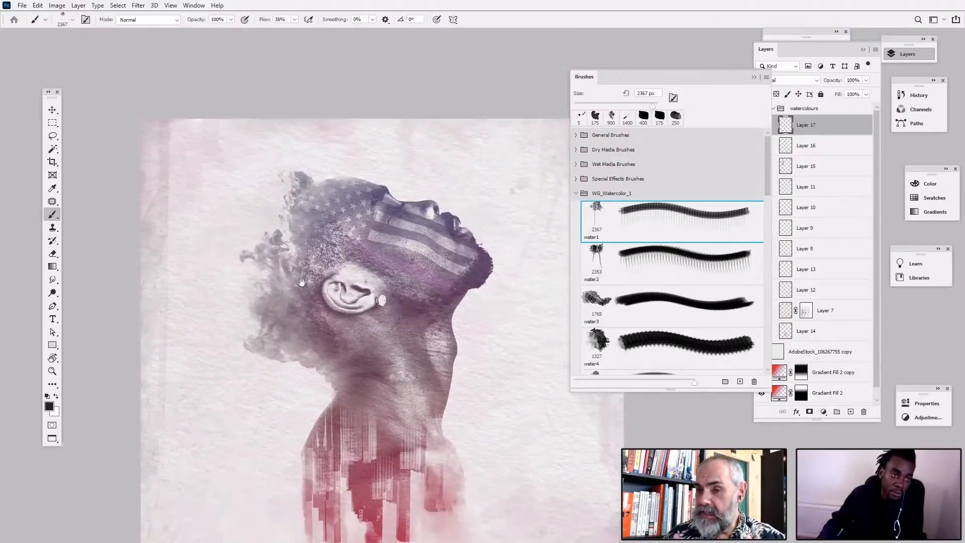
- Add a new layer above Layer 17 and try 2367 px water1 drips along the paper's upper edge, undoing each attempt
{"action": "left_click", "coordinate": [254, 115]}
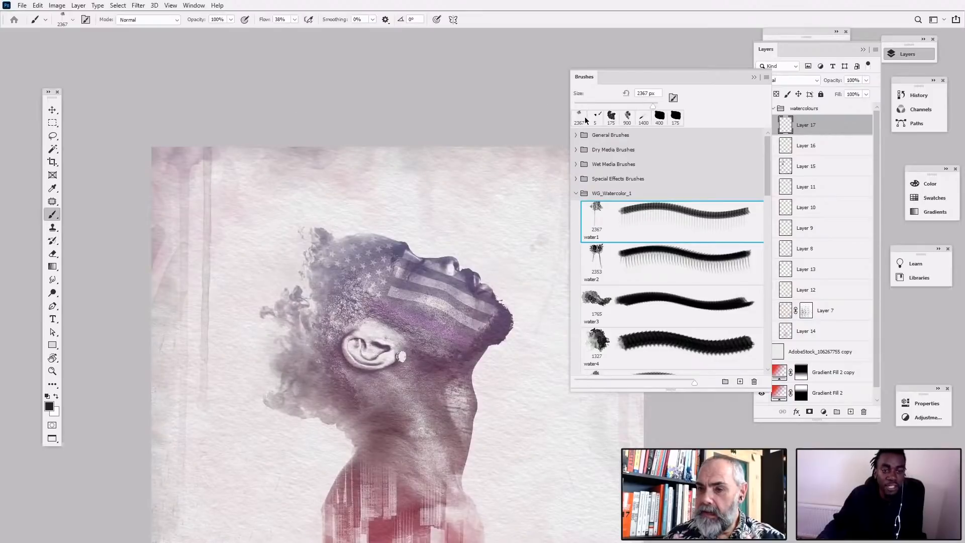
{"action": "key", "text": "ctrl+z"}
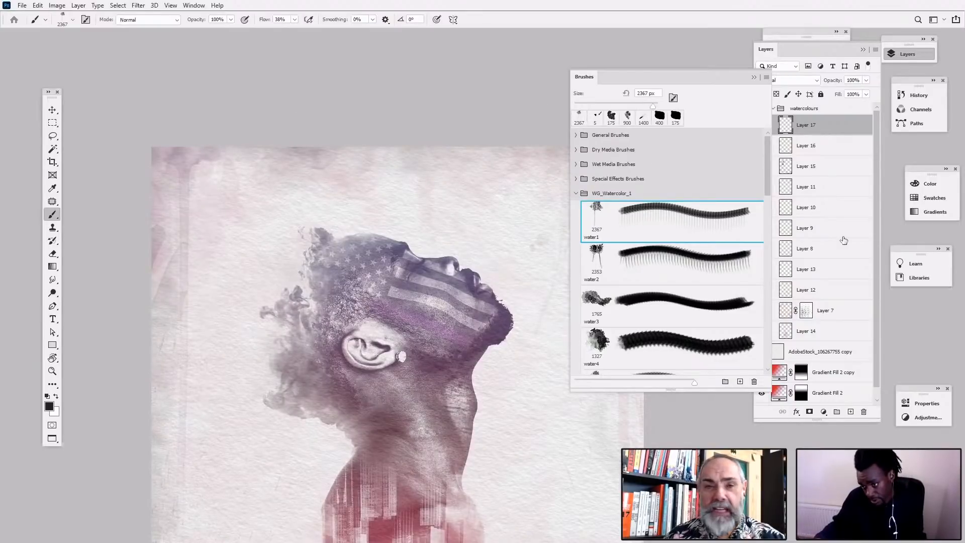
{"action": "left_click", "coordinate": [851, 412]}
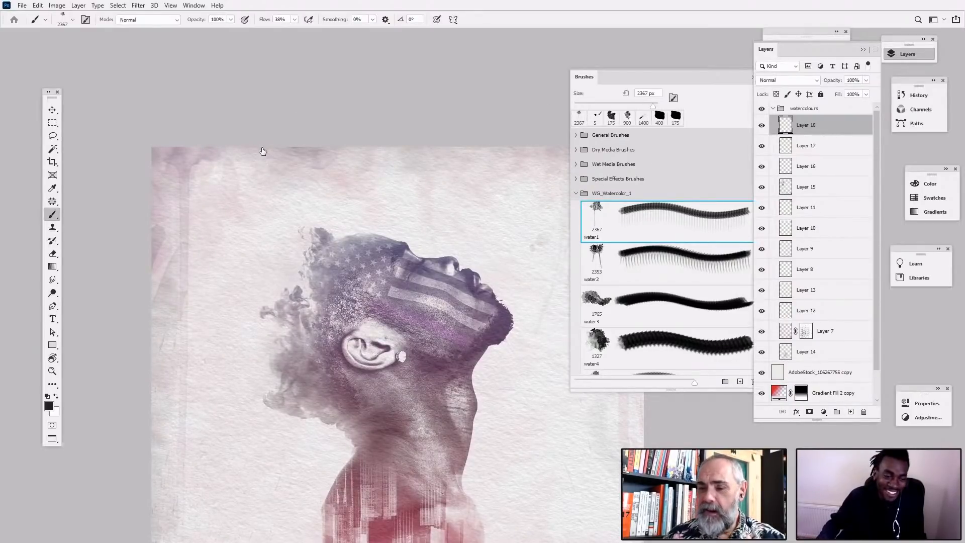
{"action": "left_click", "coordinate": [259, 120]}
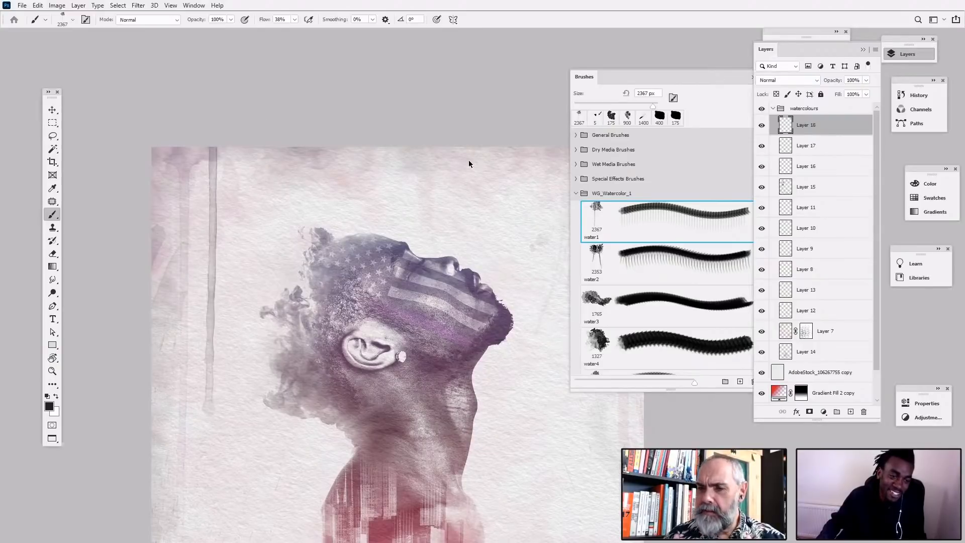
{"action": "key", "text": "ctrl+z"}
{"action": "key", "text": "ctrl+z"}
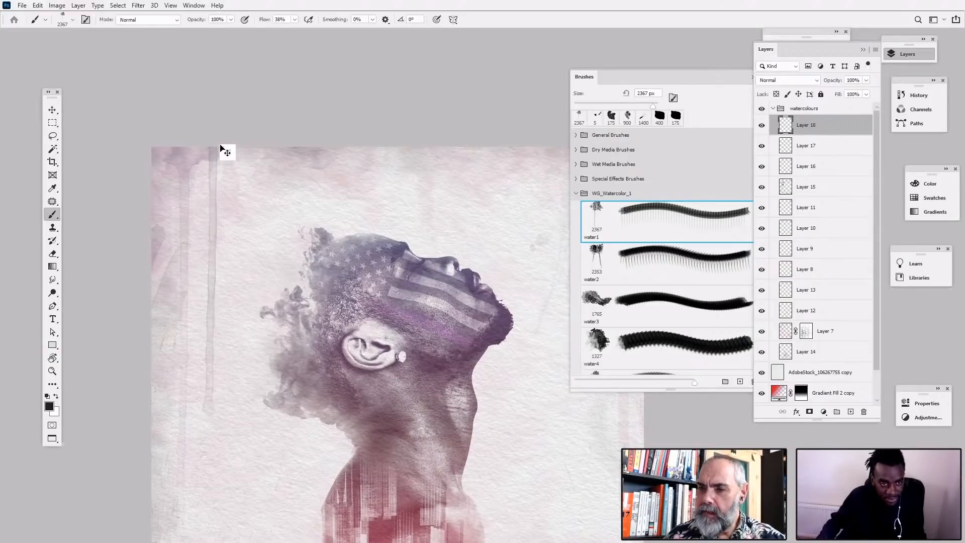
{"action": "left_click", "coordinate": [254, 105]}
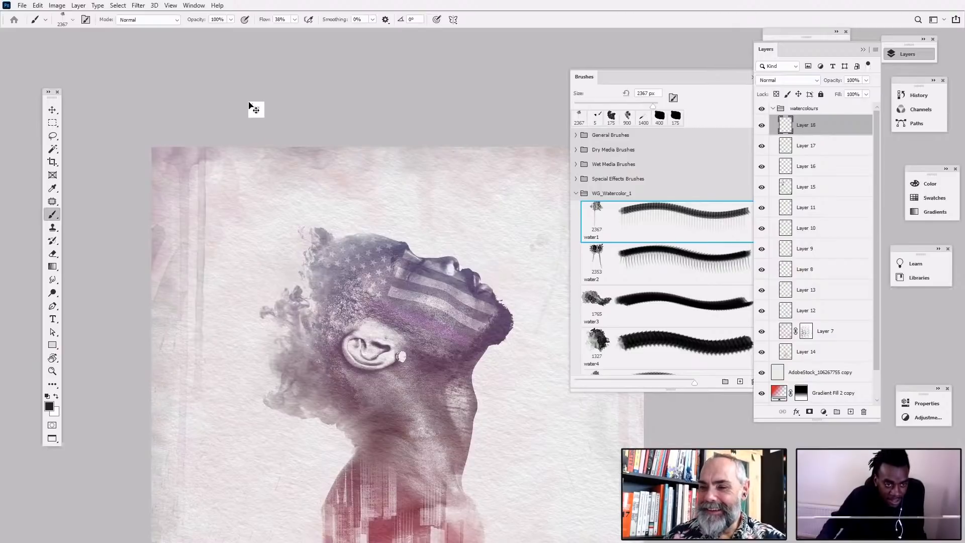
{"action": "key", "text": "ctrl+z"}
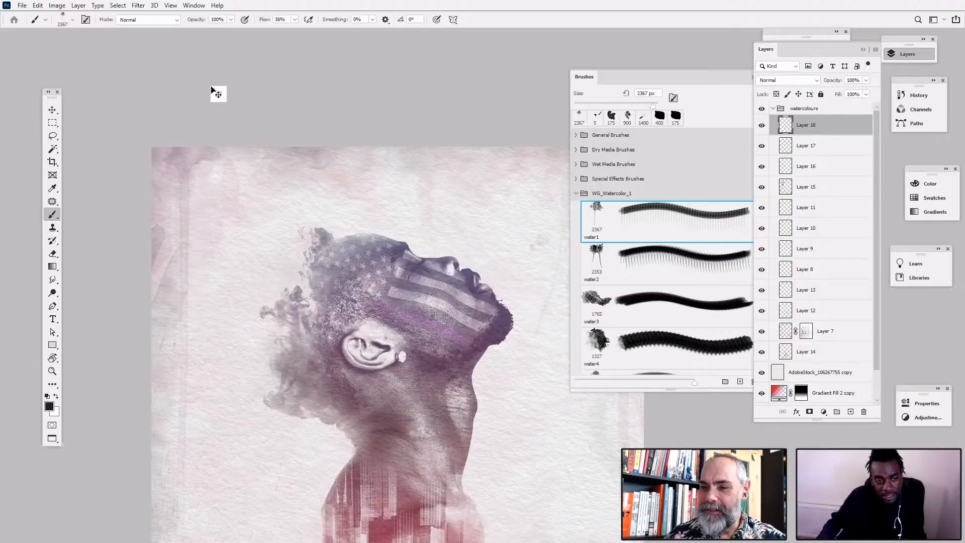
- Stamp a water1 drip at the paper's upper-left edge and set the new layer's opacity to 45%
{"action": "left_click", "coordinate": [227, 82]}
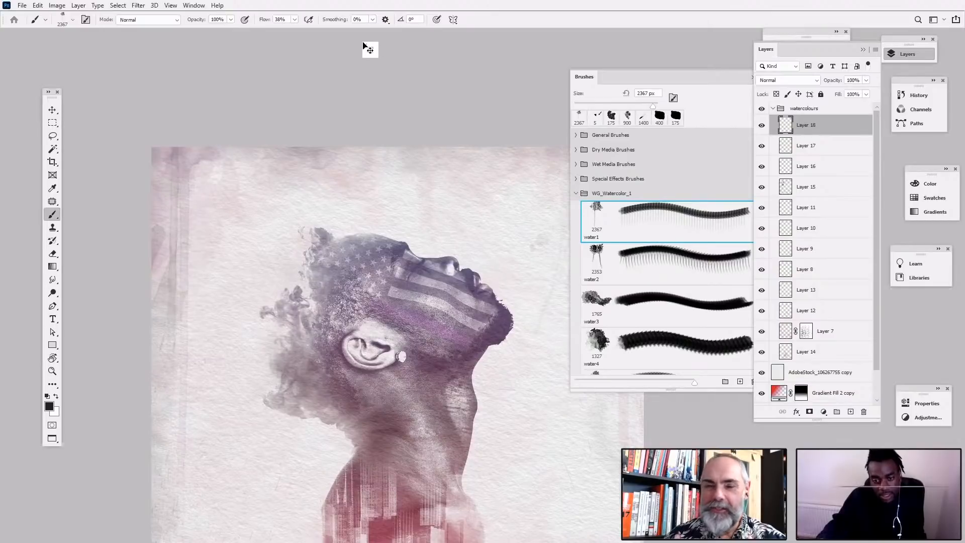
{"action": "left_click_drag", "start_coordinate": [835, 80], "coordinate": [809, 83]}
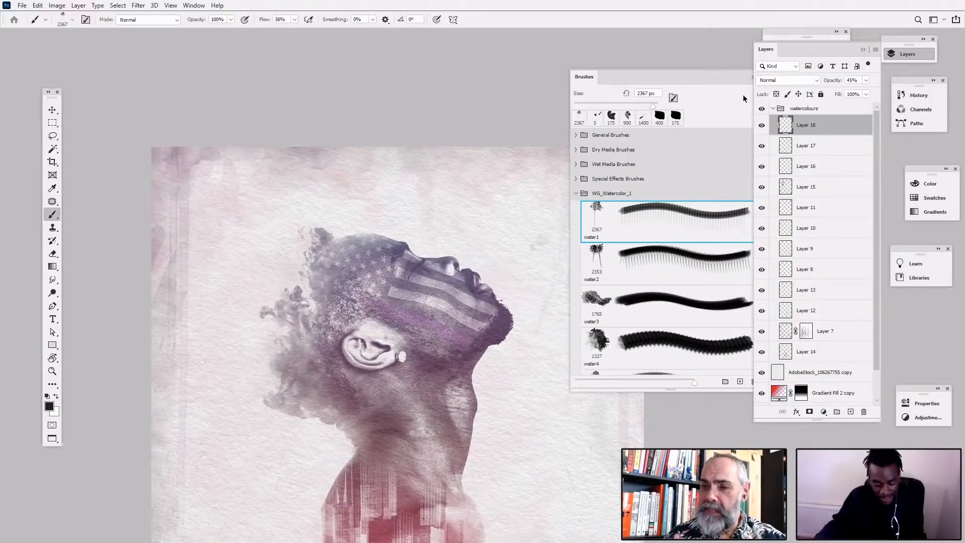
- Move the faint drip layer from the paper's left edge toward the area above the head
{"action": "key", "text": "v"}
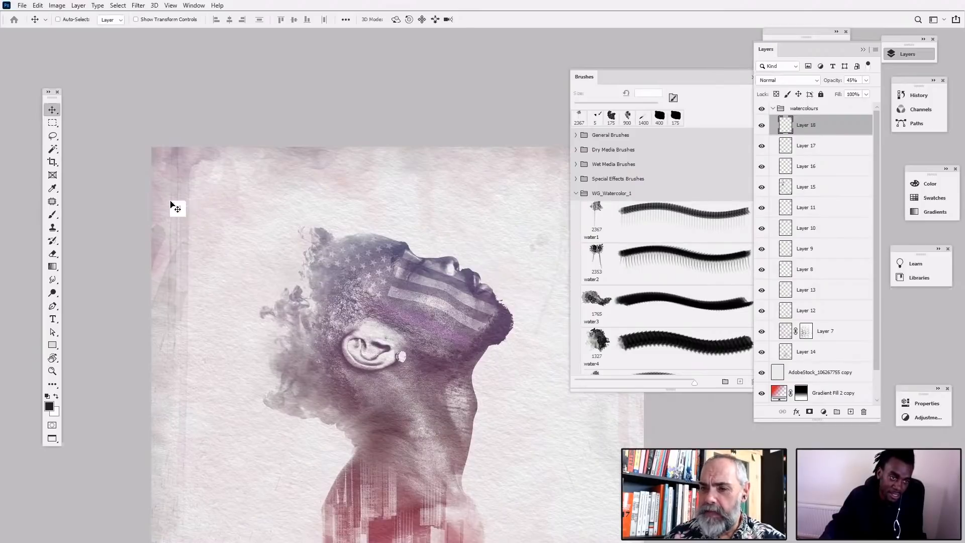
{"action": "left_click_drag", "start_coordinate": [173, 205], "coordinate": [267, 172]}
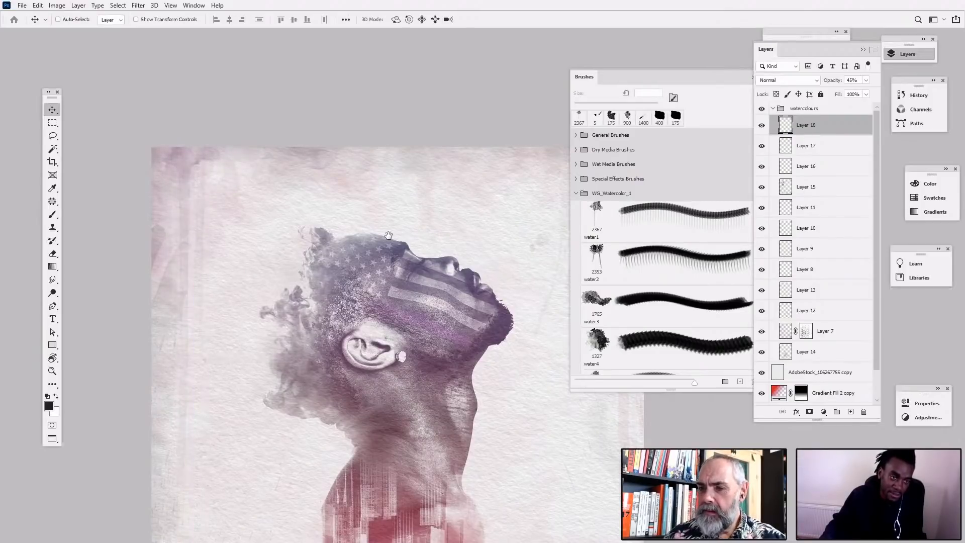
{"action": "left_click_drag", "start_coordinate": [385, 220], "coordinate": [334, 222]}
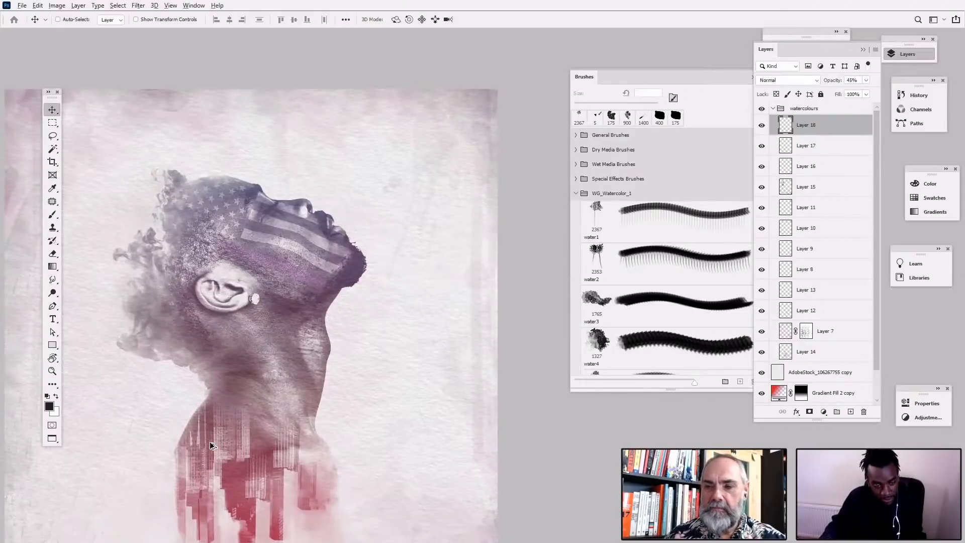
{"action": "left_click_drag", "start_coordinate": [238, 472], "coordinate": [232, 420]}
- Choose the water3 brush from the WG_Watercolor_1 set at 700 px and a 75° angle for the paper's lower-right corner
{"action": "key", "text": "b"}
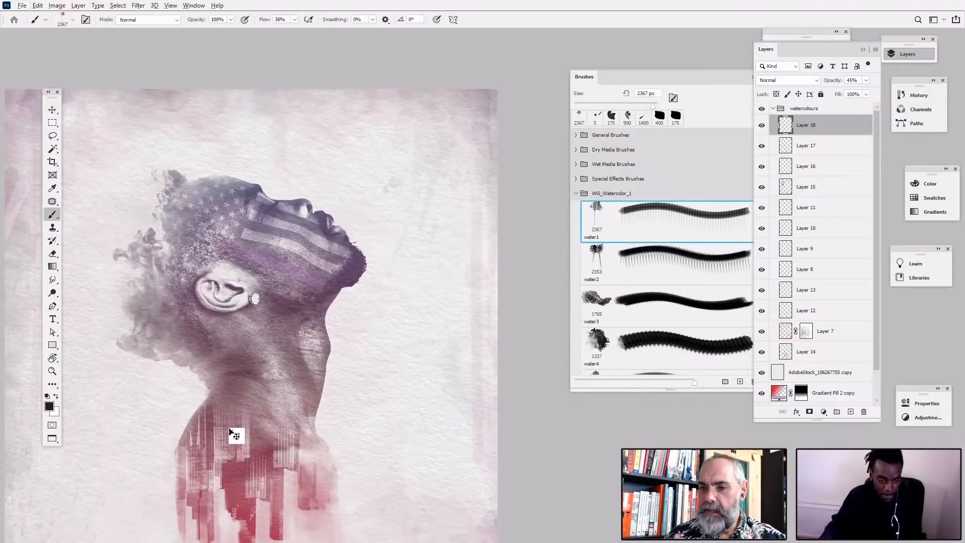
{"action": "left_click_drag", "start_coordinate": [486, 203], "coordinate": [406, 156]}
{"action": "mouse_move", "coordinate": [439, 354]}
{"action": "left_mouse_down"}
{"action": "mouse_move", "coordinate": [469, 265]}
{"action": "mouse_move", "coordinate": [503, 227]}
{"action": "left_mouse_up"}
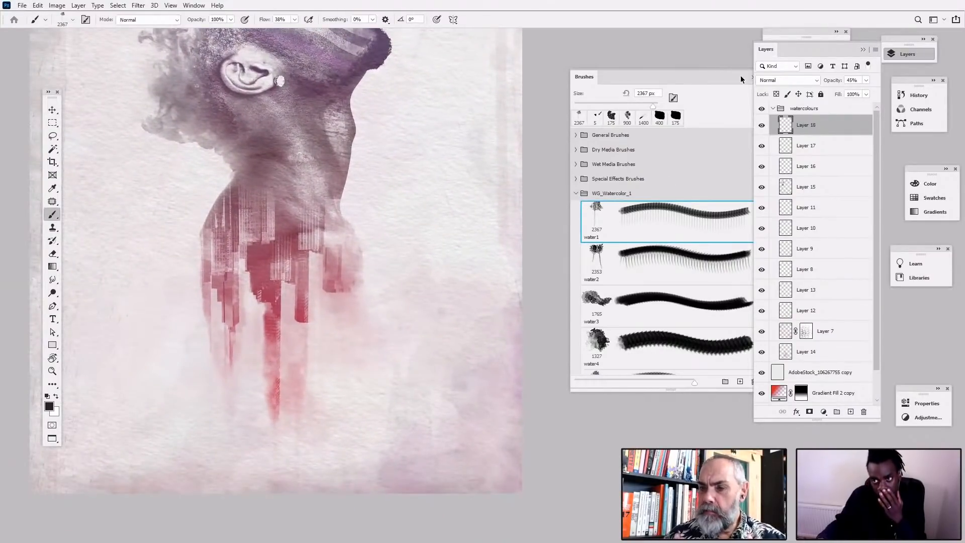
{"action": "left_click", "coordinate": [905, 54]}
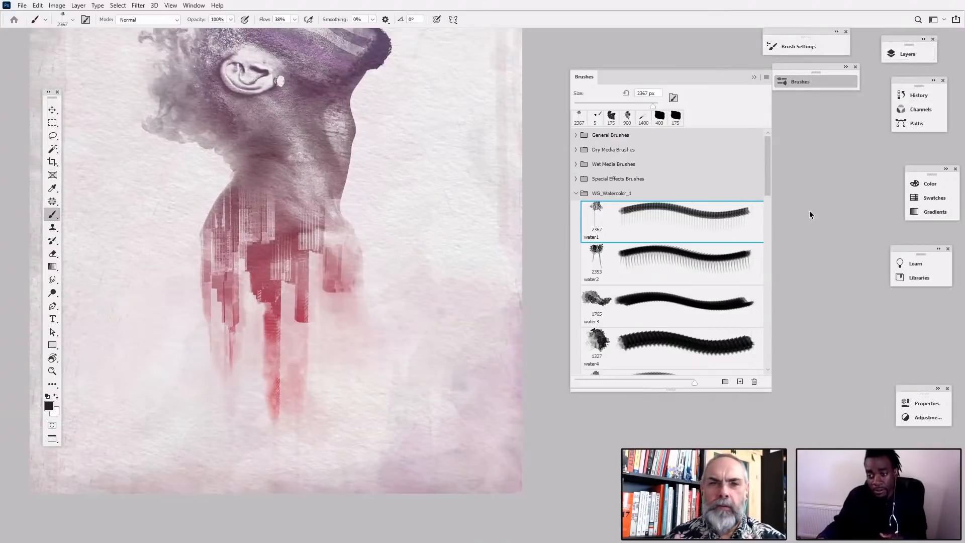
{"action": "left_click", "coordinate": [594, 267]}
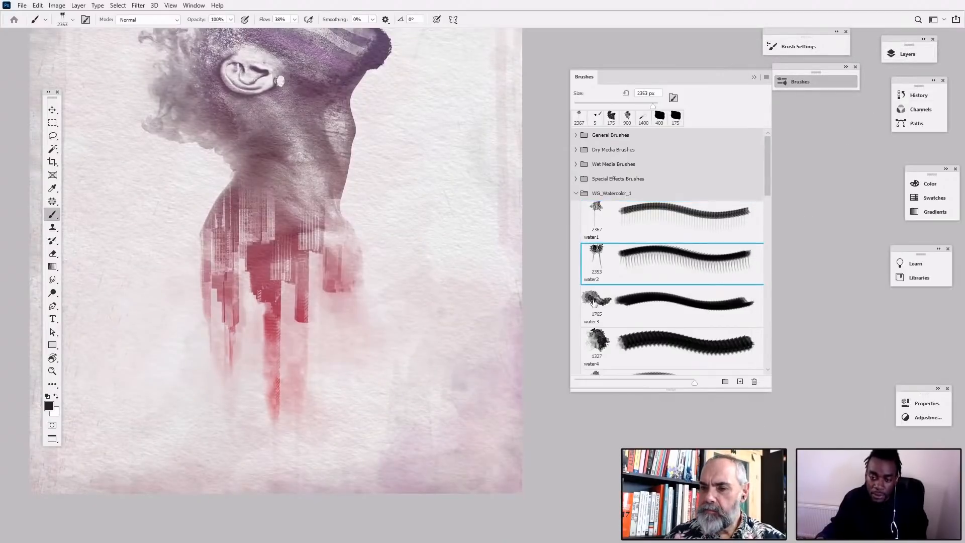
{"action": "left_click", "coordinate": [594, 306]}
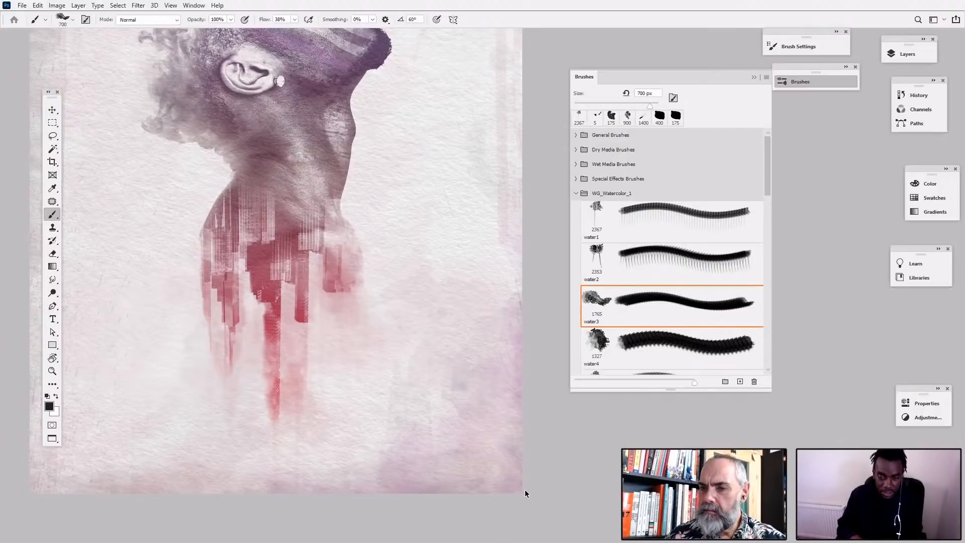
{"action": "mouse_move", "coordinate": [459, 400]}
{"action": "left_mouse_down"}
{"action": "mouse_move", "coordinate": [508, 404]}
{"action": "mouse_move", "coordinate": [520, 417]}
{"action": "left_mouse_up"}
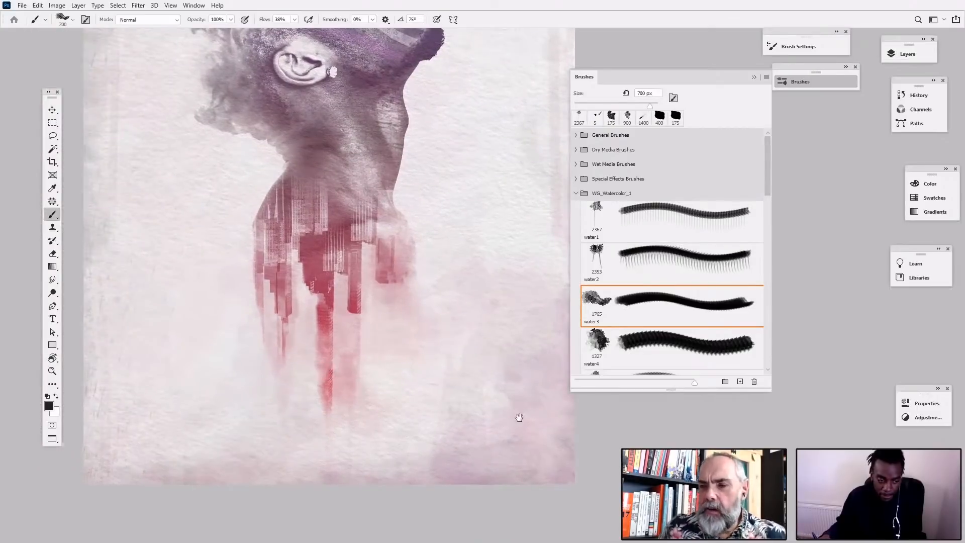
- Dab water3 washes over the paper's lower-right corner, lowering the brush opacity to 10%
{"action": "mouse_move", "coordinate": [588, 478]}
{"action": "left_mouse_down"}
{"action": "mouse_move", "coordinate": [535, 487]}
{"action": "mouse_move", "coordinate": [563, 477]}
{"action": "left_mouse_up"}
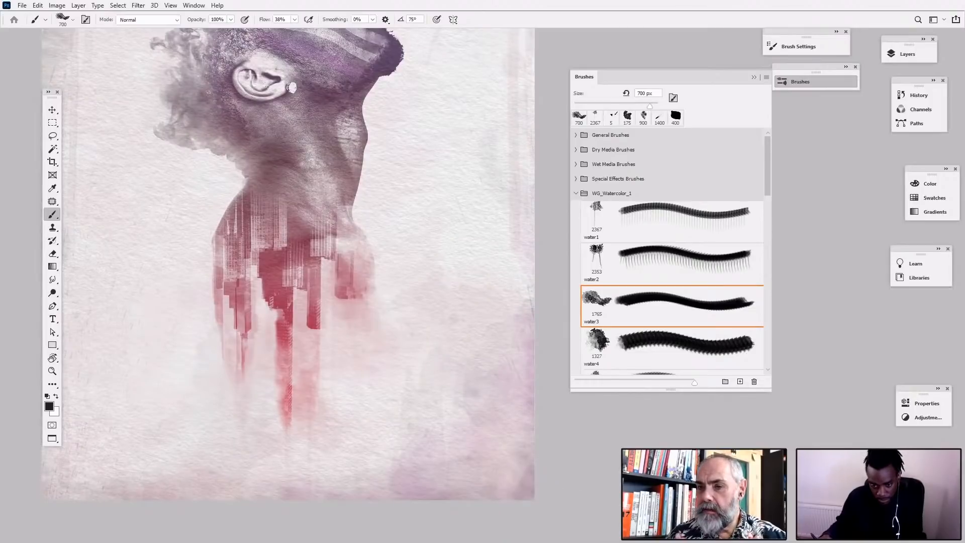
{"action": "left_click_drag", "start_coordinate": [509, 412], "coordinate": [512, 415]}
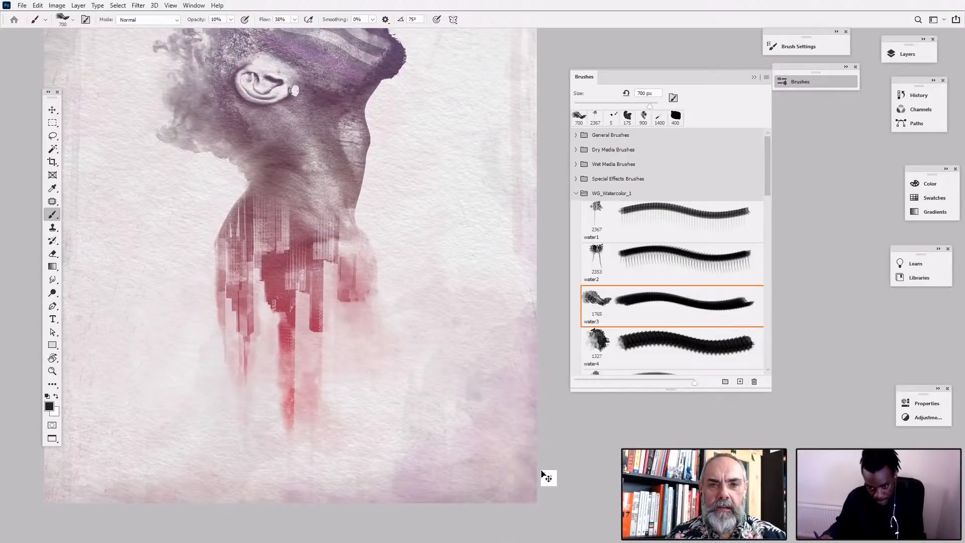
{"action": "left_click_drag", "start_coordinate": [573, 392], "coordinate": [572, 389]}
{"action": "left_click_drag", "start_coordinate": [418, 388], "coordinate": [440, 424]}
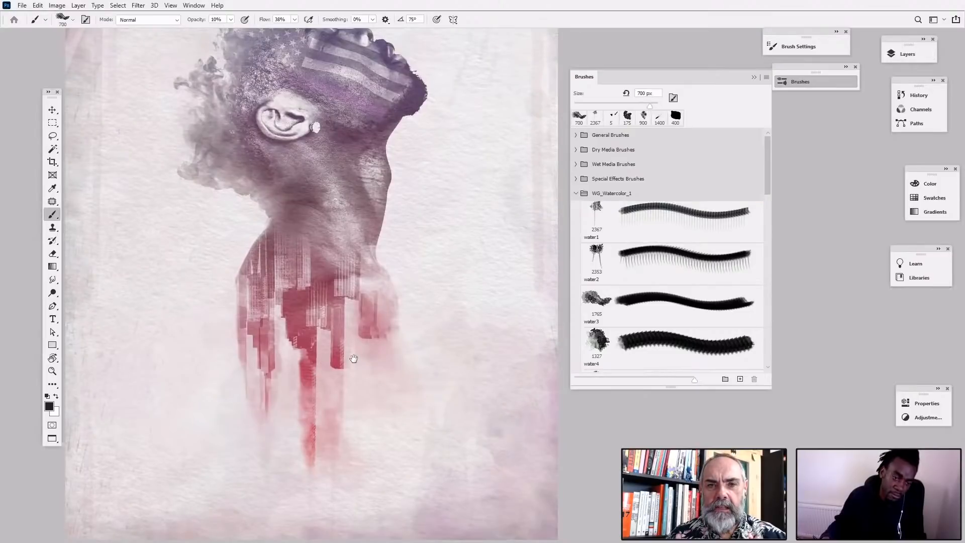
- Rotate the water3 brush to 95°, reduce it to 400 px and dab a faint wash over the red shoulder edge
{"action": "key", "text": "Left"}
{"action": "key", "text": "Left"}
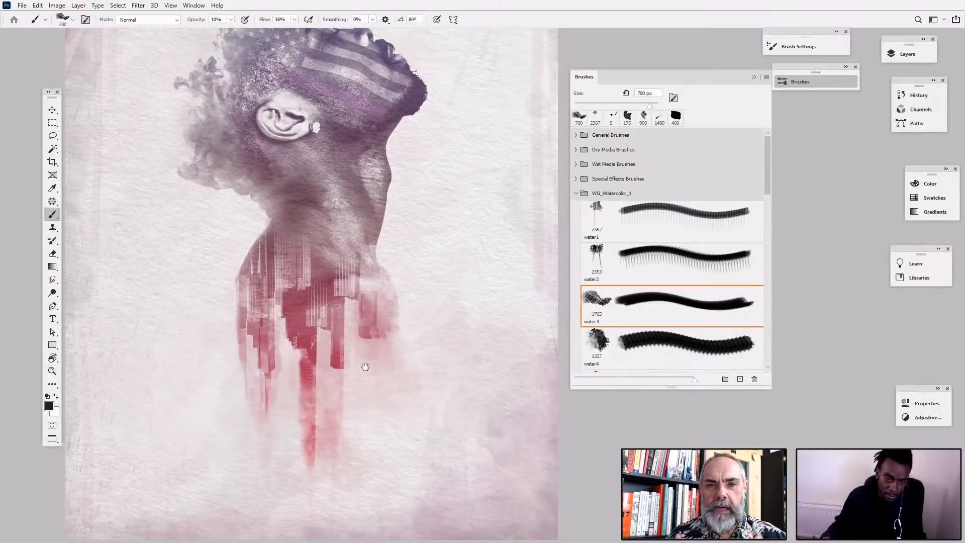
{"action": "key", "text": "shift+Left"}
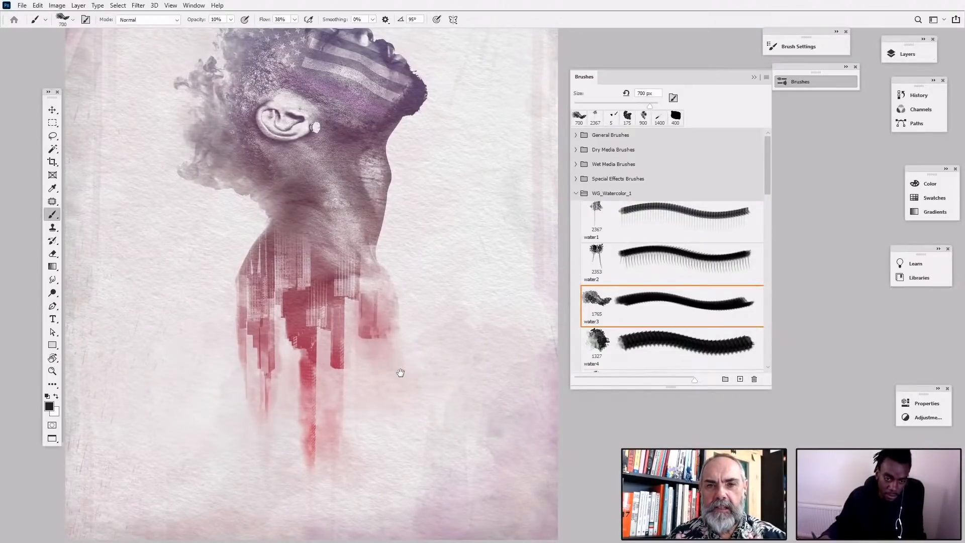
{"action": "key", "text": "bracketleft"}
{"action": "key", "text": "bracketleft"}
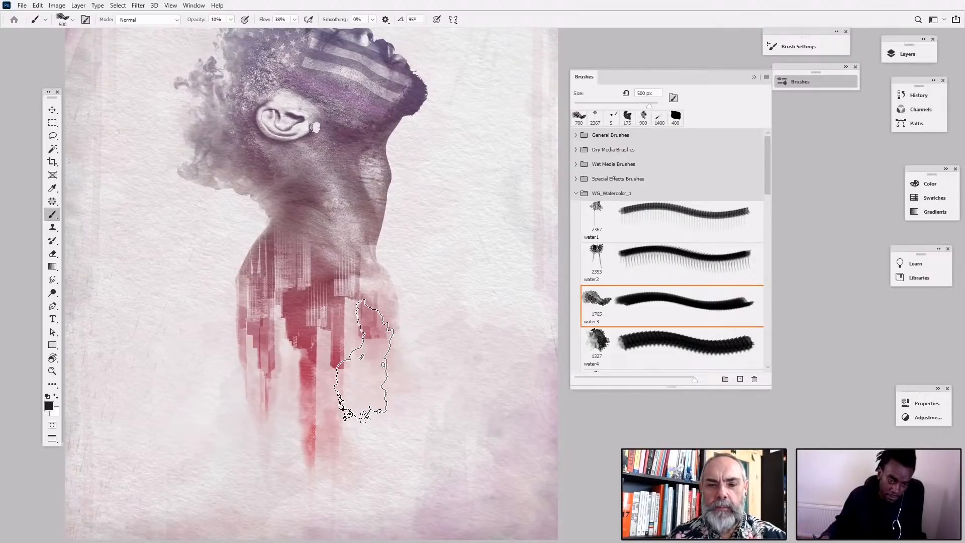
{"action": "key", "text": "bracketleft"}
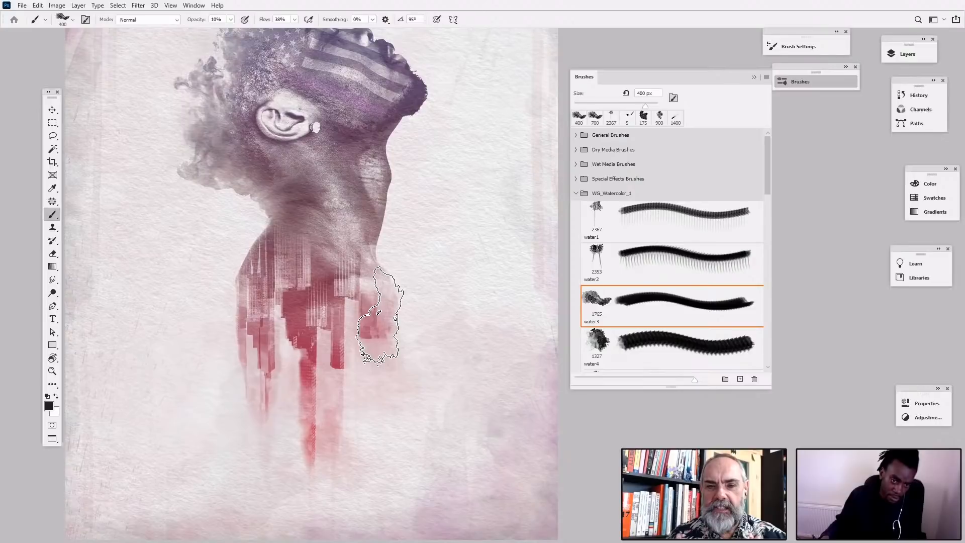
{"action": "left_click_drag", "start_coordinate": [352, 371], "coordinate": [423, 329]}
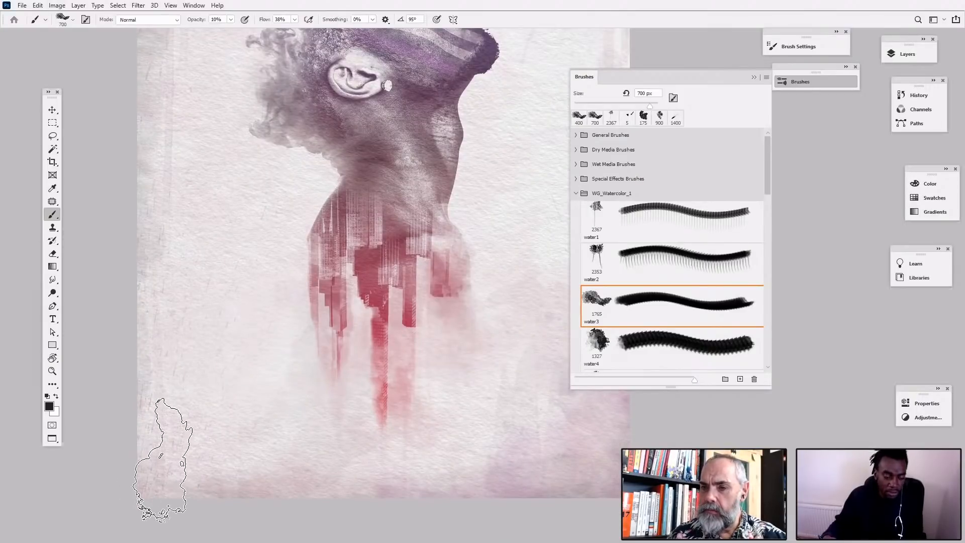
- Dab faint water3 washes from the paper's lower-left corner at 700 px, enlarge the brush to 1200 px and sample a red foreground color
{"action": "mouse_move", "coordinate": [120, 466]}
{"action": "left_mouse_down"}
{"action": "mouse_move", "coordinate": [173, 485]}
{"action": "mouse_move", "coordinate": [119, 466]}
{"action": "left_mouse_up"}
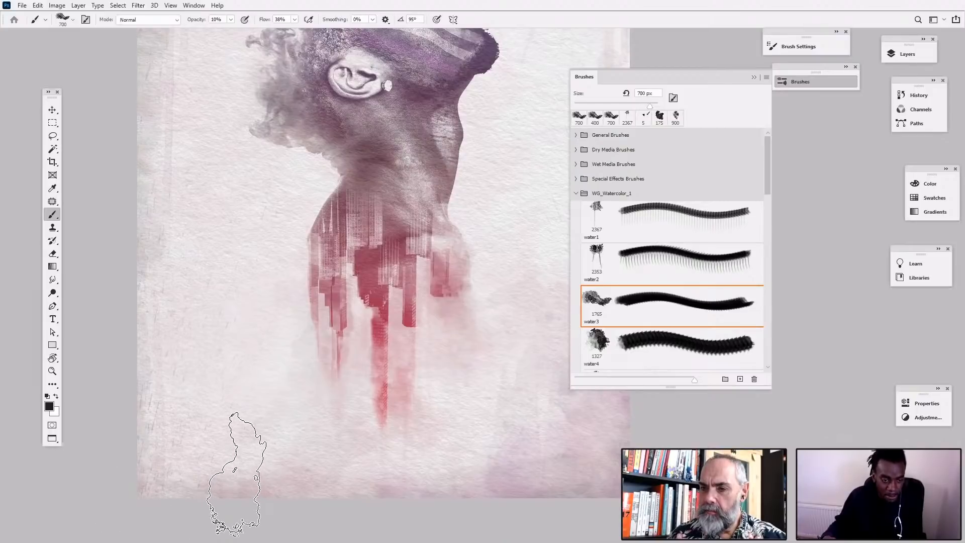
{"action": "left_click_drag", "start_coordinate": [342, 383], "coordinate": [317, 415]}
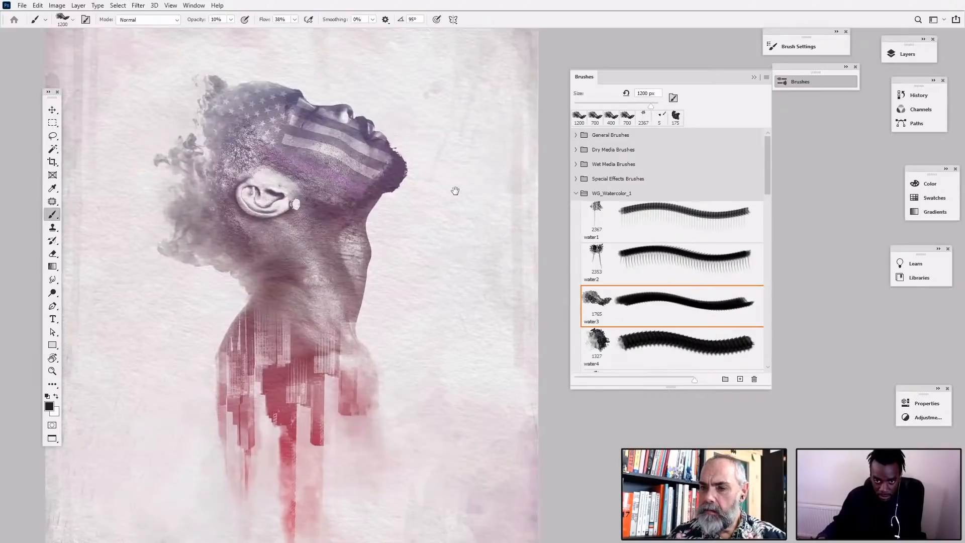
{"action": "left_click_drag", "start_coordinate": [414, 348], "coordinate": [387, 358]}
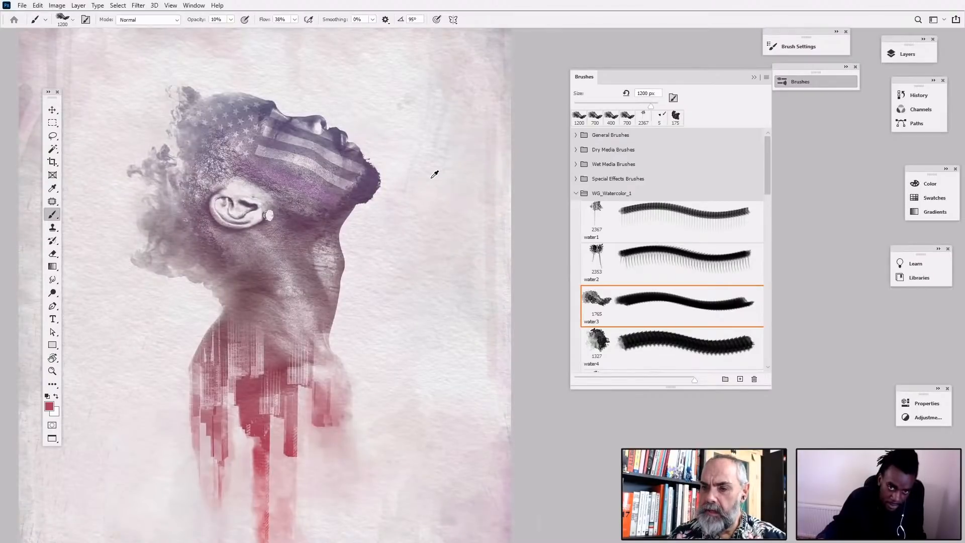
- Examine the whole composite and the washes around the head, shoulders and paper edges
{"action": "left_click_drag", "start_coordinate": [467, 321], "coordinate": [475, 406]}
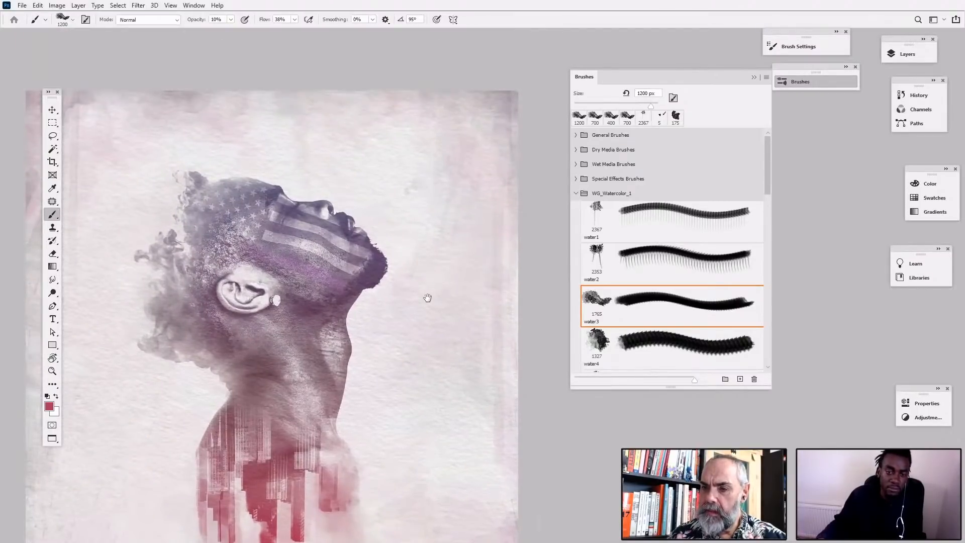
{"action": "left_click_drag", "start_coordinate": [226, 261], "coordinate": [315, 211]}
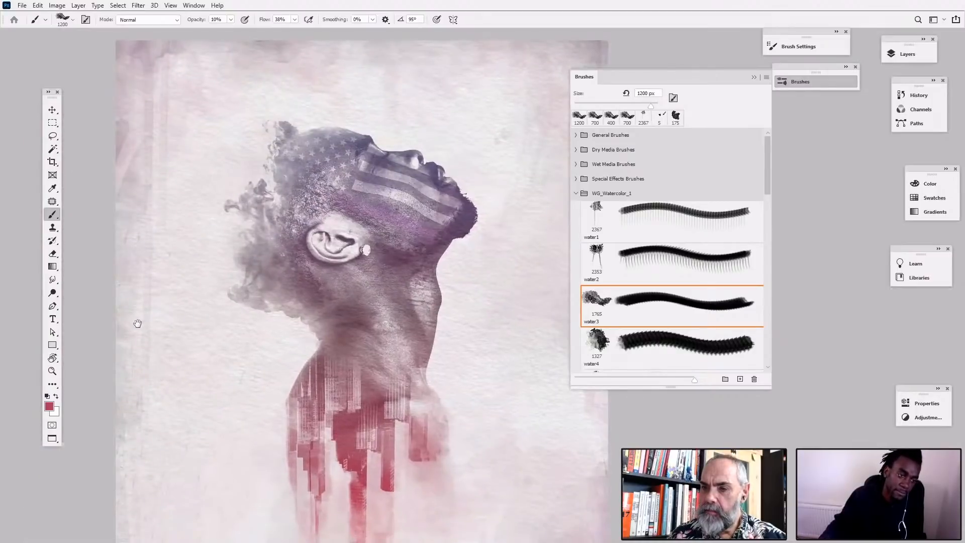
{"action": "left_click_drag", "start_coordinate": [390, 239], "coordinate": [386, 197]}
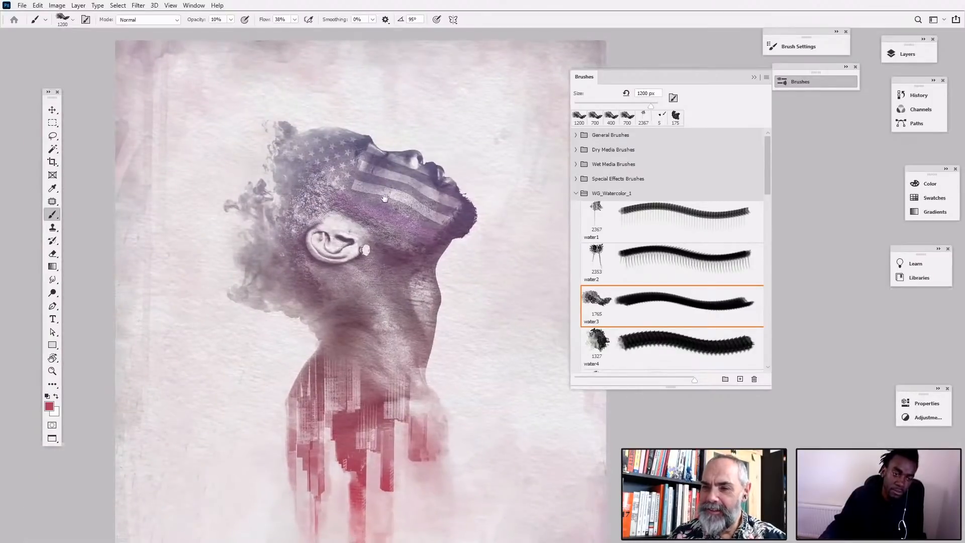
{"action": "left_click_drag", "start_coordinate": [303, 306], "coordinate": [321, 227]}
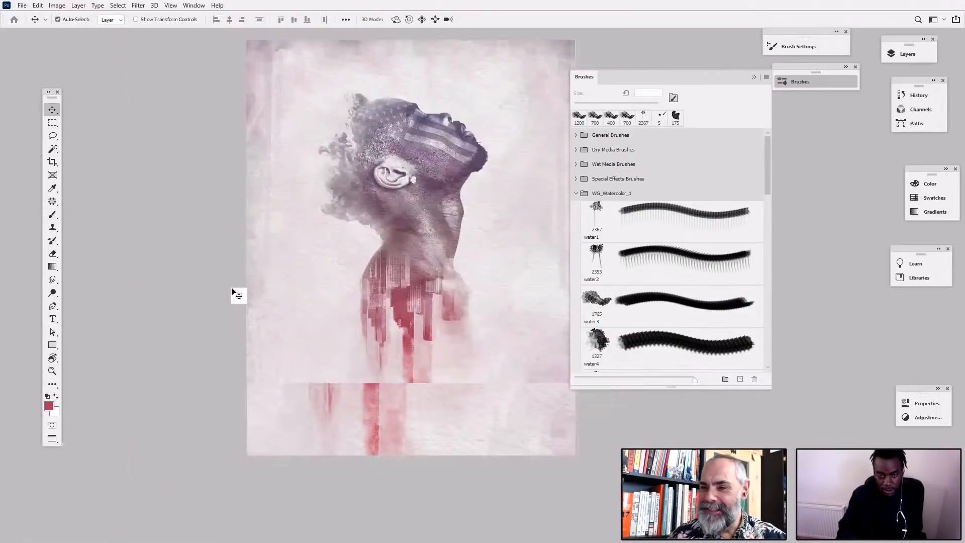
{"action": "key", "text": "ctrl+0"}
{"action": "left_click_drag", "start_coordinate": [320, 311], "coordinate": [194, 352]}
{"action": "key", "text": "ctrl+plus"}
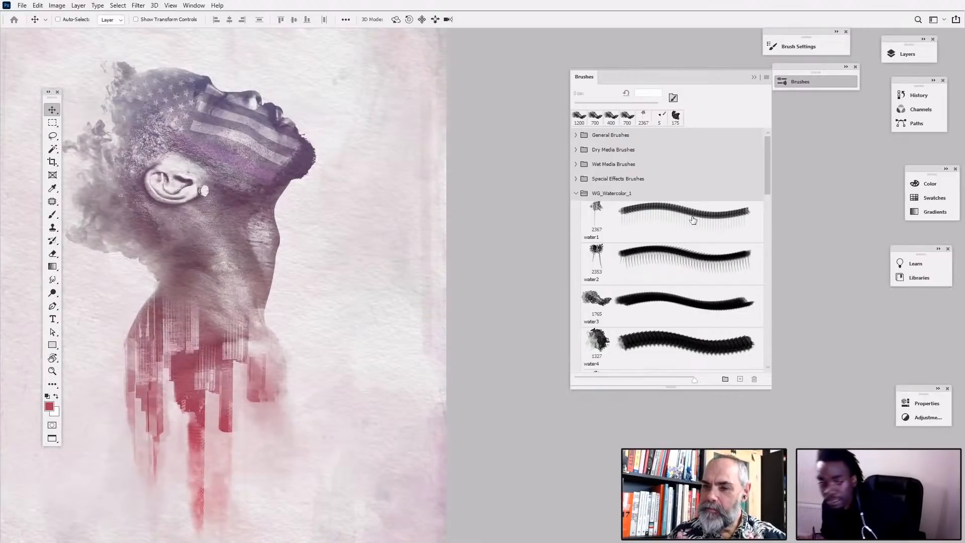
{"action": "left_click_drag", "start_coordinate": [379, 311], "coordinate": [477, 307]}
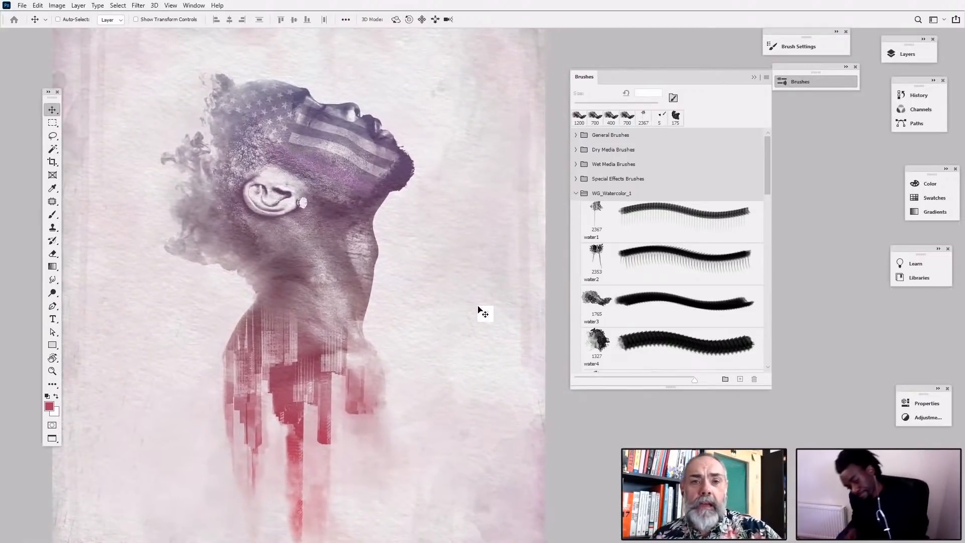
- Choose the Spatter Bot Tilt brush from Kyle's Spatter Brushes in the special effects set and enlarge it to 500 px
{"action": "key", "text": "ctrl"}
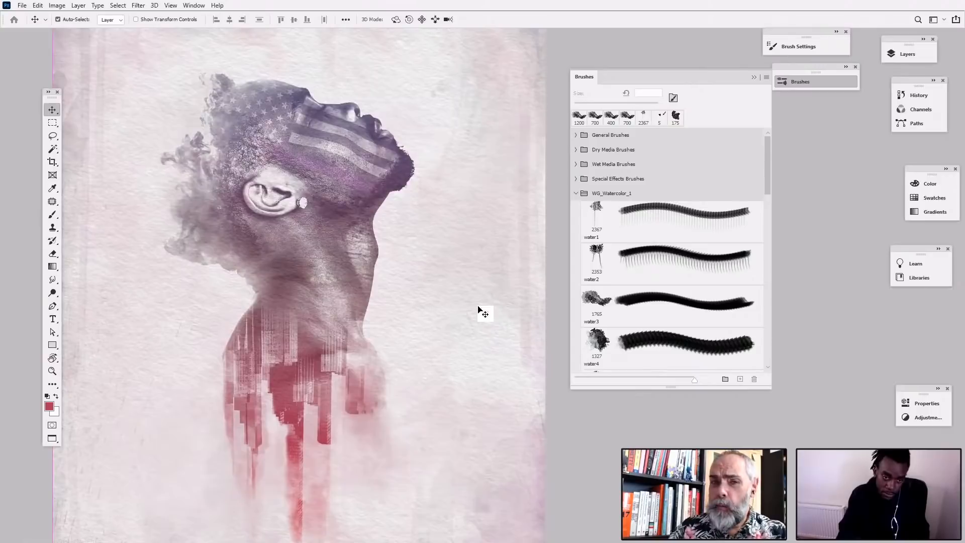
{"action": "key", "text": "ctrl+0"}
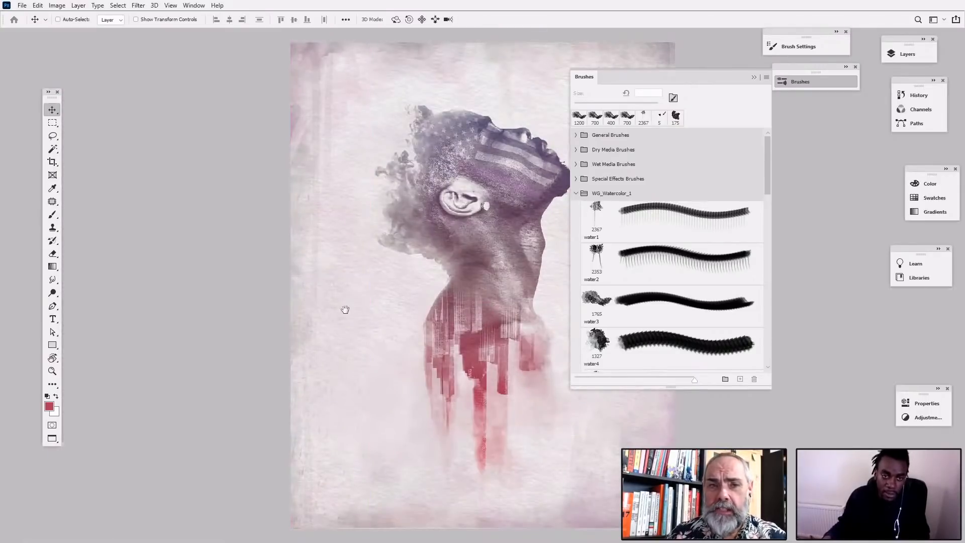
{"action": "left_click_drag", "start_coordinate": [274, 306], "coordinate": [197, 304]}
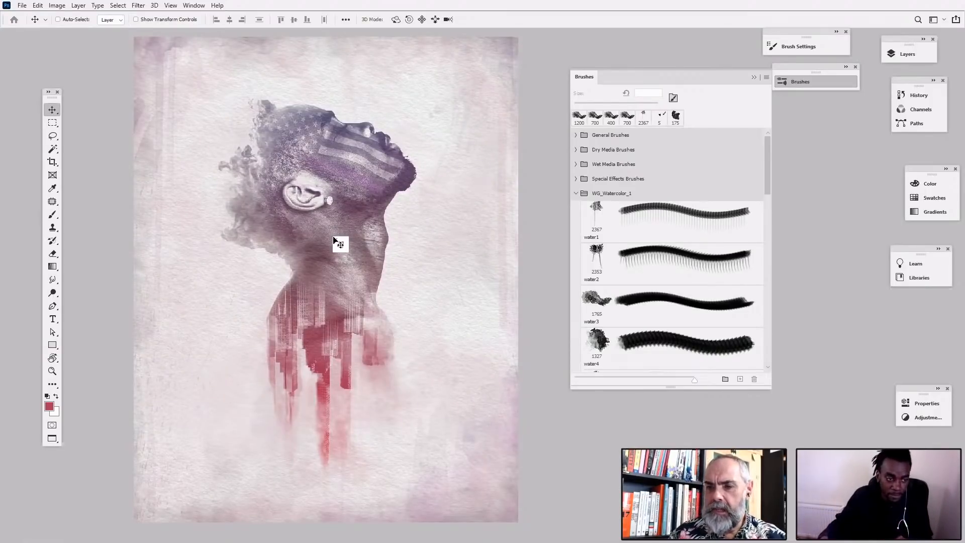
{"action": "left_click", "coordinate": [576, 193]}
{"action": "left_click", "coordinate": [576, 179]}
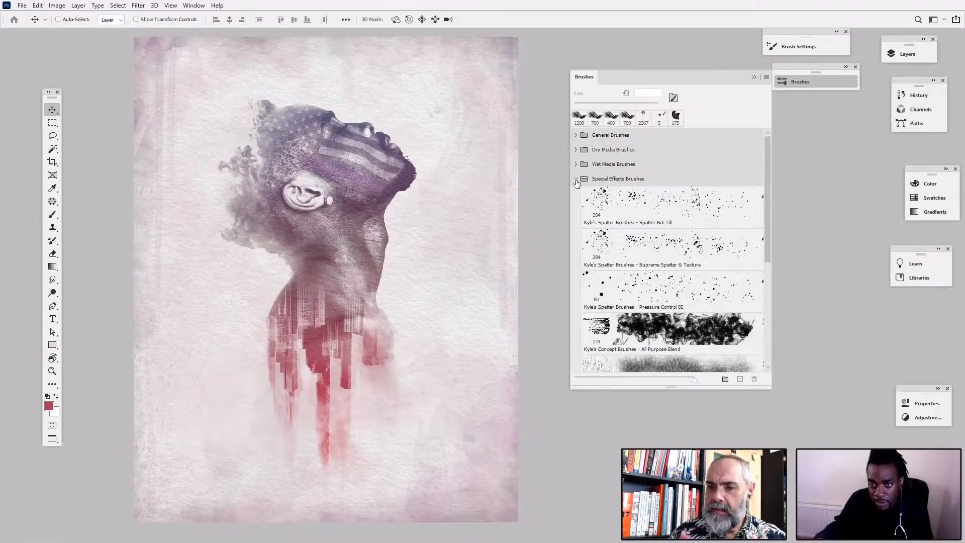
{"action": "left_click", "coordinate": [599, 202]}
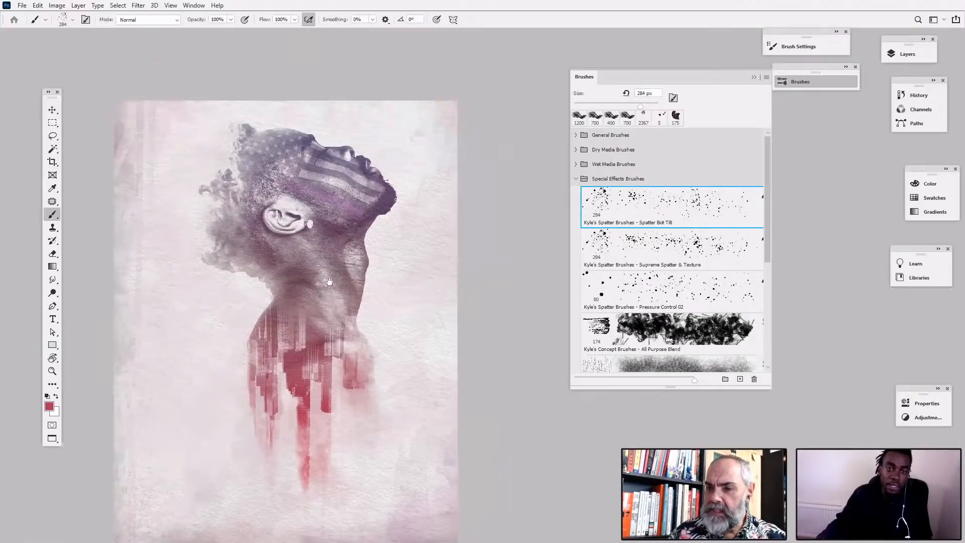
{"action": "key", "text": "bracketright"}
{"action": "key", "text": "bracketright"}
{"action": "key", "text": "bracketright"}
{"action": "key", "text": "bracketright"}
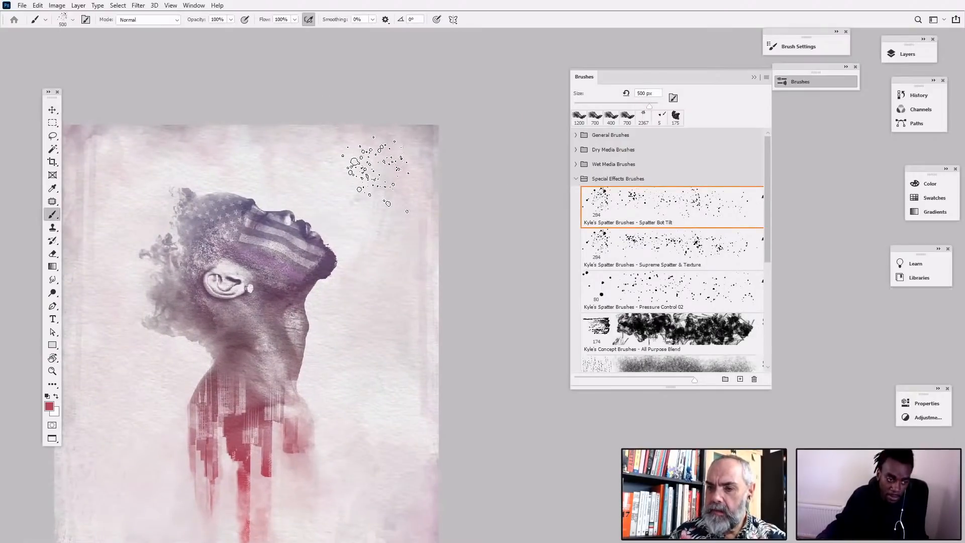
- Set a near-black foreground color and try the spatter brush at 600 px, undoing the first dab and stamping again at the paper's upper-right corner
{"action": "left_click", "coordinate": [49, 406]}
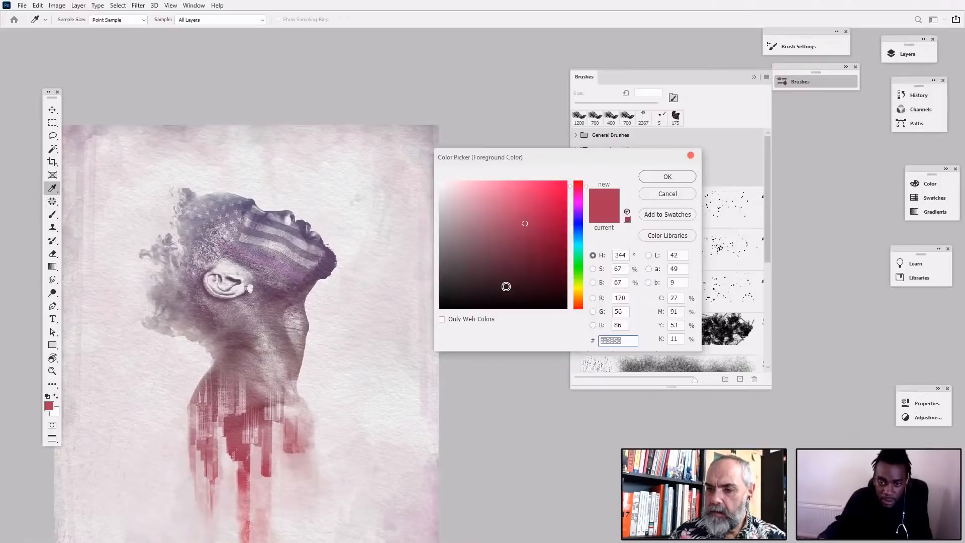
{"action": "left_click", "coordinate": [525, 301]}
{"action": "left_click", "coordinate": [664, 177]}
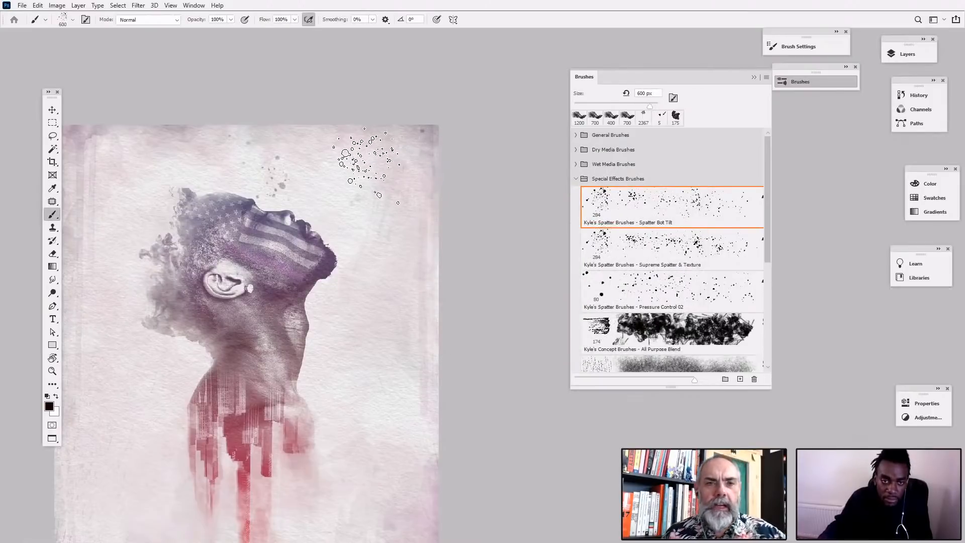
{"action": "key", "text": "ctrl+z"}
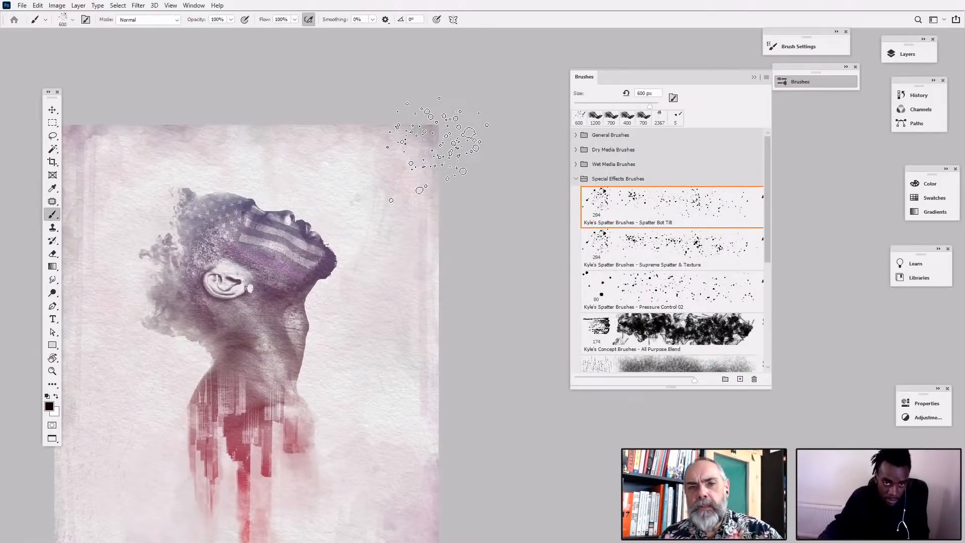
{"action": "left_click", "coordinate": [437, 156]}
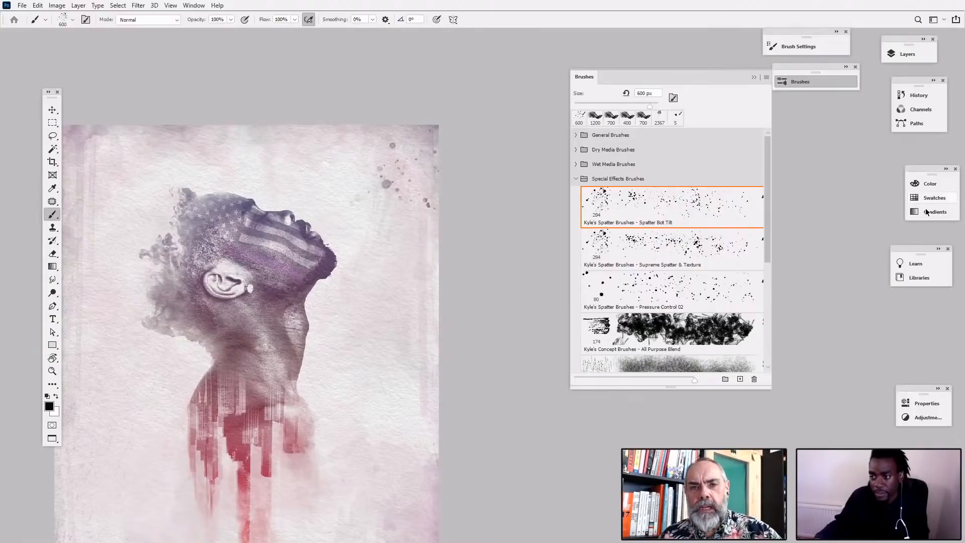
- Hide Layer 18 after toggling its visibility, and add a new layer above it in the watercolours group
{"action": "left_click", "coordinate": [899, 57]}
{"action": "left_click", "coordinate": [763, 126]}
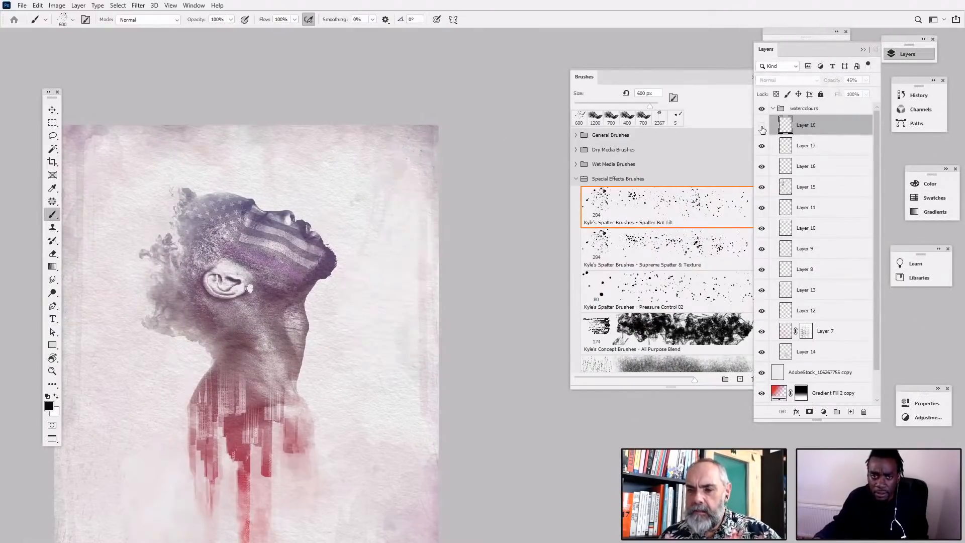
{"action": "left_click", "coordinate": [762, 126]}
{"action": "left_click", "coordinate": [762, 126]}
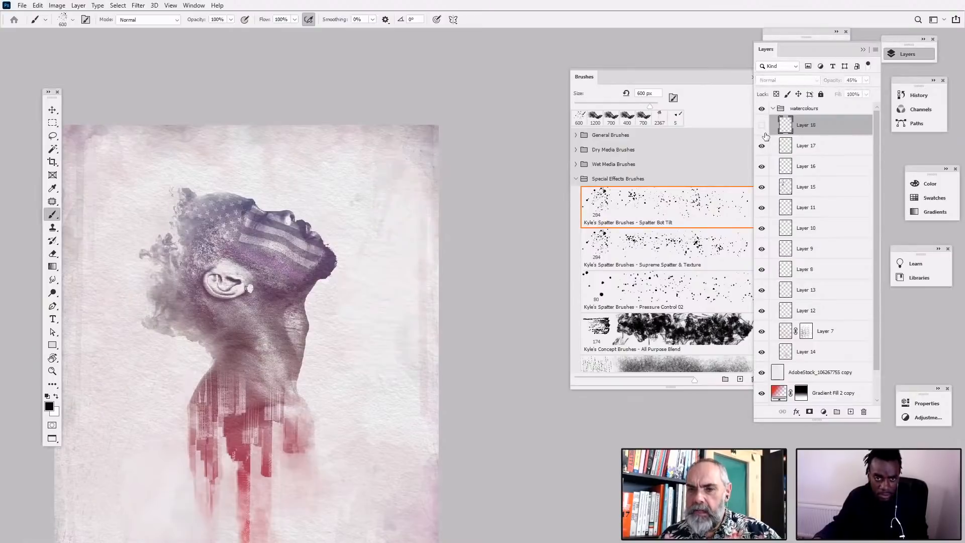
{"action": "left_click", "coordinate": [855, 413]}
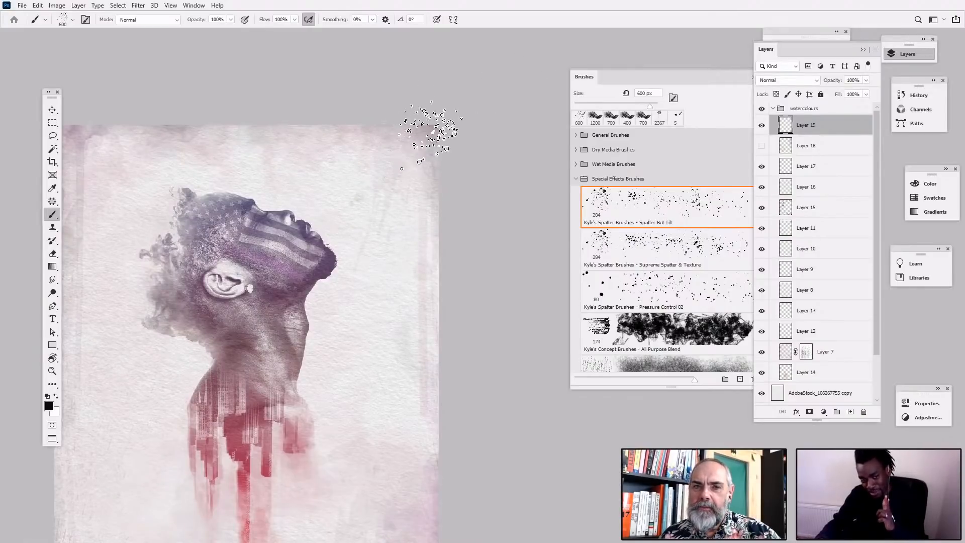
- Stamp a dark spatter on the new layer at the paper's upper-right corner, shift it inward and scale it up to about 153%
{"action": "left_click", "coordinate": [439, 141]}
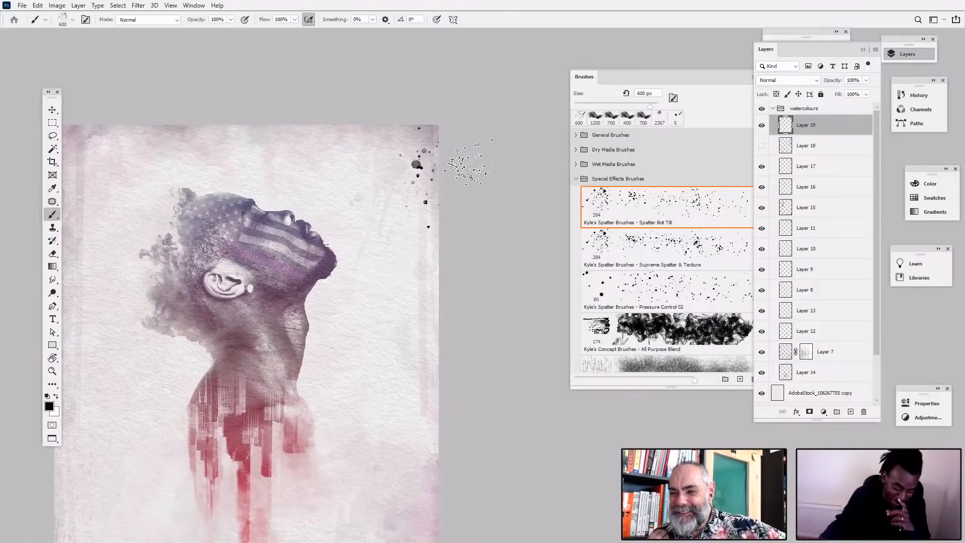
{"action": "key", "text": "v"}
{"action": "left_click_drag", "start_coordinate": [439, 162], "coordinate": [415, 156]}
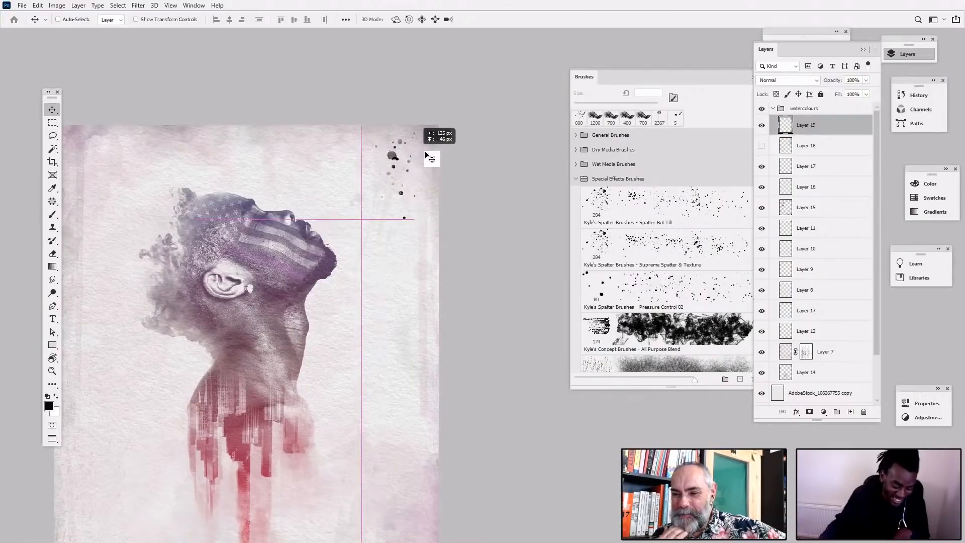
{"action": "key", "text": "ctrl+t"}
{"action": "mouse_move", "coordinate": [416, 220]}
{"action": "left_mouse_down"}
{"action": "mouse_move", "coordinate": [446, 243]}
{"action": "mouse_move", "coordinate": [446, 274]}
{"action": "mouse_move", "coordinate": [424, 205]}
{"action": "left_mouse_up"}
{"action": "key", "text": "Return"}
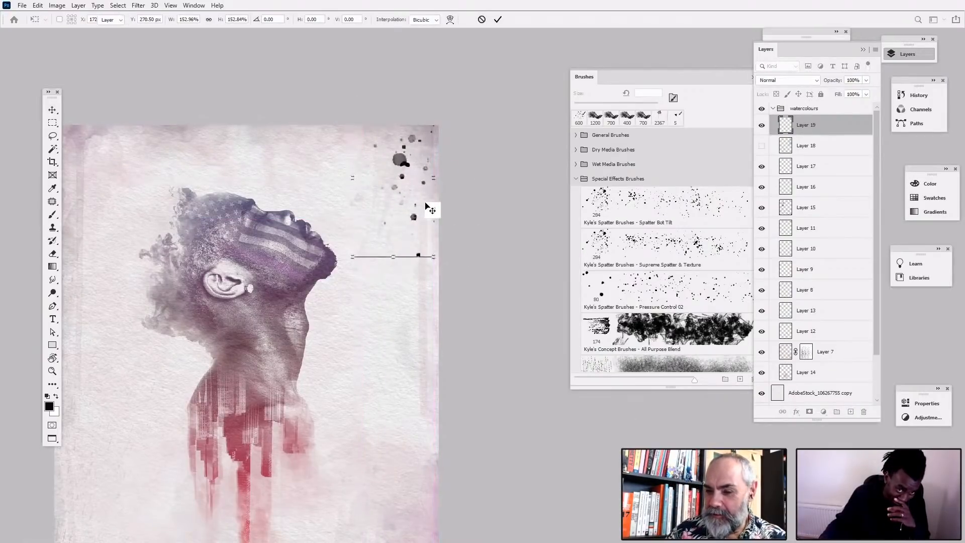
- Lower the spatter layer's opacity to 13%
{"action": "left_click_drag", "start_coordinate": [836, 82], "coordinate": [807, 85]}
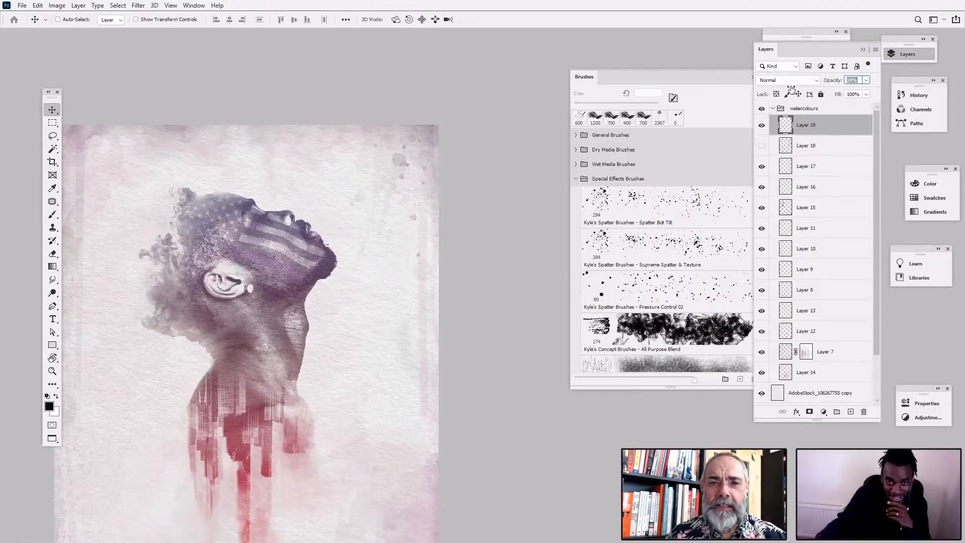
{"action": "left_click_drag", "start_coordinate": [791, 89], "coordinate": [789, 89]}
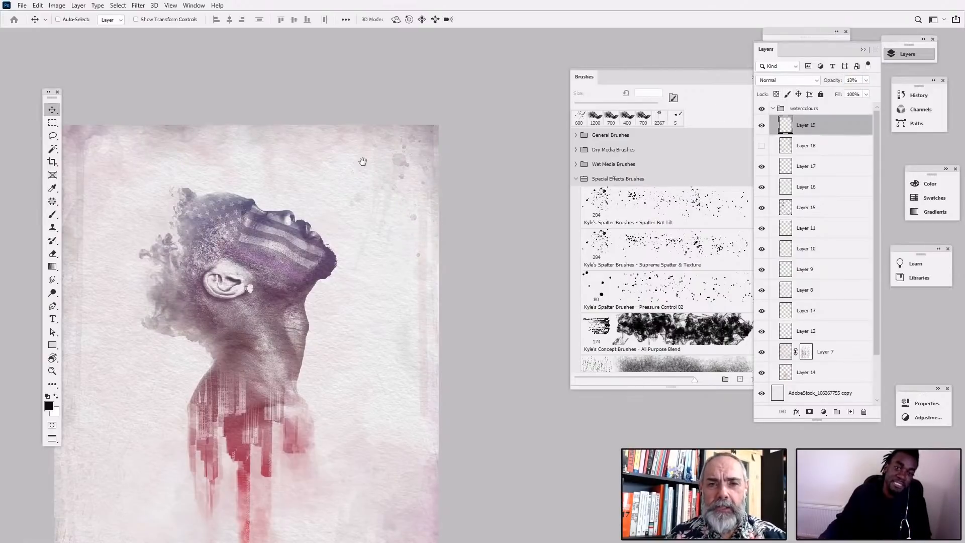
{"action": "left_click_drag", "start_coordinate": [362, 161], "coordinate": [415, 114]}
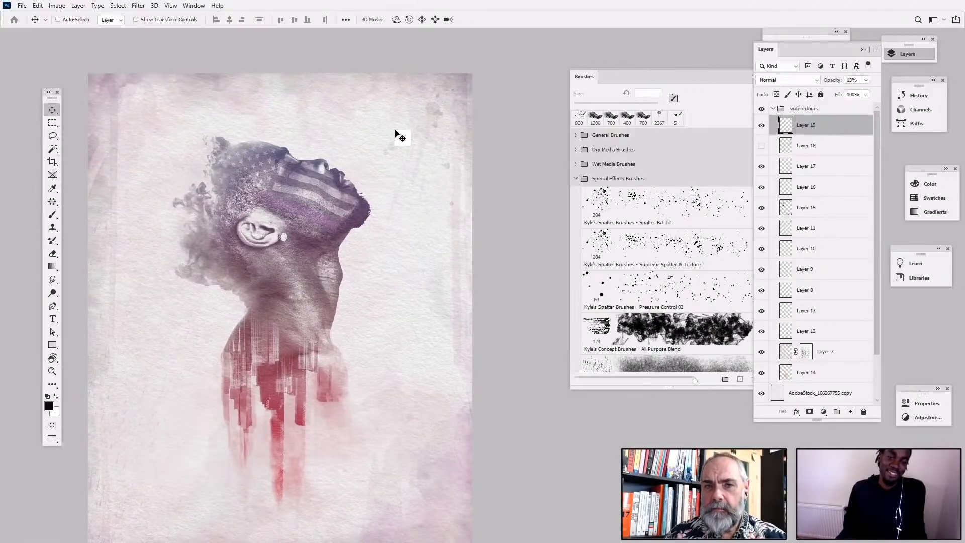
{"action": "left_click_drag", "start_coordinate": [508, 231], "coordinate": [519, 208]}
- Choose the water13 brush from the WG_Watercolor_1 set and rotate its tip to -90°
{"action": "left_click", "coordinate": [577, 179]}
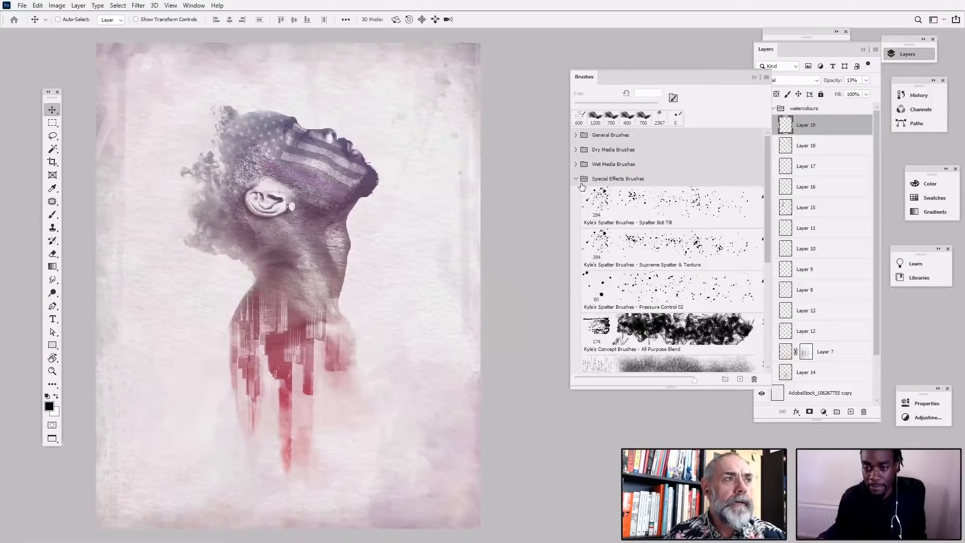
{"action": "left_click", "coordinate": [576, 208]}
{"action": "left_click", "coordinate": [576, 209]}
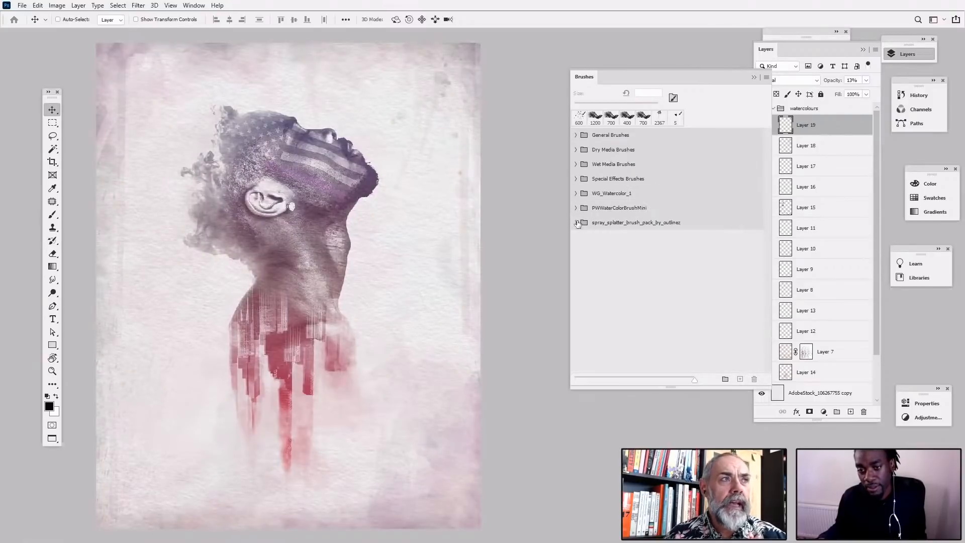
{"action": "left_click", "coordinate": [576, 223]}
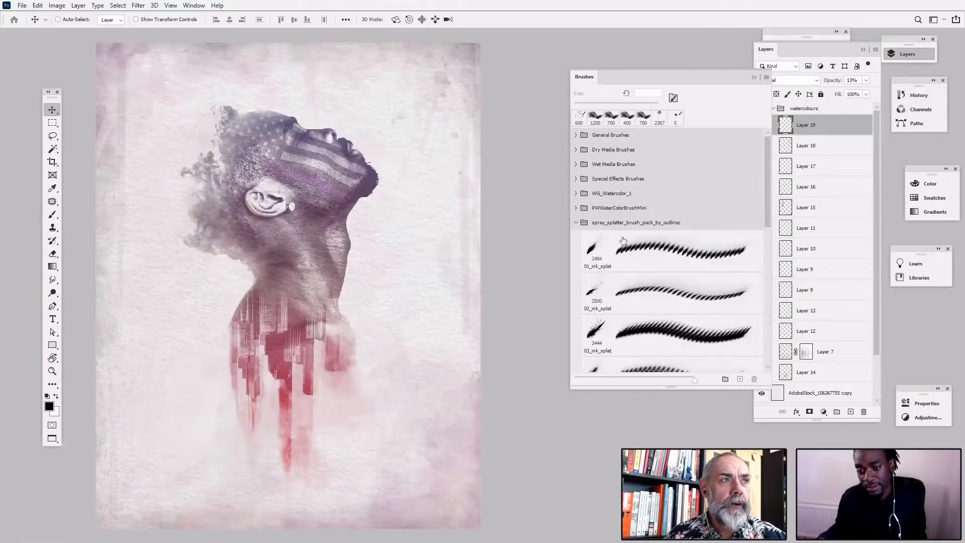
{"action": "left_click", "coordinate": [576, 193]}
{"action": "mouse_move", "coordinate": [767, 172]}
{"action": "left_mouse_down"}
{"action": "mouse_move", "coordinate": [779, 283]}
{"action": "mouse_move", "coordinate": [775, 248]}
{"action": "mouse_move", "coordinate": [716, 245]}
{"action": "left_mouse_up"}
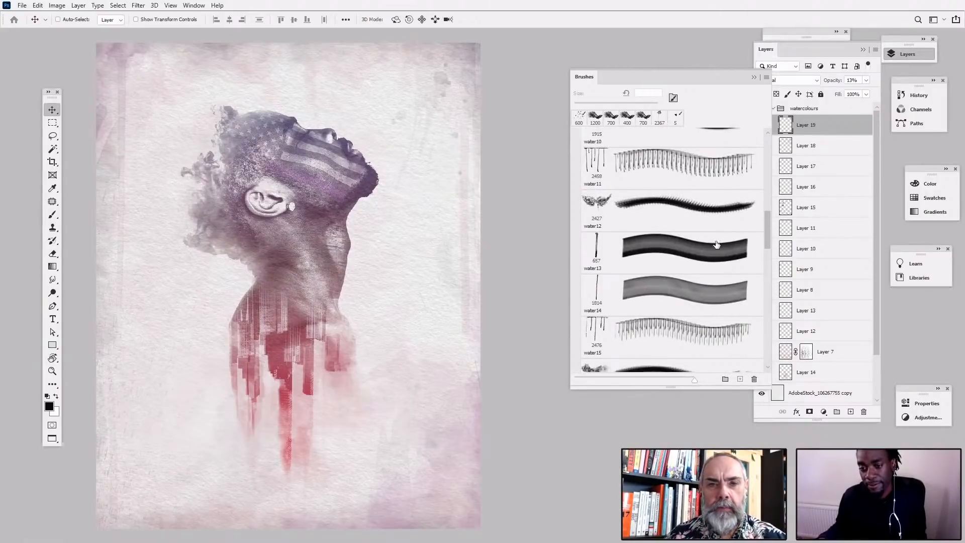
{"action": "left_click", "coordinate": [683, 254]}
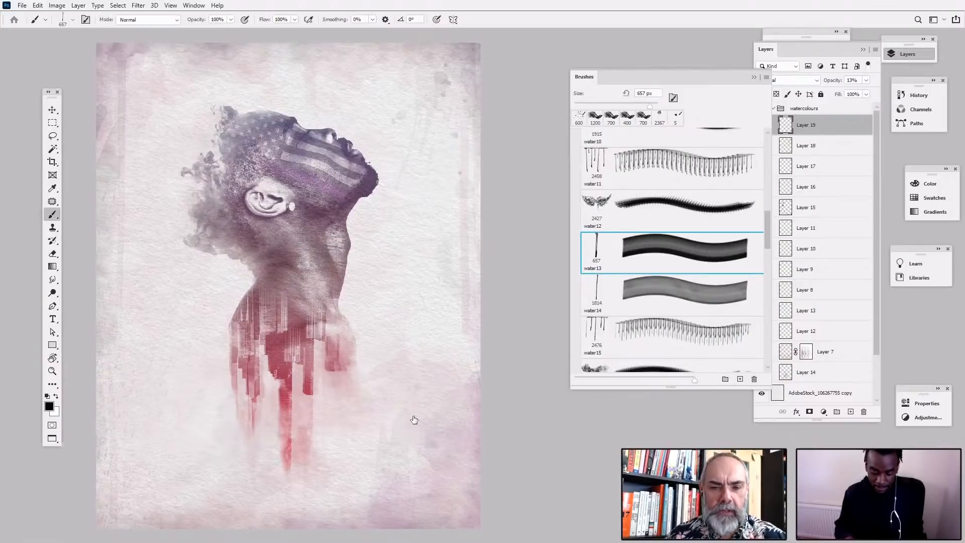
{"action": "key", "text": "shift+Right"}
{"action": "key", "text": "shift+Right"}
{"action": "key", "text": "shift+Right"}
{"action": "key", "text": "shift+Right"}
{"action": "key", "text": "shift+Right"}
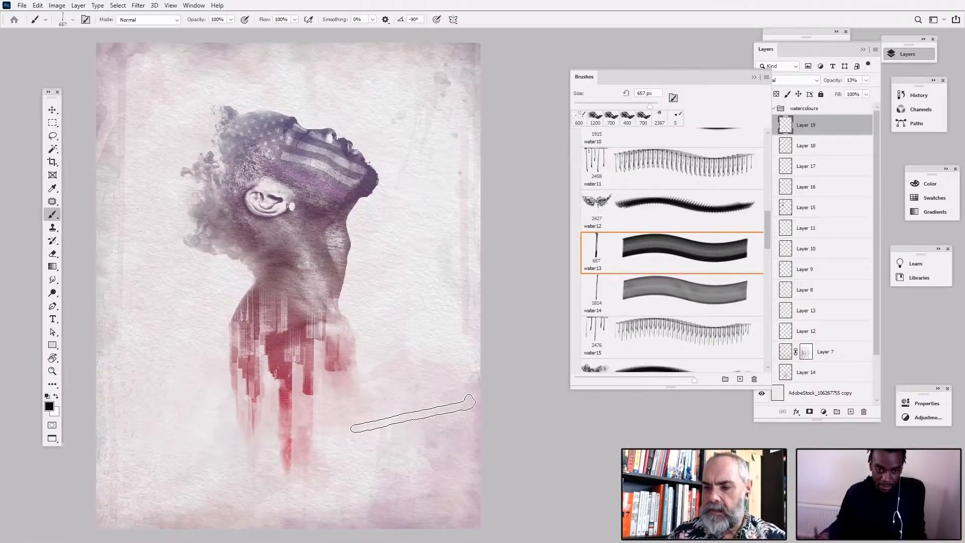
- Paint faint water13 streaks along the paper's edges with the brush at 1600 px, angled -83° and -89°, and review the whole composite
{"action": "left_click_drag", "start_coordinate": [441, 484], "coordinate": [427, 420]}
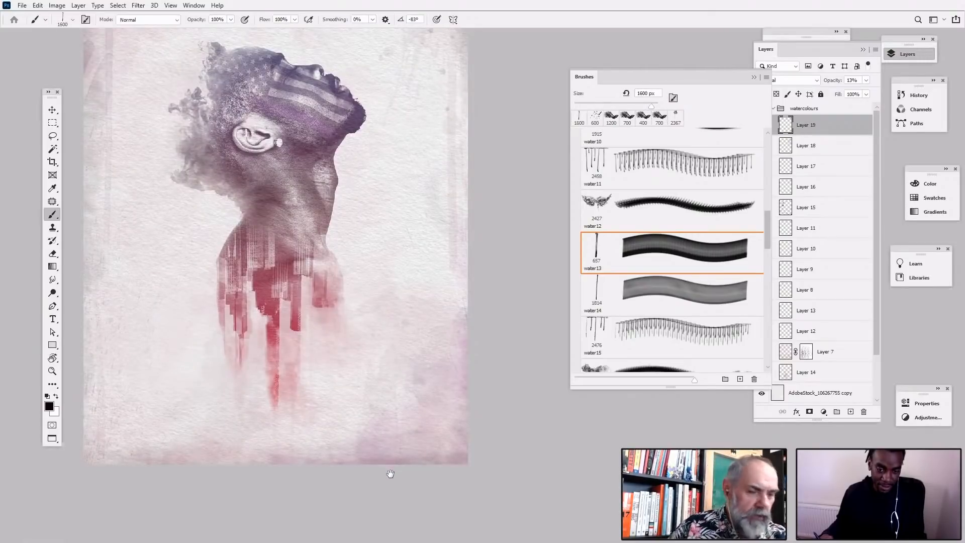
{"action": "left_click_drag", "start_coordinate": [270, 436], "coordinate": [327, 457]}
{"action": "left_click_drag", "start_coordinate": [274, 123], "coordinate": [261, 202]}
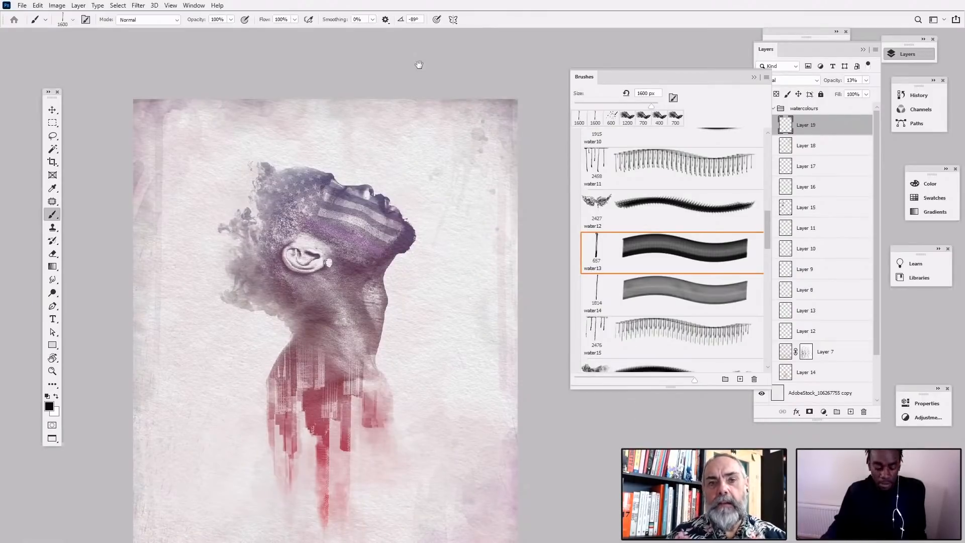
{"action": "key", "text": "v"}
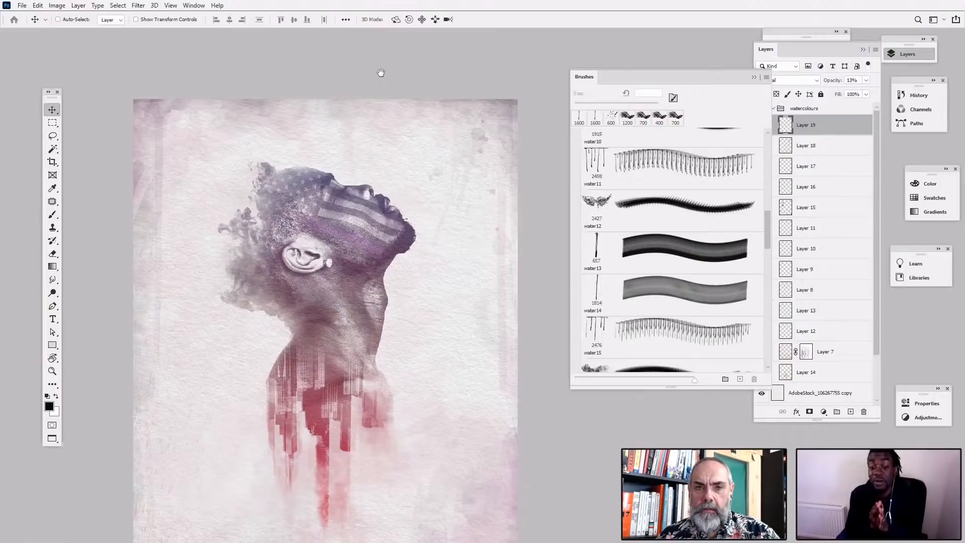
{"action": "left_click_drag", "start_coordinate": [395, 345], "coordinate": [393, 277]}
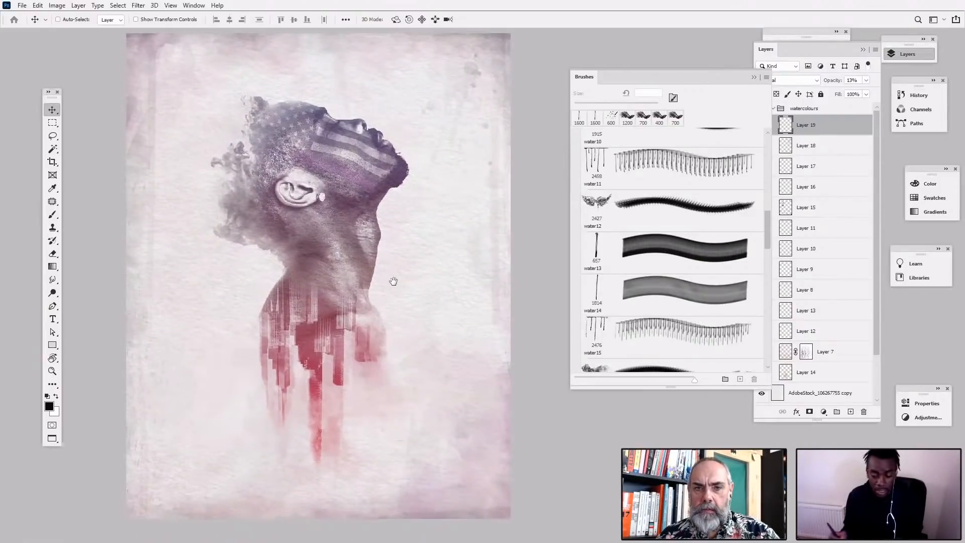